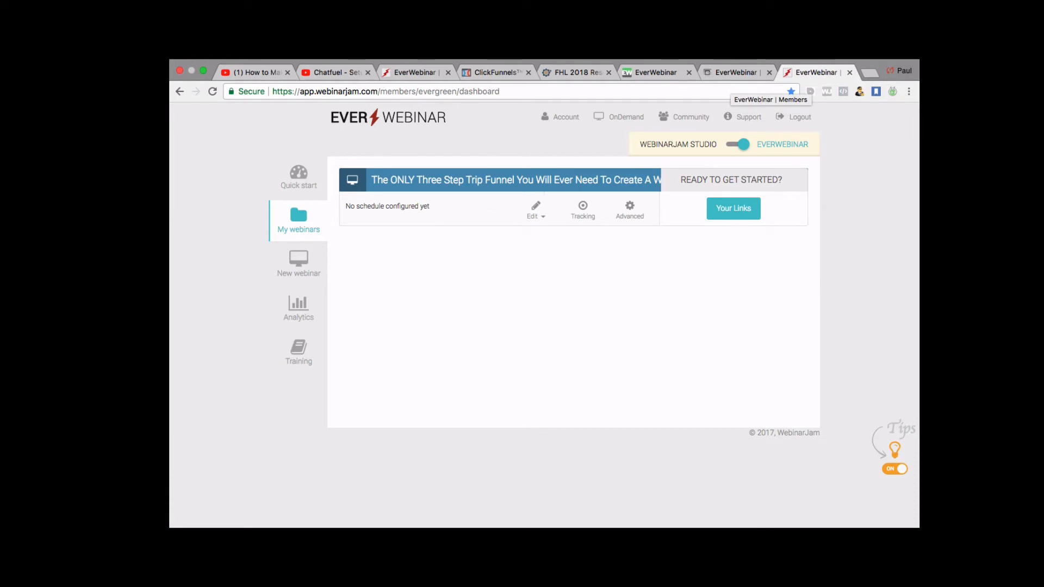
Compare the WebinarJam members dashboard with the genndi EverWebinar dashboard across browser tabs.
click(723, 73)
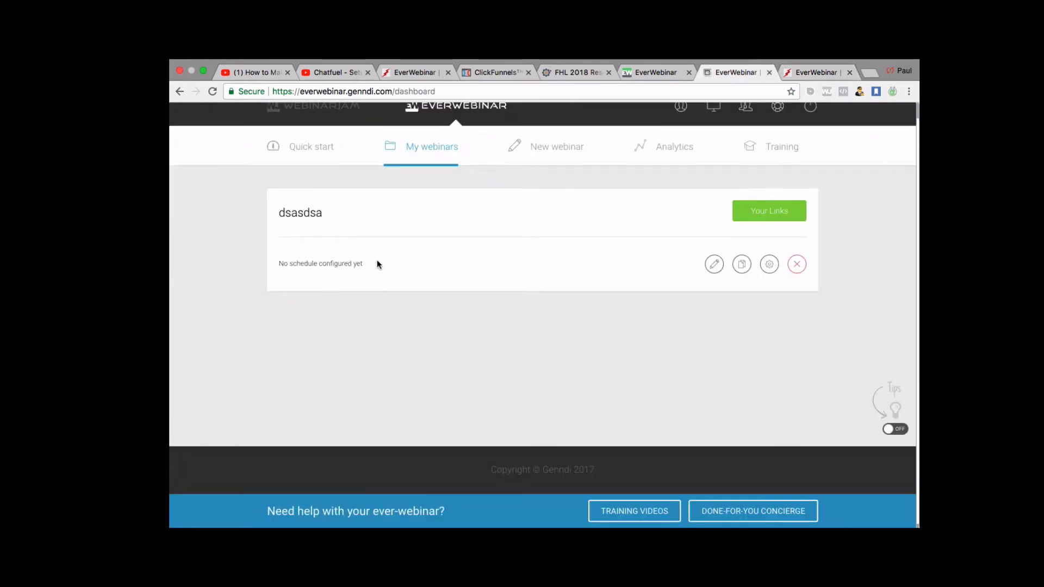
scroll(410, 258, up, 1)
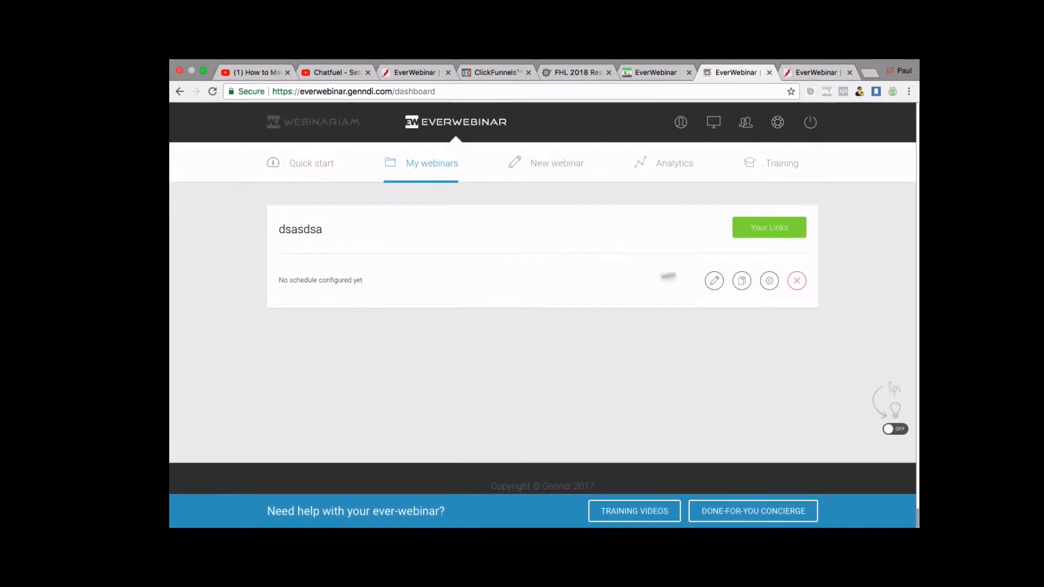
click(817, 77)
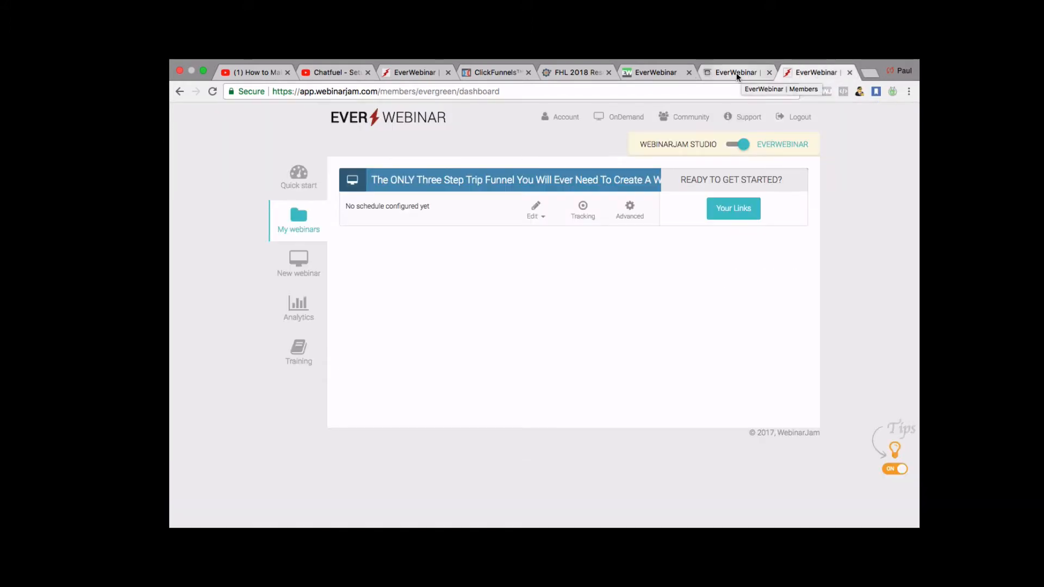
click(736, 73)
click(810, 75)
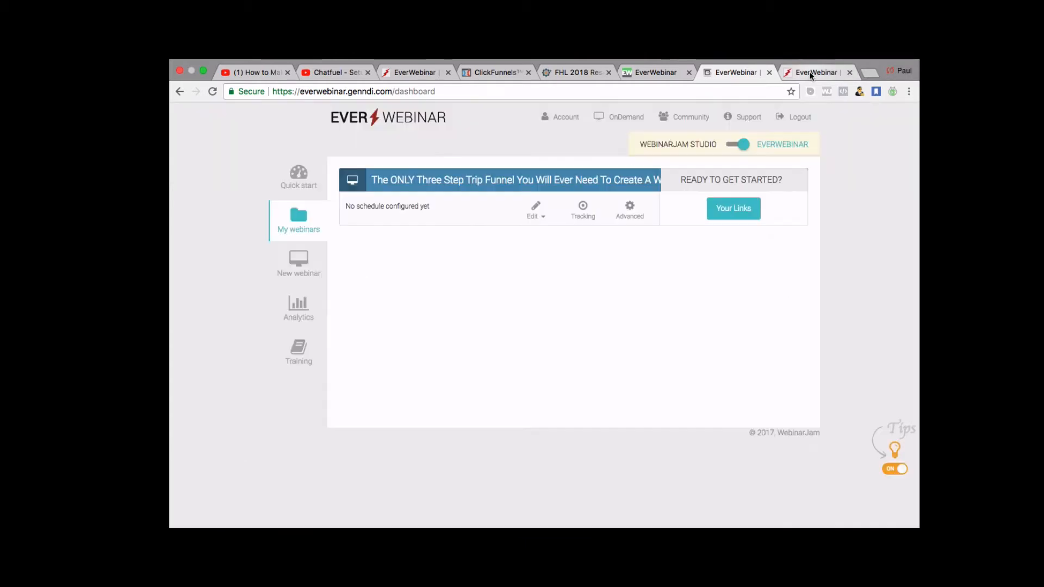
click(739, 73)
scroll(548, 271, down, 1)
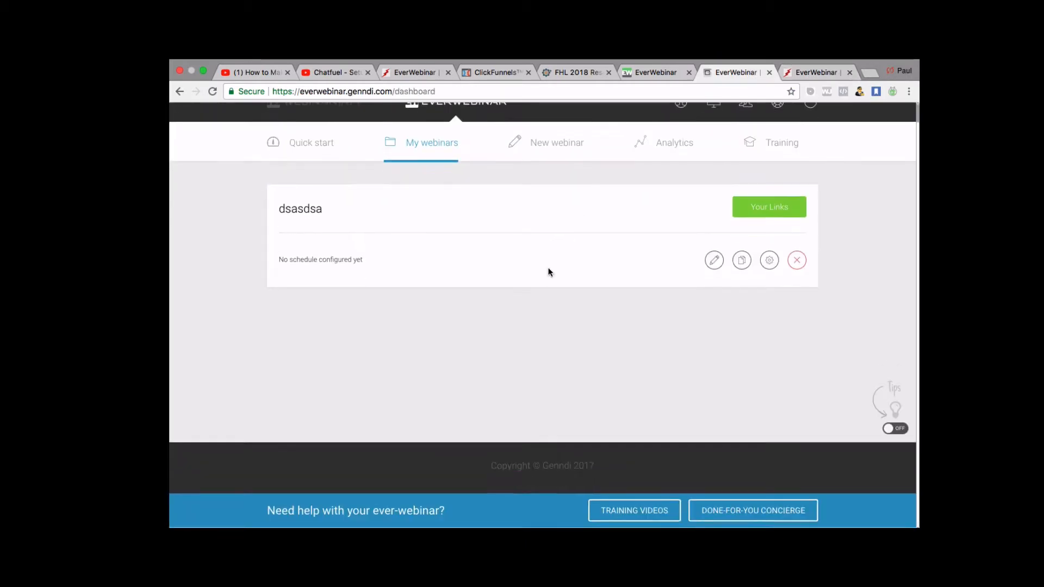
scroll(549, 272, up, 1)
click(813, 73)
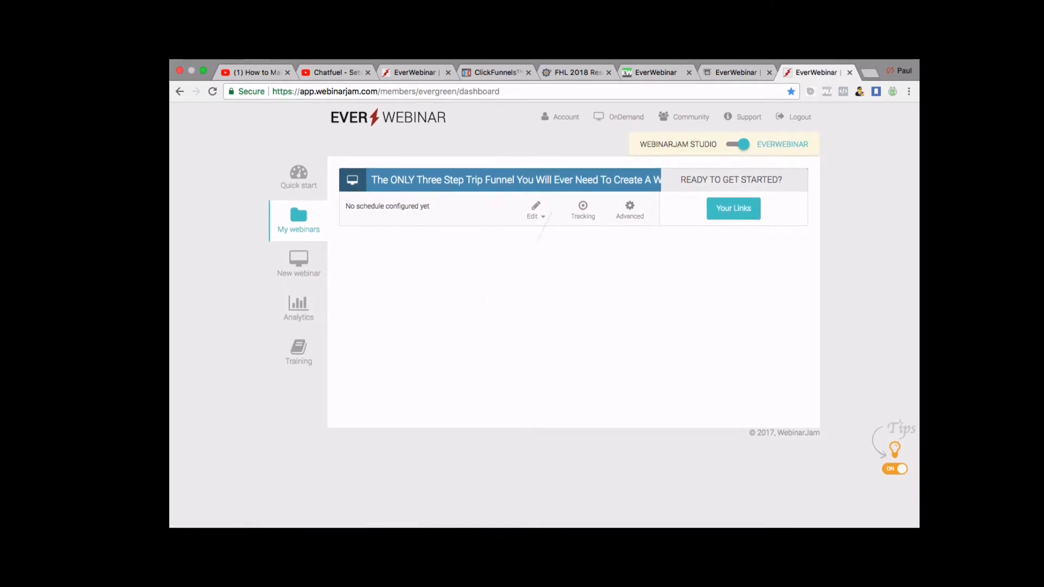
Return to the dashboard listing dsasdsa and start creating a new webinar.
click(732, 72)
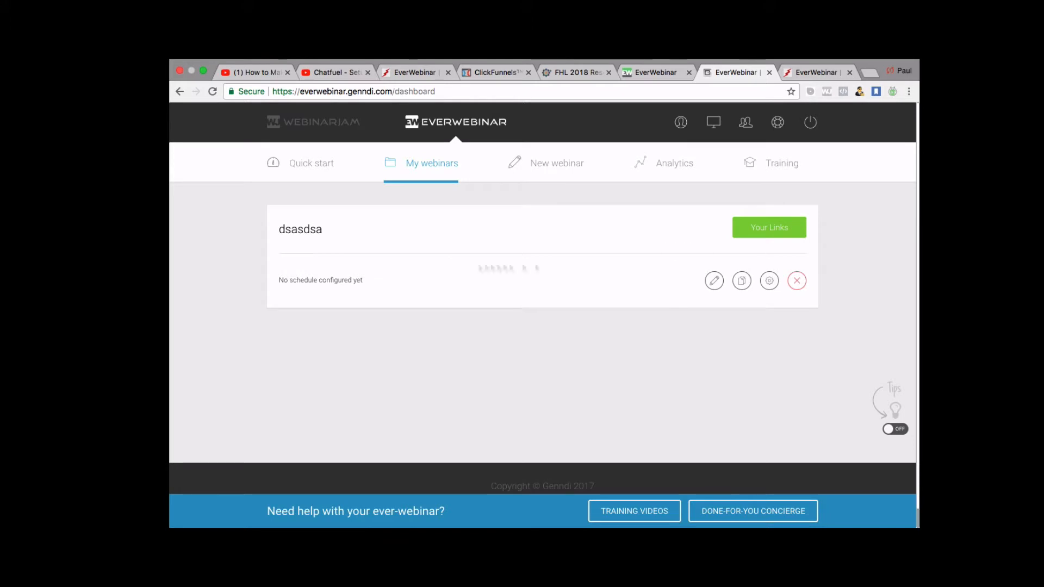
scroll(498, 299, down, 2)
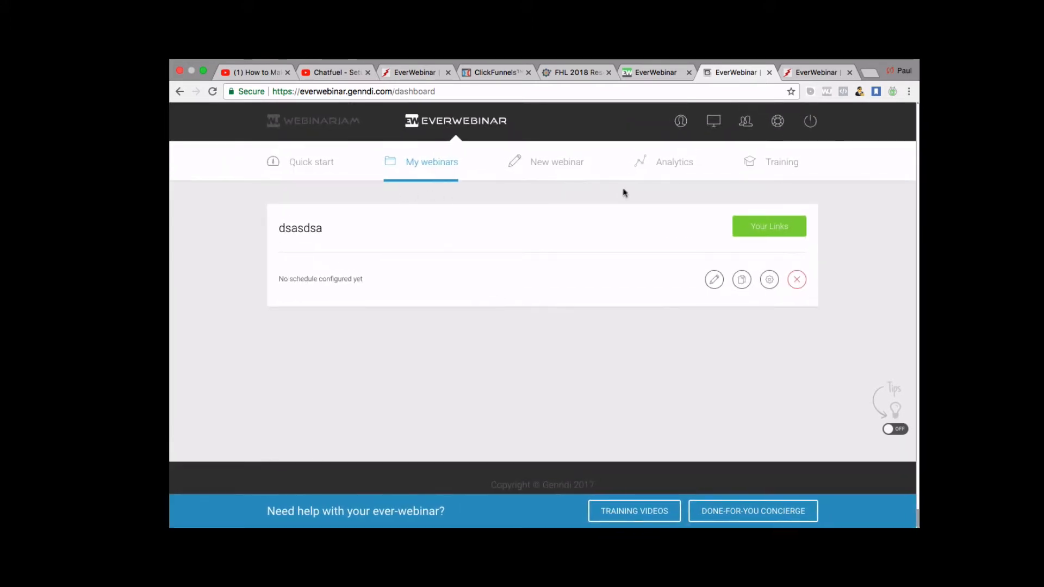
click(556, 173)
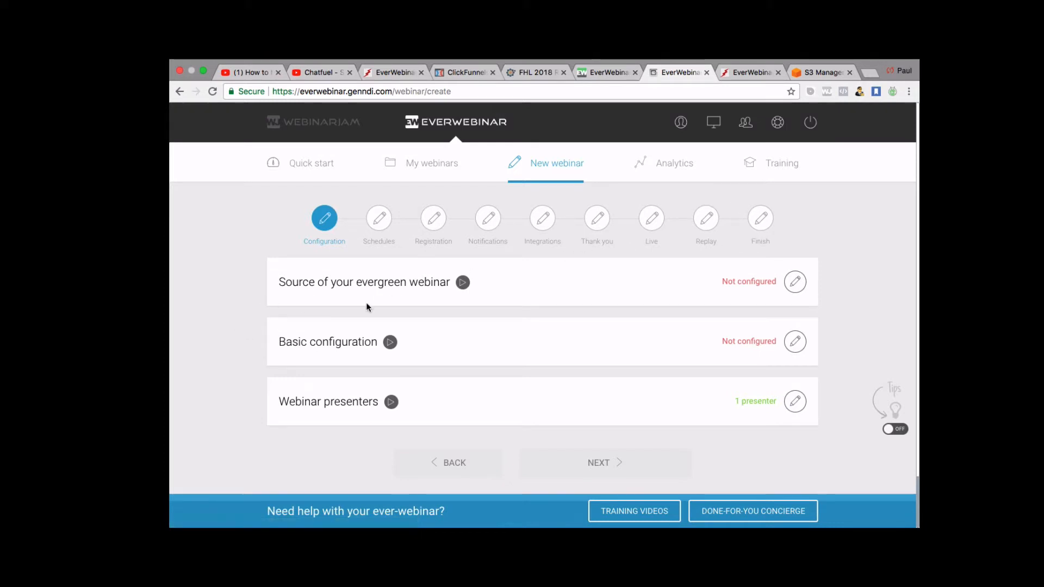
Set the evergreen webinar's source to an external video file.
click(796, 284)
scroll(581, 337, down, 2)
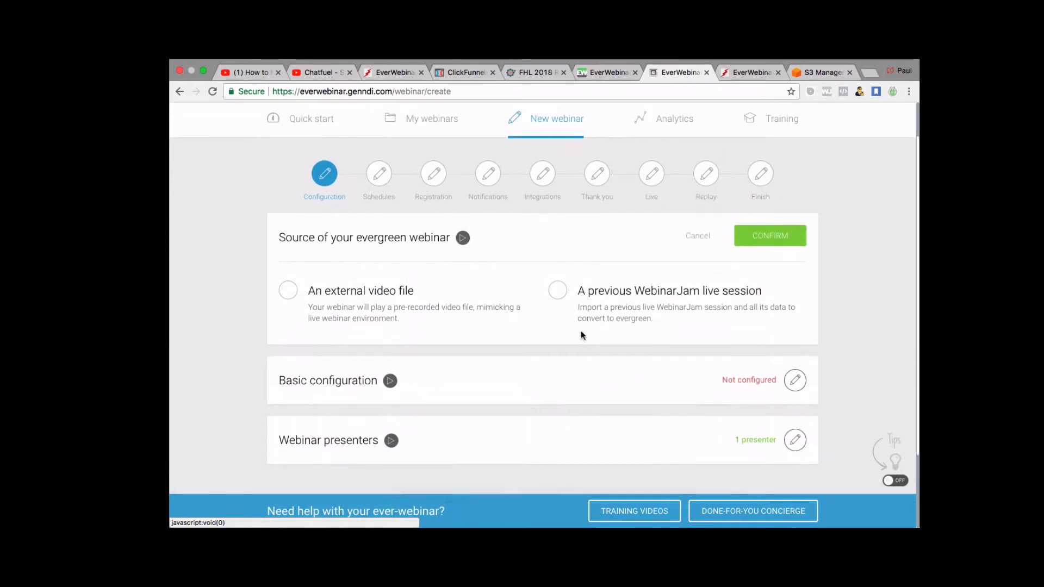
scroll(581, 335, up, 2)
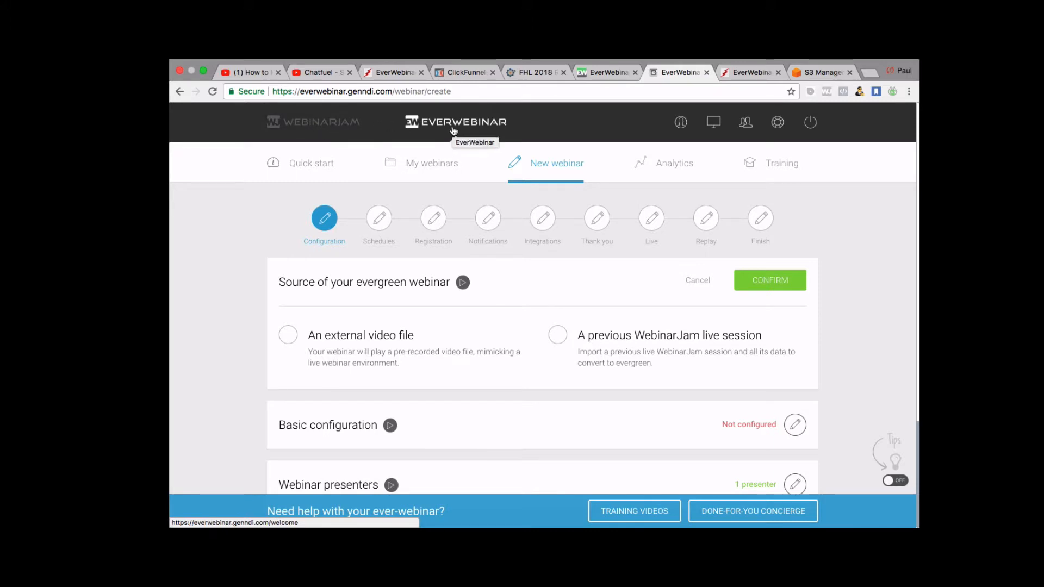
click(289, 336)
scroll(384, 416, down, 1)
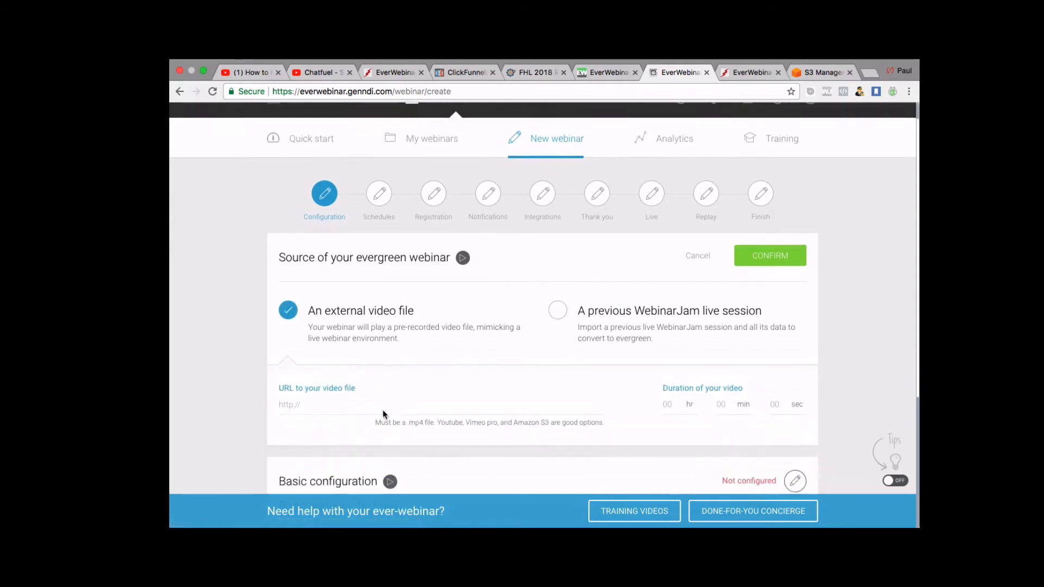
Paste the S3 Original Edited Webinar .mp4 link as the video URL and confirm.
click(310, 405)
right_click(309, 407)
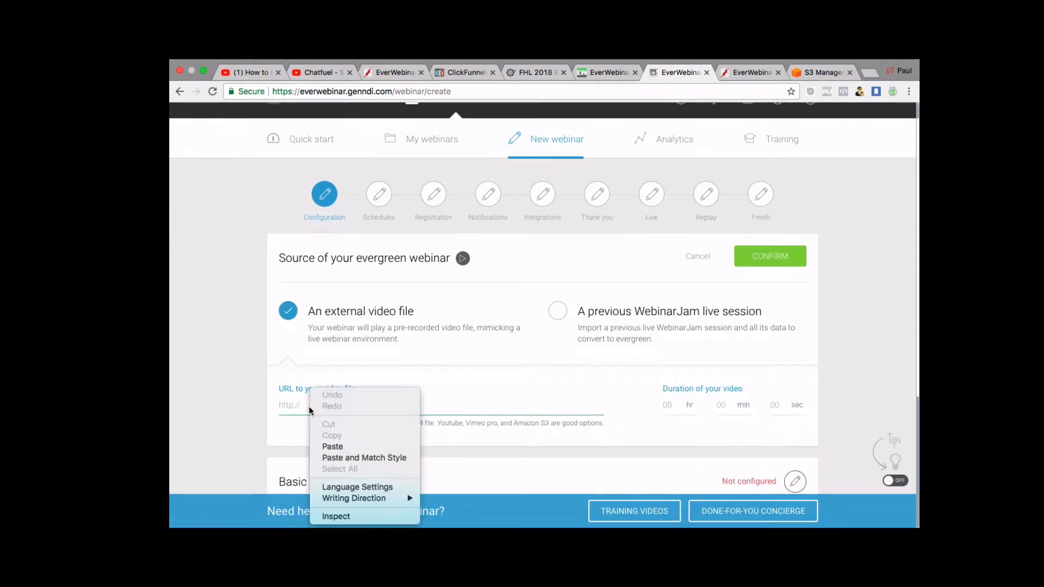
click(329, 447)
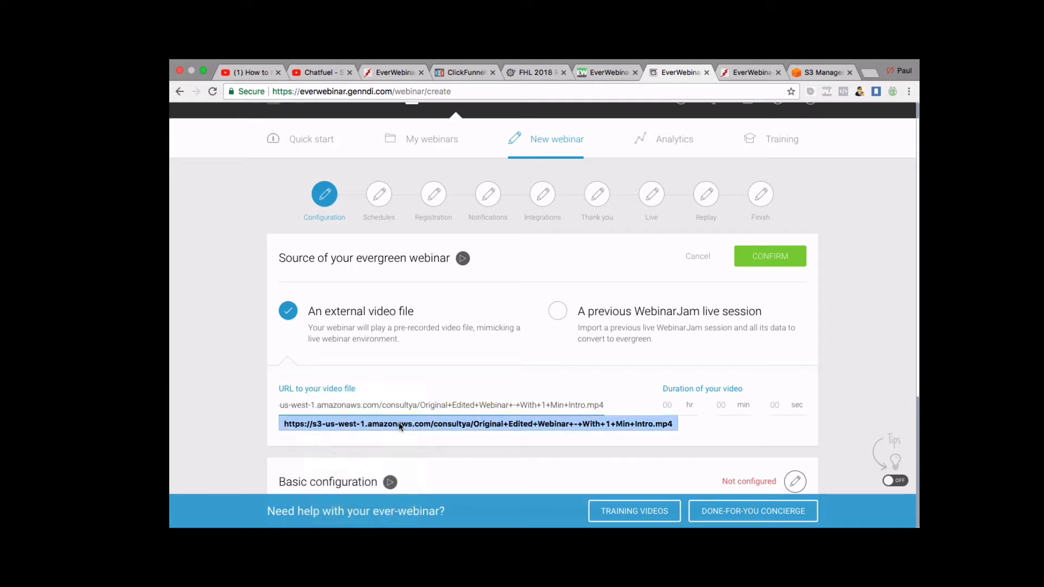
click(400, 424)
scroll(612, 410, down, 2)
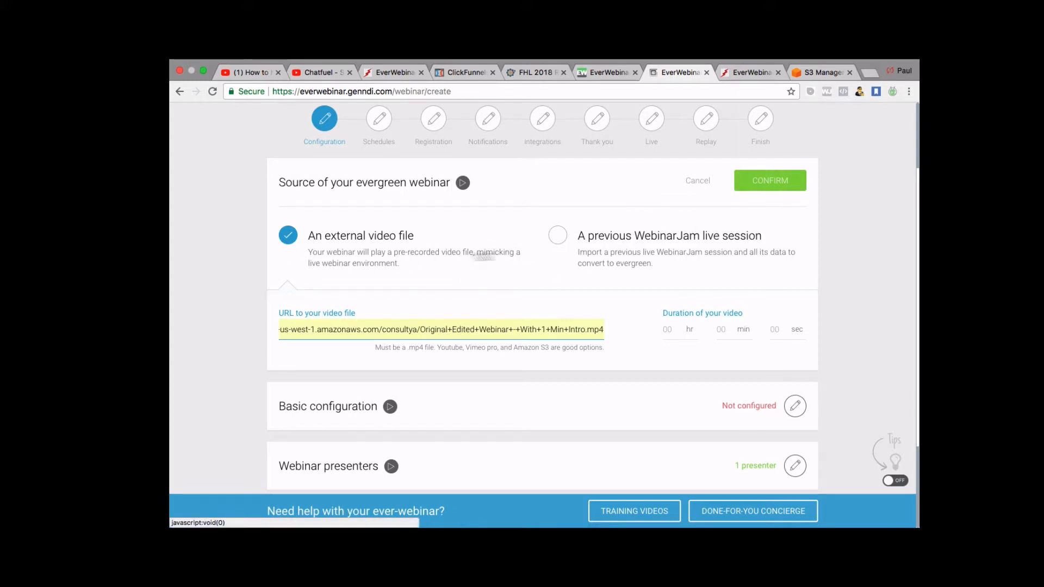
scroll(417, 254, up, 3)
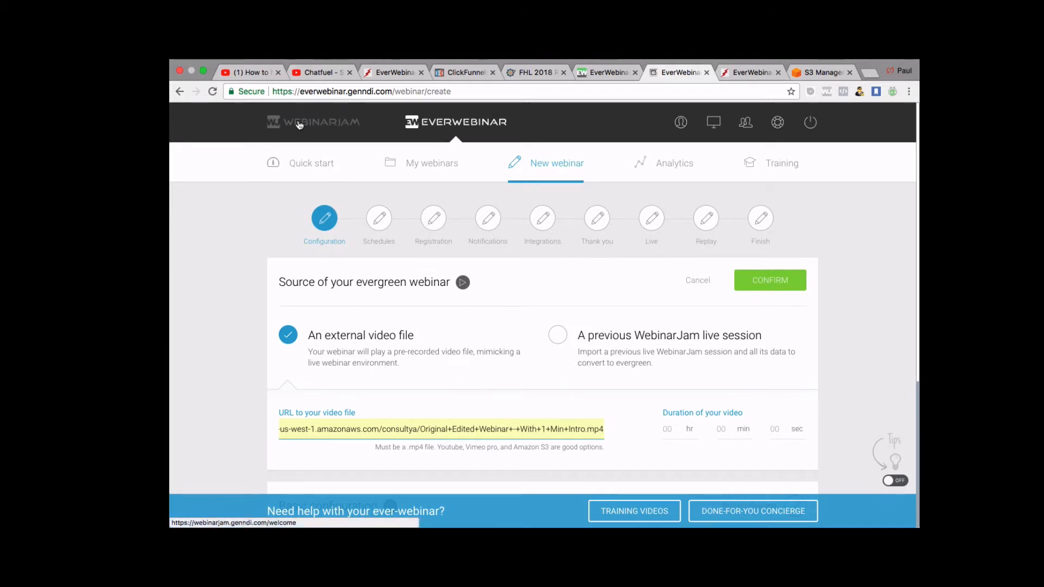
scroll(490, 296, down, 2)
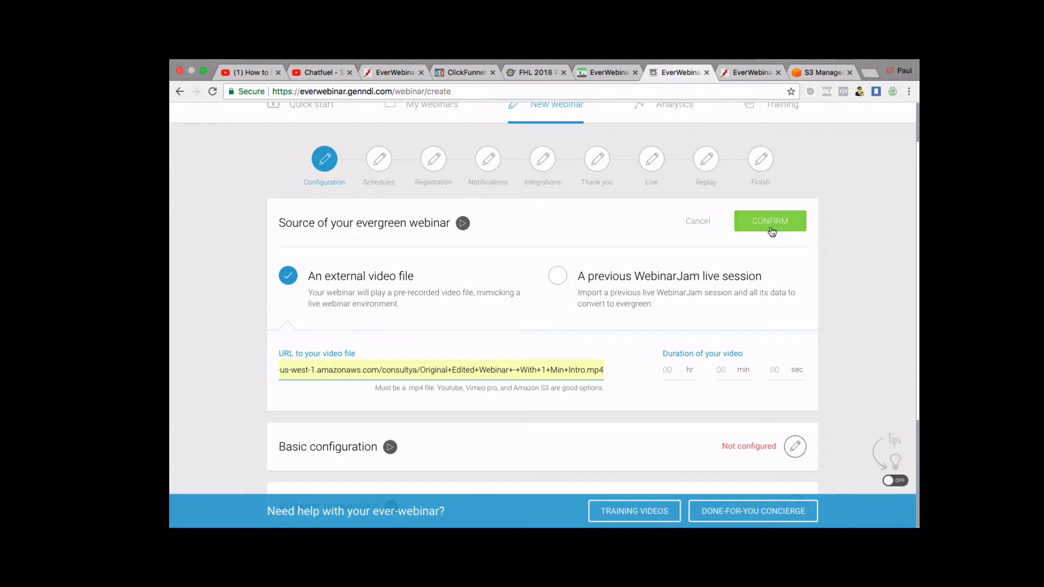
click(772, 224)
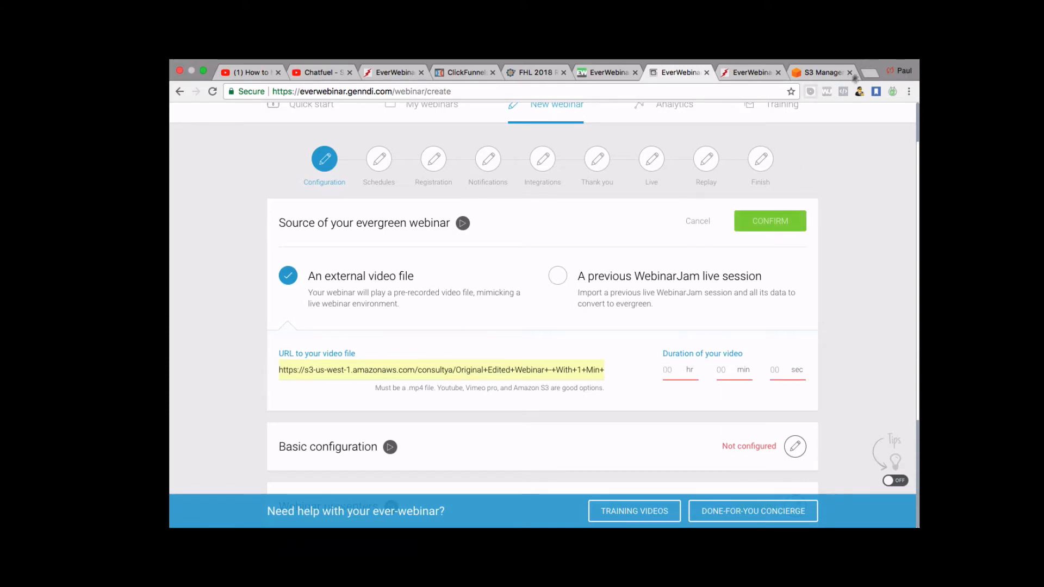
click(823, 73)
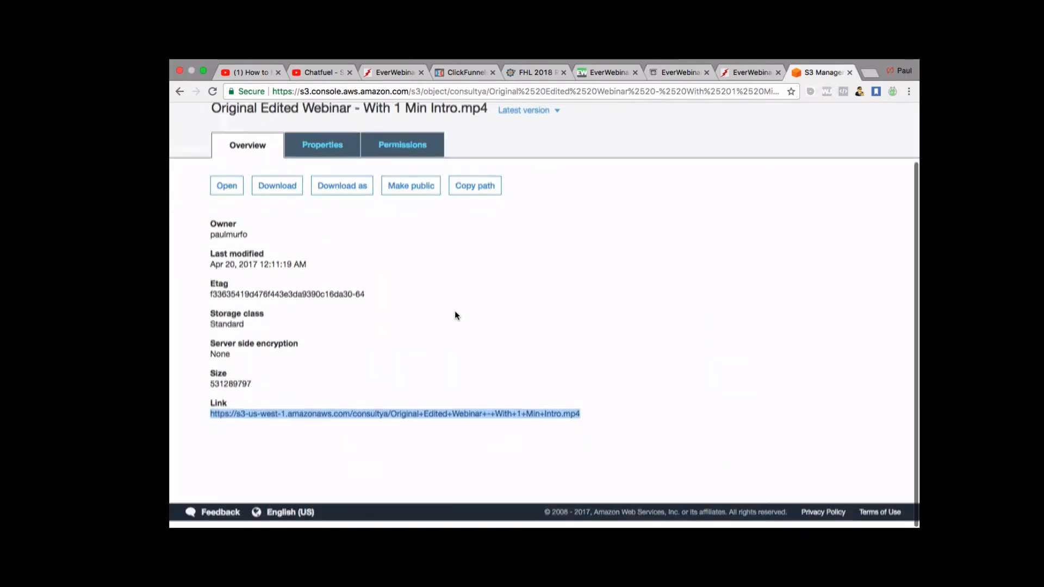
Check the video's total length on S3, then return to the webinar setup page.
click(400, 423)
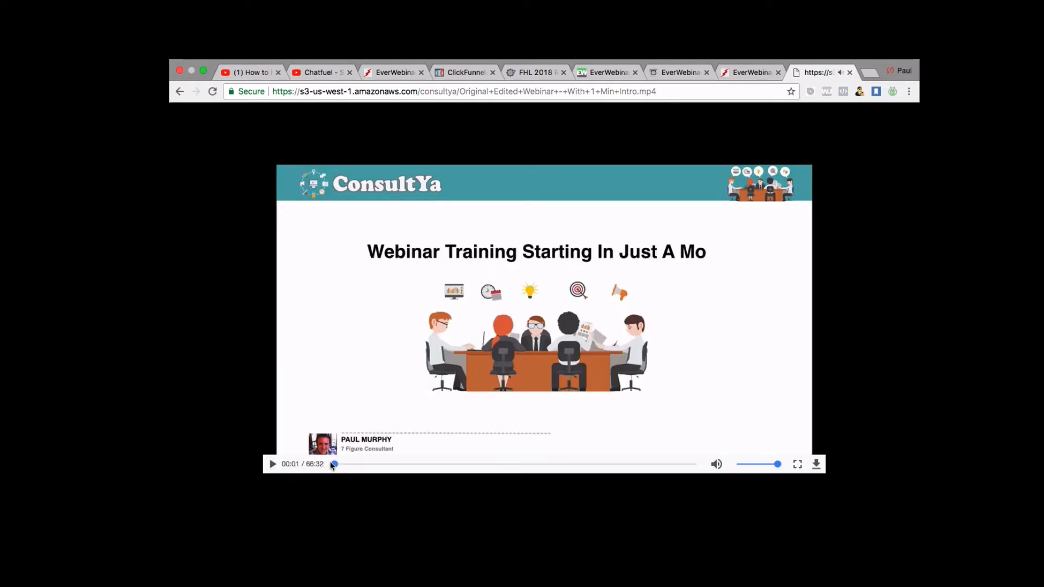
drag(332, 464, 288, 463)
click(750, 72)
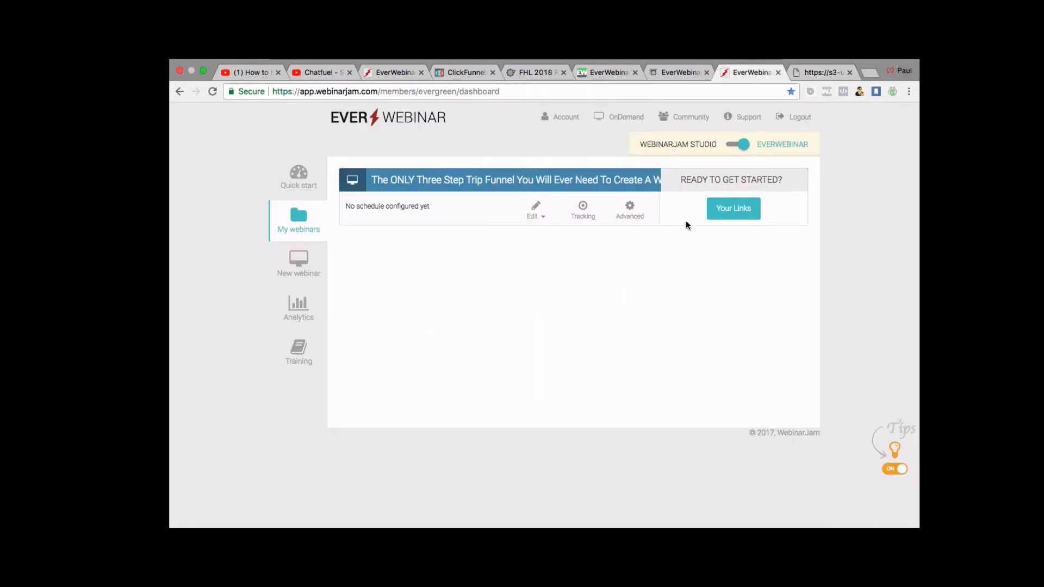
click(672, 75)
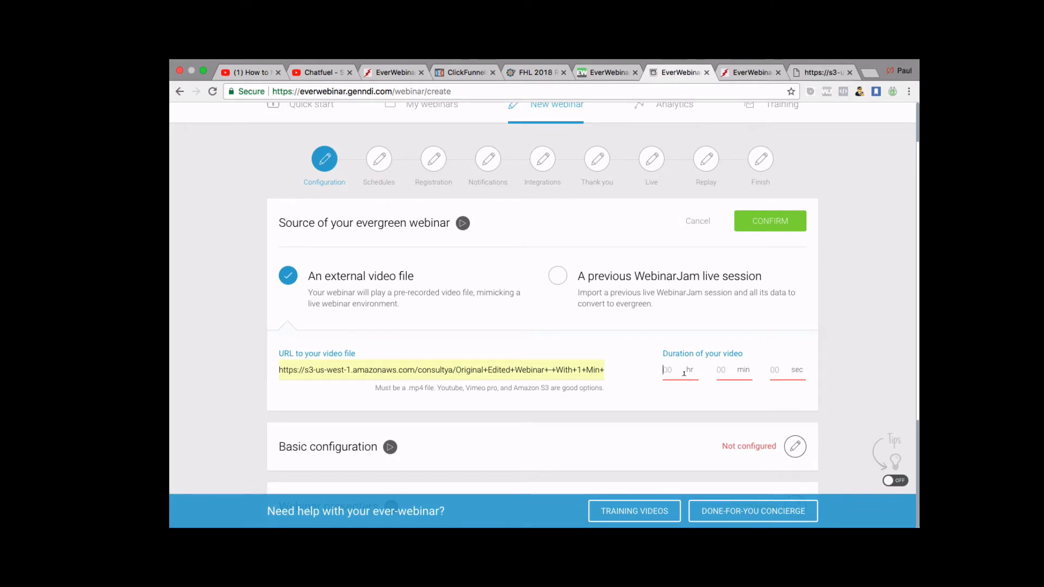
Enter a video duration of 1 hr 06 min 32 sec and confirm the source.
text(1)
click(724, 370)
text(06)
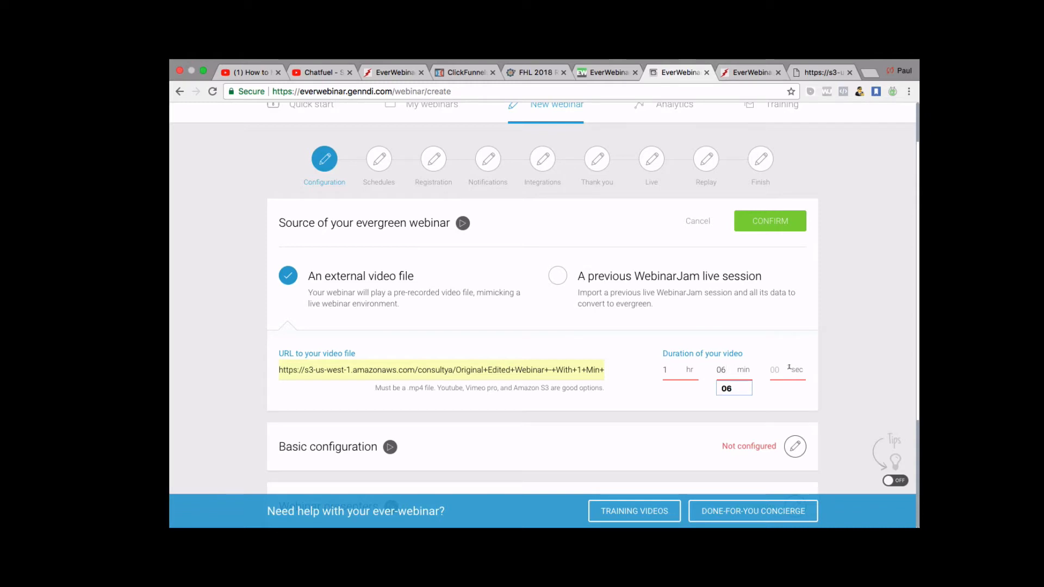
click(790, 369)
text(32)
click(778, 221)
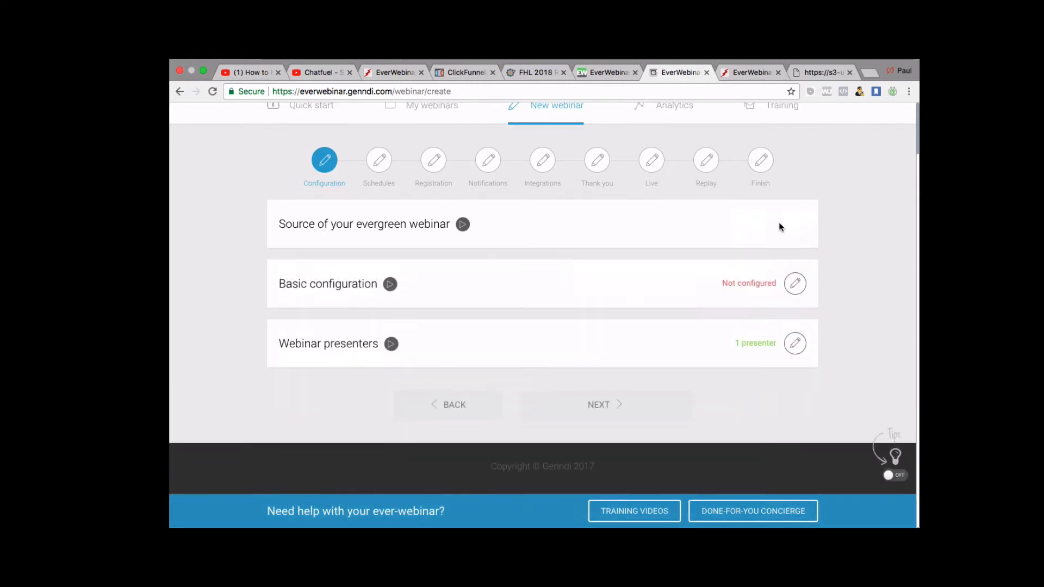
Title the webinar 'Passive Income Ladder Test' in the basic configuration.
click(794, 284)
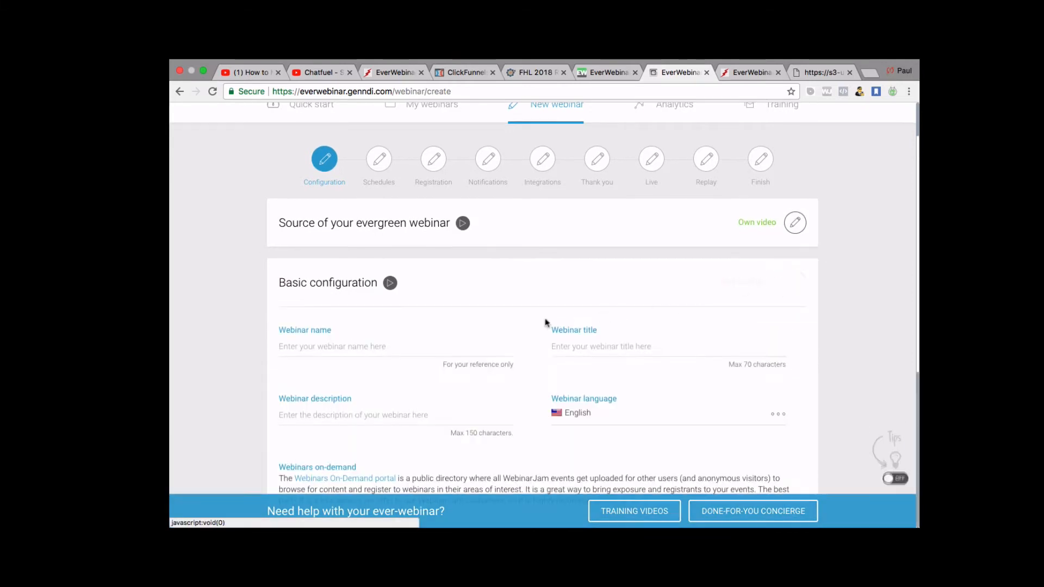
click(314, 293)
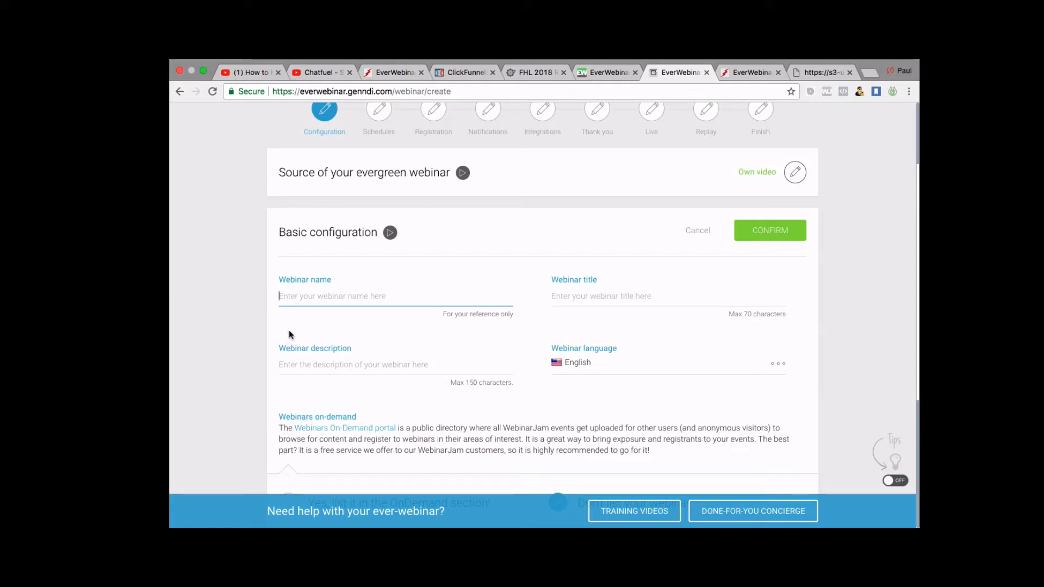
text(Webinar Jam)
key(BackSpace)
key(BackSpace)
key(BackSpace)
key(BackSpace)
key(BackSpace)
text(O)
key(BackSpace)
text(Passive Income Ladder Test)
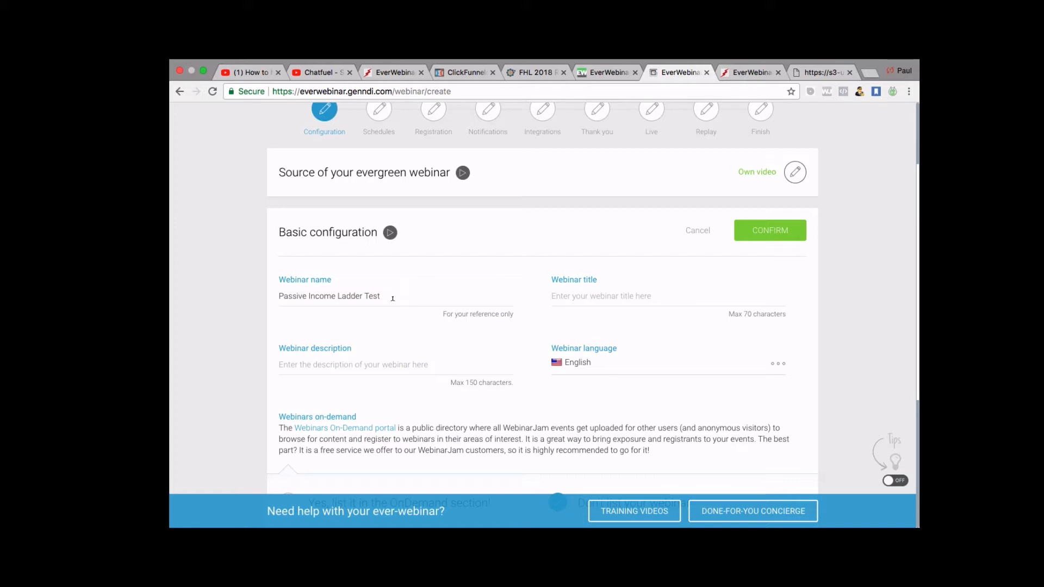
drag(386, 297, 266, 295)
key(Left)
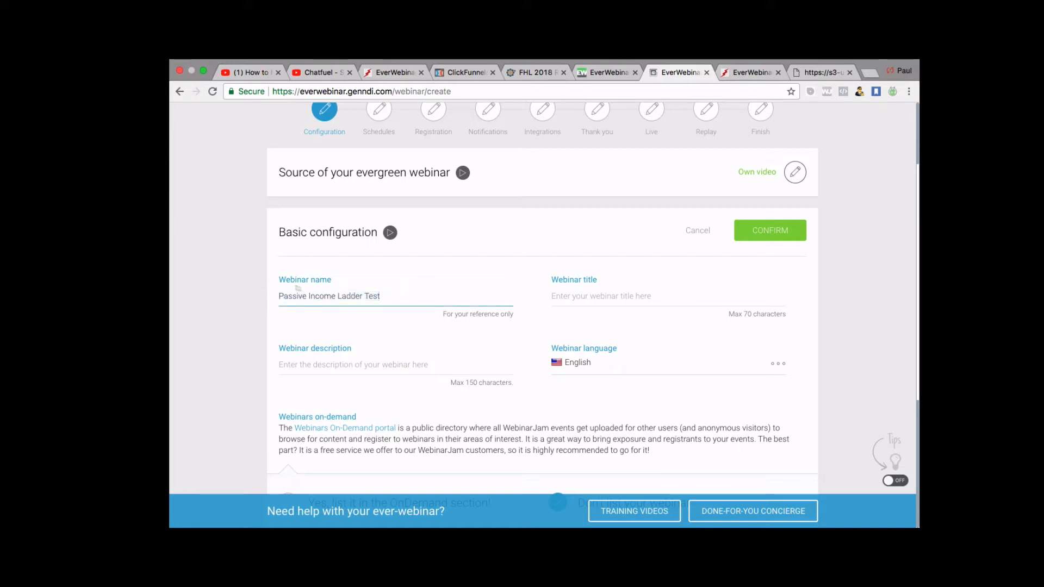
key(super+a)
key(super+c)
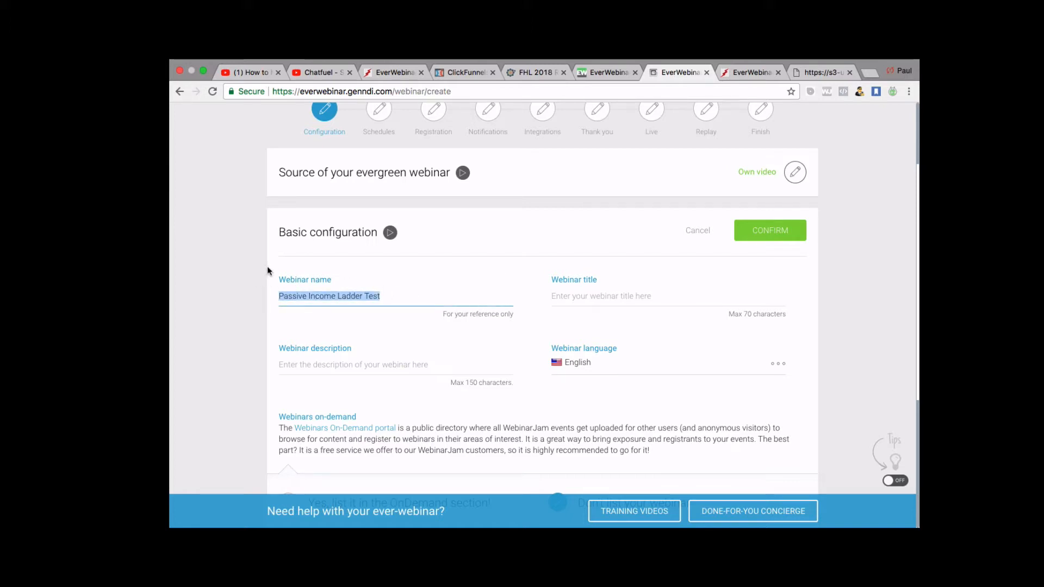
click(587, 289)
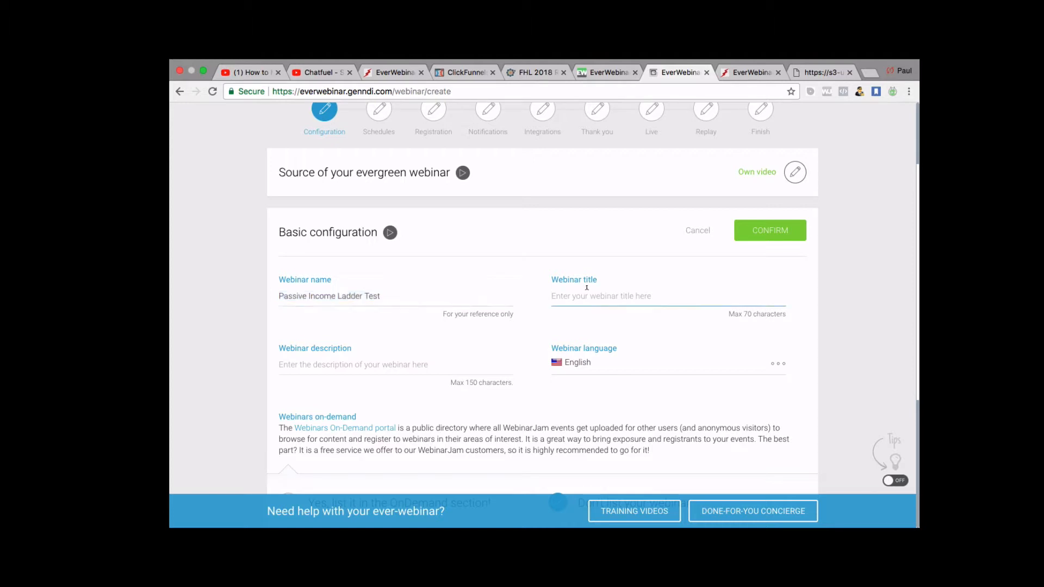
key(super+v)
Add the description 'This is a previous webinar used for testing', fix its typo, and save.
click(380, 364)
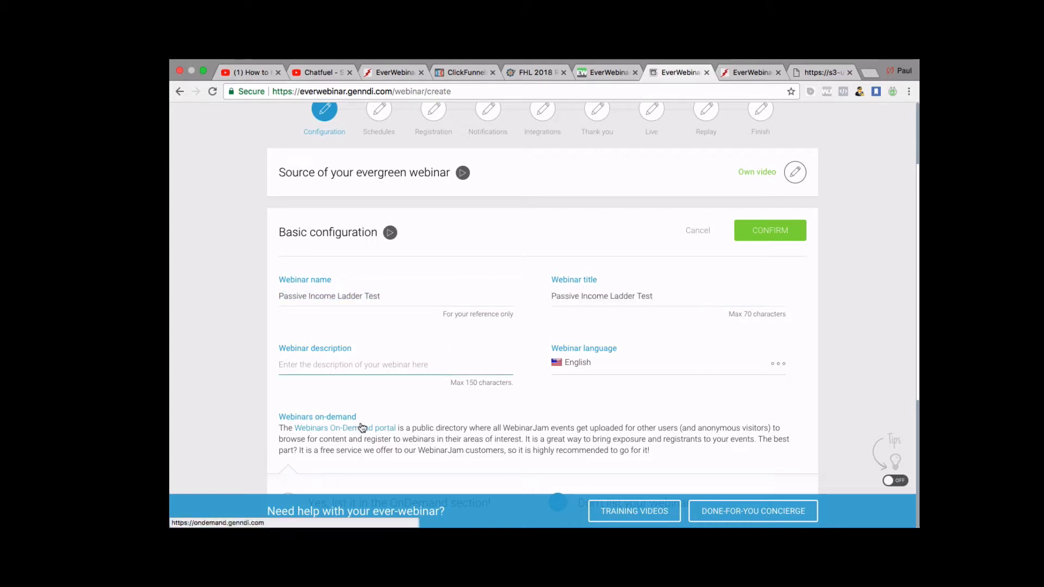
text(This is )
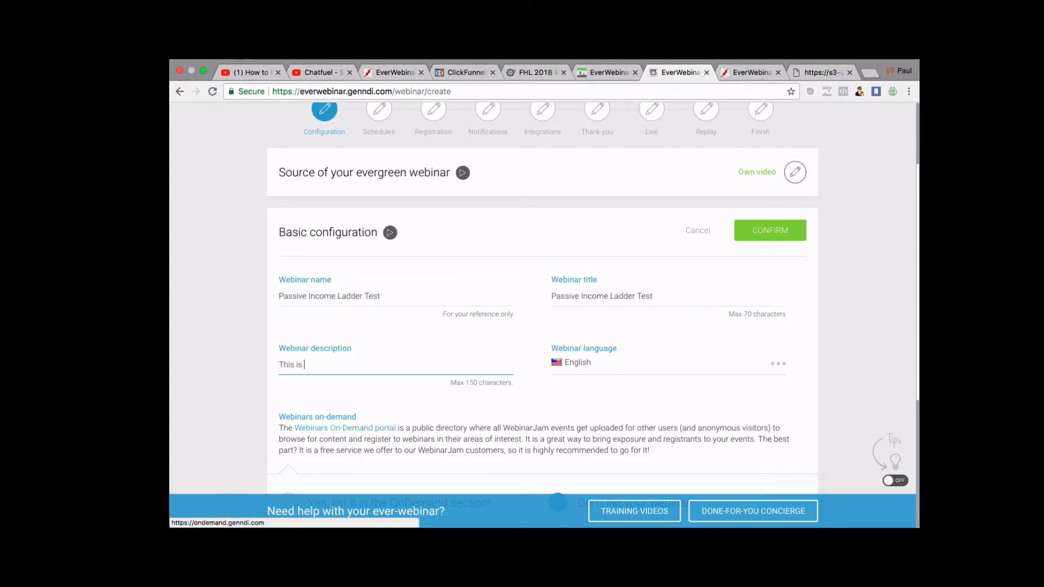
text(a pr)
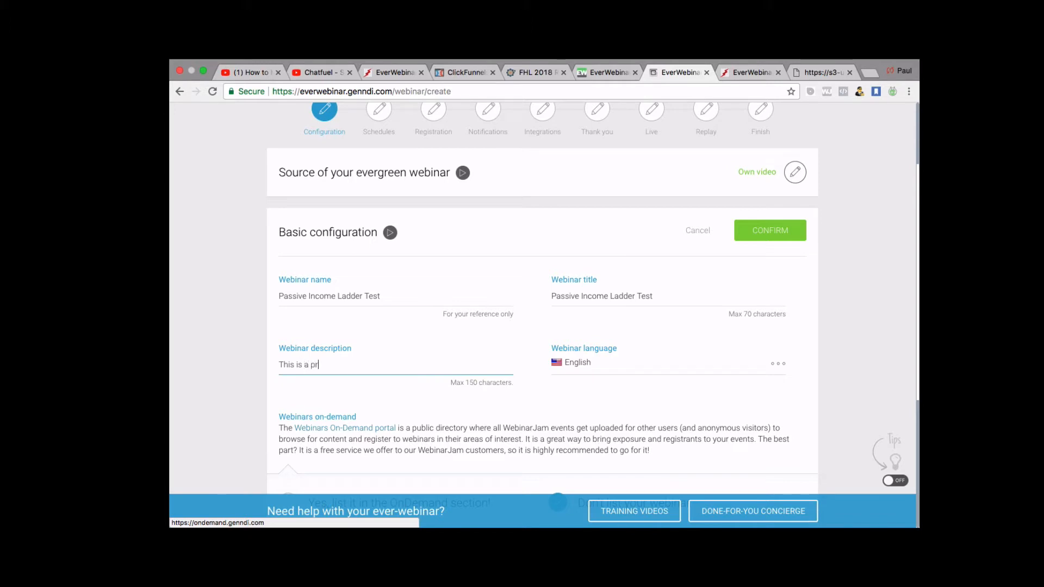
text(evius webinar )
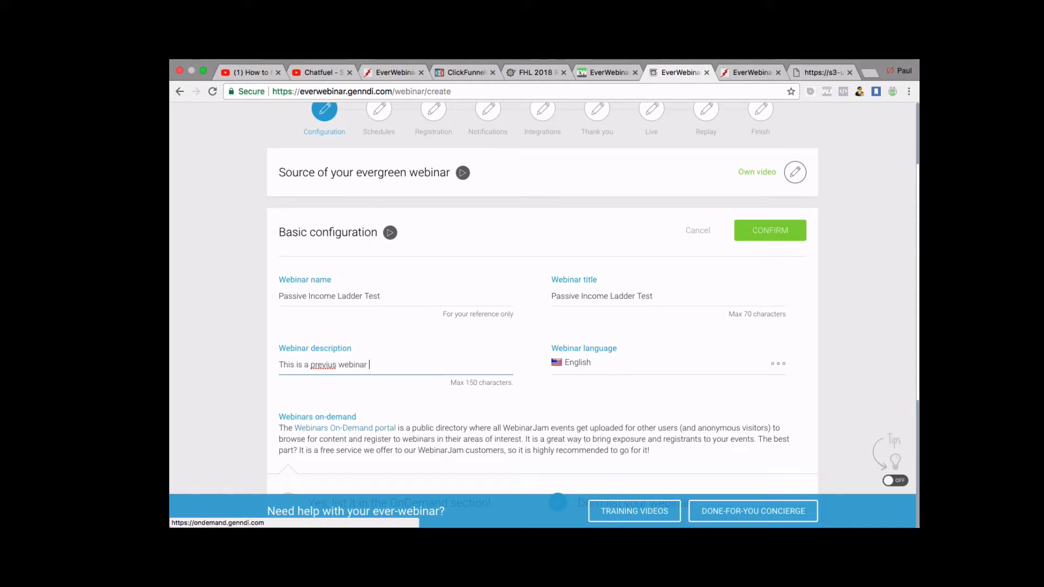
text(used for testing and a review.)
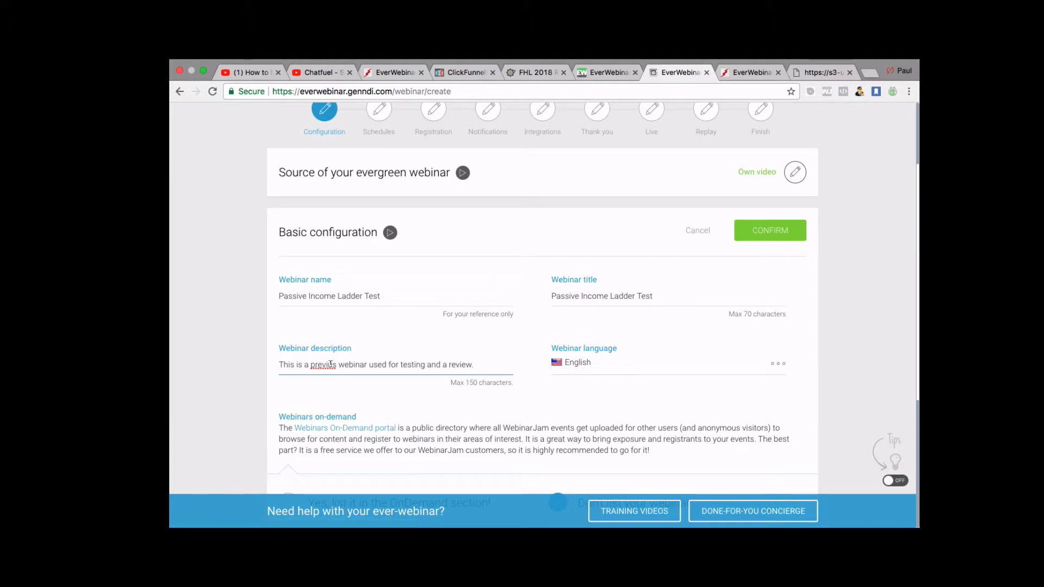
text(o)
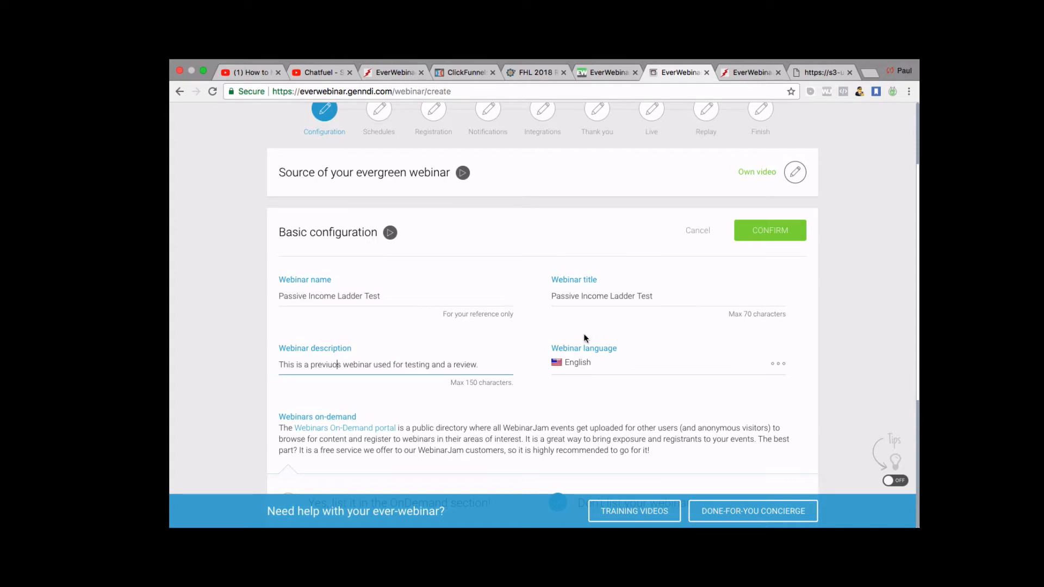
scroll(584, 337, down, 1)
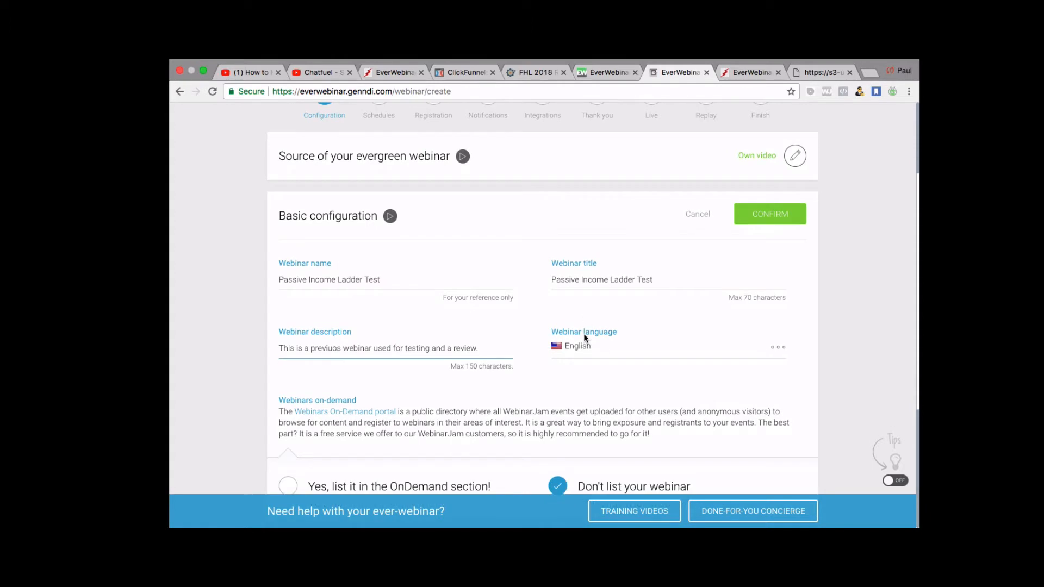
click(330, 349)
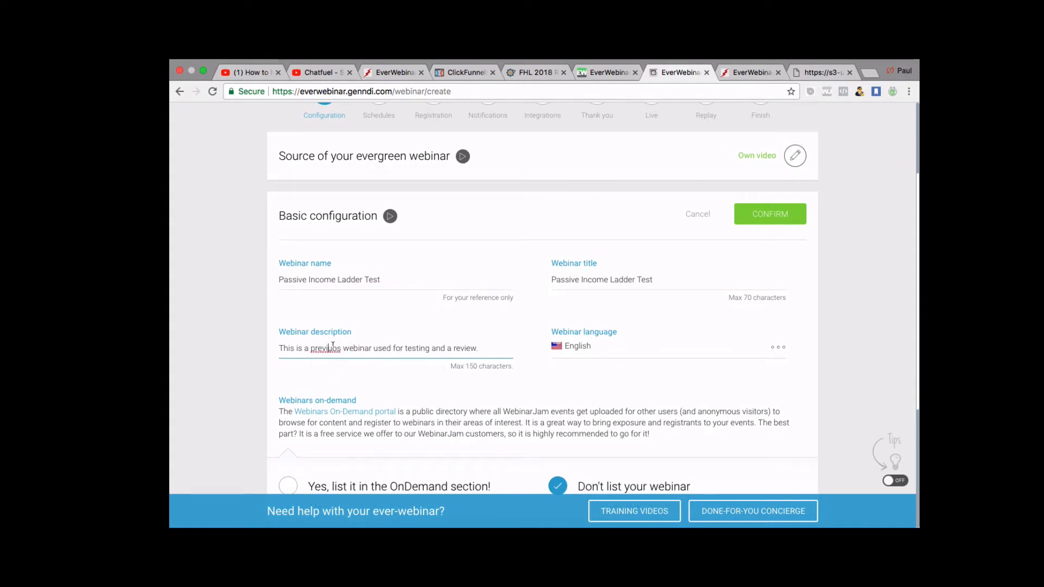
key(BackSpace)
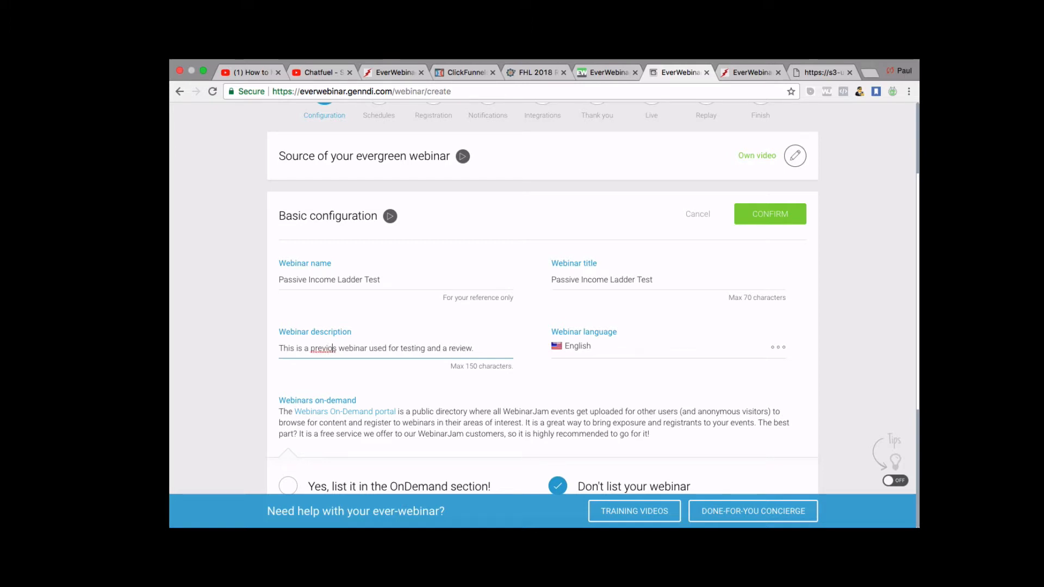
text(u)
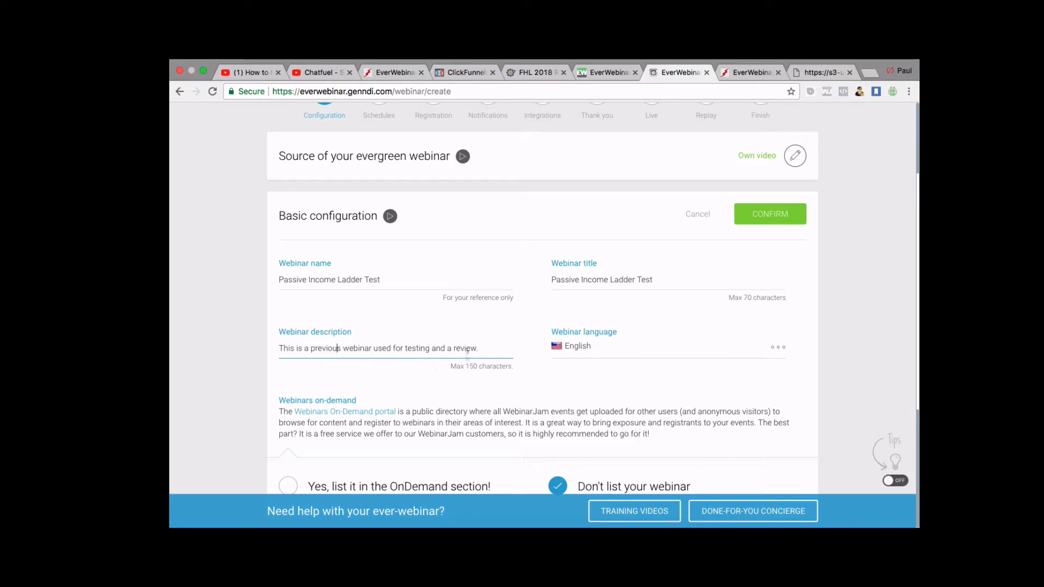
scroll(483, 401, down, 2)
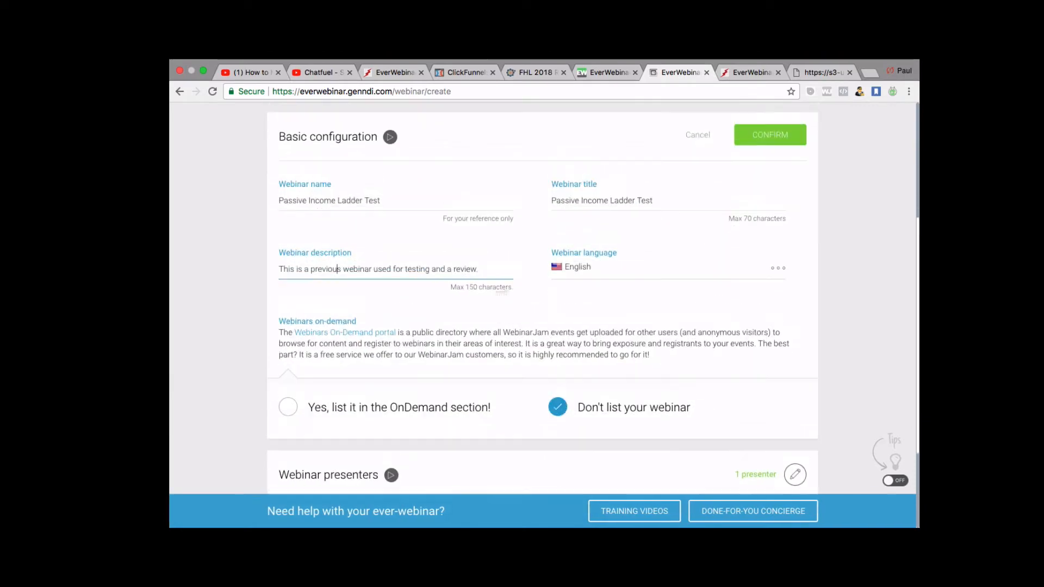
scroll(641, 239, up, 2)
scroll(643, 237, down, 1)
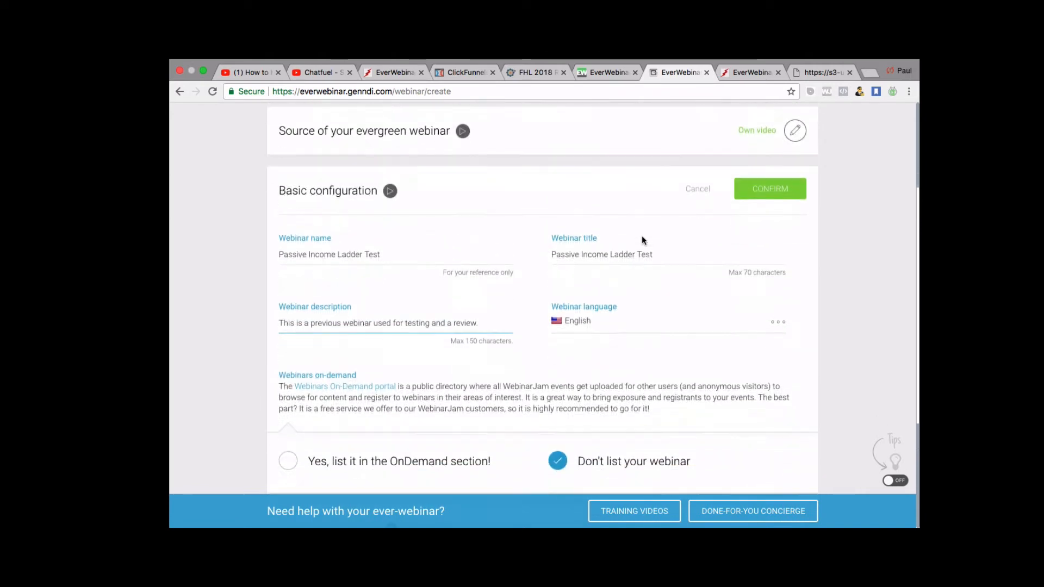
click(775, 196)
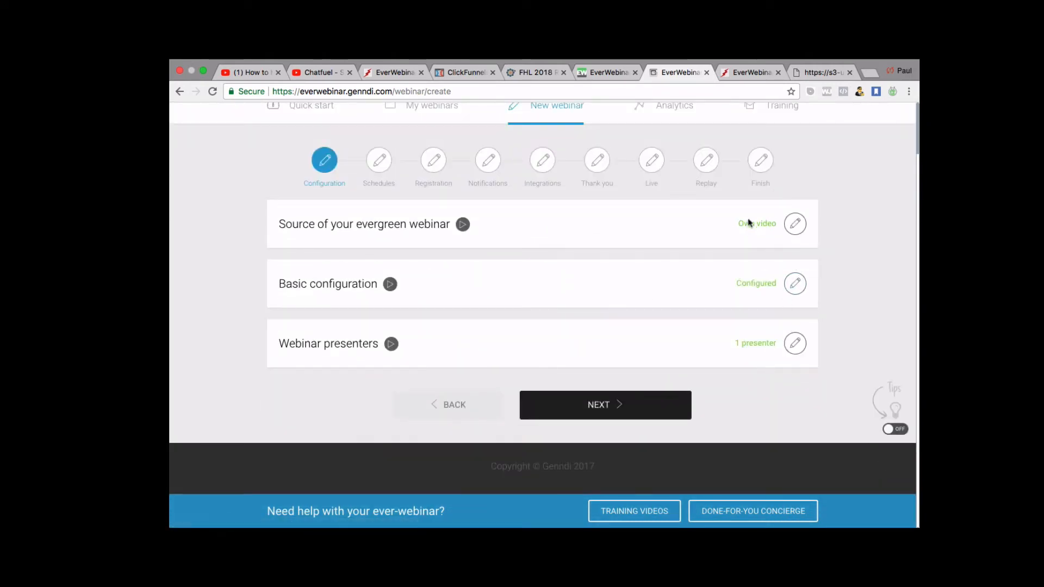
Re-save the existing Webinar Host presenter entry and confirm the presenters section.
click(795, 343)
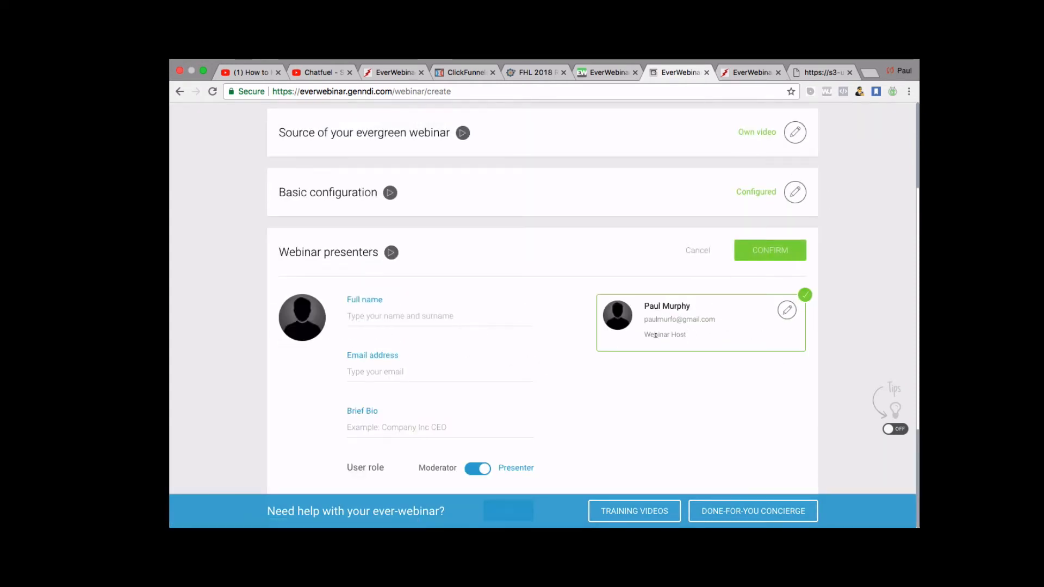
click(786, 311)
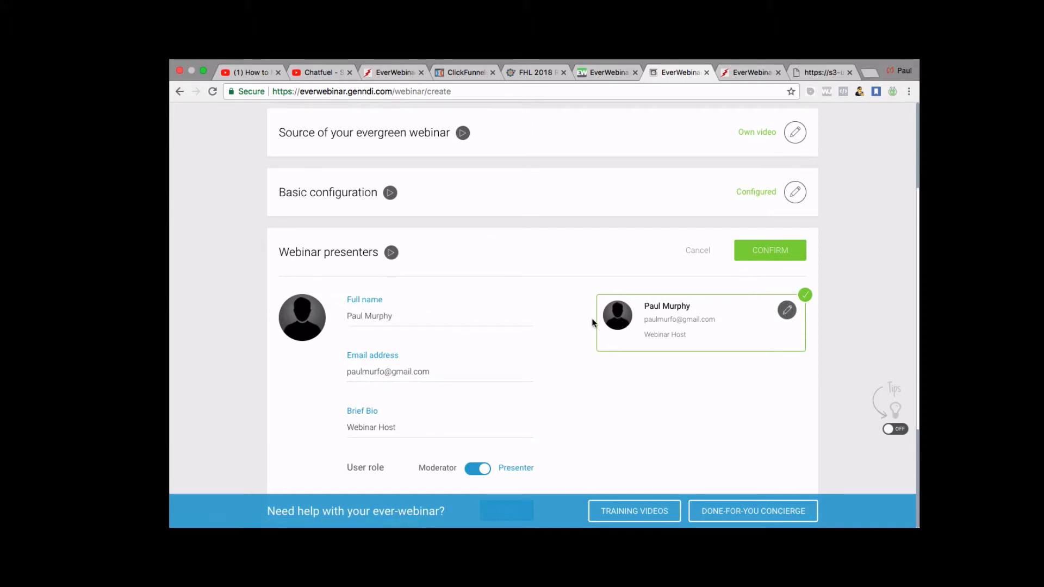
scroll(647, 359, down, 2)
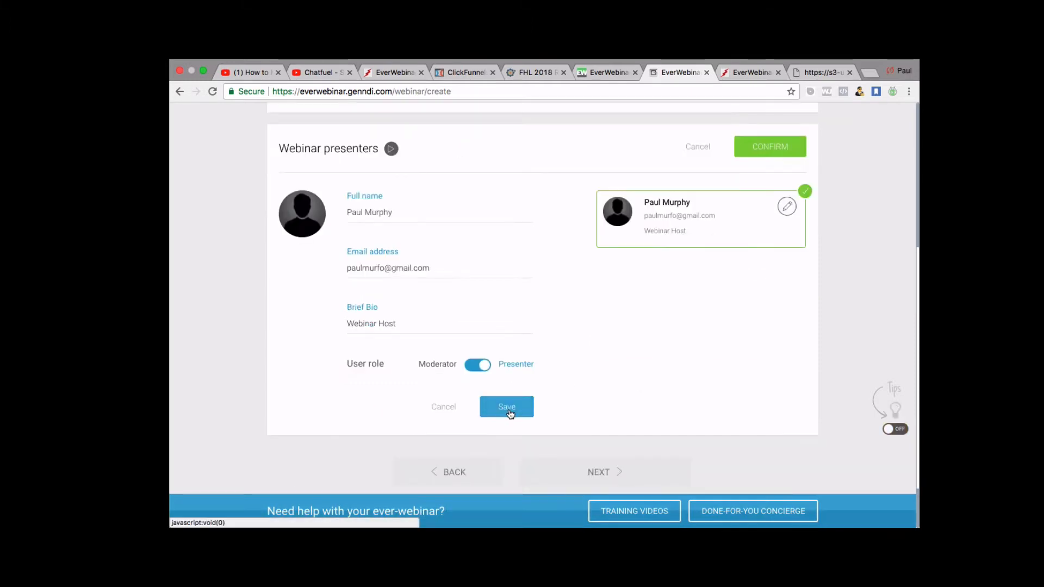
click(506, 411)
click(782, 153)
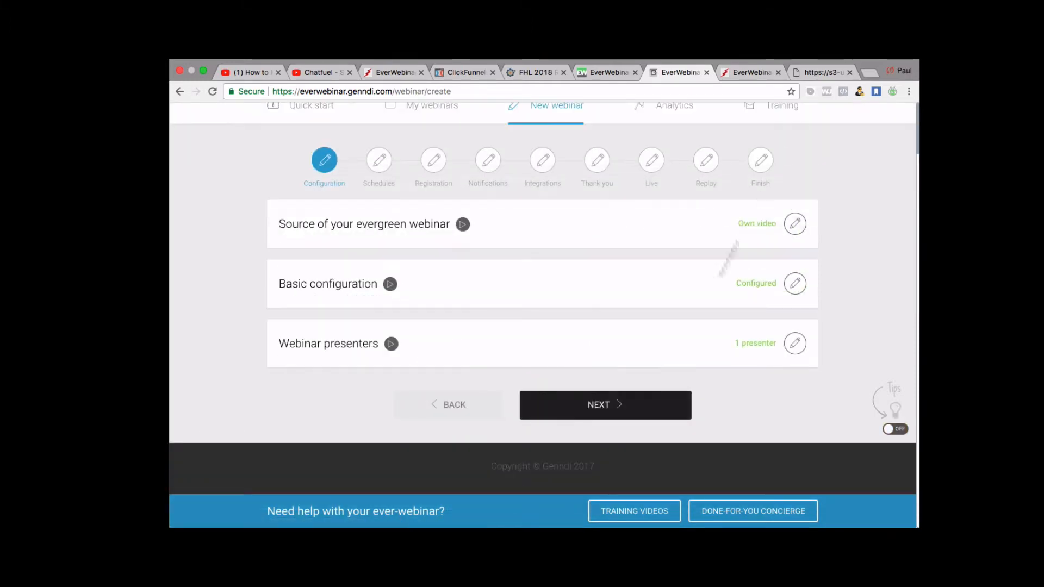
Go to the Schedules step and review the webinar schedule options for replay and just-in-time.
click(585, 408)
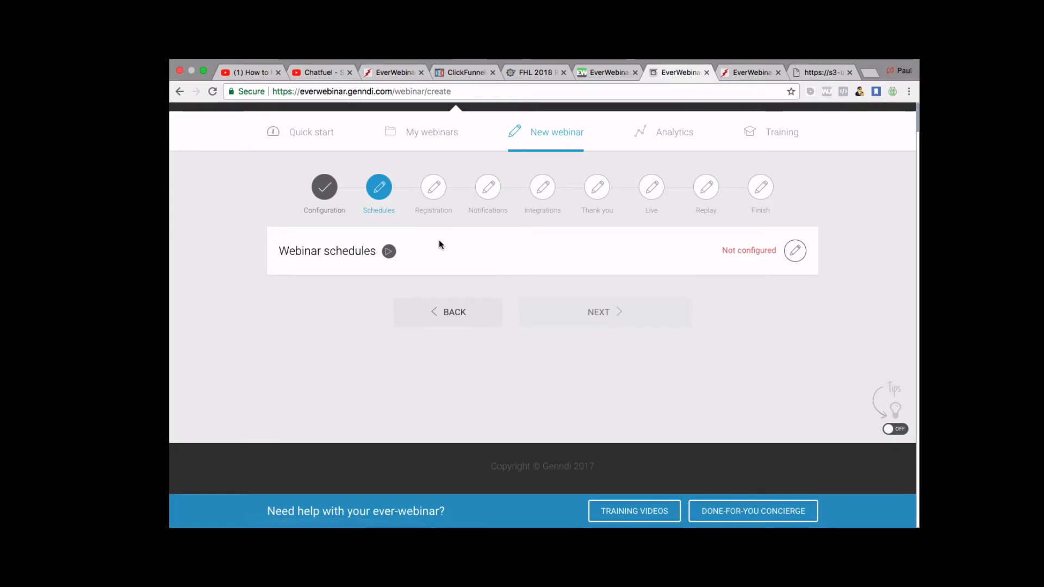
click(795, 250)
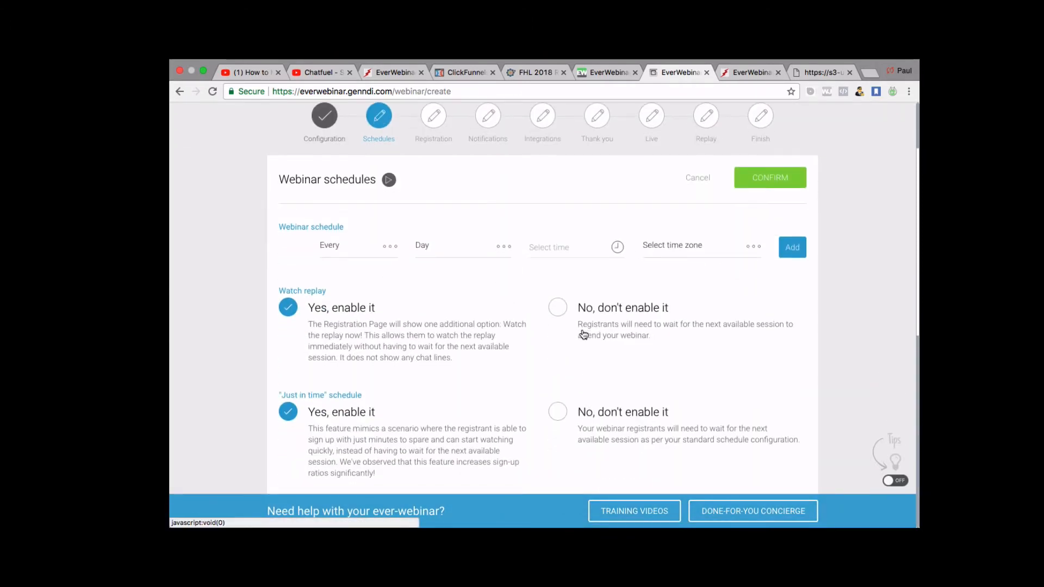
scroll(582, 331, down, 3)
scroll(582, 330, down, 1)
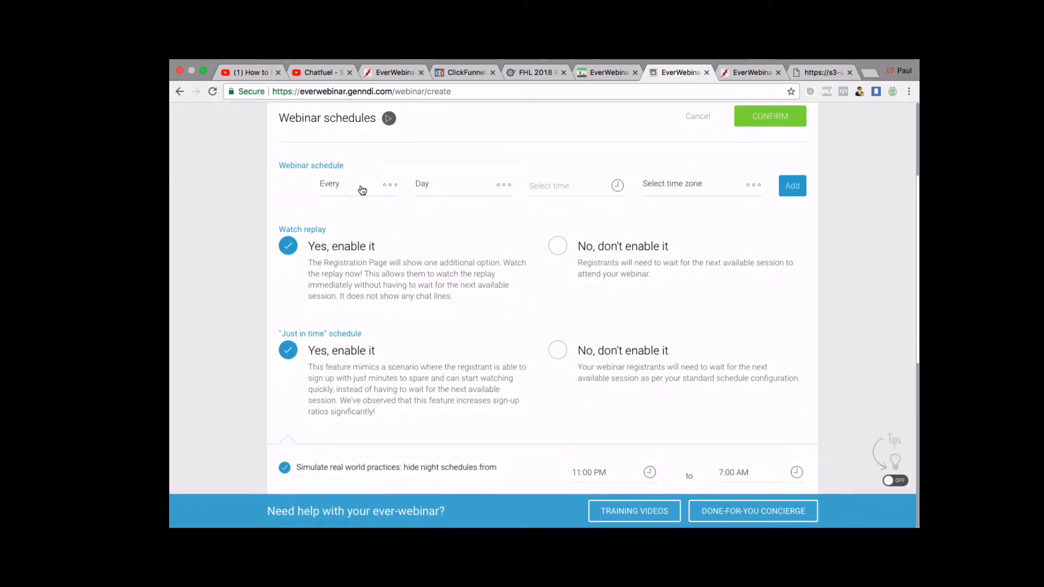
scroll(680, 188, down, 1)
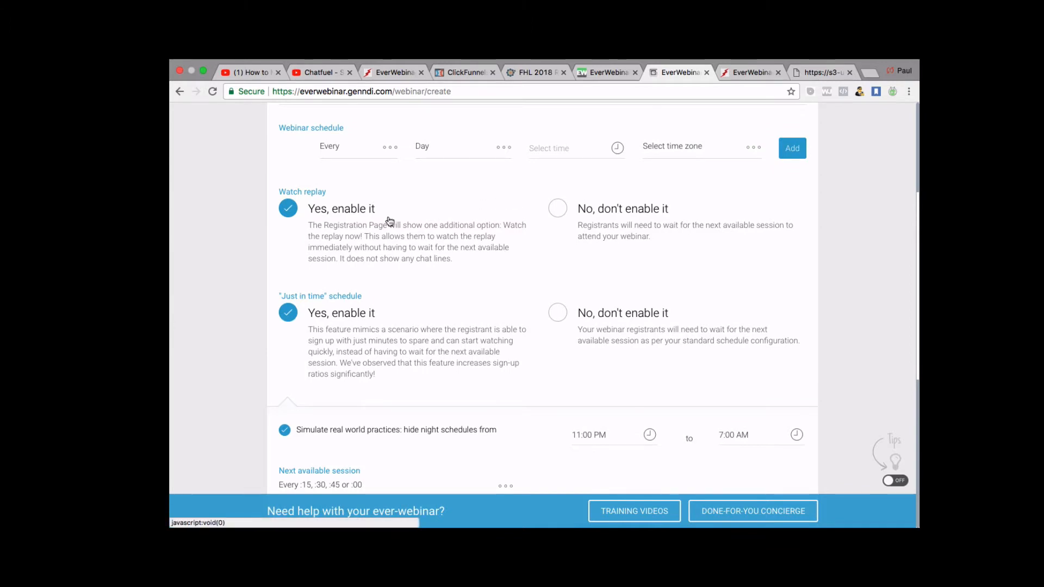
scroll(369, 245, up, 1)
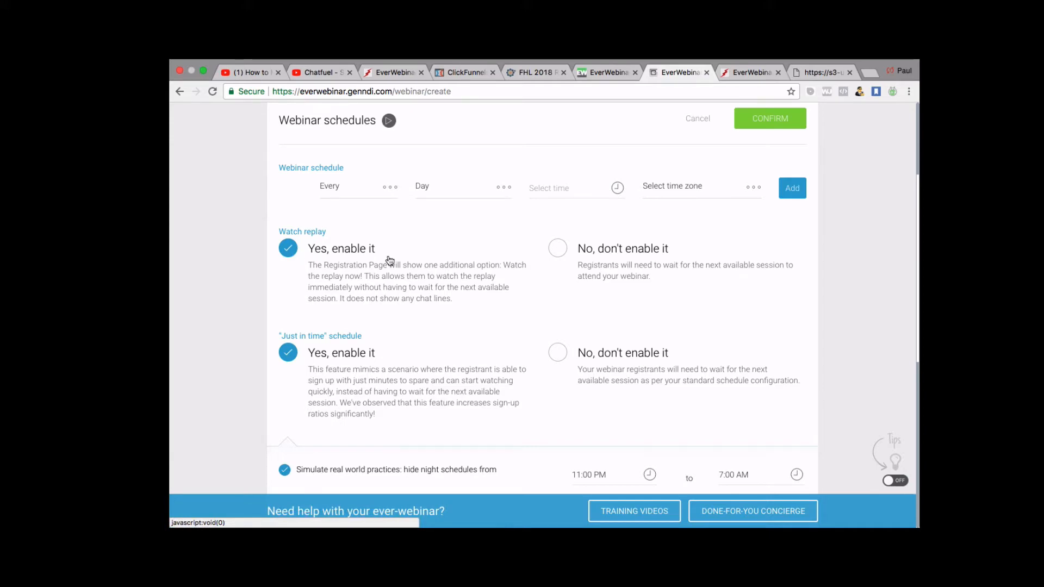
scroll(416, 280, up, 5)
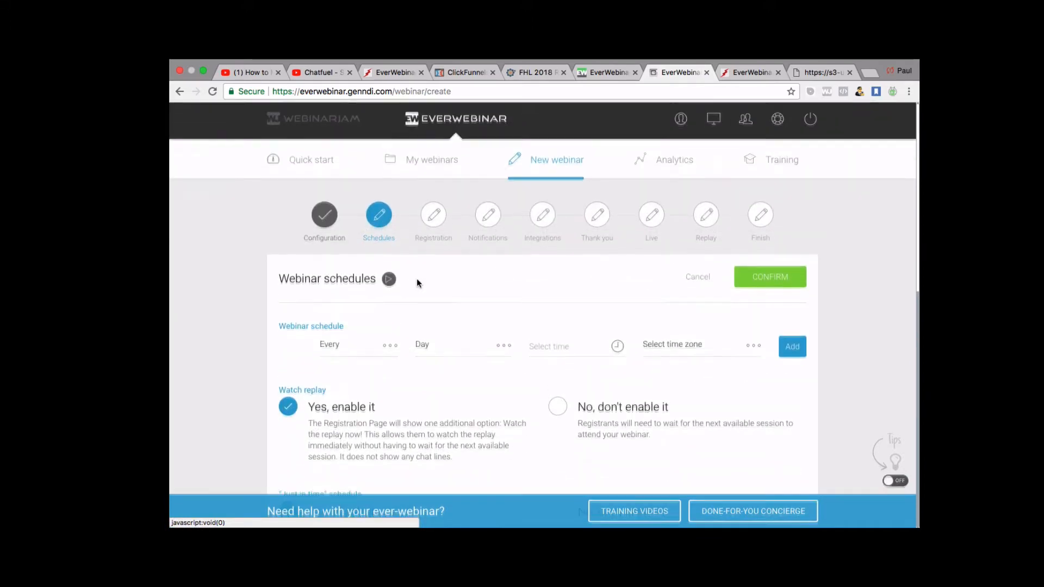
scroll(417, 280, down, 5)
scroll(417, 280, down, 1)
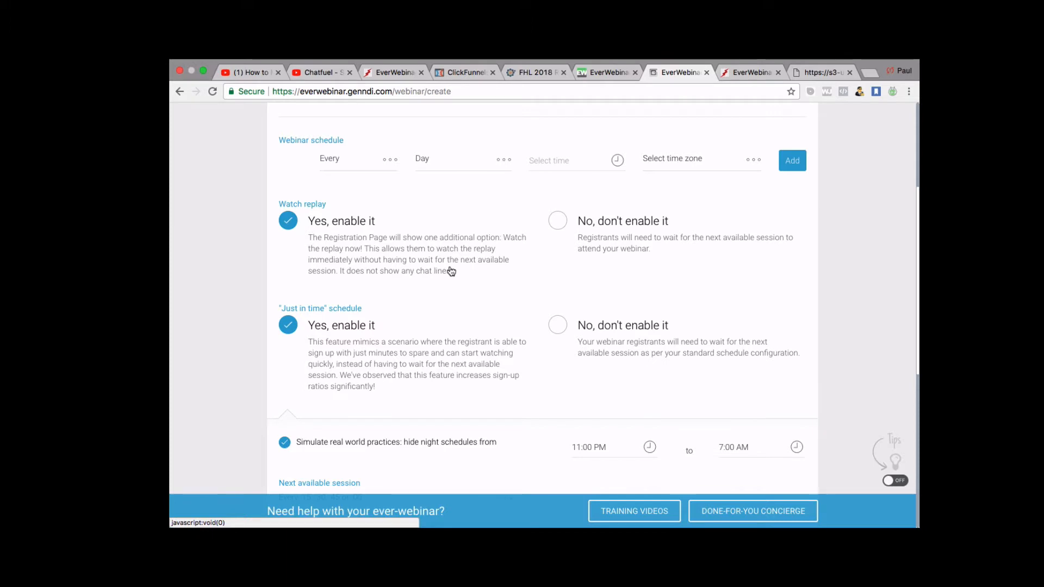
scroll(450, 270, up, 5)
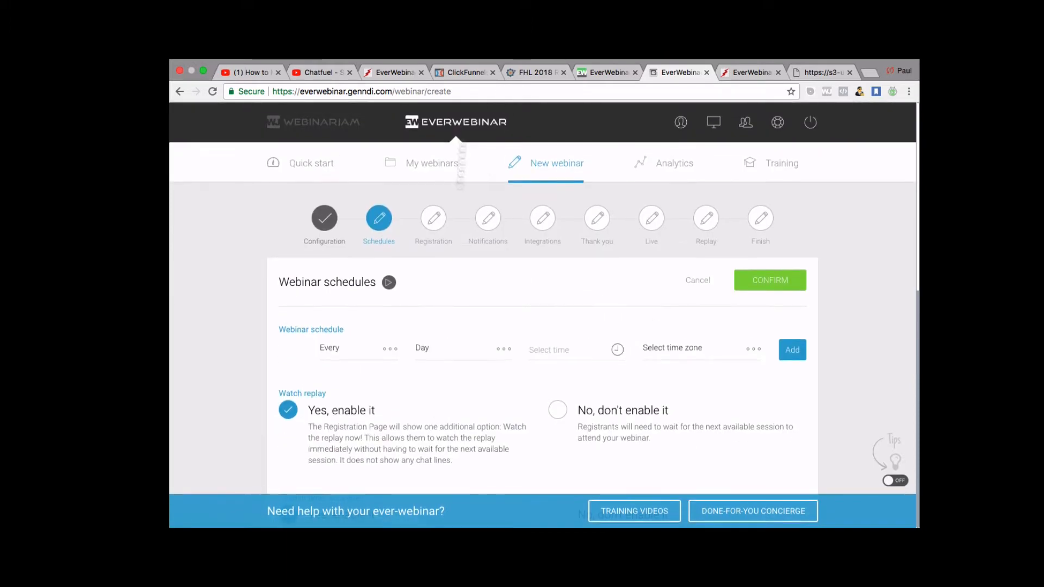
scroll(437, 464, down, 5)
scroll(439, 463, down, 1)
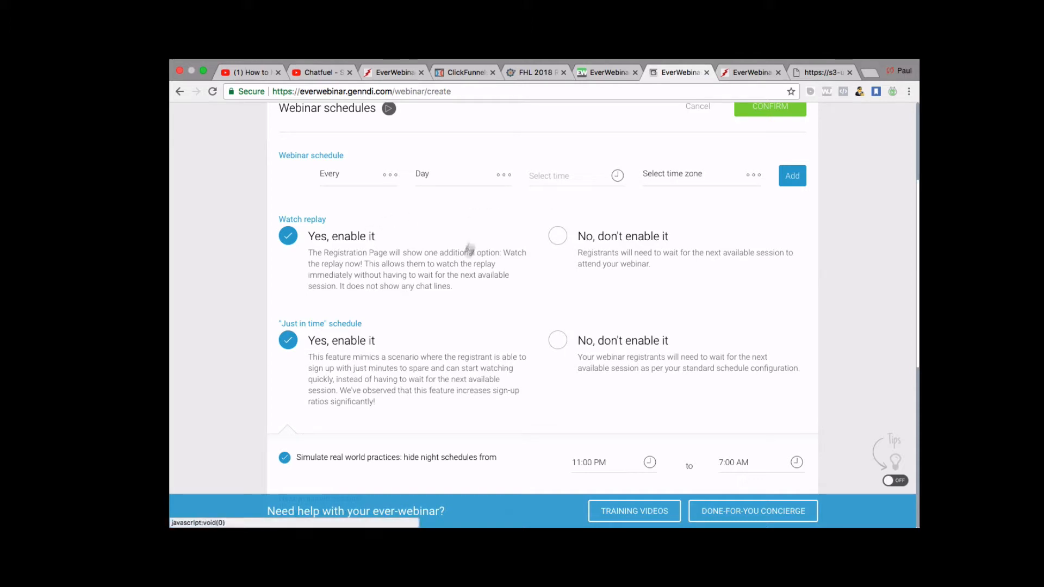
scroll(428, 288, down, 1)
scroll(427, 285, down, 1)
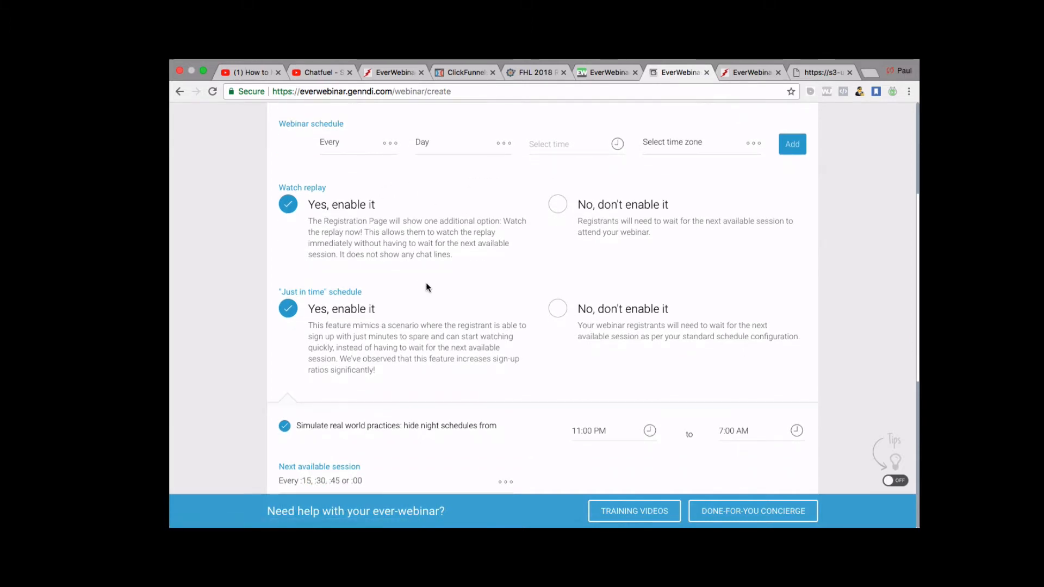
scroll(432, 247, down, 1)
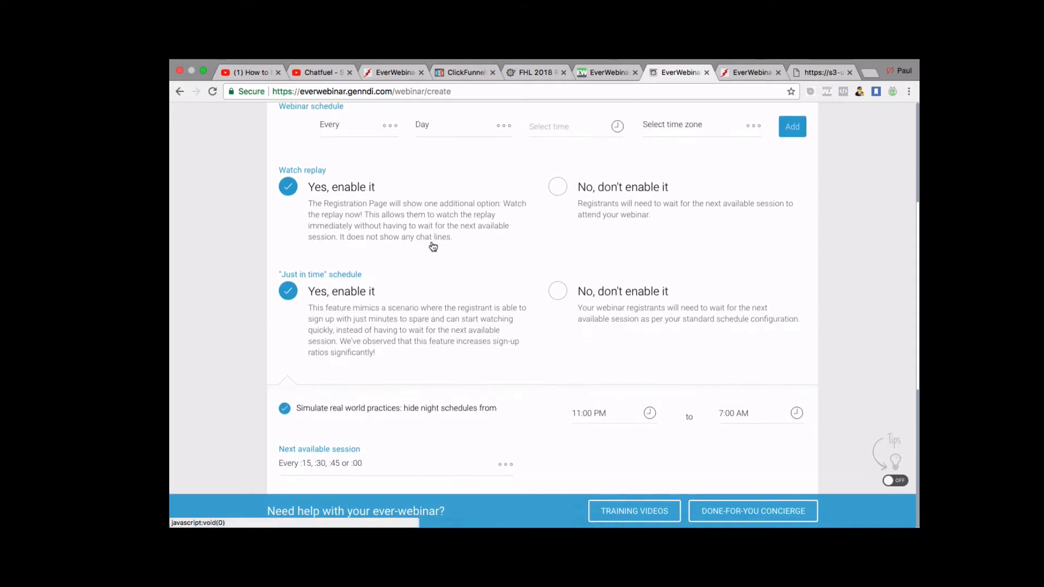
scroll(433, 244, up, 1)
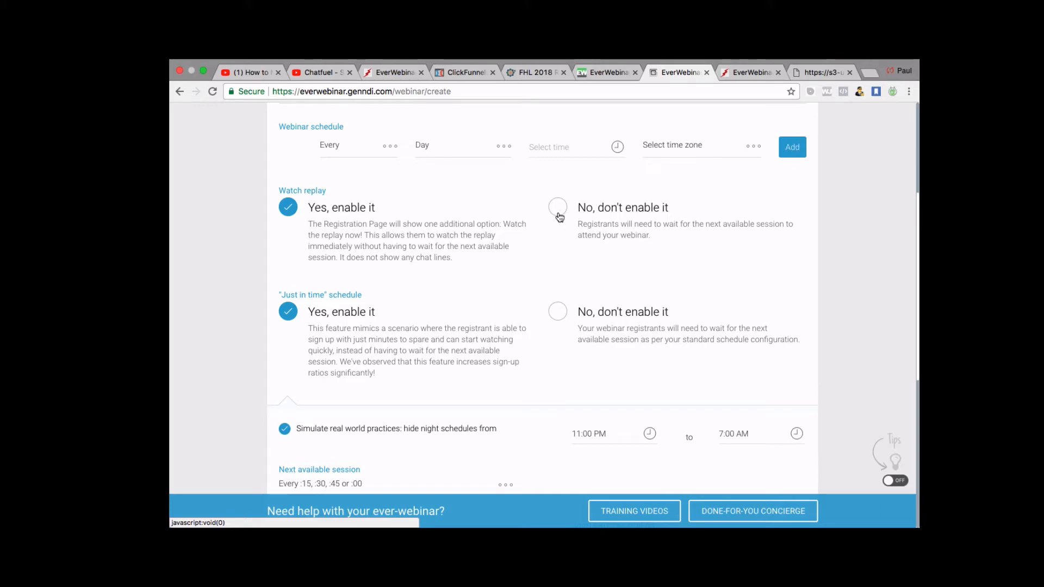
click(558, 215)
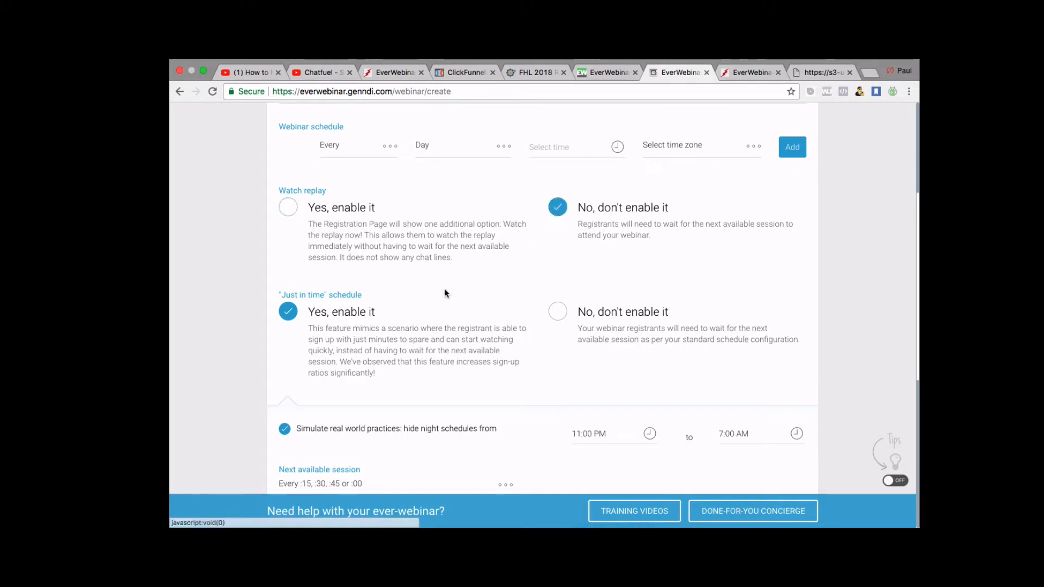
scroll(445, 288, down, 1)
scroll(497, 243, down, 1)
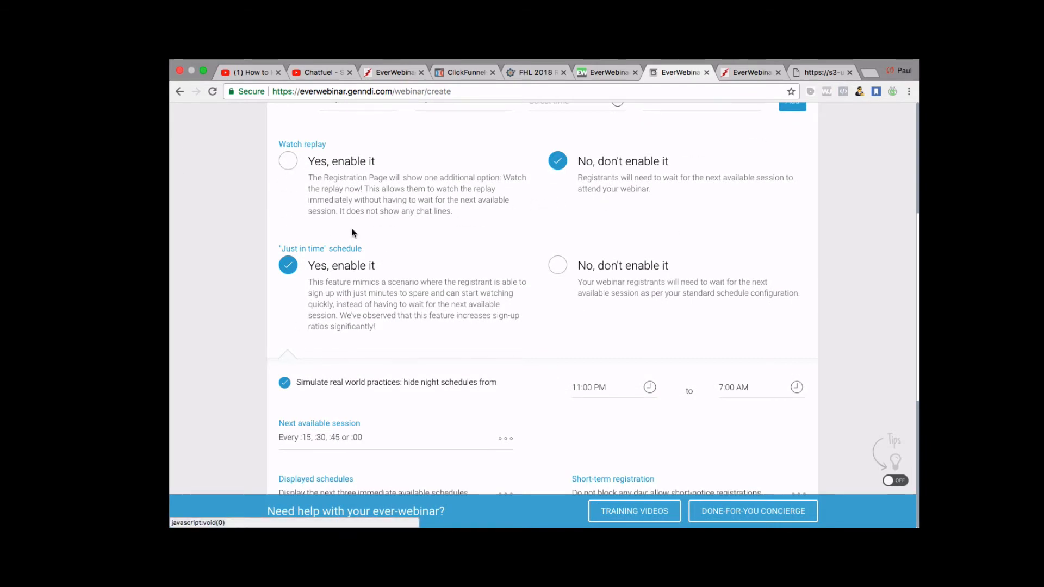
scroll(351, 227, down, 1)
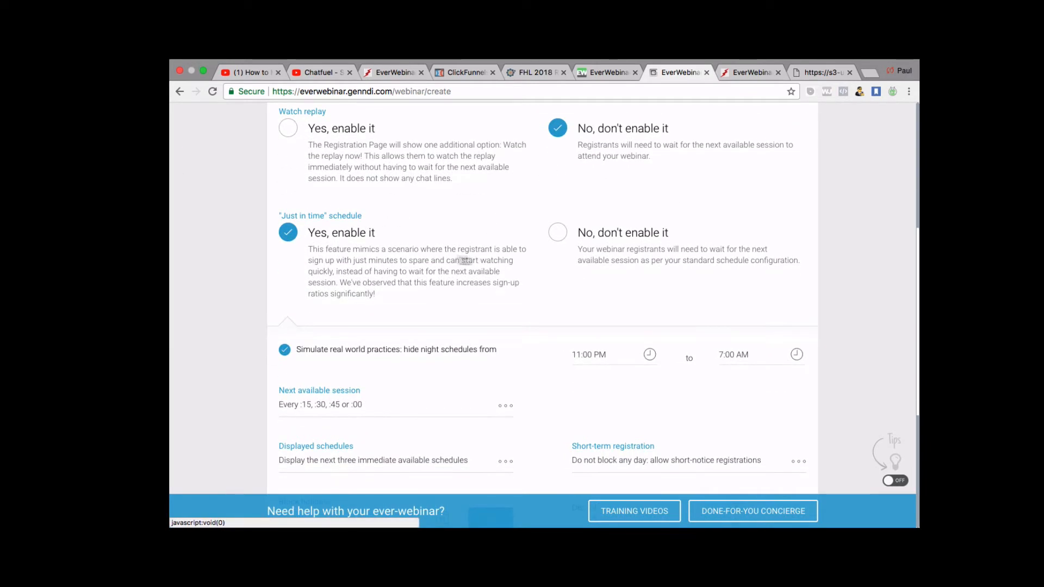
scroll(329, 268, down, 1)
right_click(331, 265)
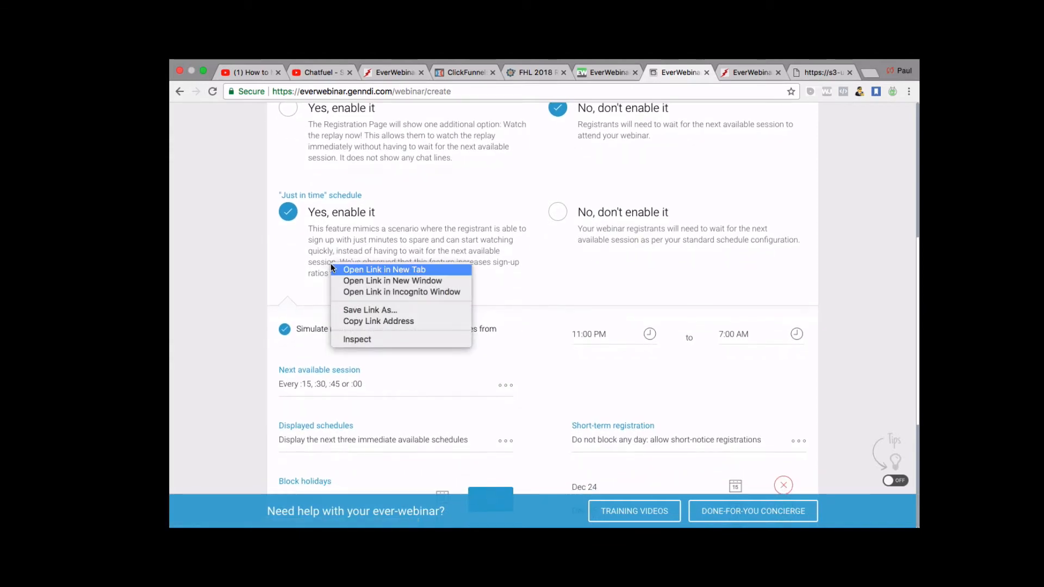
click(356, 247)
scroll(429, 246, down, 1)
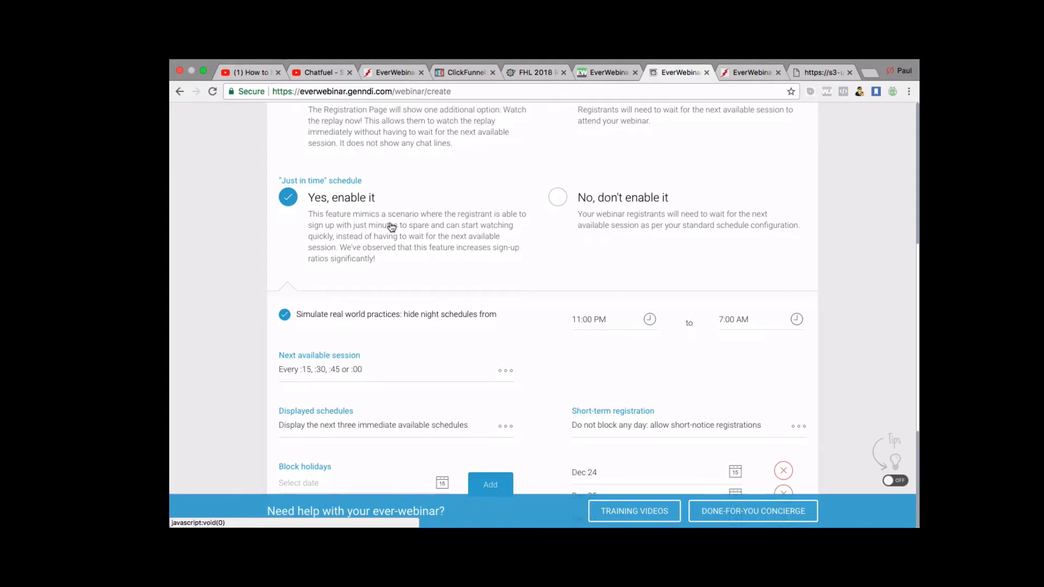
scroll(394, 227, down, 1)
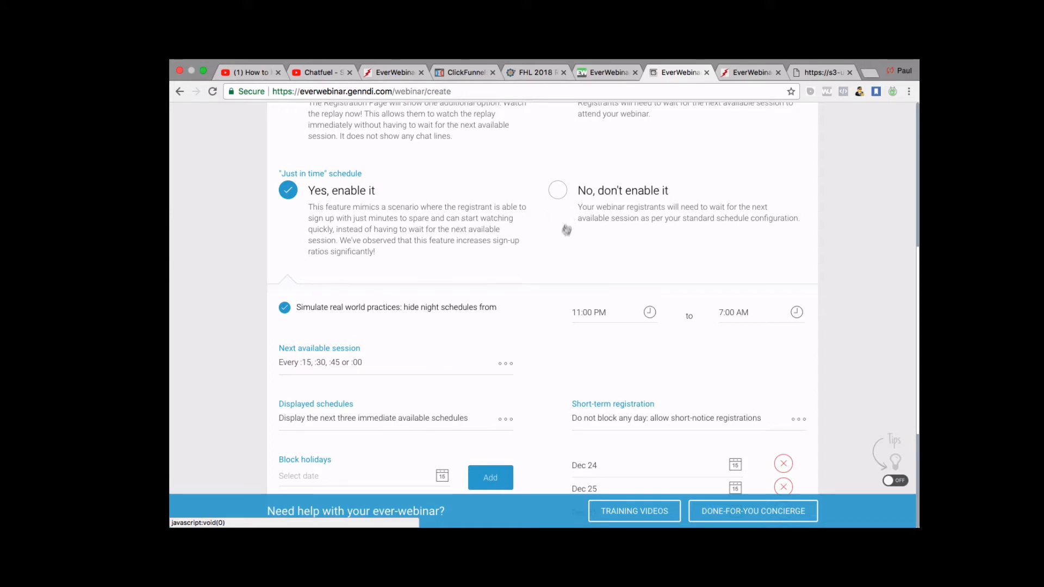
scroll(558, 251, down, 2)
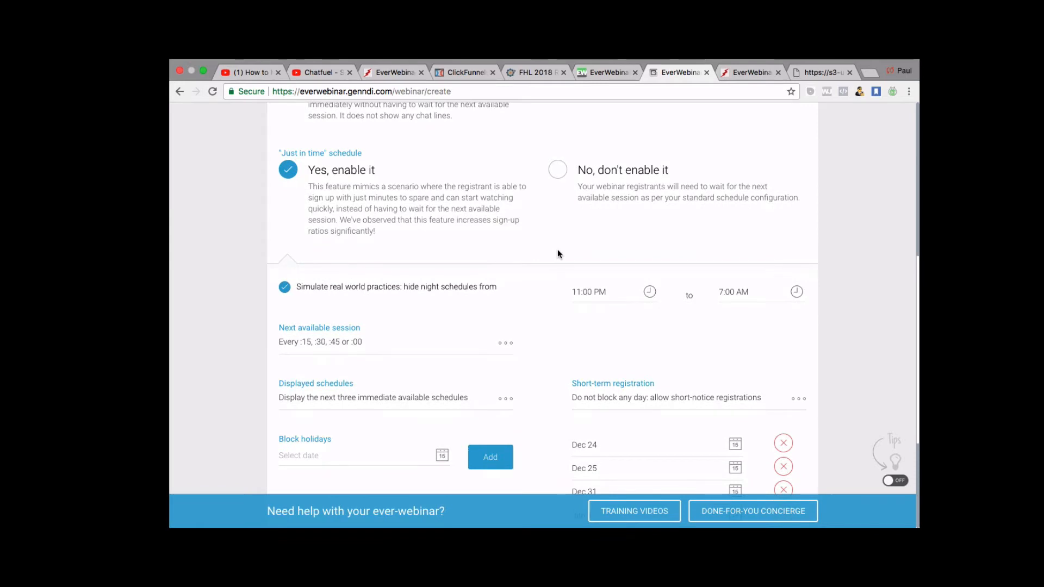
scroll(558, 254, down, 3)
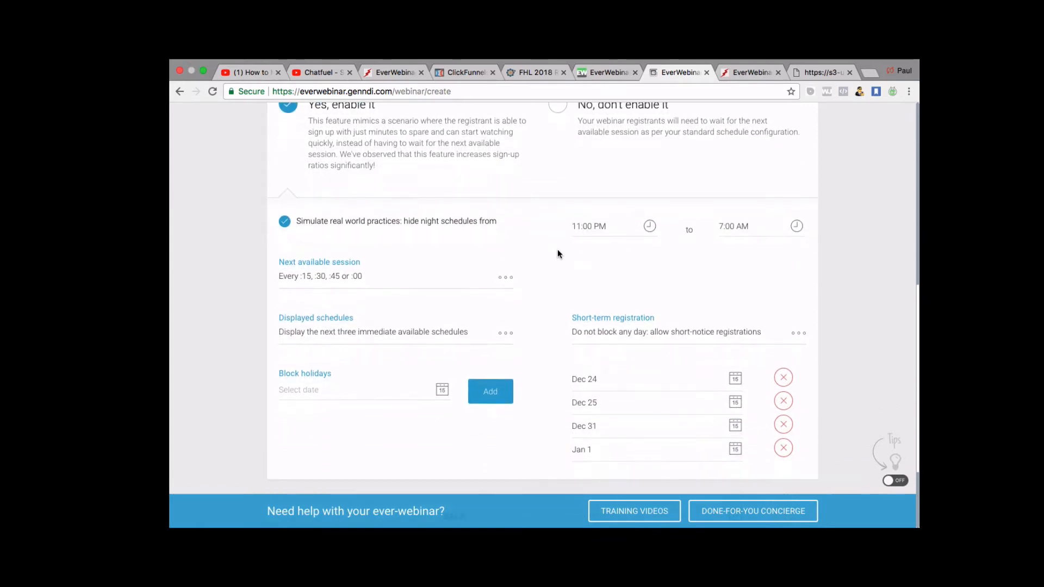
scroll(493, 313, up, 4)
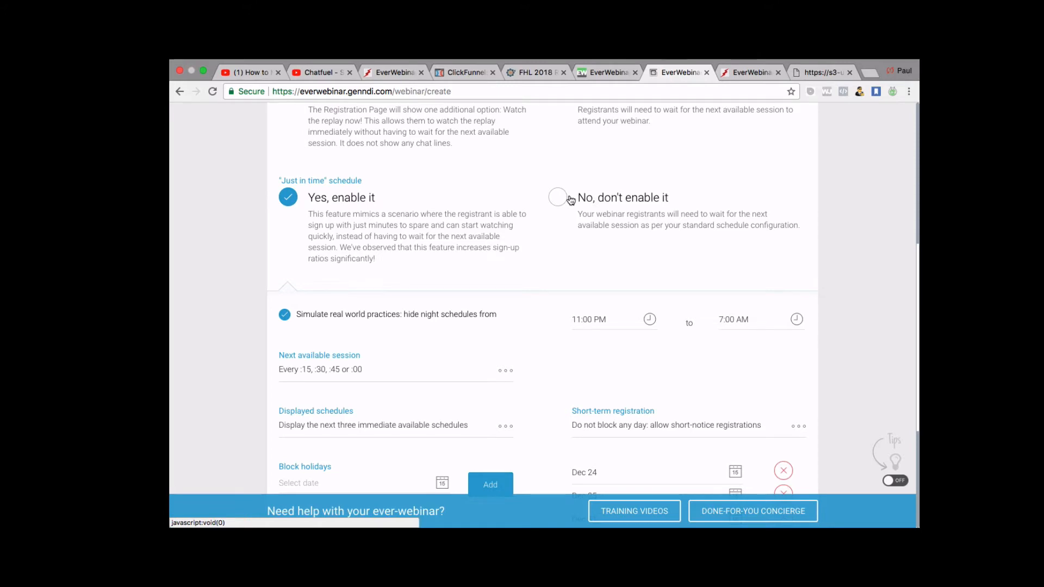
click(558, 200)
scroll(558, 200, down, 2)
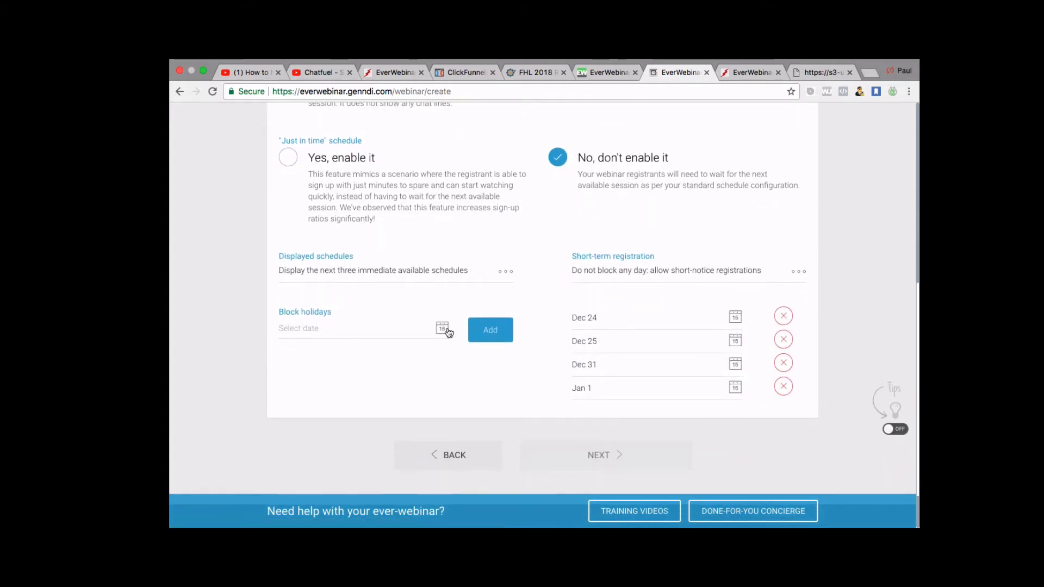
scroll(445, 332, up, 1)
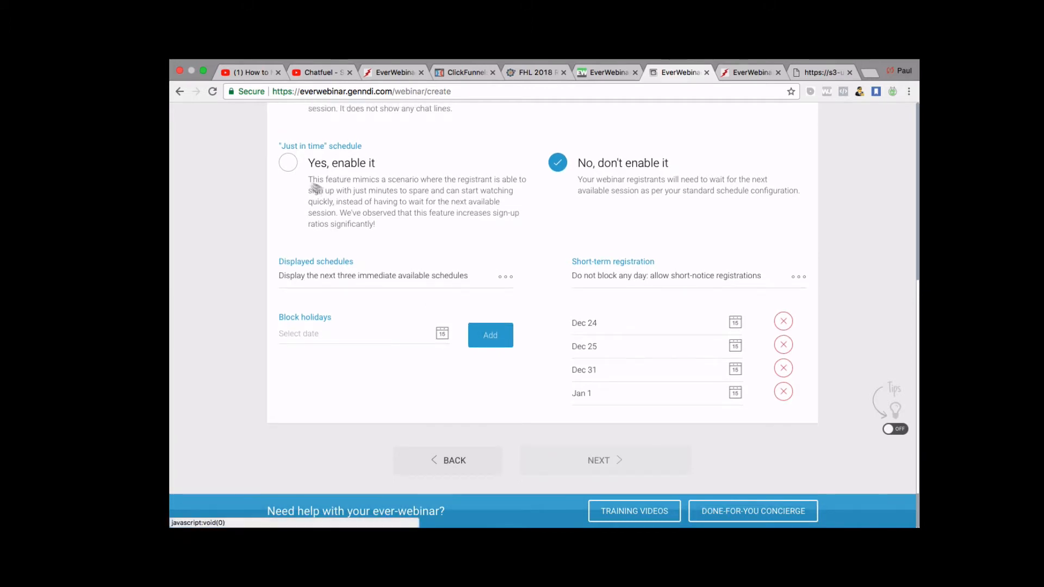
click(287, 163)
scroll(492, 283, down, 2)
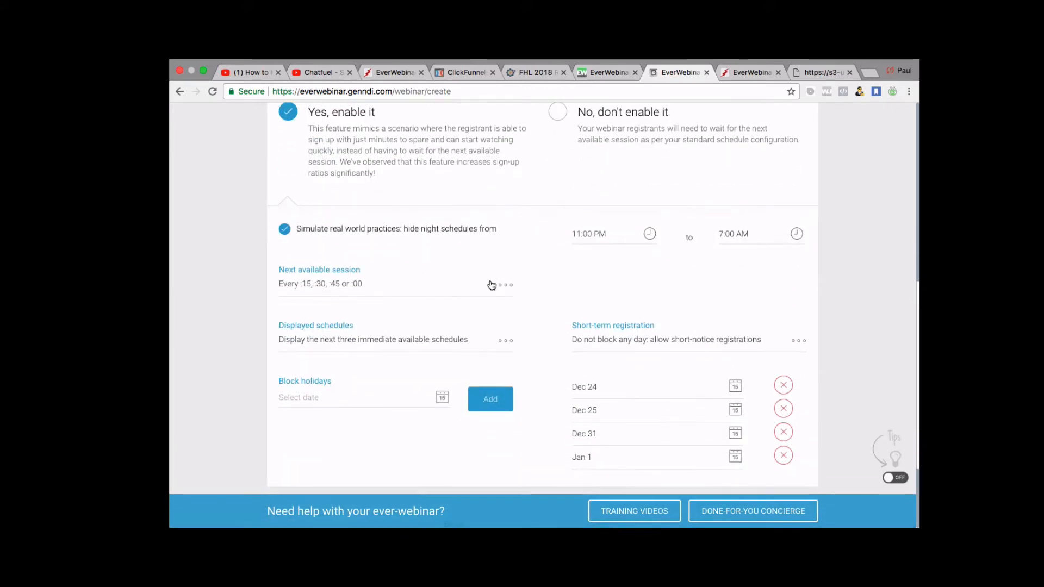
scroll(491, 283, down, 2)
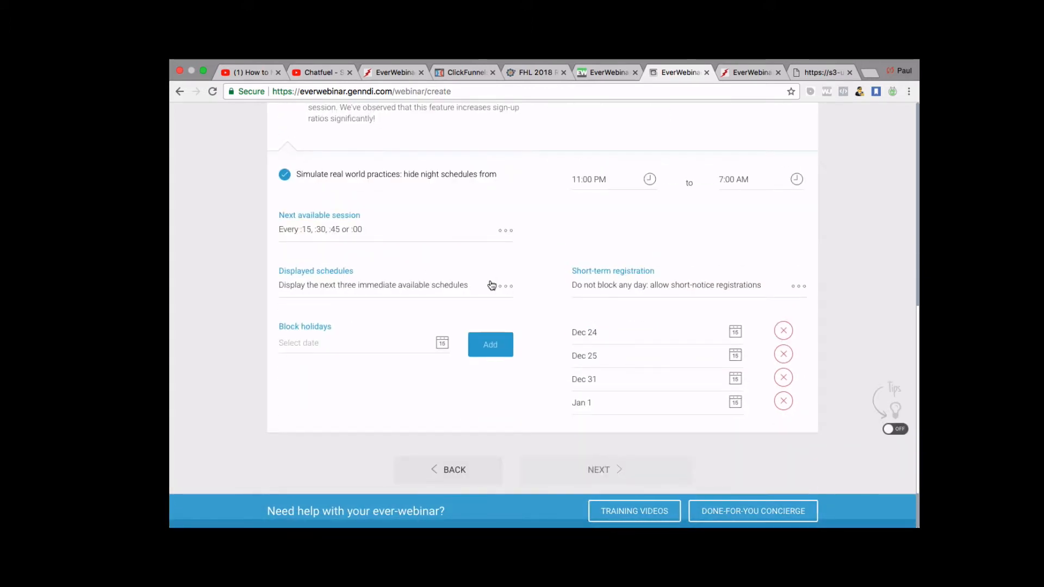
Change the just-in-time next available session from every quarter hour to Every :00.
click(508, 233)
click(331, 292)
scroll(447, 237, up, 1)
click(509, 242)
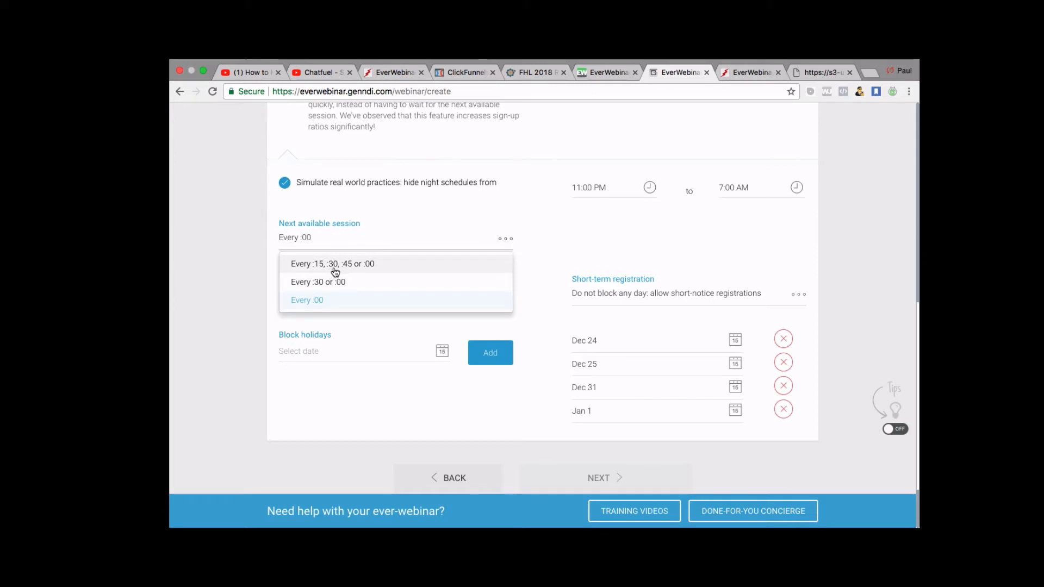
click(343, 305)
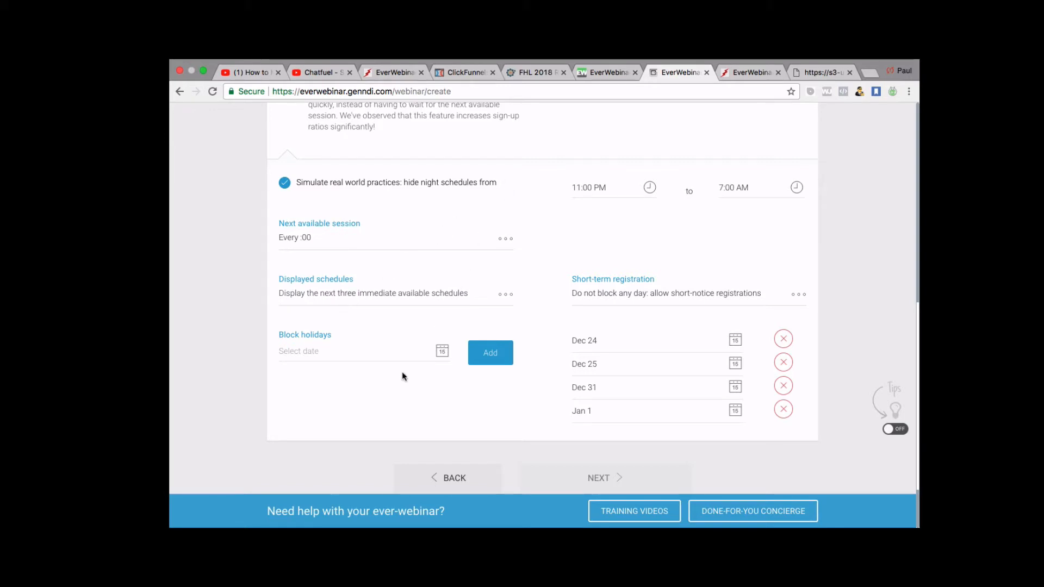
scroll(460, 241, up, 1)
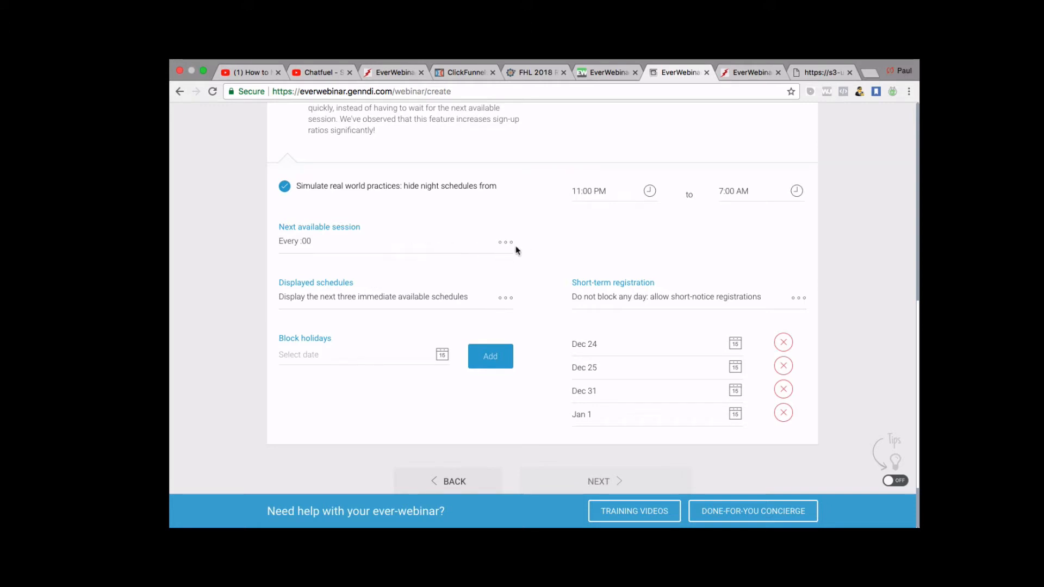
scroll(482, 251, down, 2)
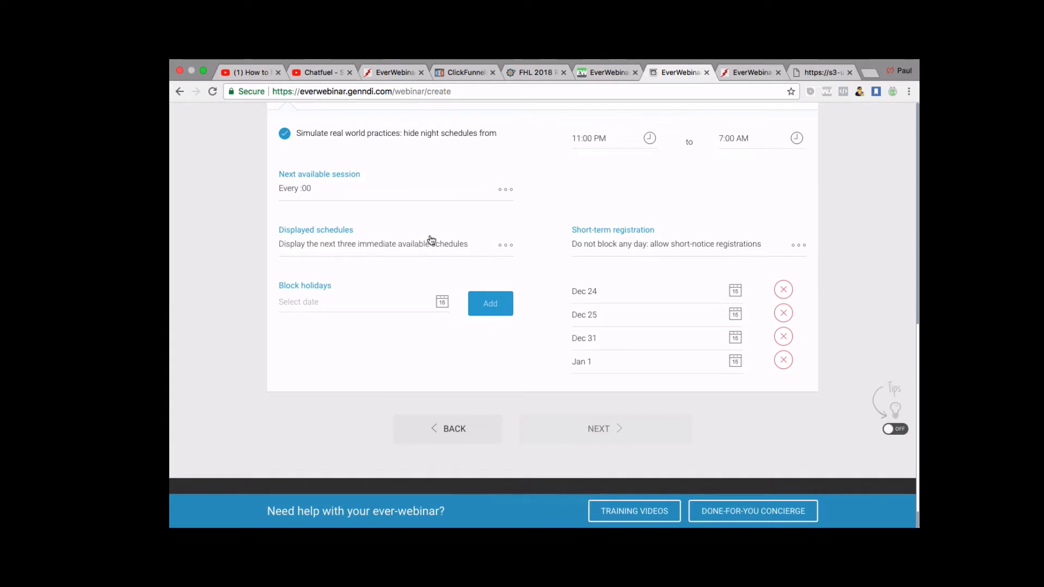
scroll(430, 238, down, 1)
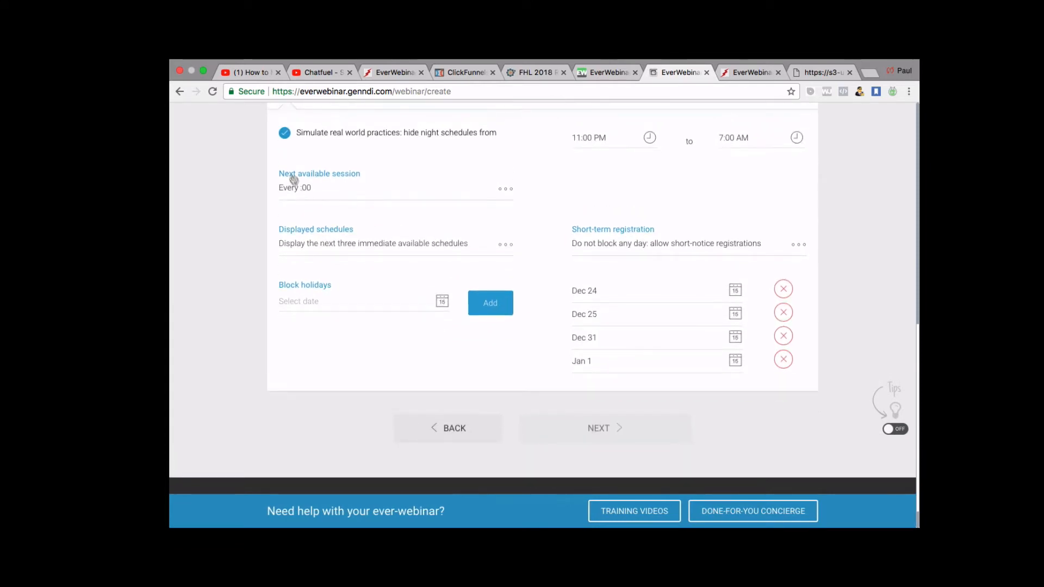
scroll(478, 172, up, 3)
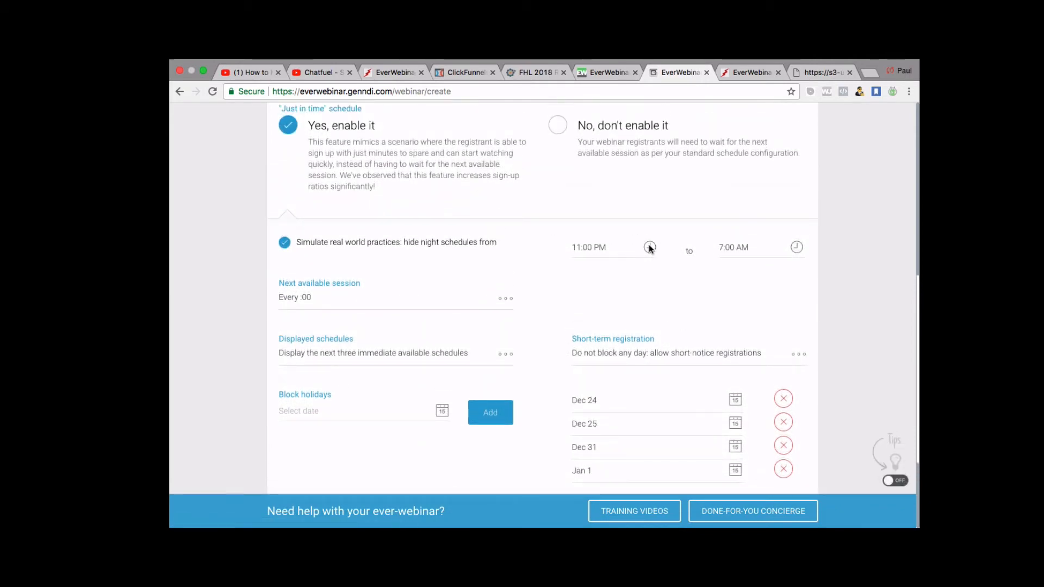
scroll(648, 247, down, 1)
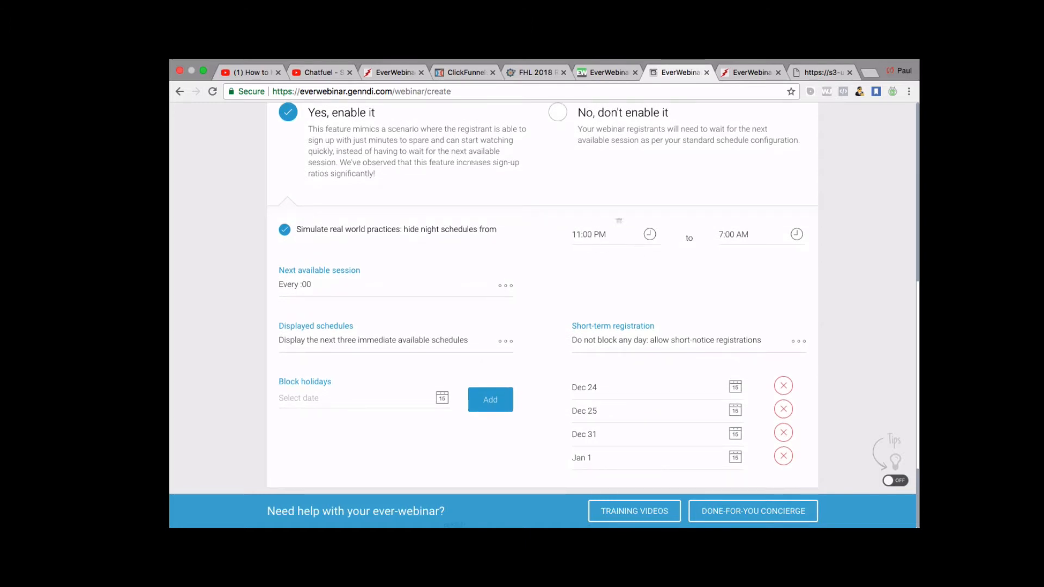
Adjust the end time for hiding night schedules to 11:15 PM.
click(619, 234)
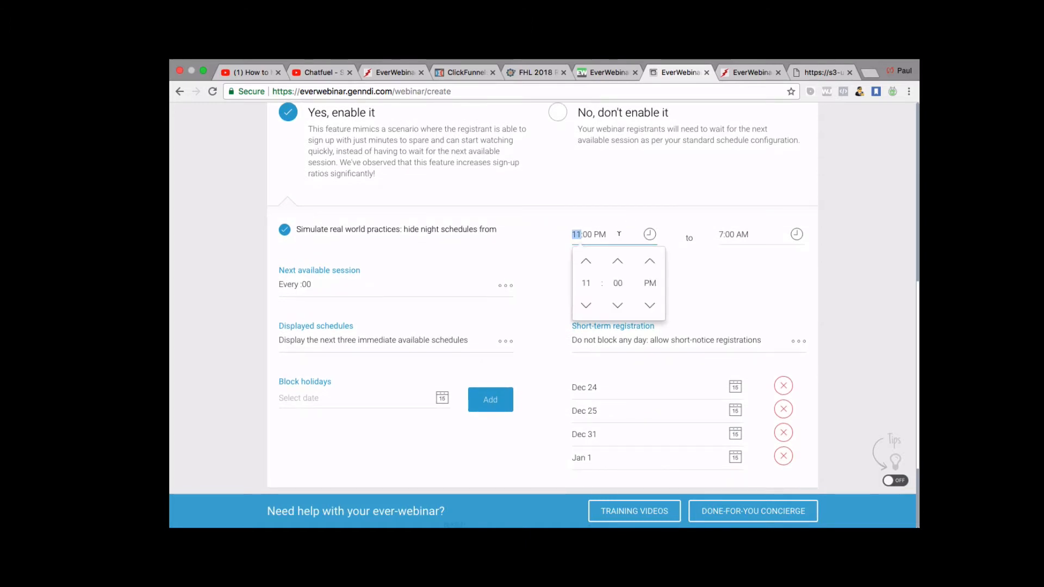
click(742, 234)
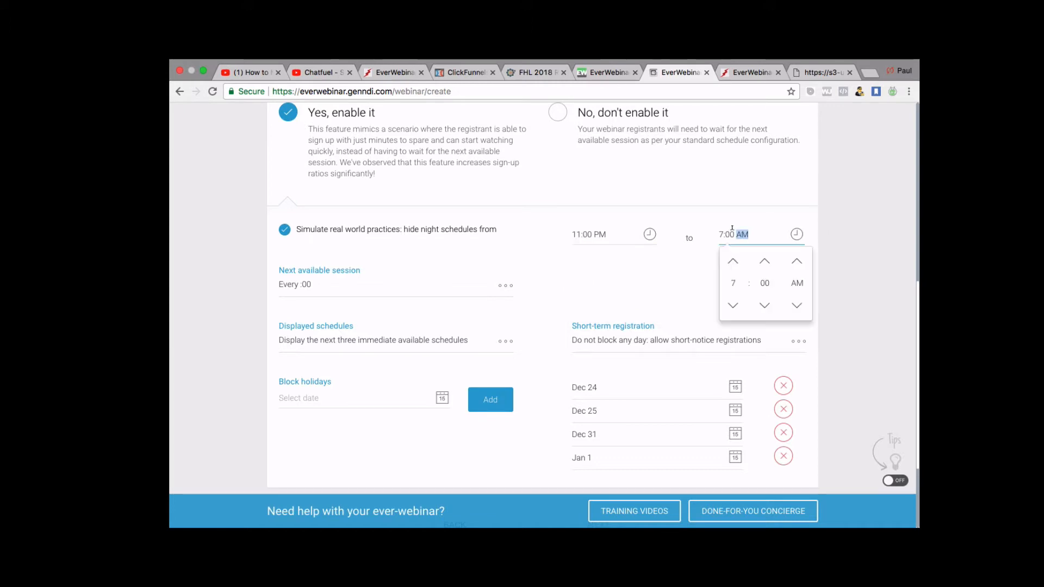
click(735, 262)
click(735, 262)
click(735, 262)
click(735, 262)
click(735, 262)
click(735, 262)
click(735, 262)
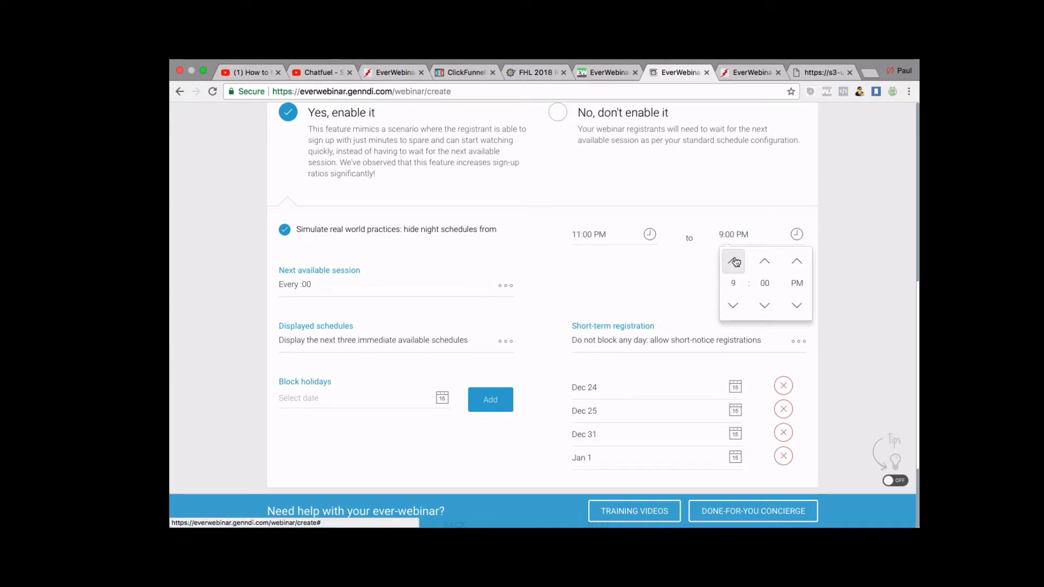
click(736, 262)
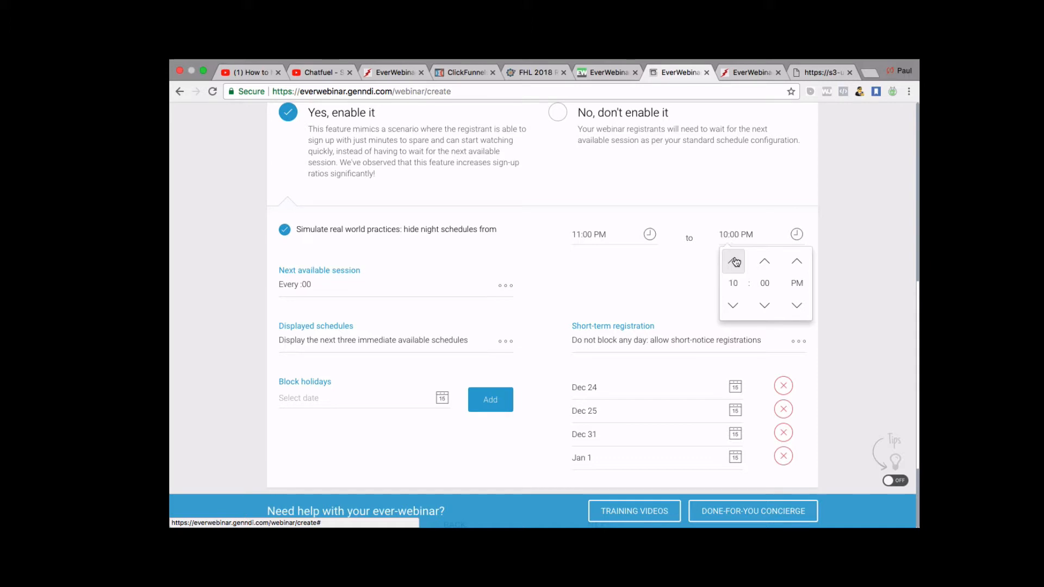
click(733, 305)
click(740, 235)
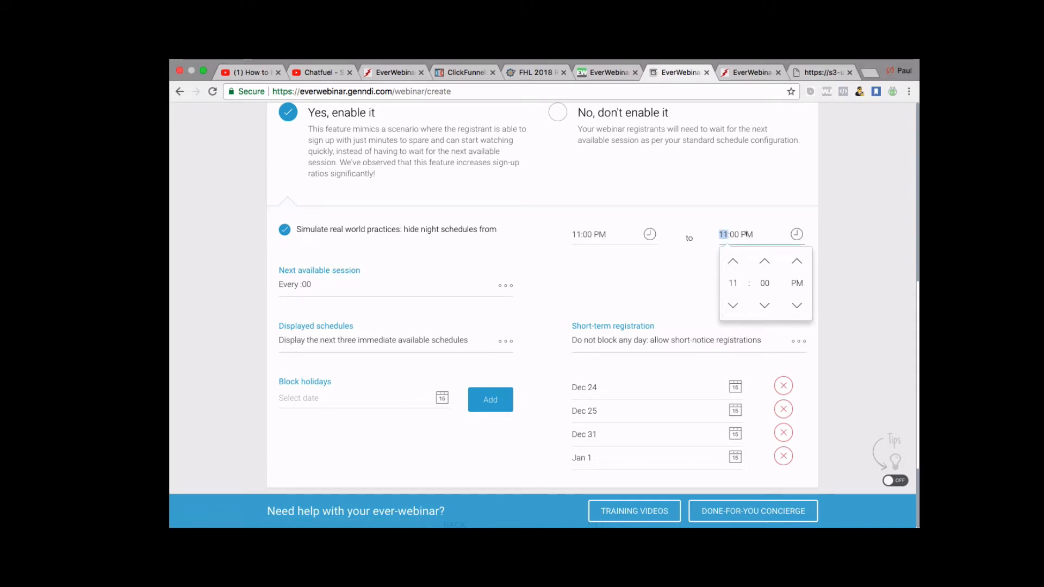
click(745, 234)
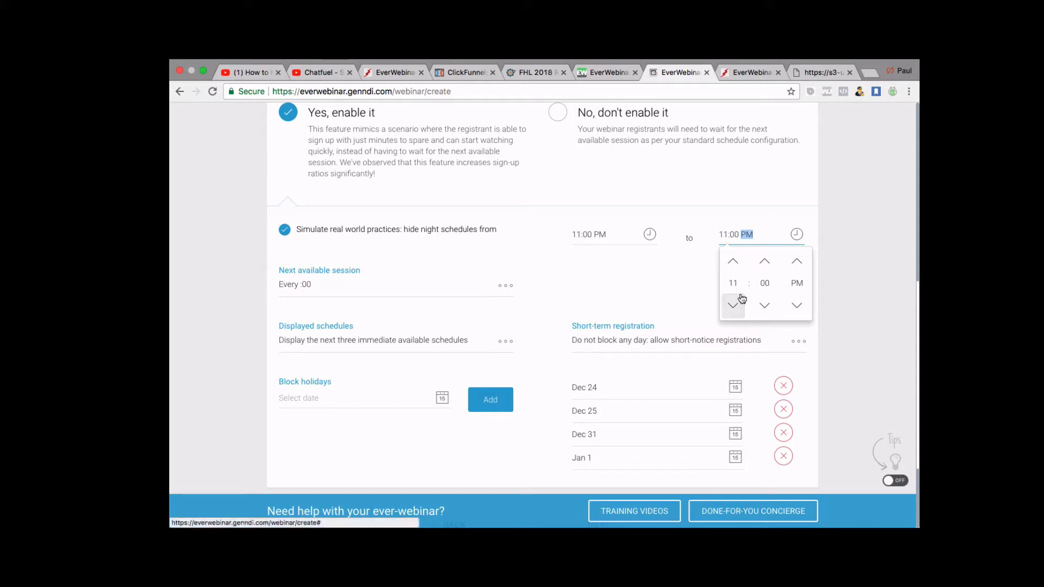
click(737, 234)
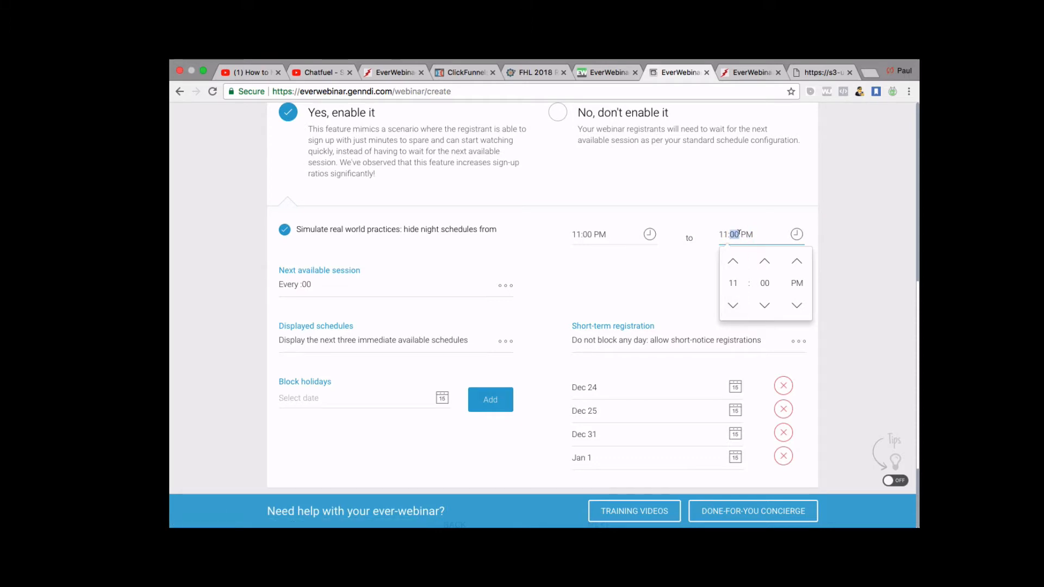
click(808, 207)
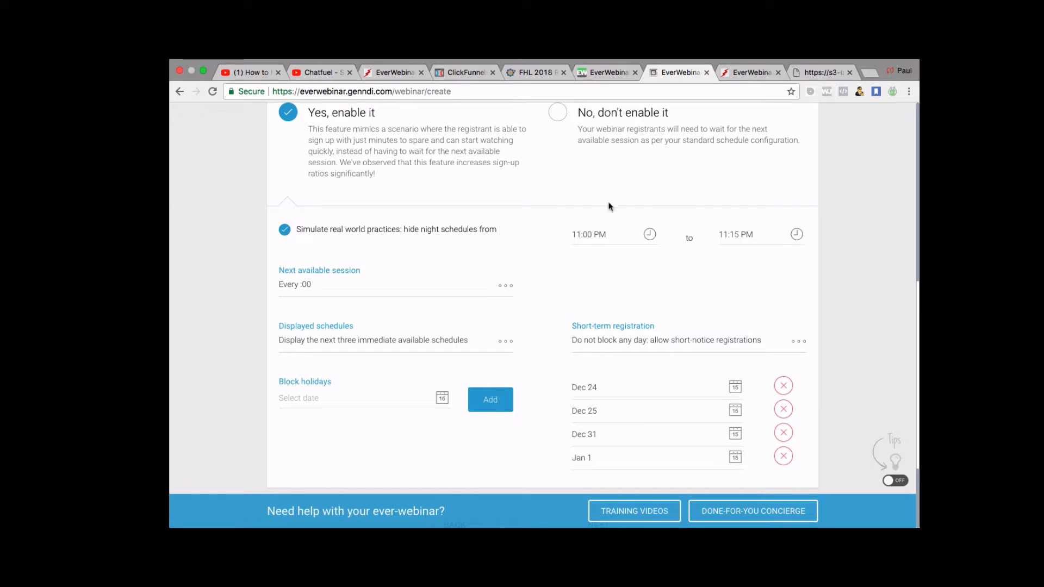
Set the night-schedule hiding window to run from 11:15 PM to 11:30 PM.
click(588, 234)
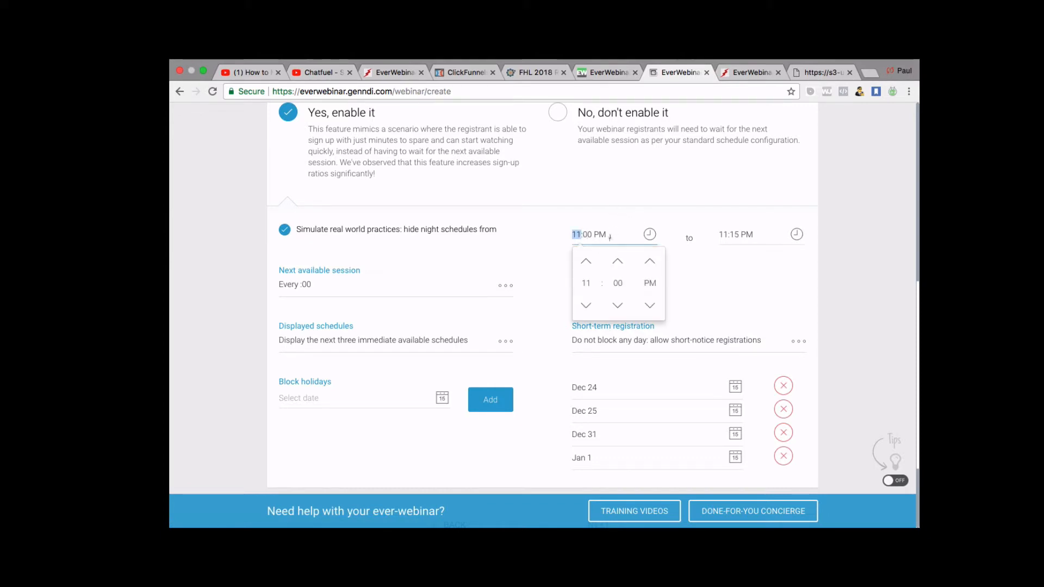
click(620, 262)
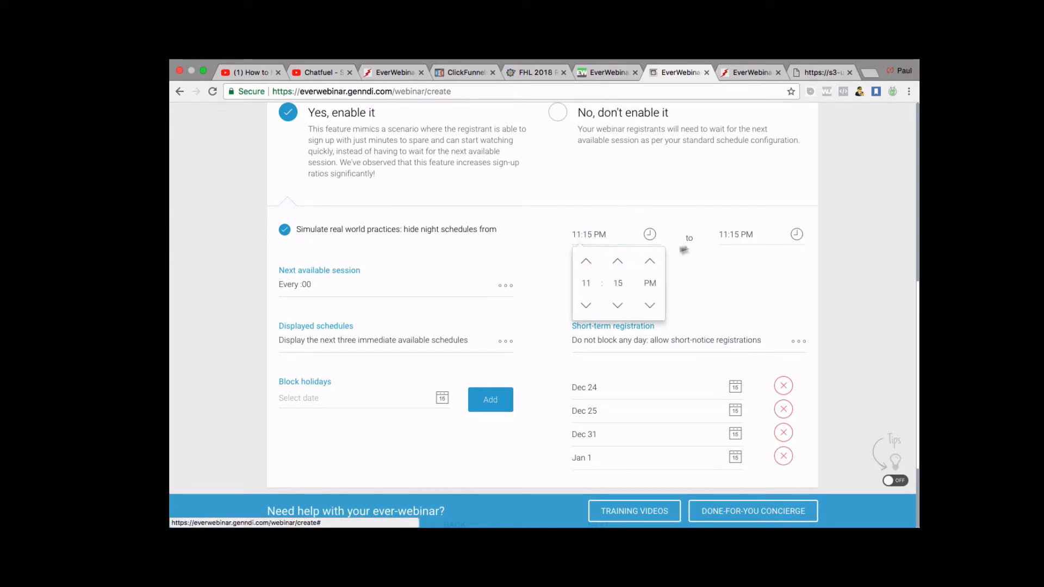
click(724, 235)
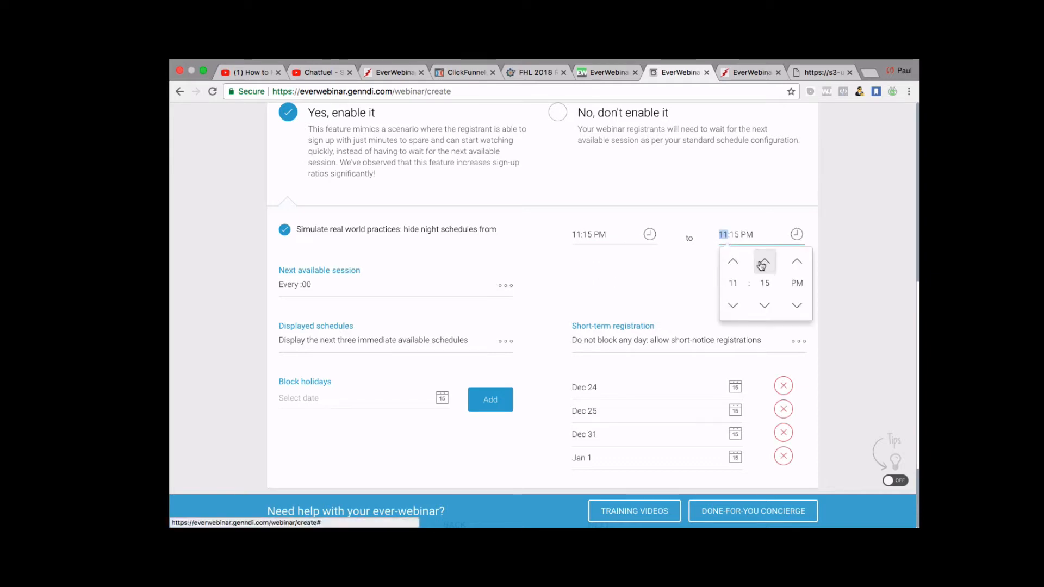
click(764, 262)
click(677, 282)
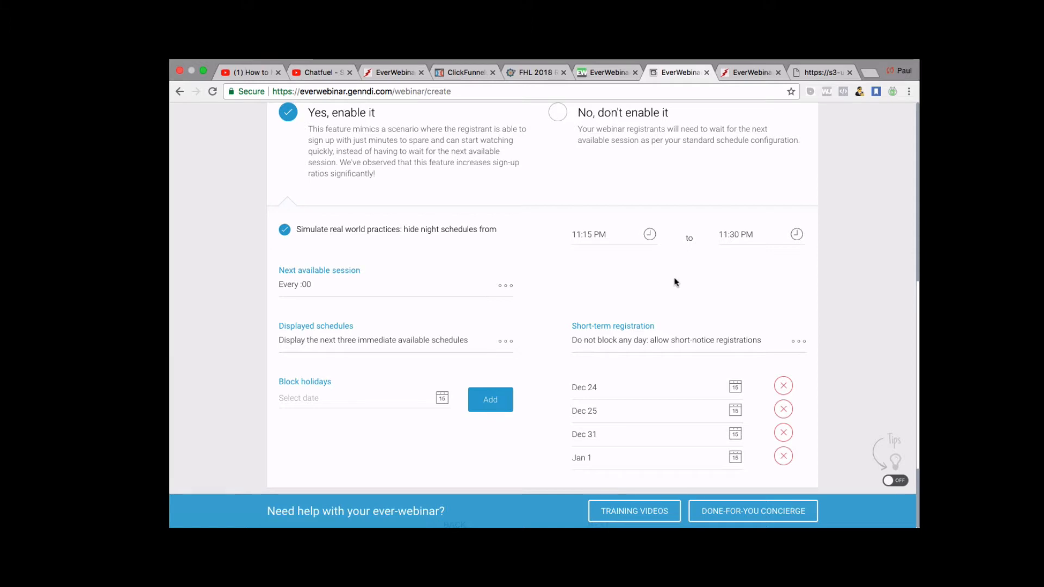
scroll(546, 287, down, 1)
scroll(545, 285, down, 3)
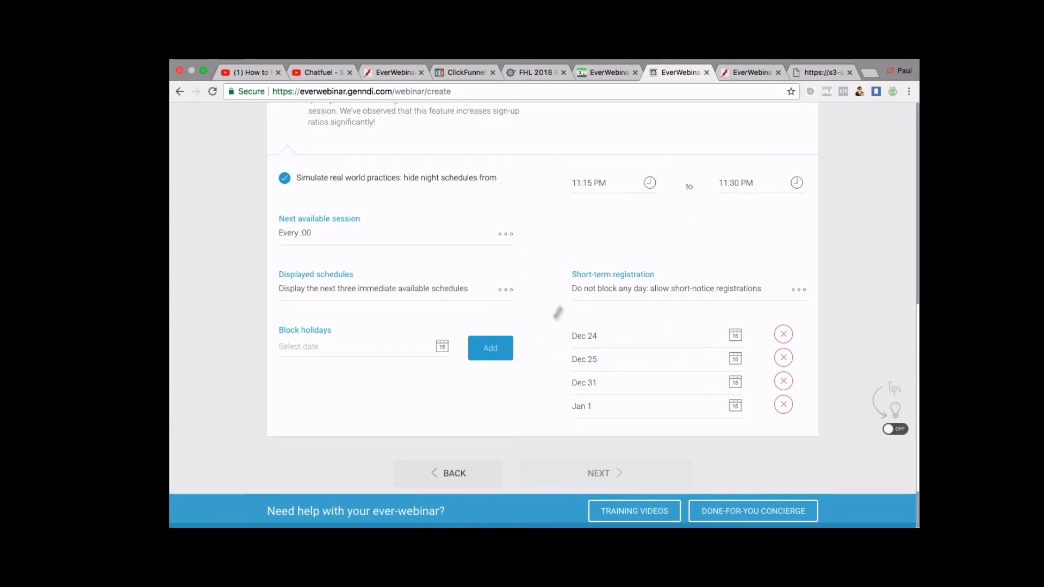
scroll(587, 268, down, 2)
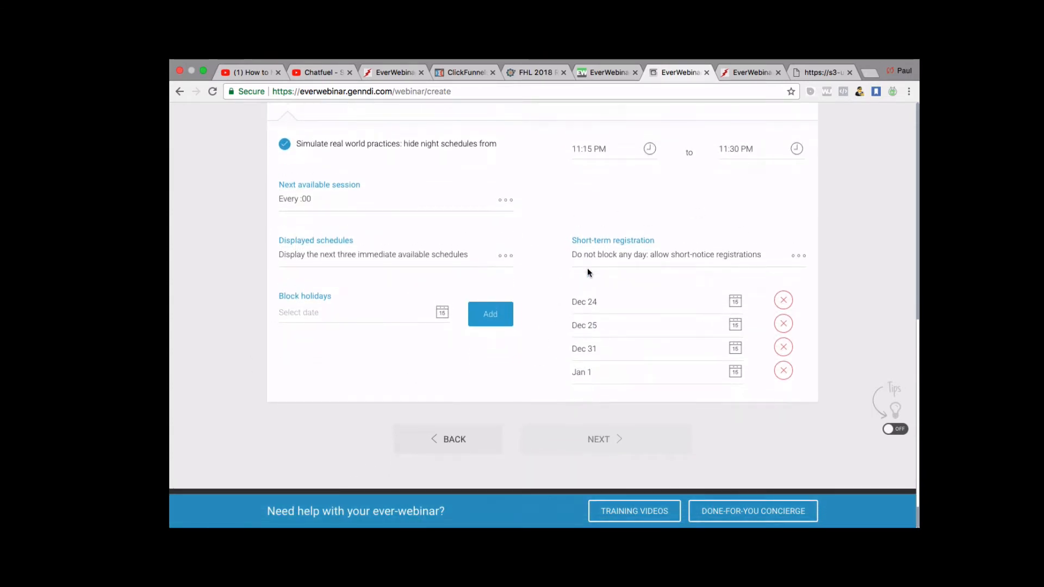
Delete Dec 31 and Dec 24 from the blocked holidays, leaving Dec 25 and Jan 1.
scroll(587, 272, down, 1)
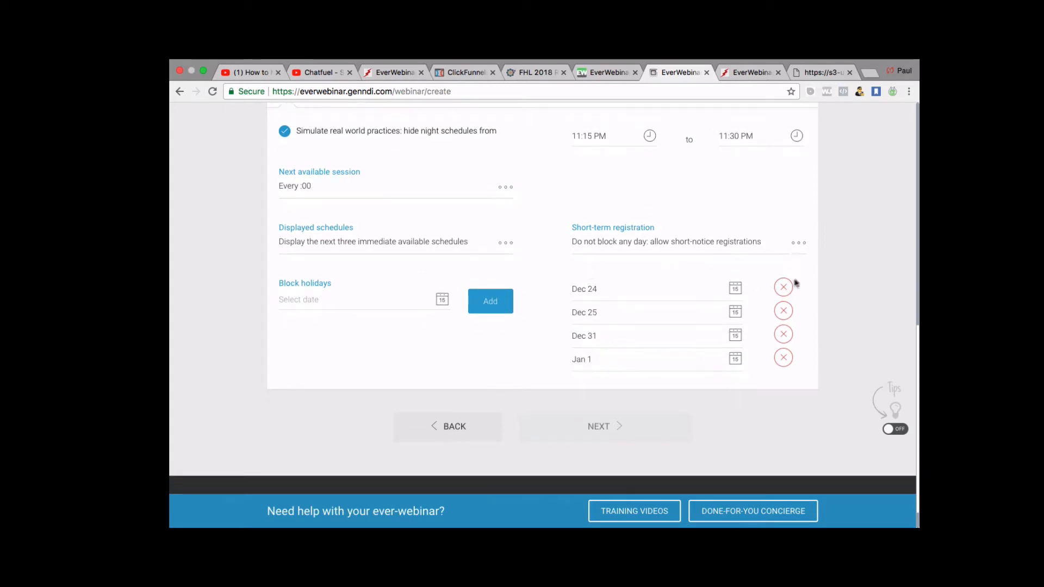
click(786, 336)
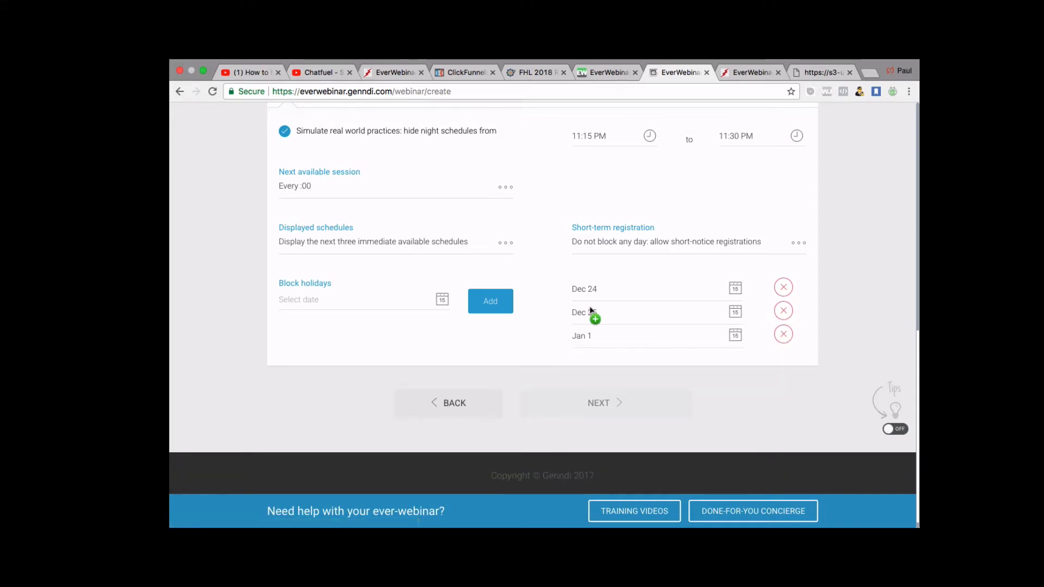
click(784, 287)
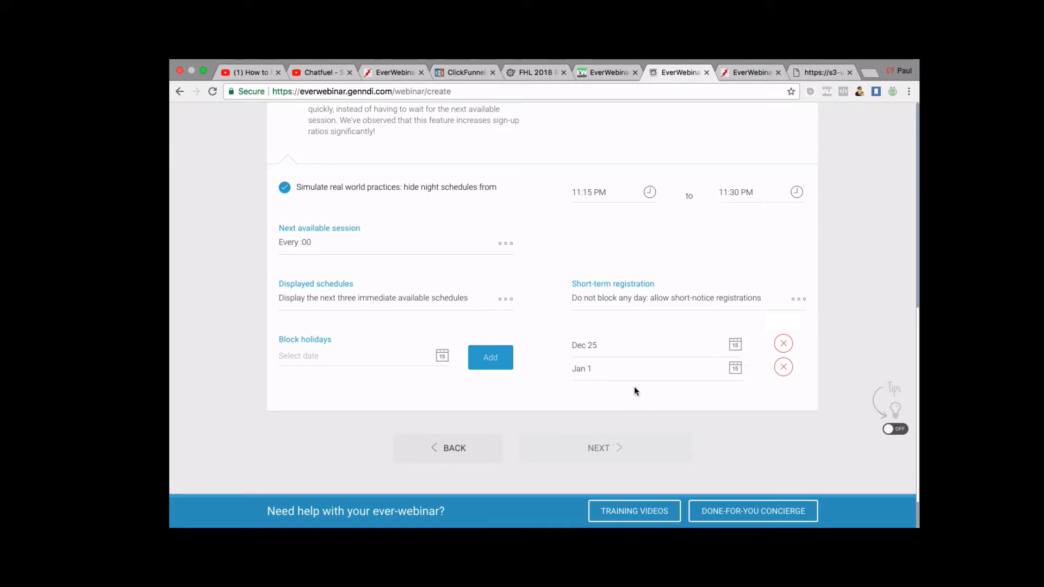
scroll(635, 390, down, 2)
scroll(634, 390, down, 1)
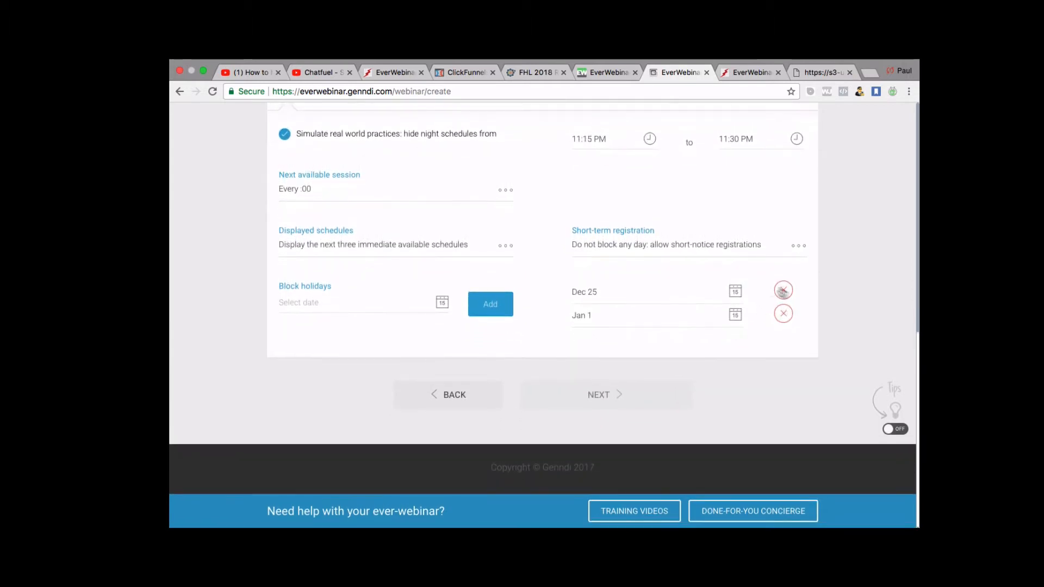
scroll(637, 311, up, 1)
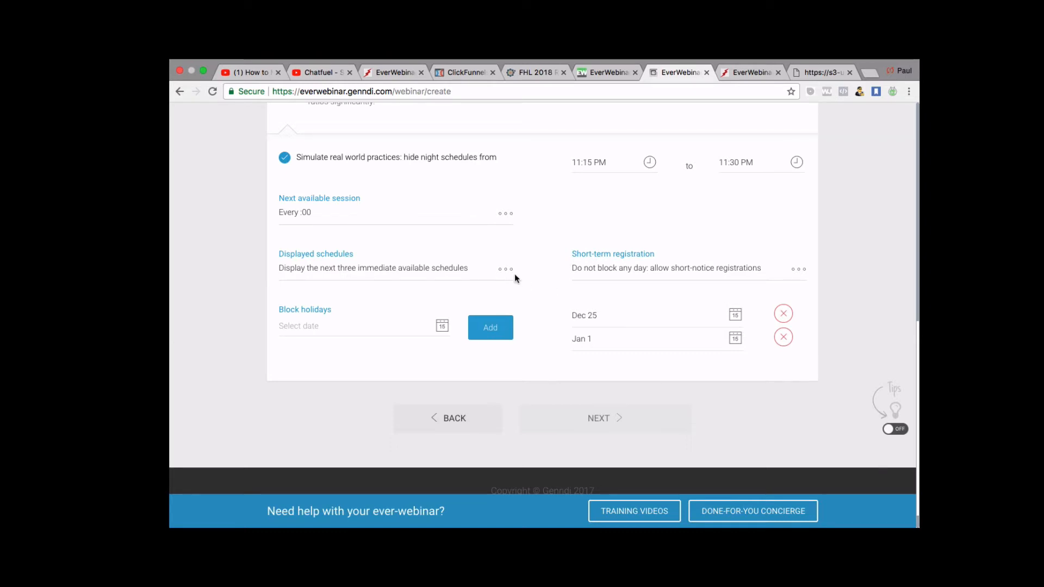
scroll(571, 340, up, 1)
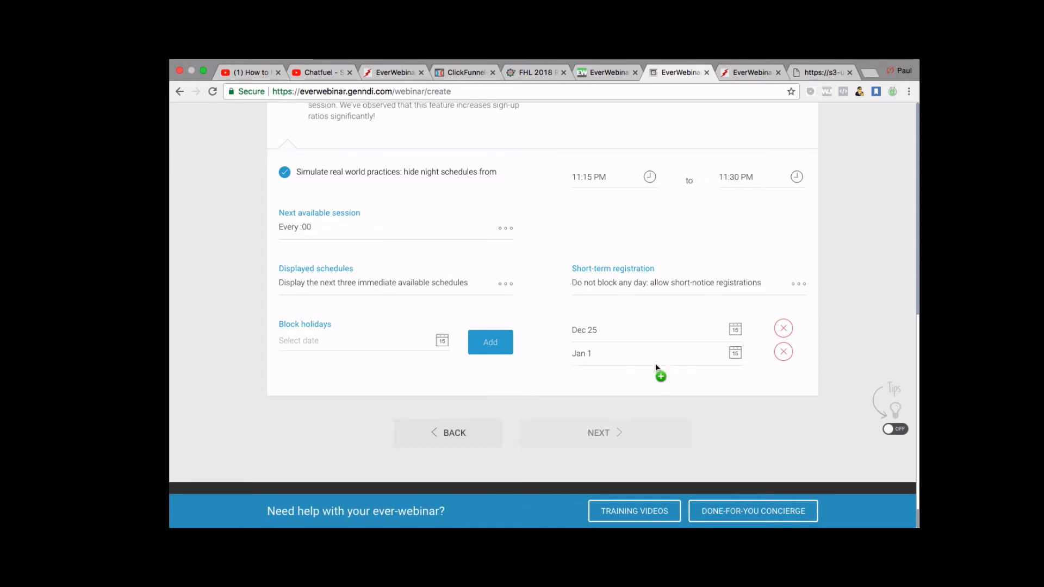
scroll(655, 363, down, 1)
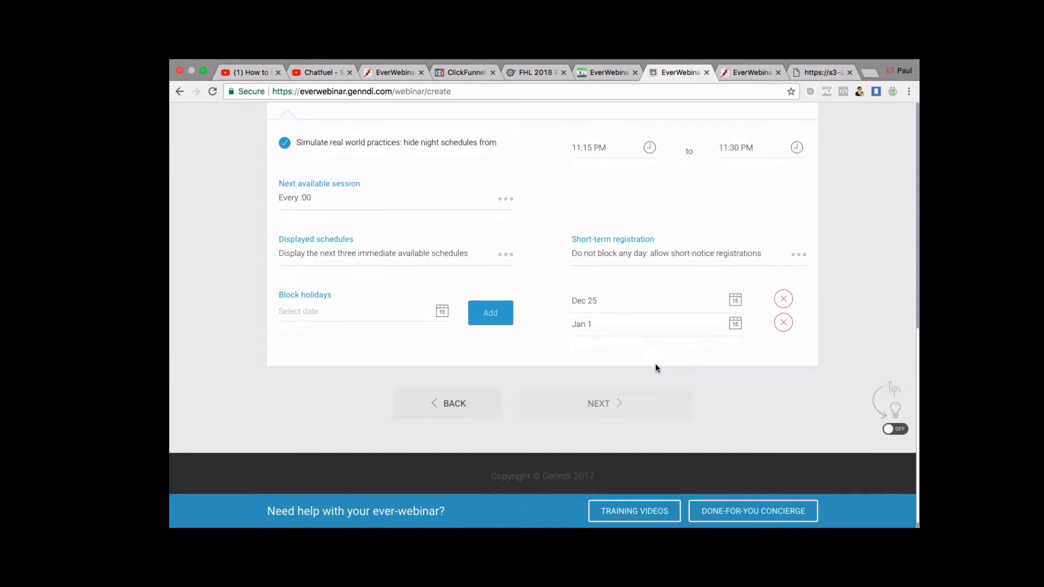
scroll(654, 368, up, 2)
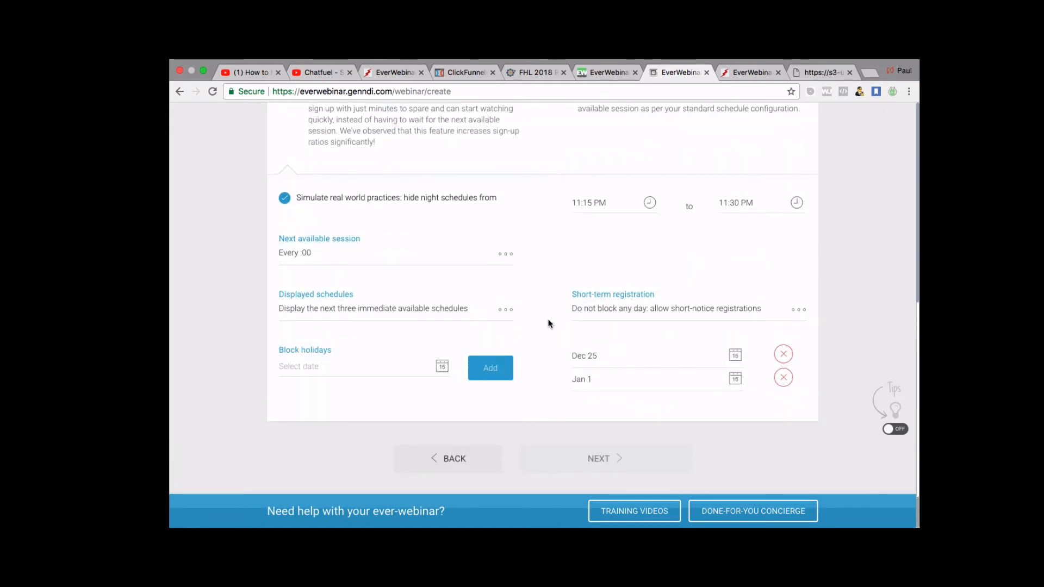
scroll(548, 324, down, 2)
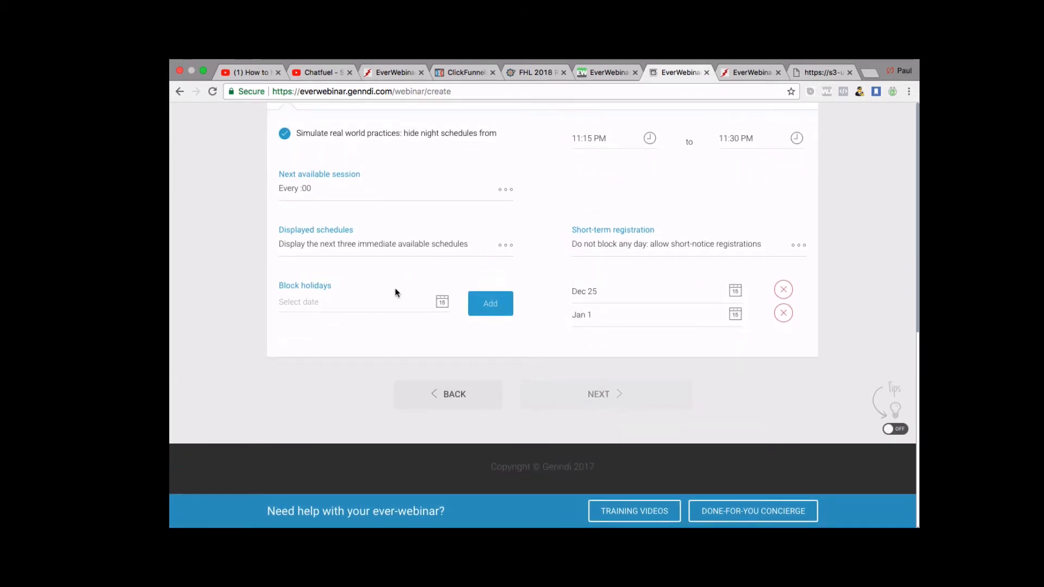
scroll(396, 294, up, 1)
Limit displayed schedules to only Just in Time and/or Yesterday's replay.
click(503, 263)
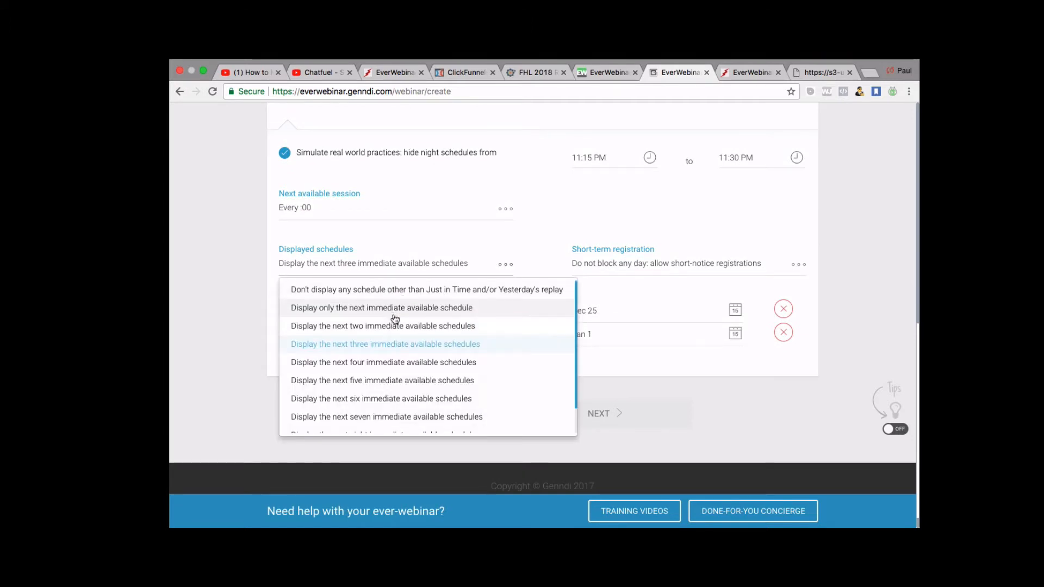
click(394, 308)
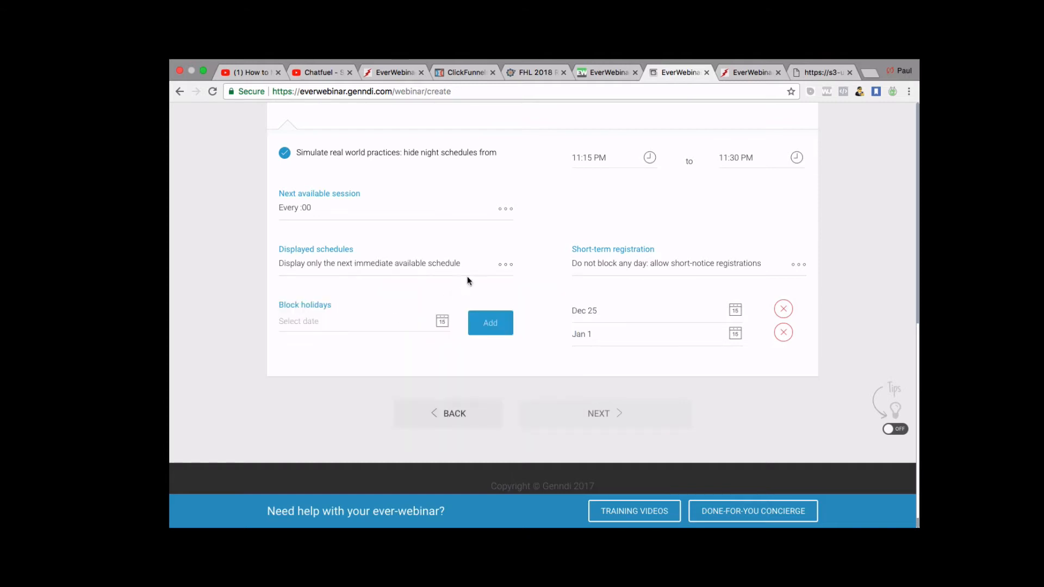
click(505, 265)
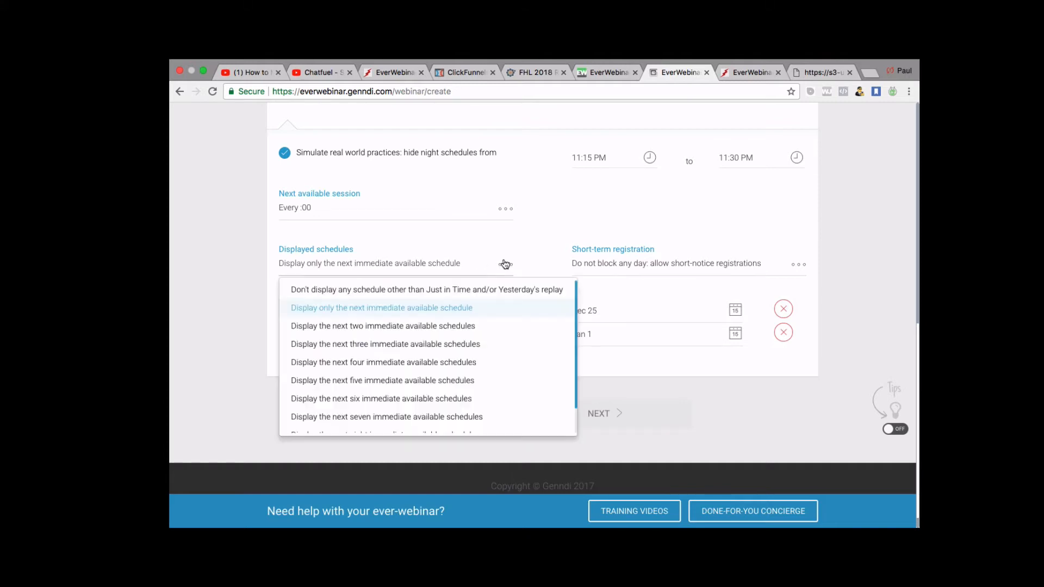
click(465, 291)
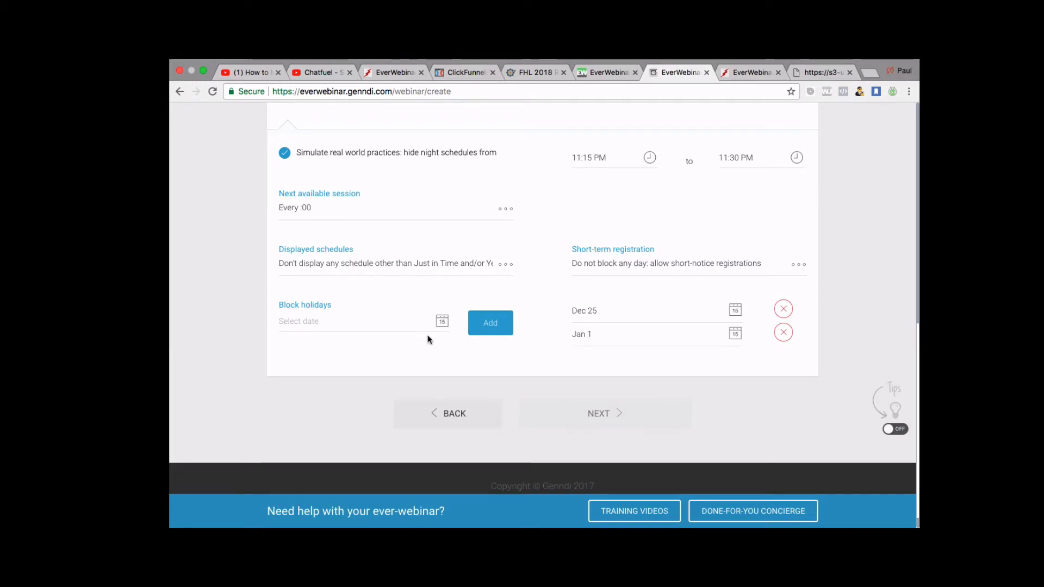
Set the webinar session to repeat Every Day at 8:00 PM.
scroll(613, 410, up, 2)
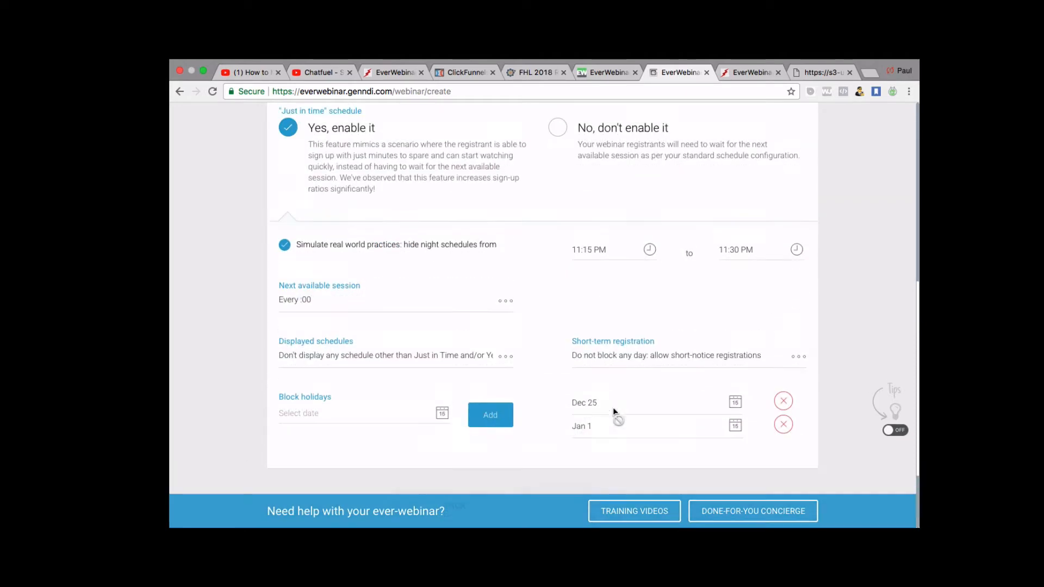
scroll(537, 373, up, 5)
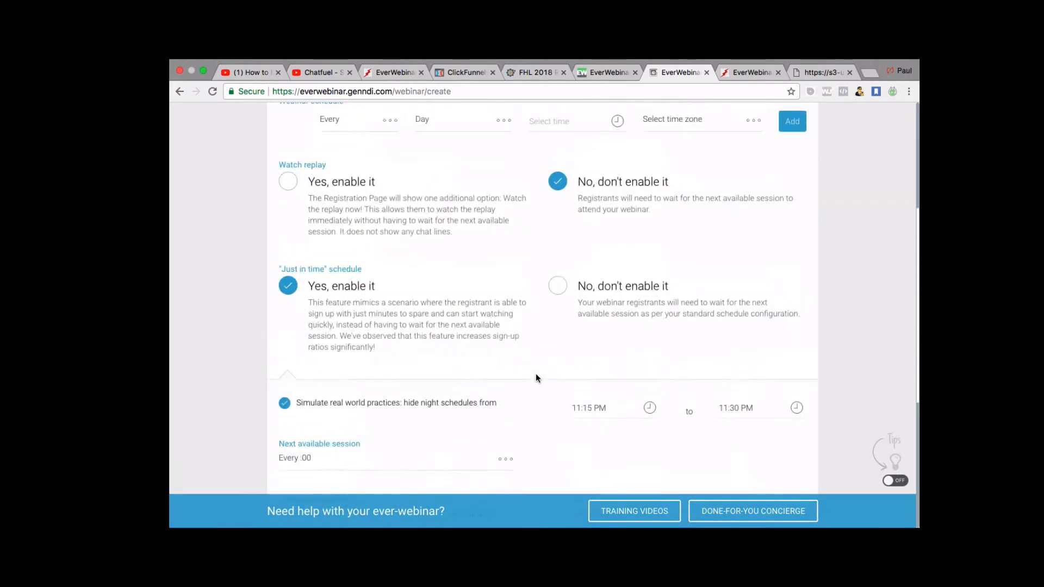
click(330, 246)
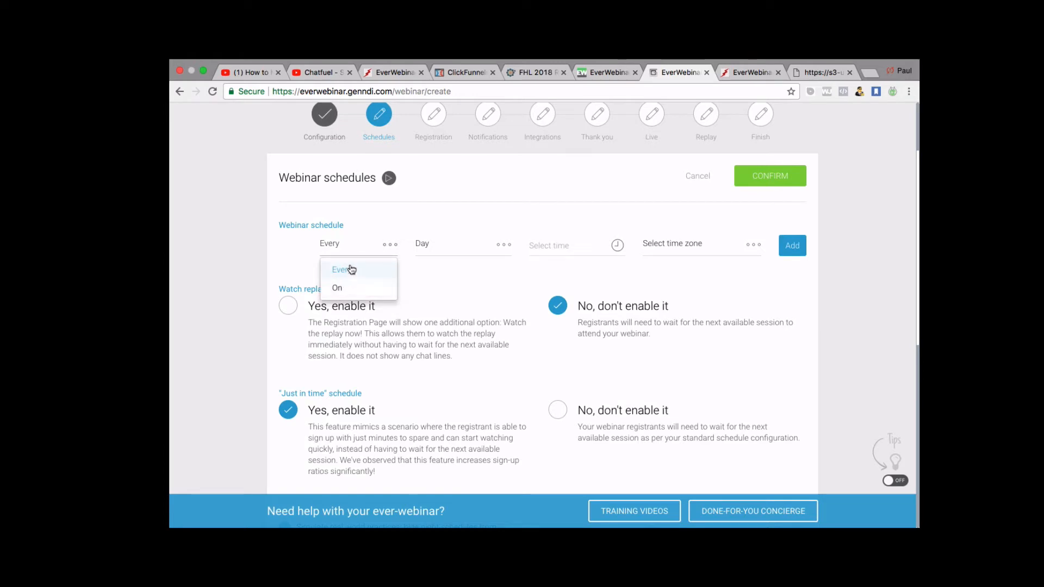
click(465, 246)
click(549, 246)
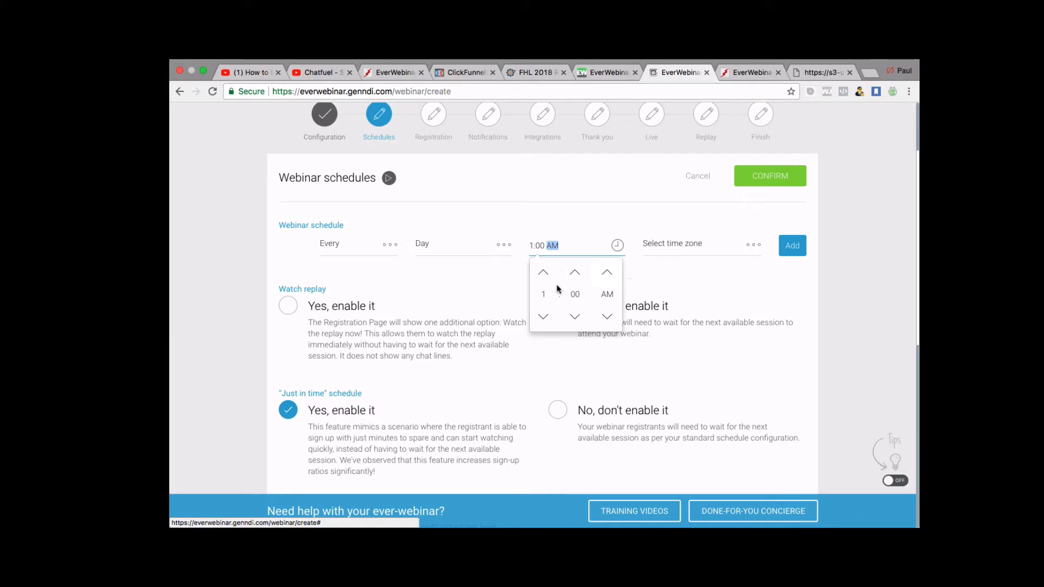
click(543, 273)
click(543, 273)
click(543, 273)
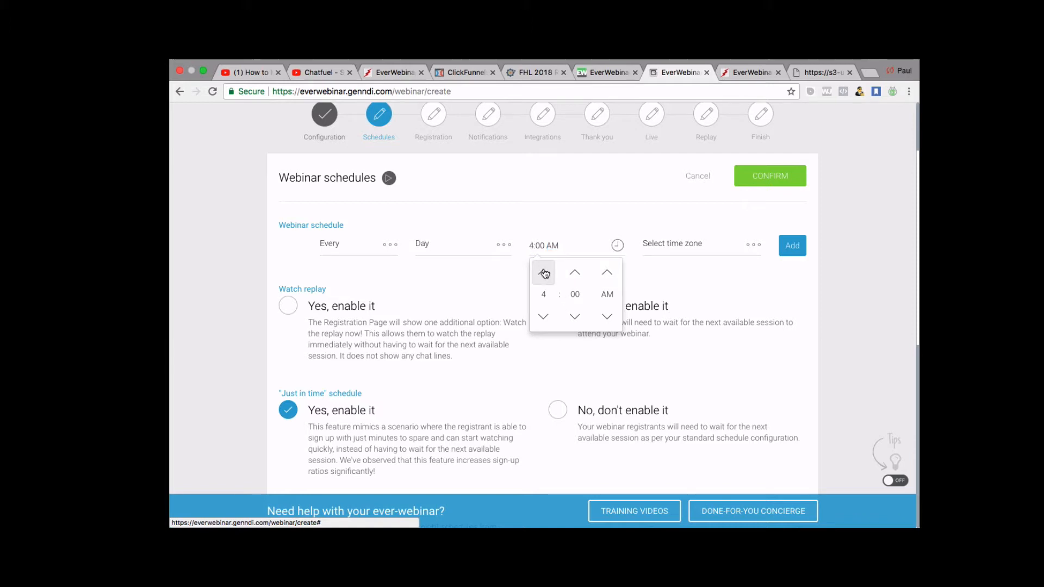
click(541, 328)
click(540, 328)
click(541, 328)
click(541, 328)
click(541, 327)
click(540, 328)
click(540, 328)
click(540, 328)
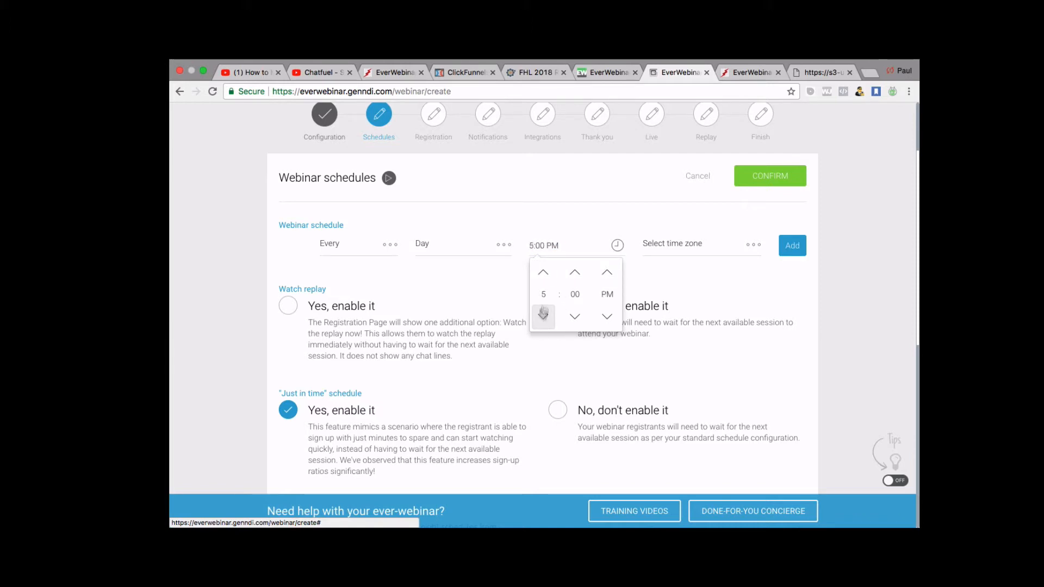
click(543, 273)
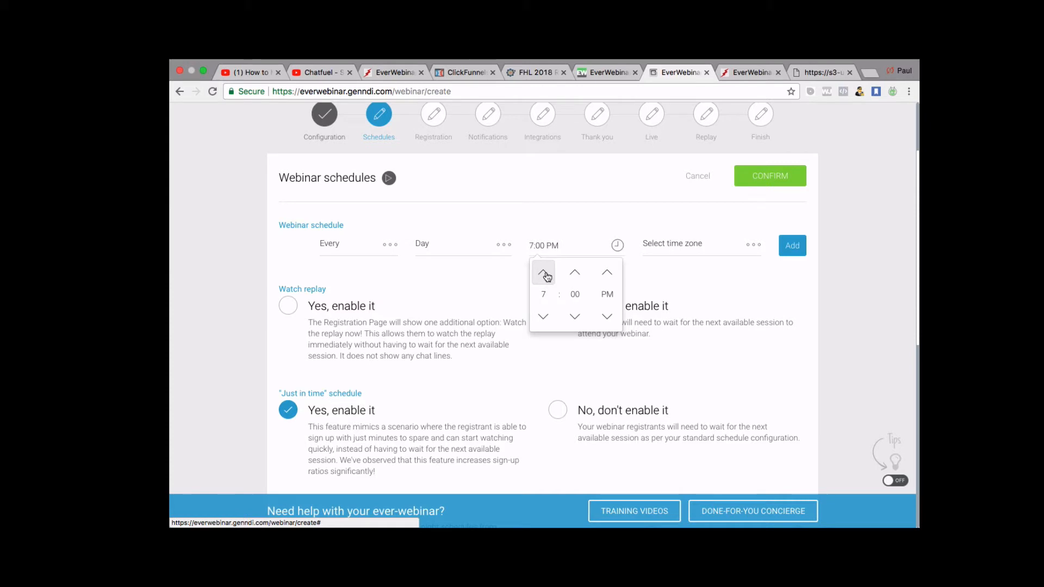
Use the user's own time zone (auto-detection) and confirm the schedule.
click(729, 251)
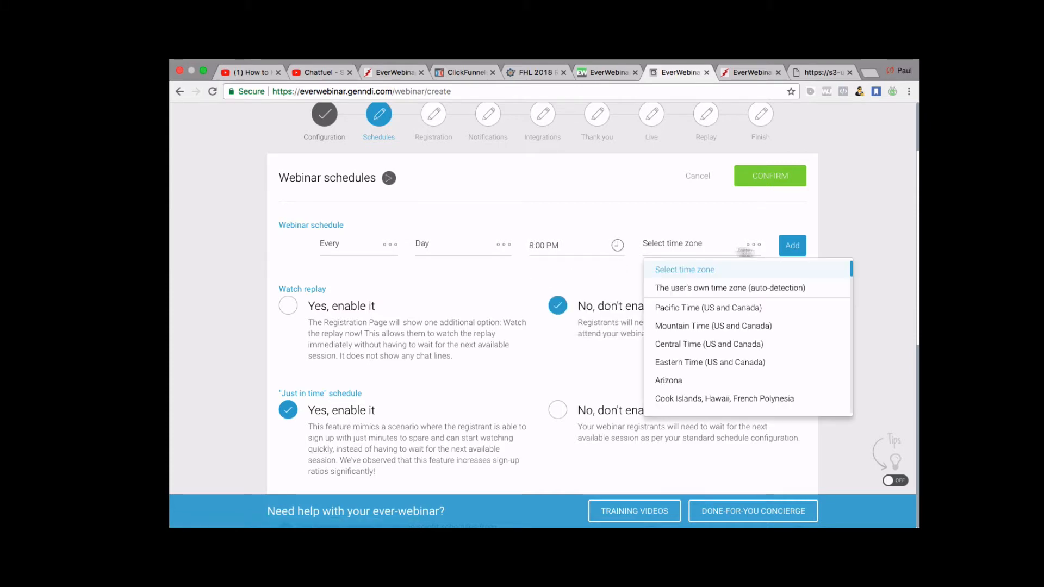
click(758, 287)
scroll(515, 329, down, 1)
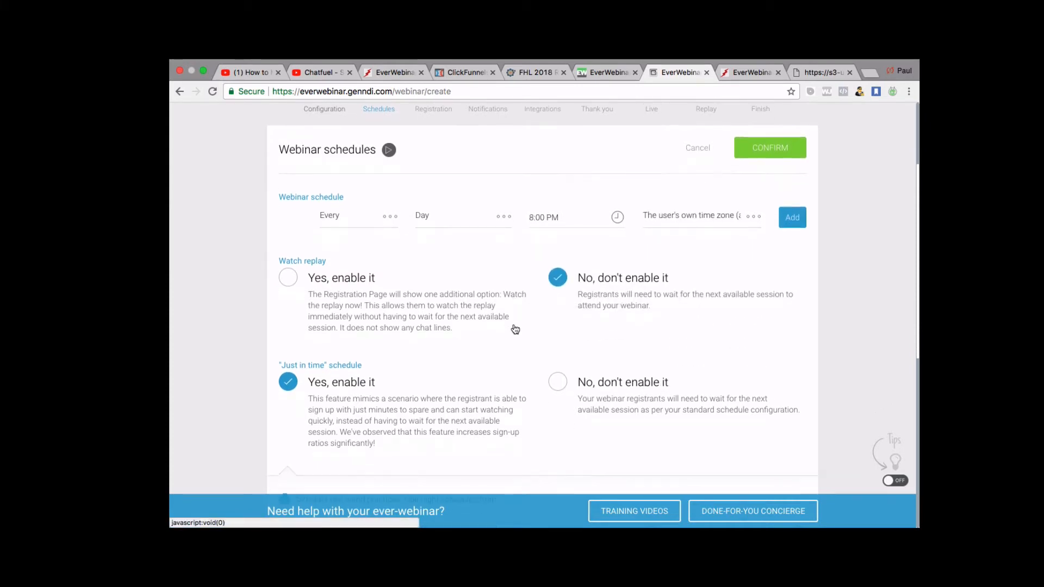
scroll(515, 328, down, 7)
scroll(513, 329, up, 8)
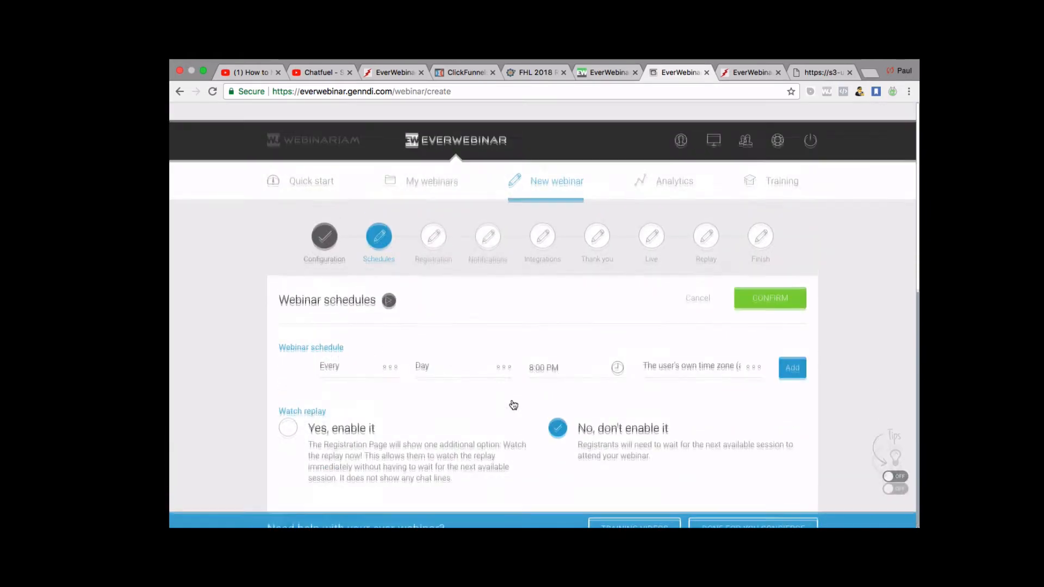
click(781, 288)
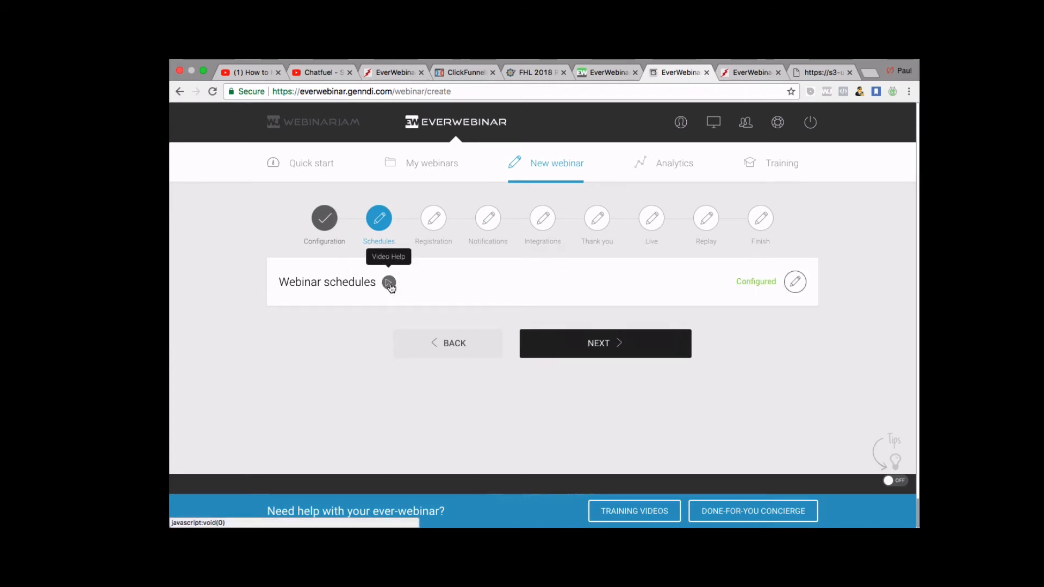
Advance to Registration and browse the page templates, from Your Own Design to Webinariam layouts.
click(598, 341)
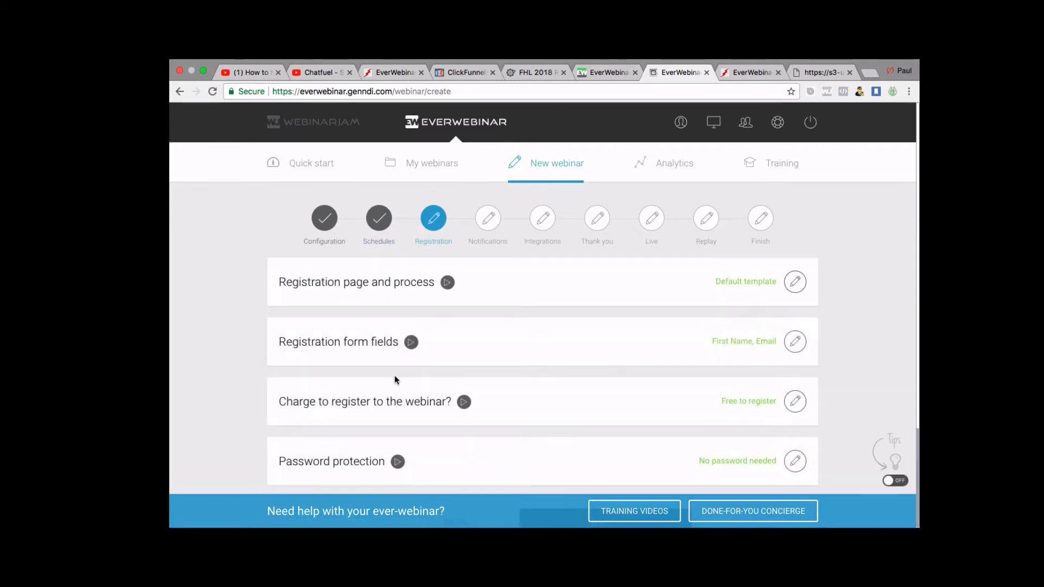
scroll(394, 375, down, 1)
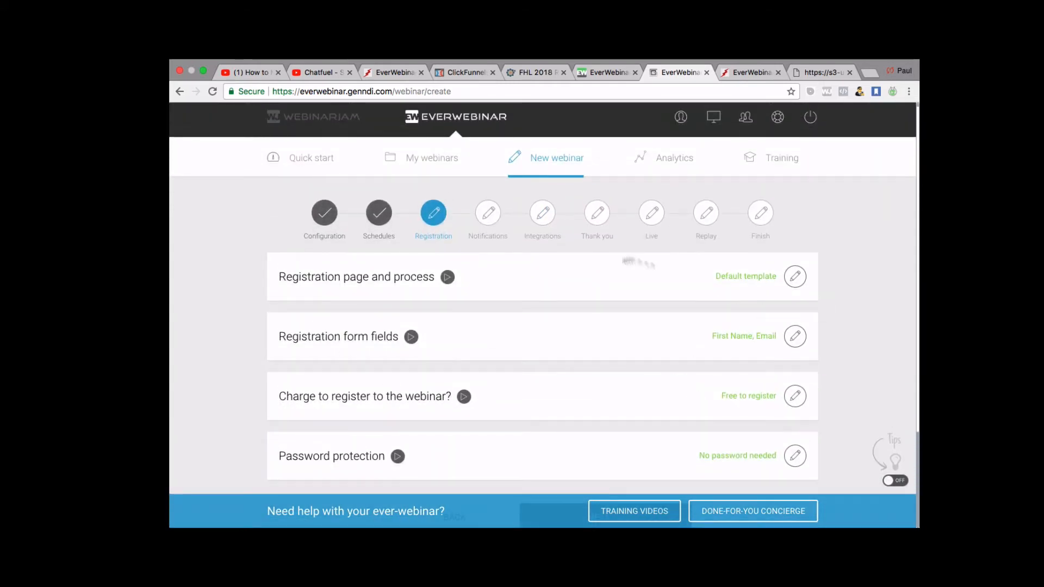
click(796, 277)
scroll(659, 340, down, 3)
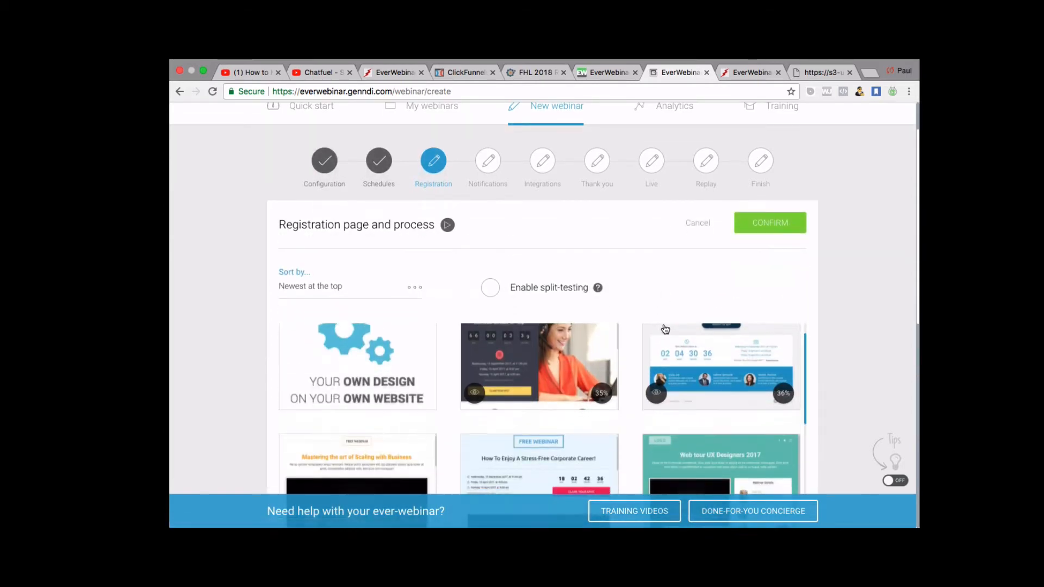
scroll(618, 314, up, 2)
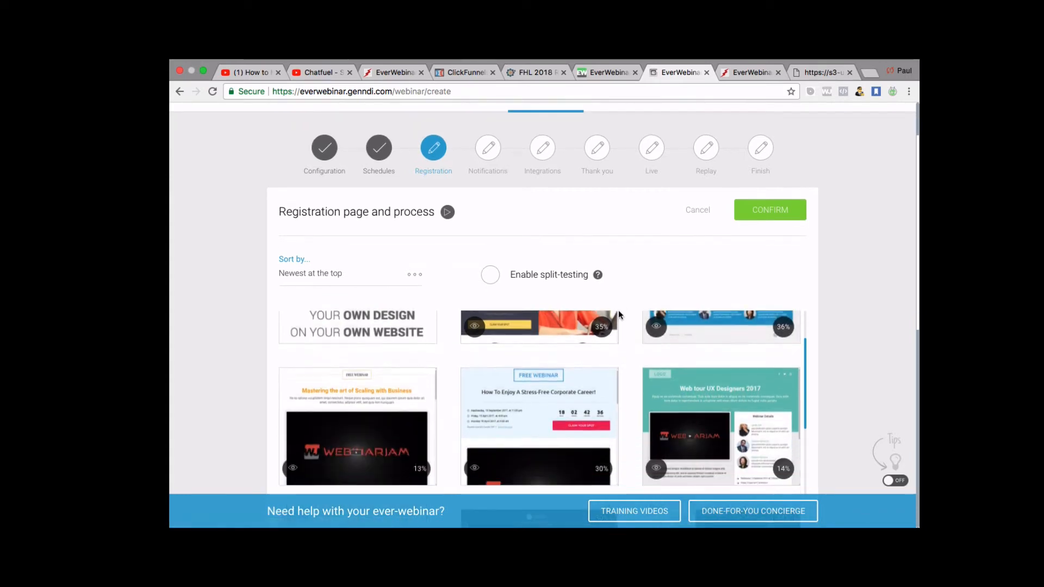
scroll(583, 459, down, 5)
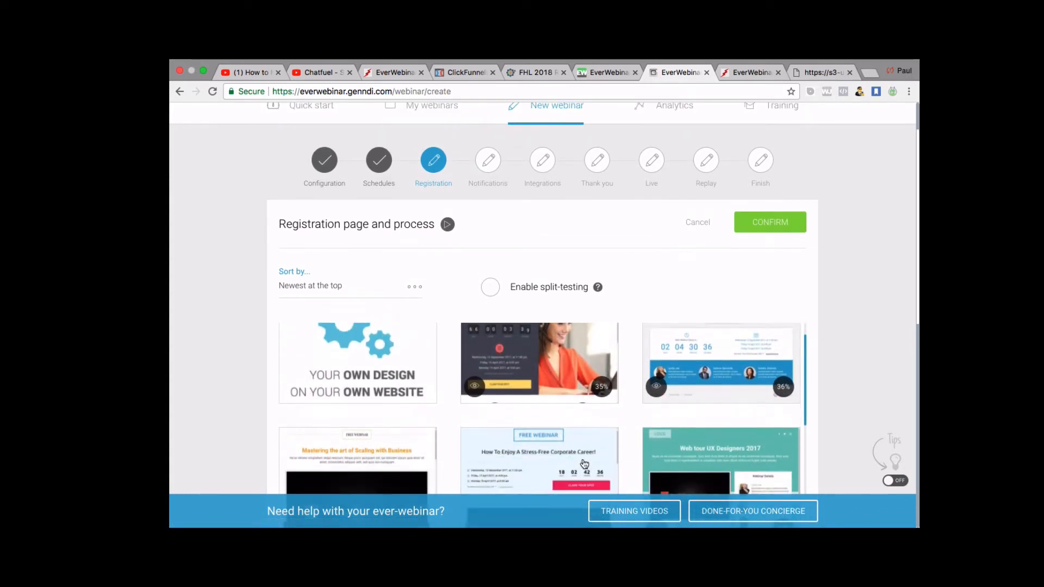
scroll(584, 464, down, 5)
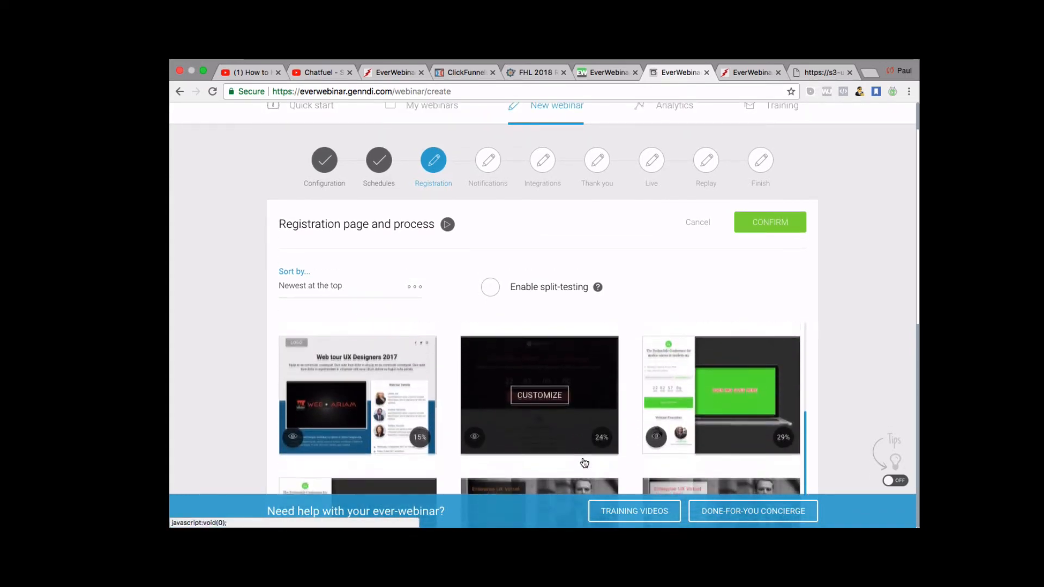
scroll(584, 463, down, 2)
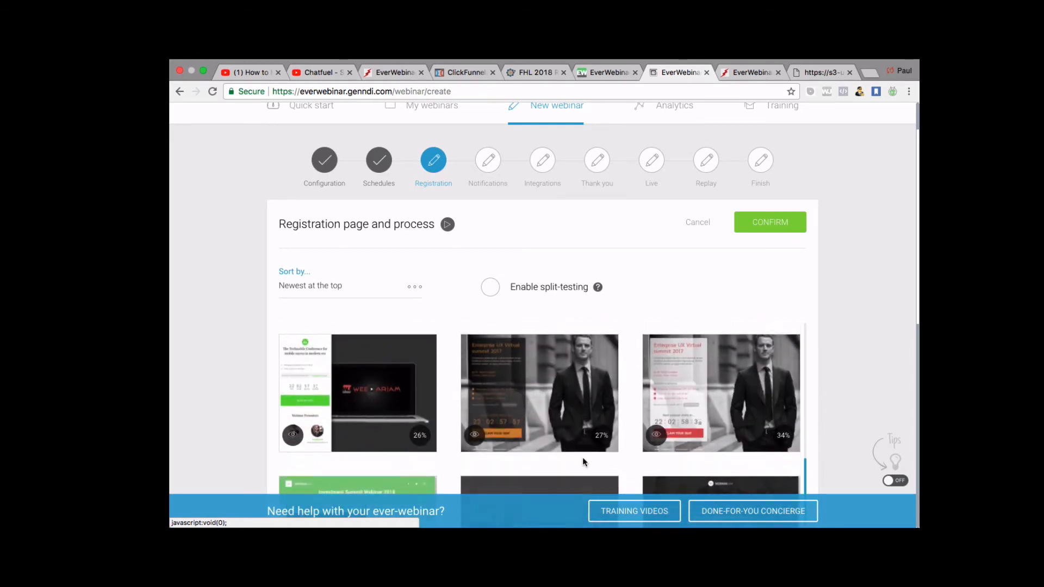
scroll(860, 253, down, 5)
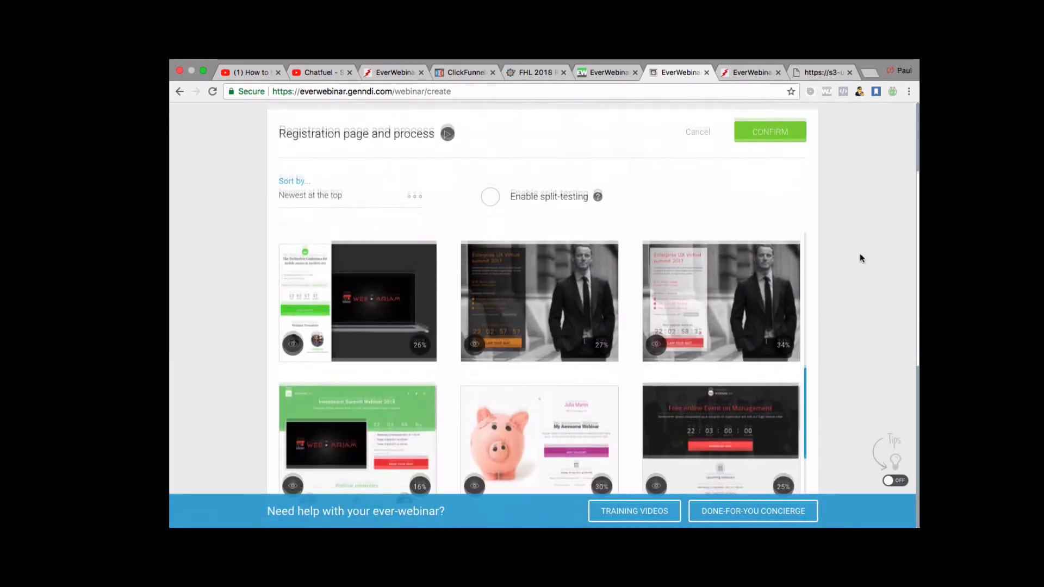
scroll(617, 215, up, 10)
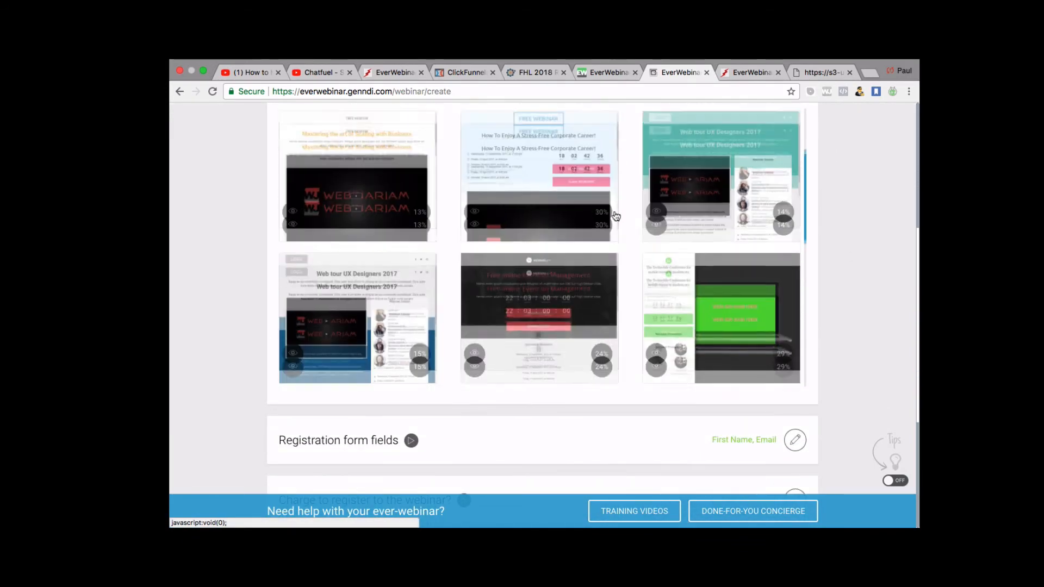
scroll(616, 216, up, 1)
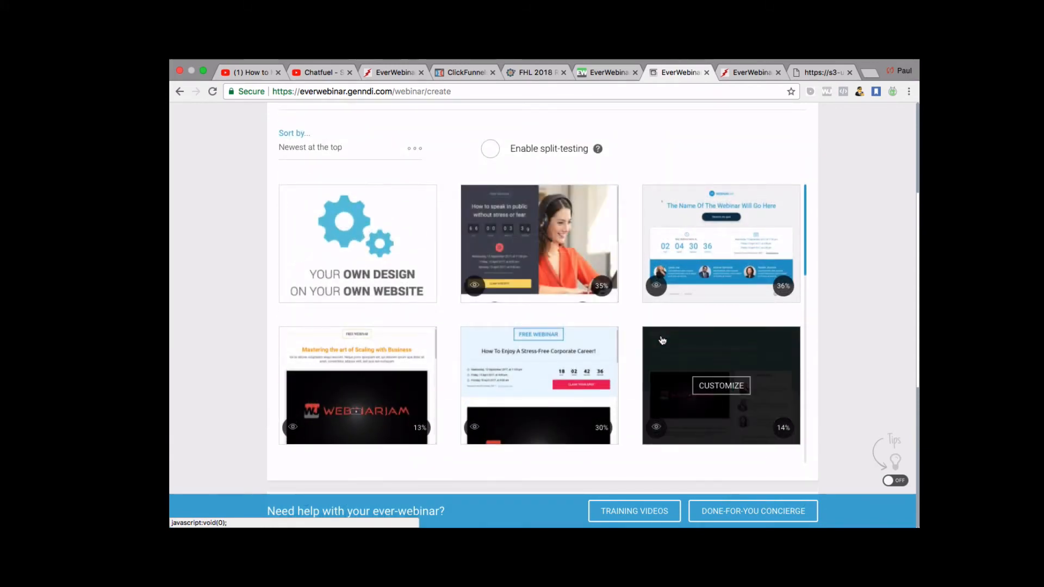
Open the Free Trip Funnel Training registration page live in a new tab and scroll it.
click(469, 73)
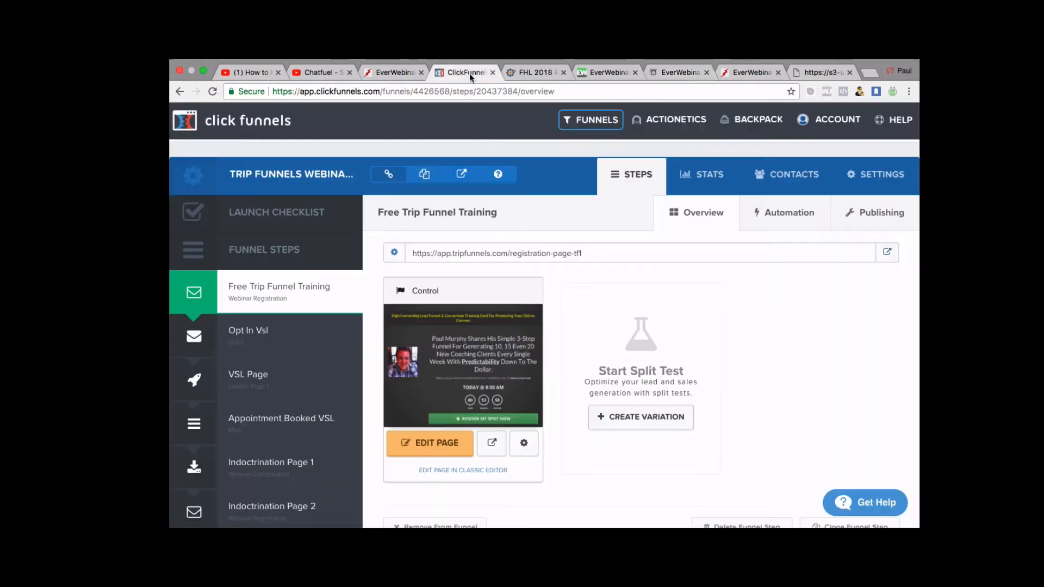
click(888, 253)
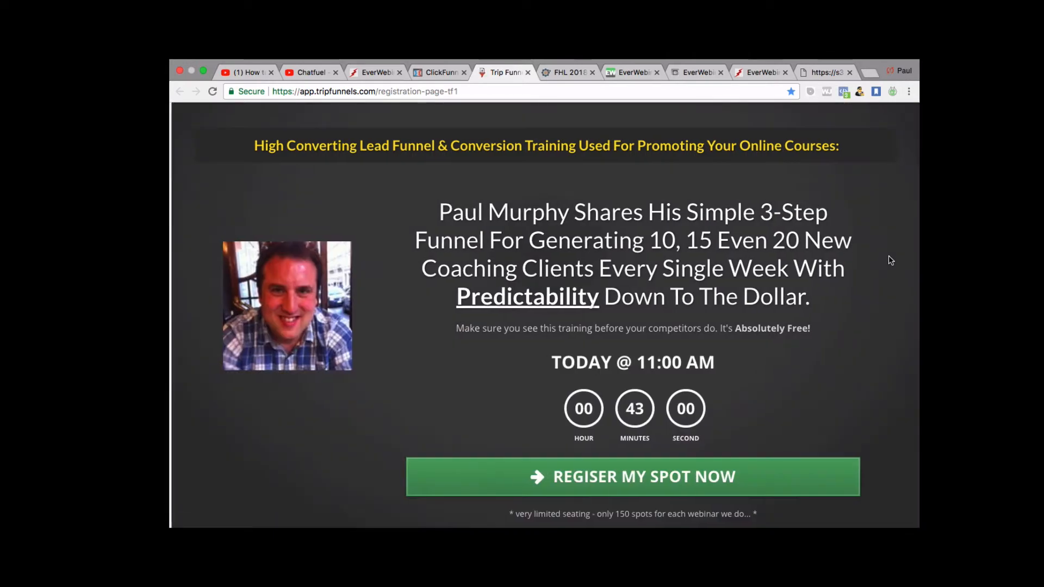
scroll(613, 350, down, 2)
scroll(613, 349, up, 2)
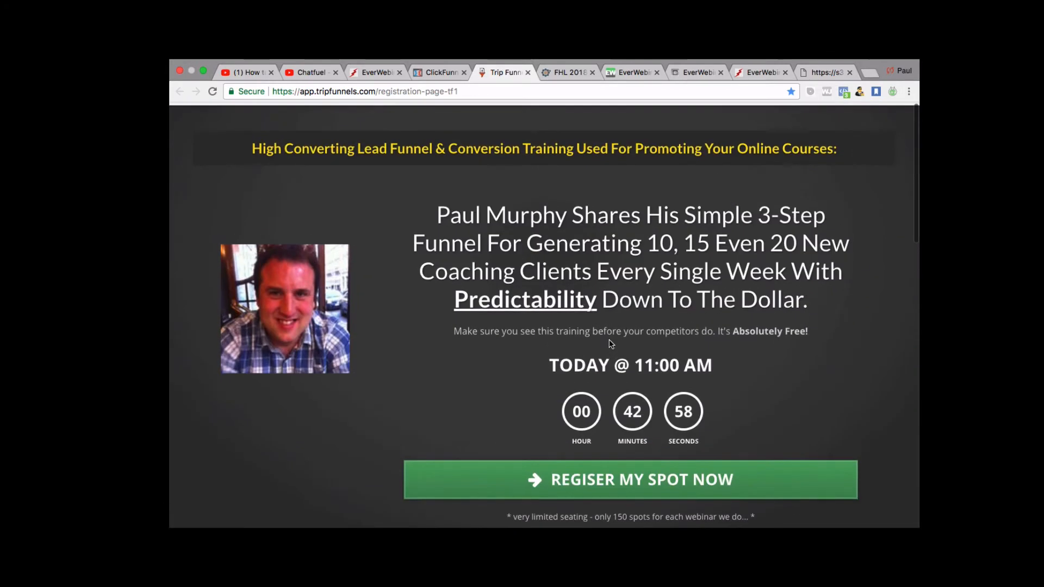
scroll(707, 254, down, 2)
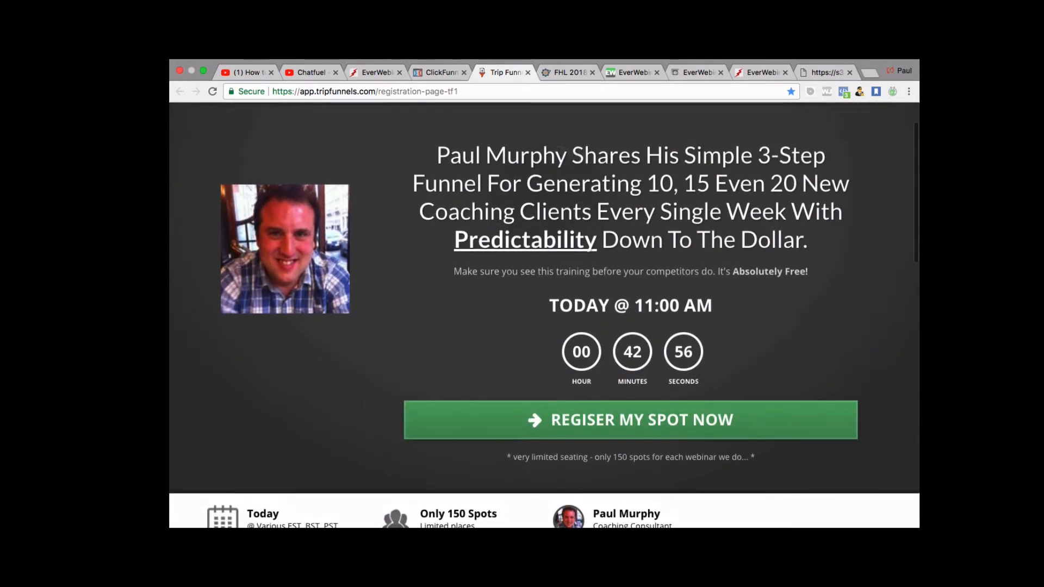
scroll(634, 247, down, 4)
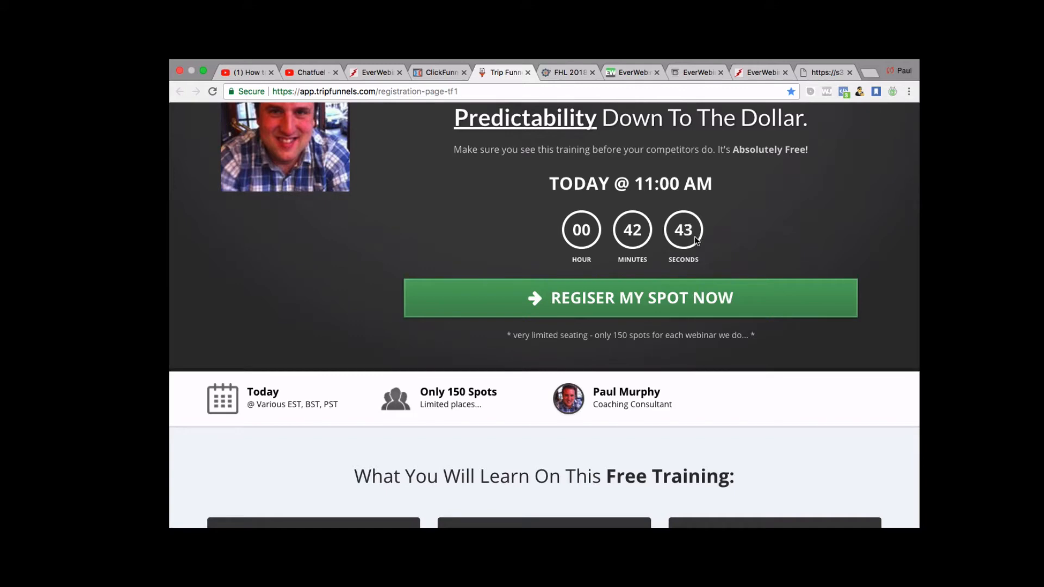
scroll(694, 236, down, 1)
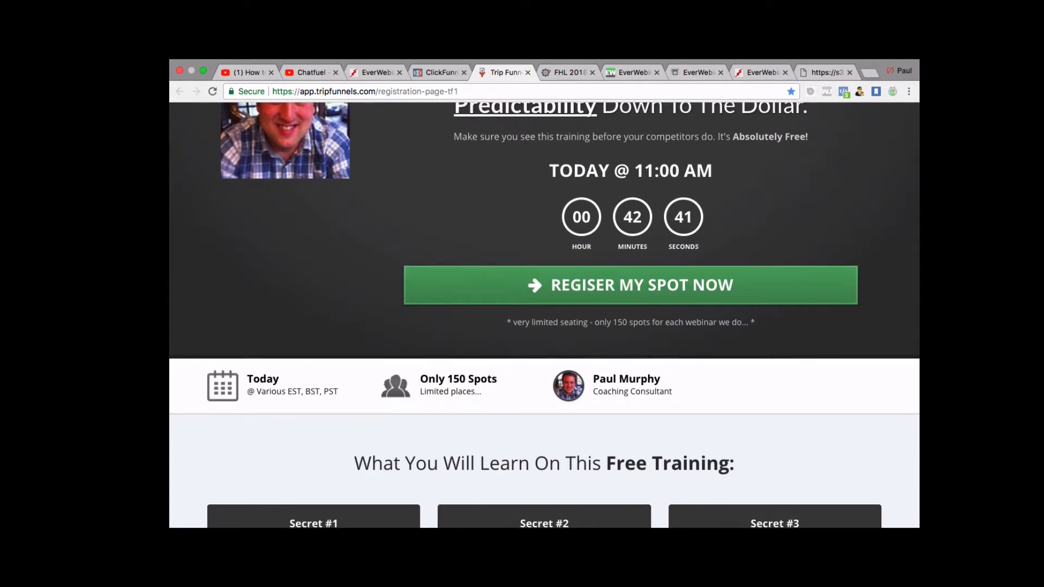
Try REGISER MY SPOT NOW, then close the WebinarJam and Before You Leave popups.
click(590, 284)
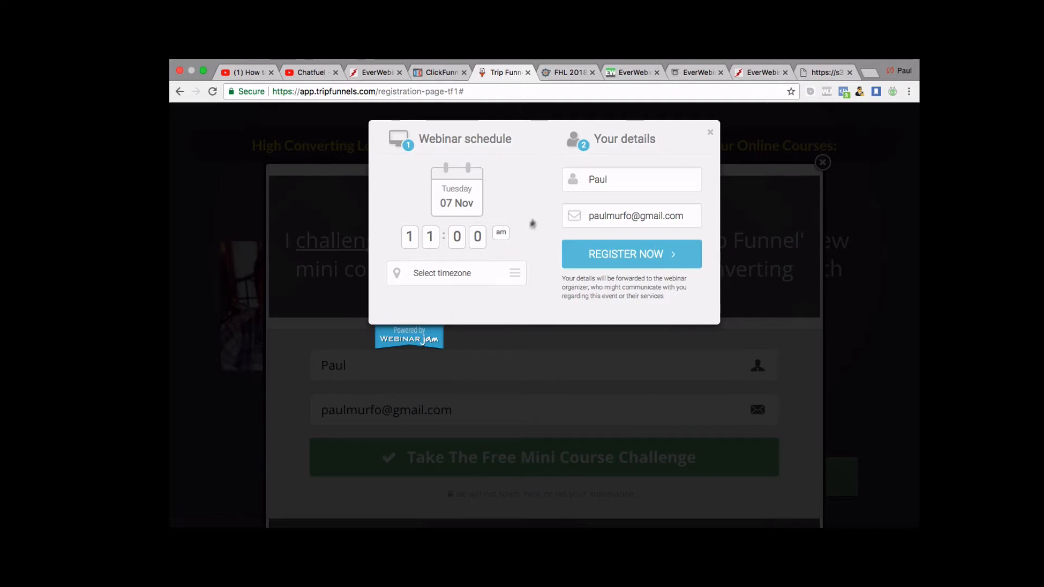
click(710, 136)
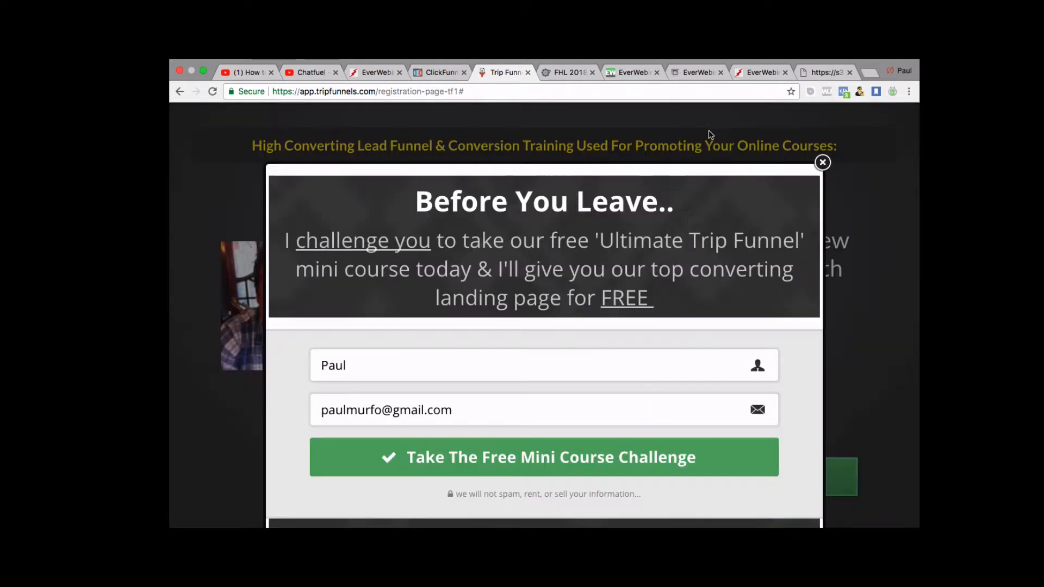
click(822, 162)
Review the rest of the registration page, then return to the EverWebinar template gallery.
scroll(586, 279, down, 20)
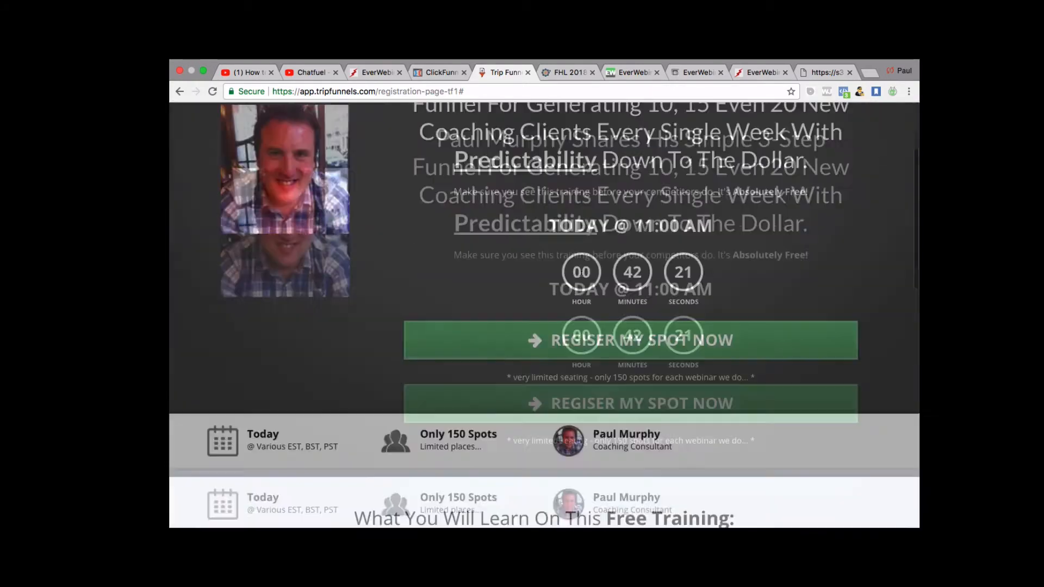
scroll(585, 280, up, 10)
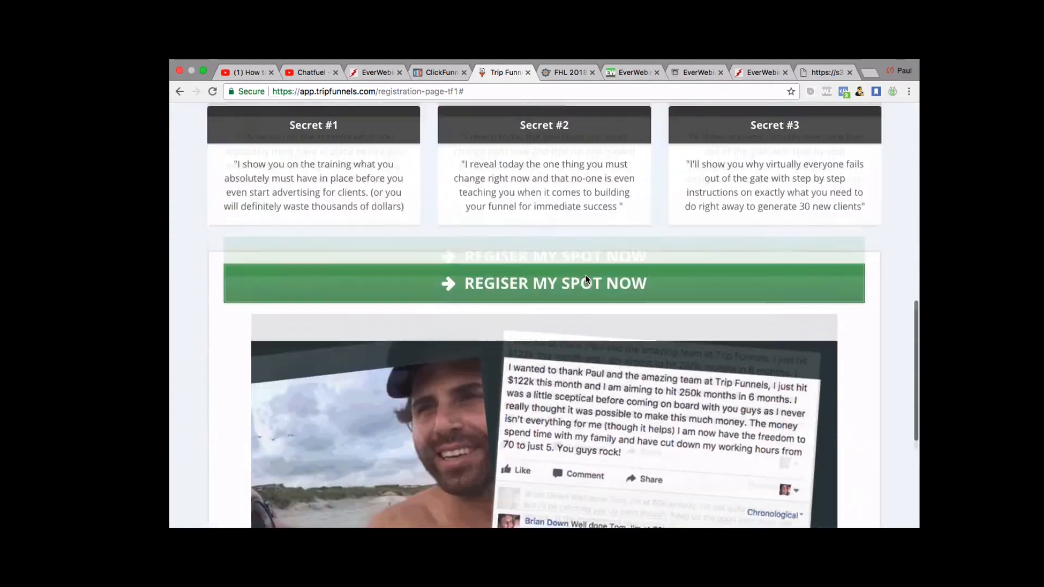
scroll(585, 275, down, 5)
scroll(585, 275, up, 15)
scroll(586, 273, down, 8)
scroll(585, 273, up, 8)
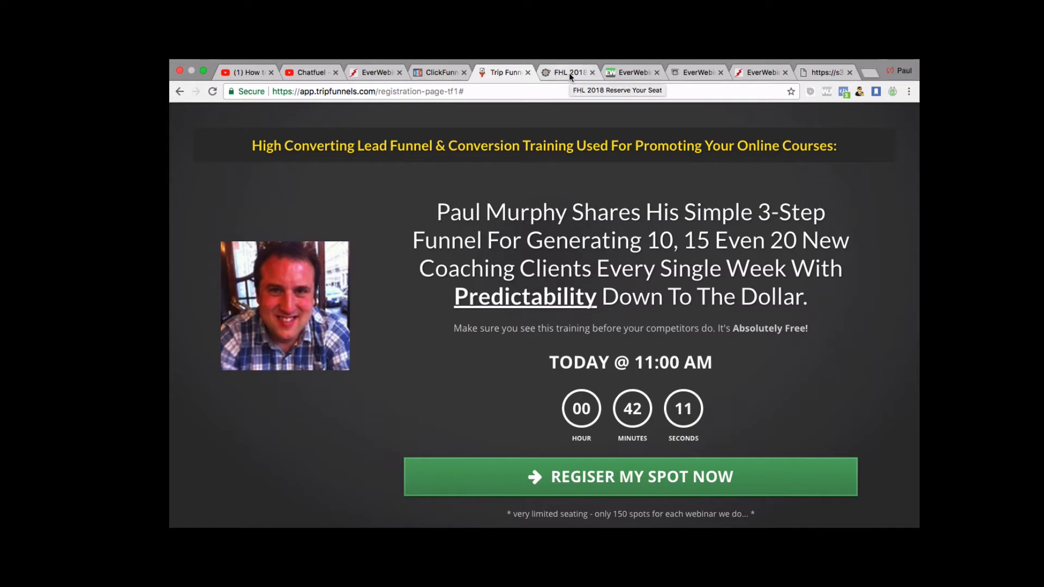
scroll(543, 315, down, 3)
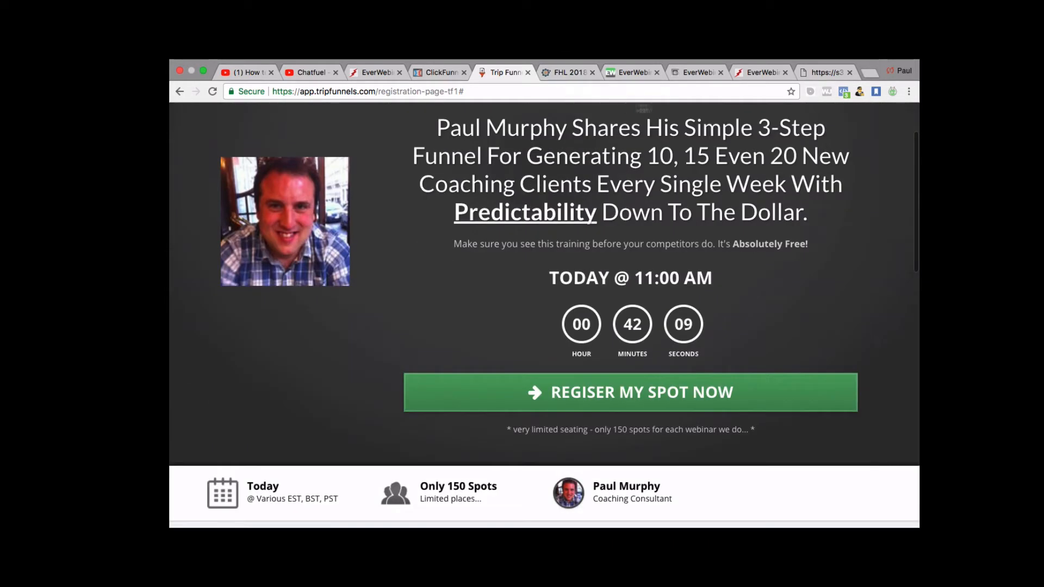
click(696, 72)
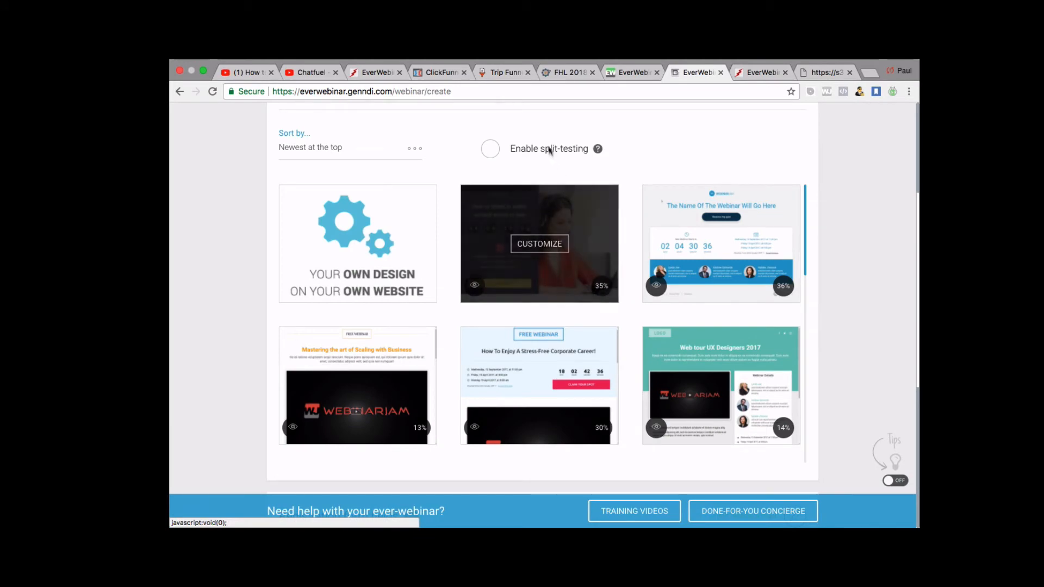
Compare the ClickFunnels overview with the EverWebinar templates, then go back to My webinars.
click(435, 72)
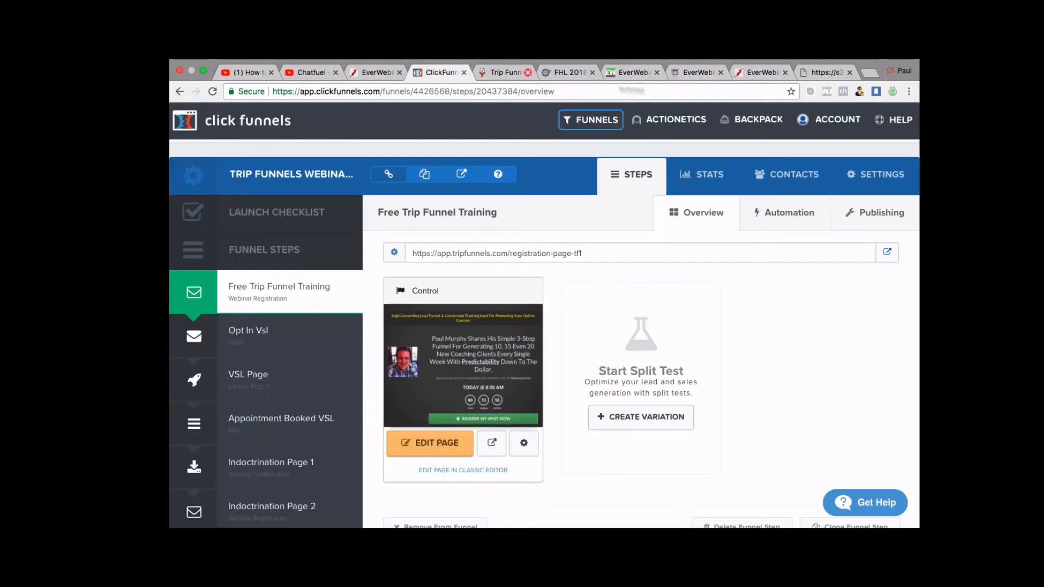
click(698, 72)
scroll(491, 244, up, 2)
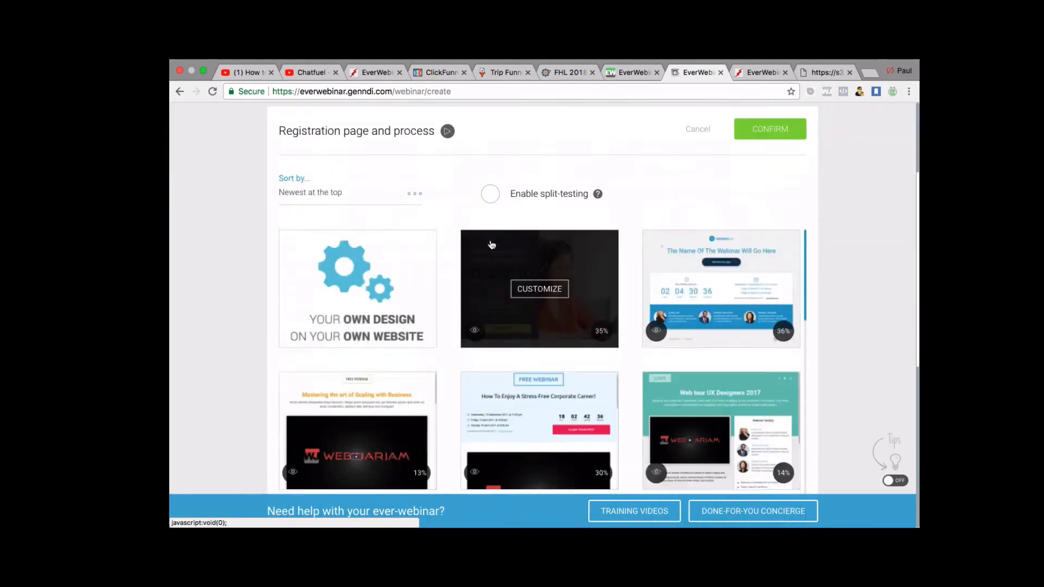
scroll(598, 326, down, 3)
scroll(685, 370, down, 5)
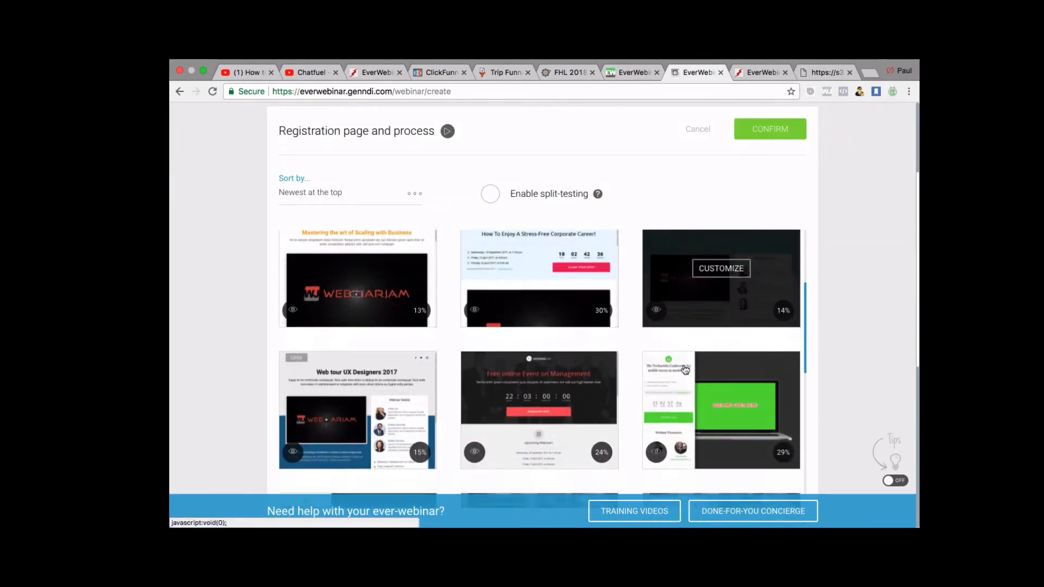
scroll(685, 369, down, 4)
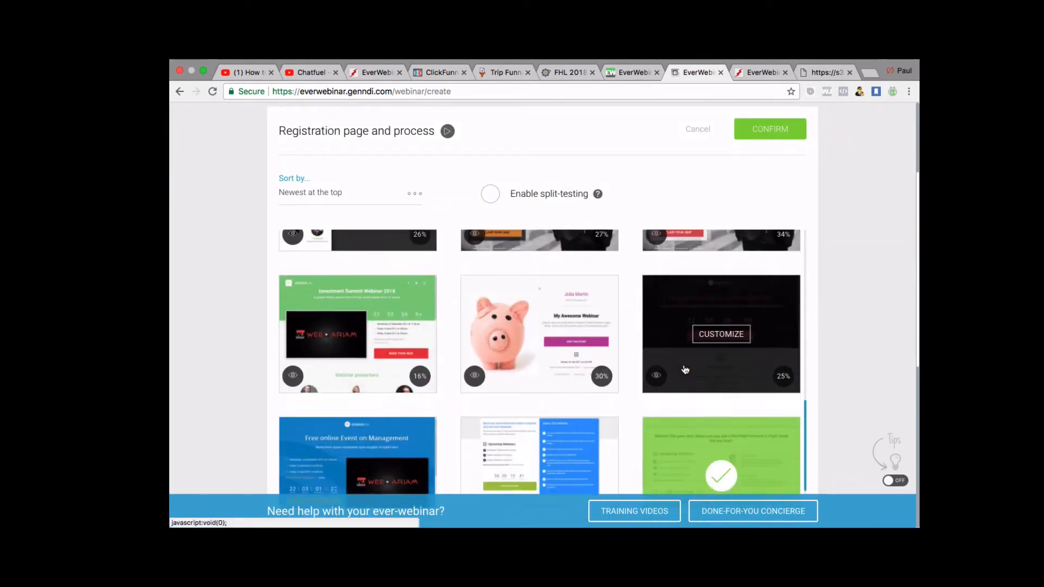
scroll(644, 321, left, 5)
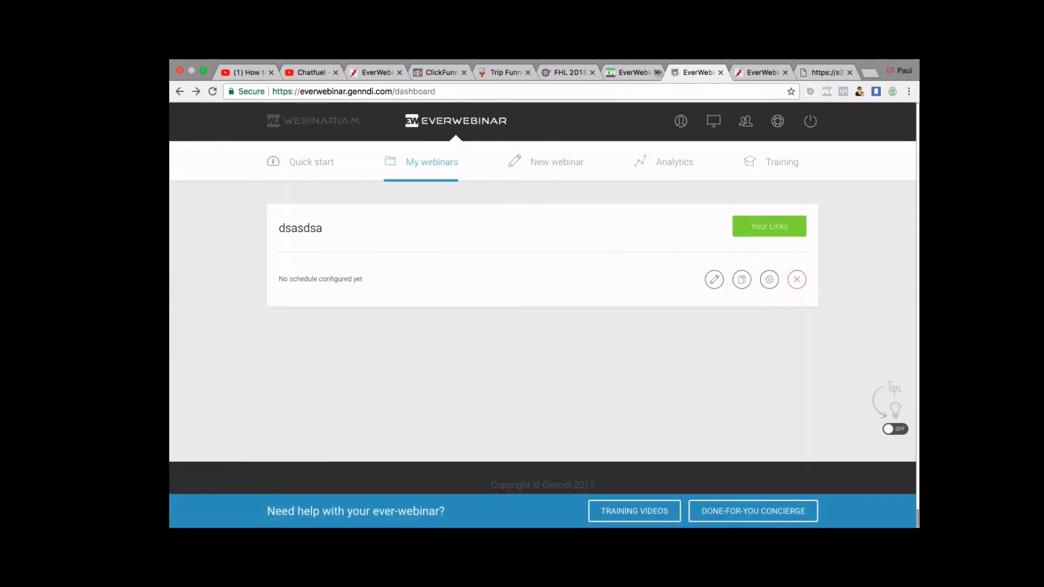
Reopen Passive Income Ladder Test from My webinars for editing and advance to Schedules.
click(634, 71)
click(682, 71)
click(178, 95)
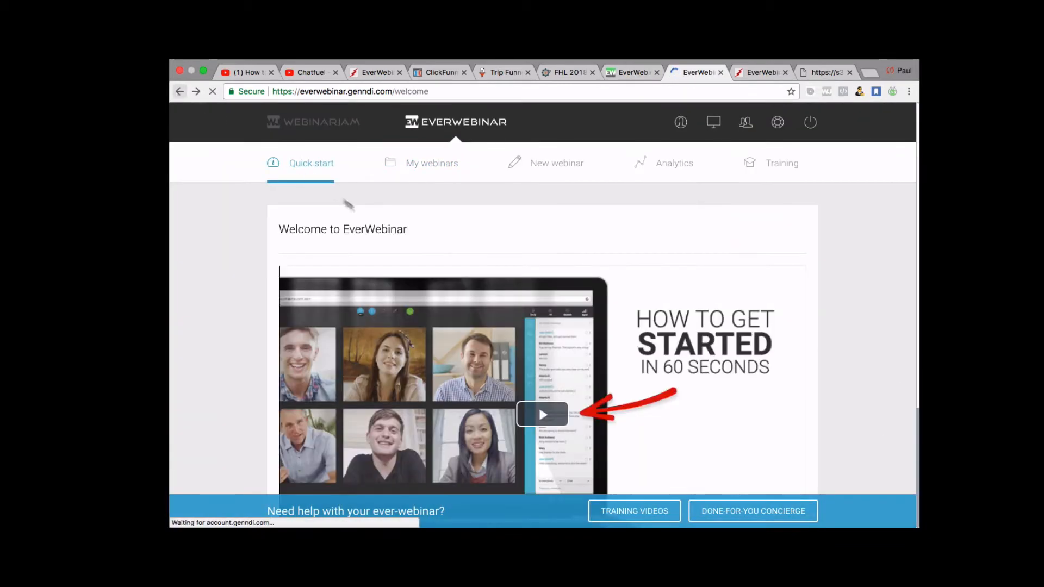
click(421, 166)
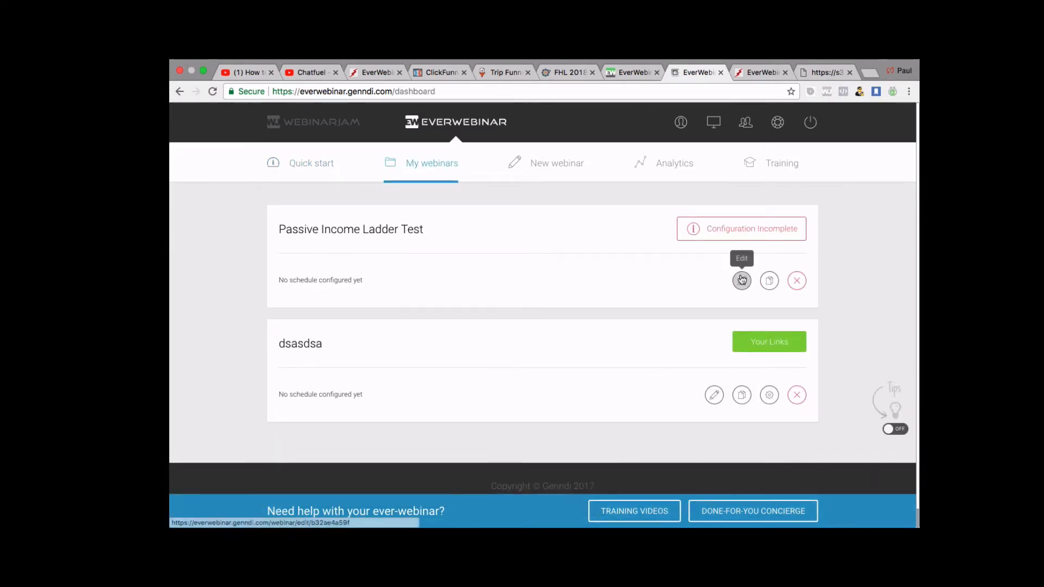
click(742, 281)
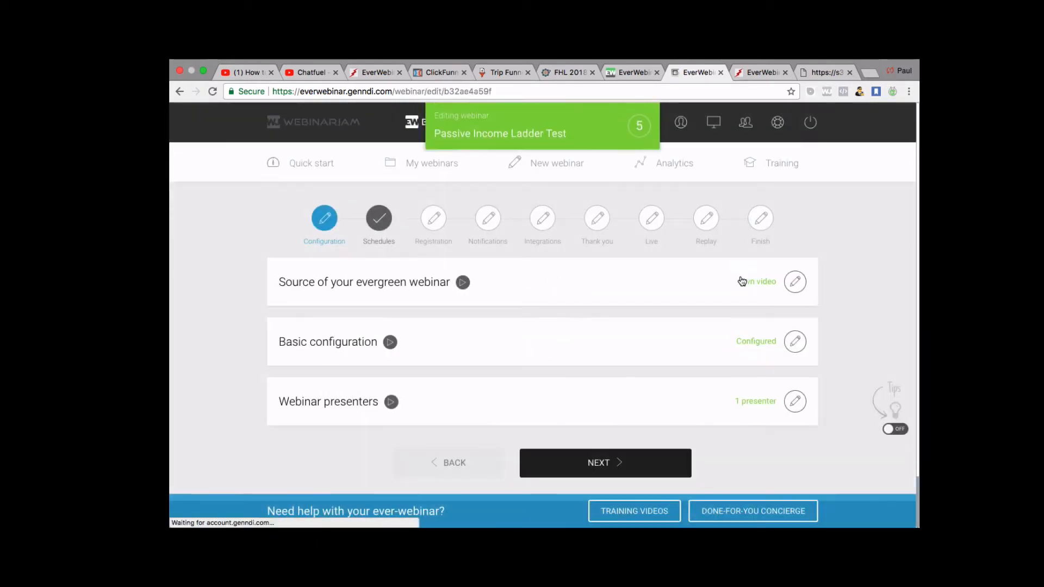
click(593, 462)
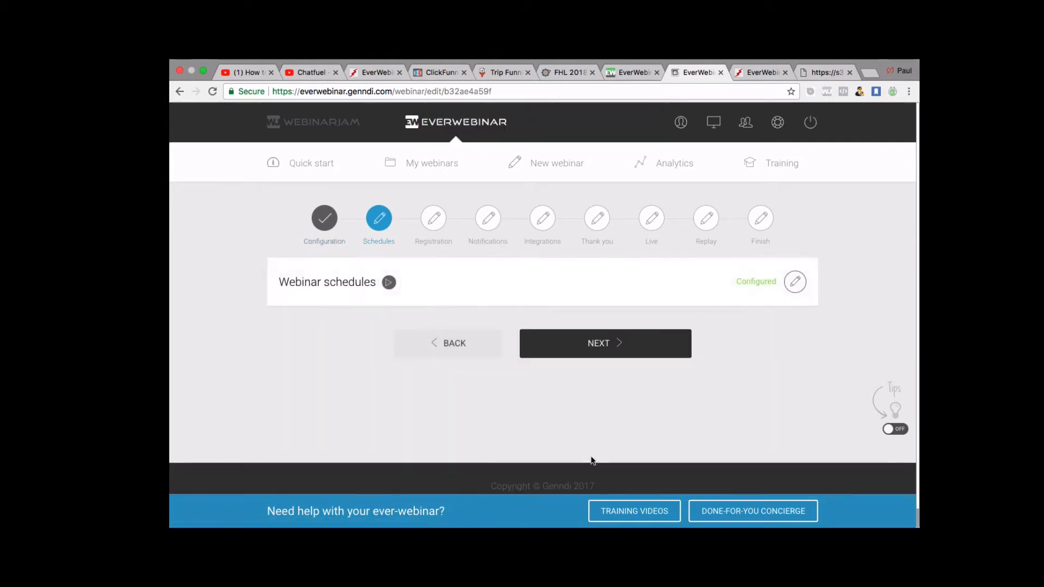
Advance to Registration and browse the registration page template gallery.
click(610, 354)
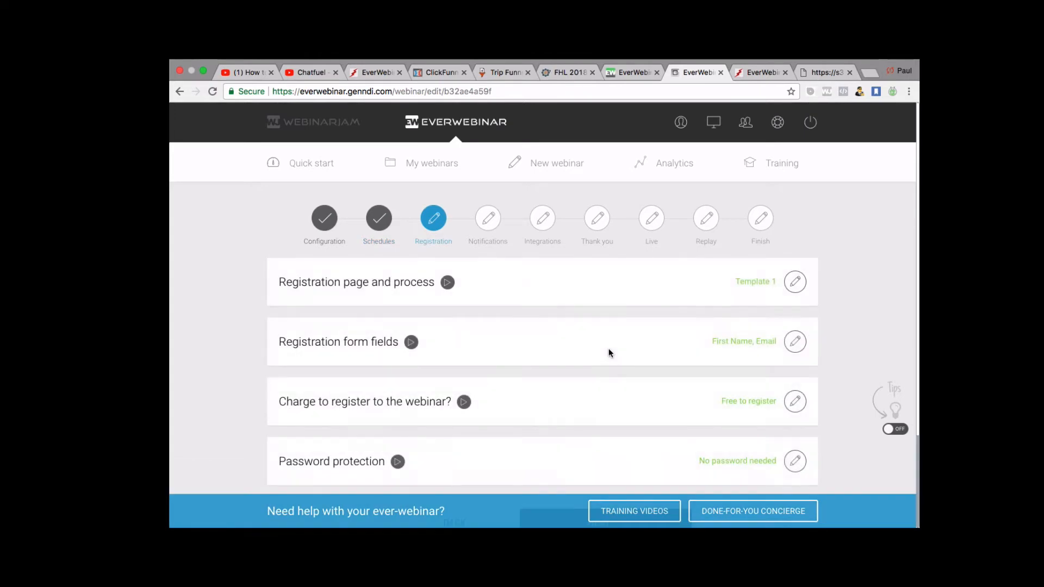
click(797, 281)
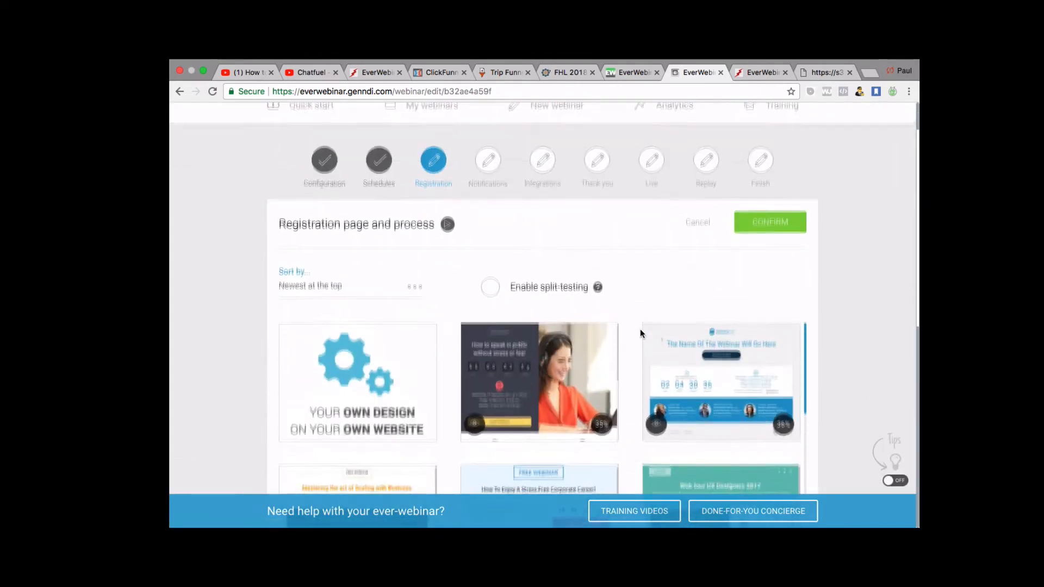
scroll(616, 445, down, 3)
scroll(616, 446, down, 10)
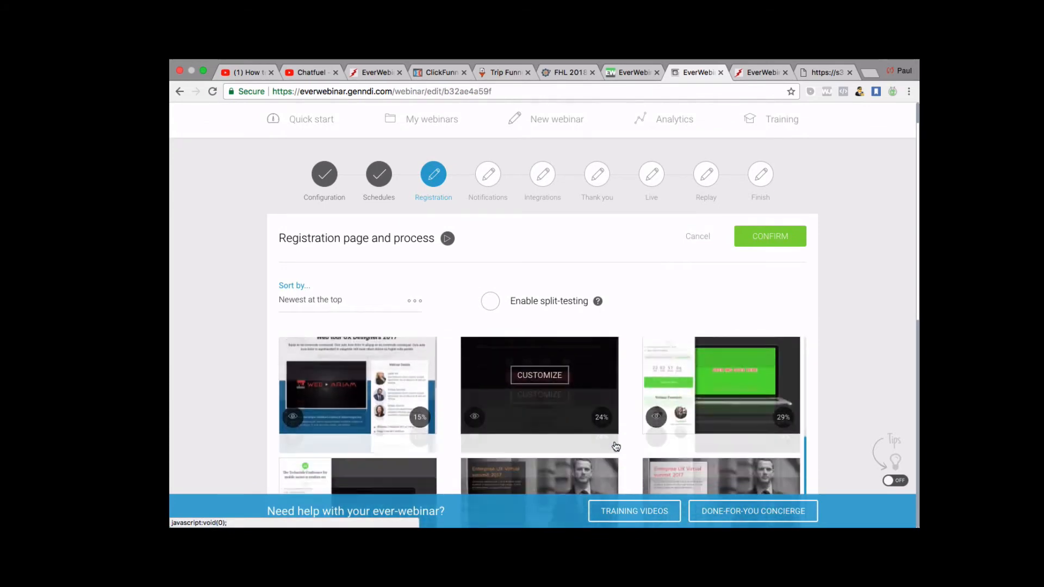
scroll(616, 446, up, 3)
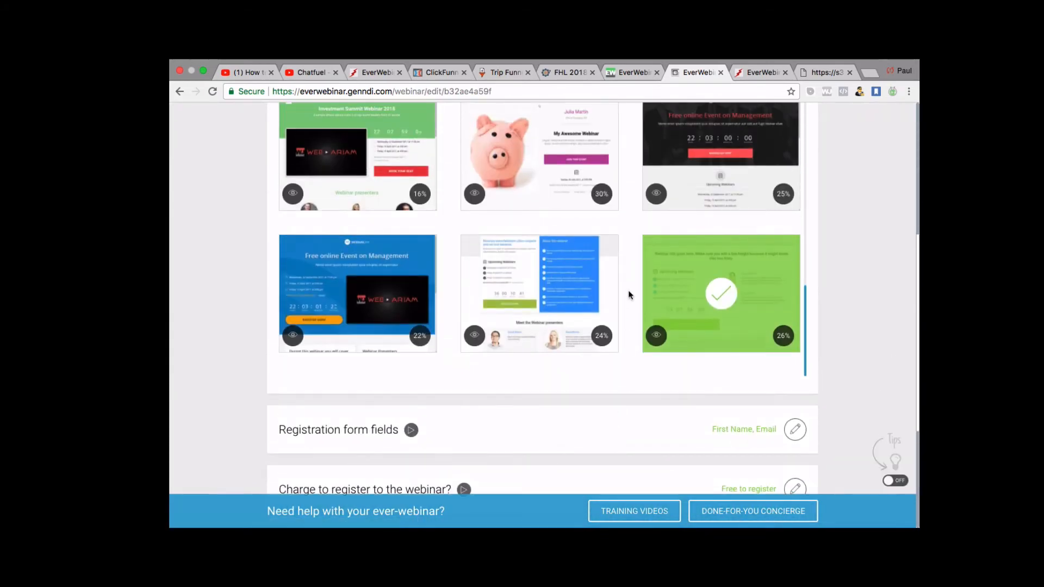
scroll(629, 293, up, 5)
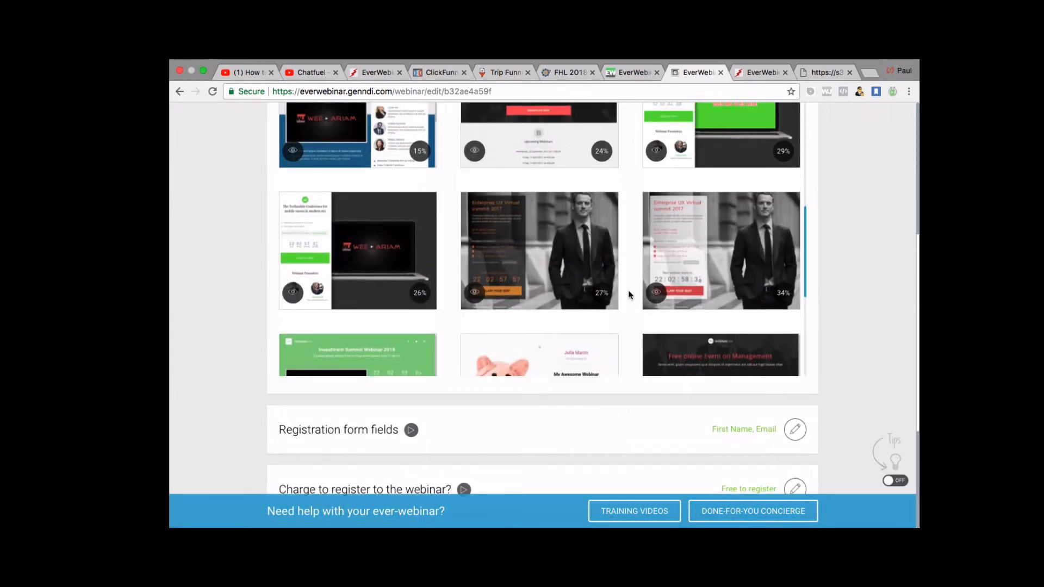
Open the 27% template in the builder and inspect the Passive Income Ladder Test title.
click(545, 254)
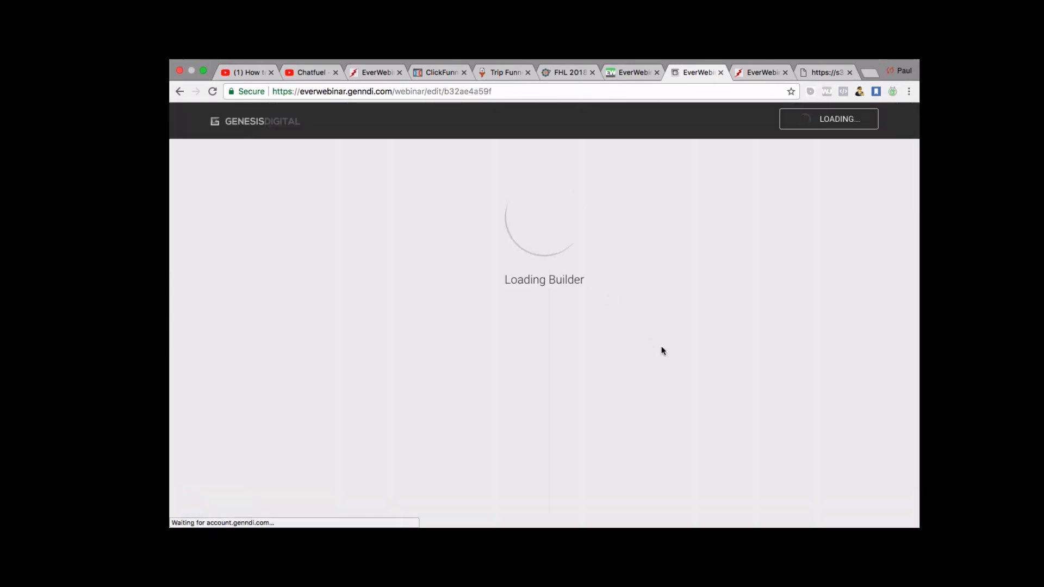
scroll(662, 350, down, 3)
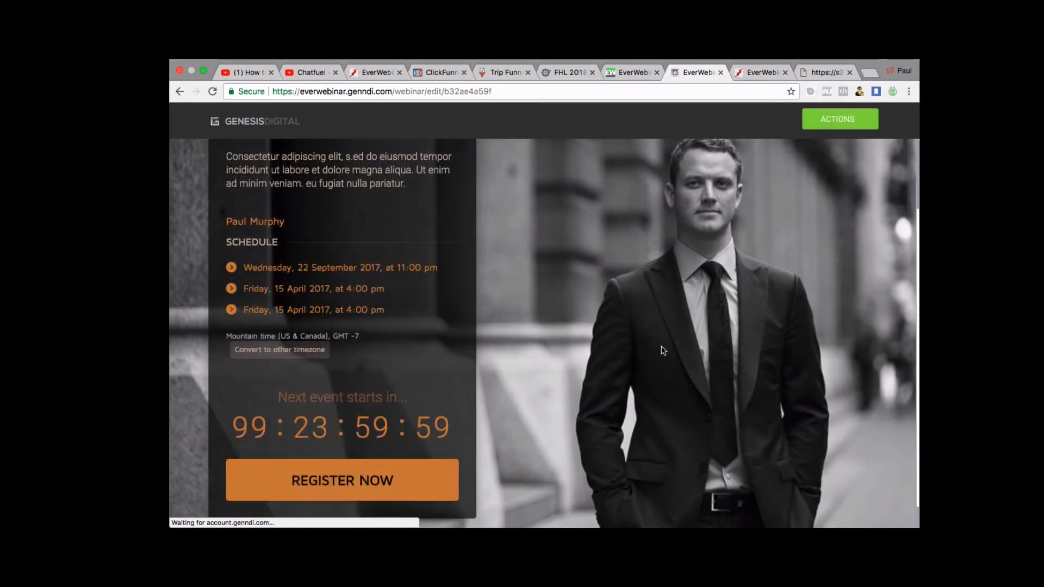
scroll(663, 350, up, 1)
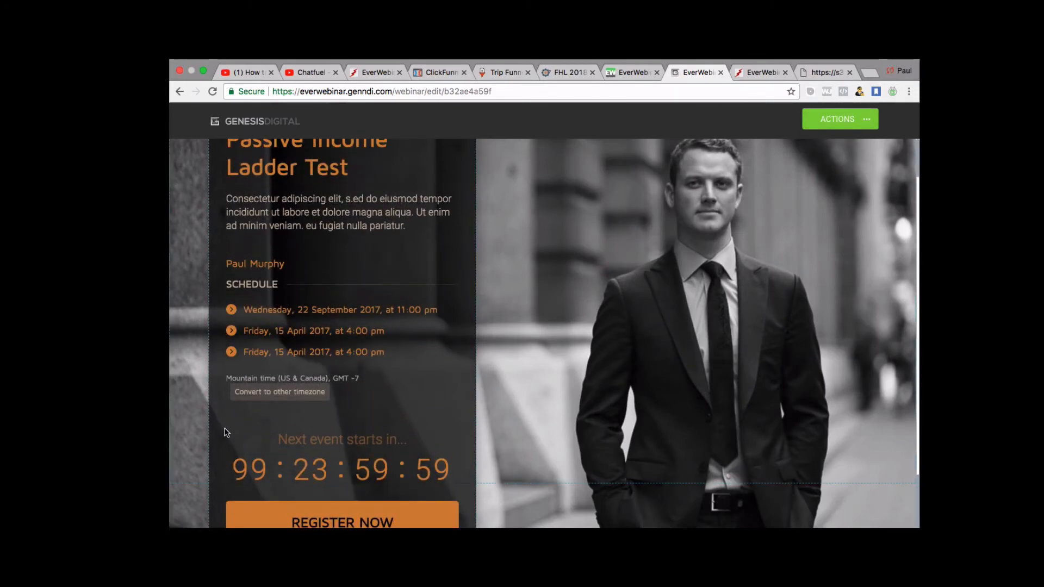
scroll(225, 427, up, 1)
scroll(225, 427, down, 3)
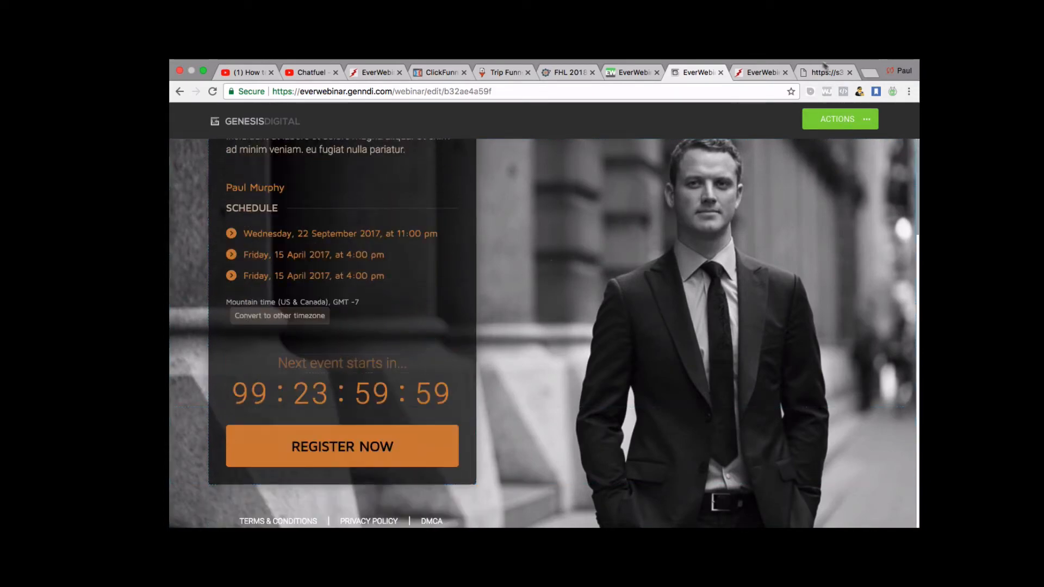
scroll(745, 202, up, 3)
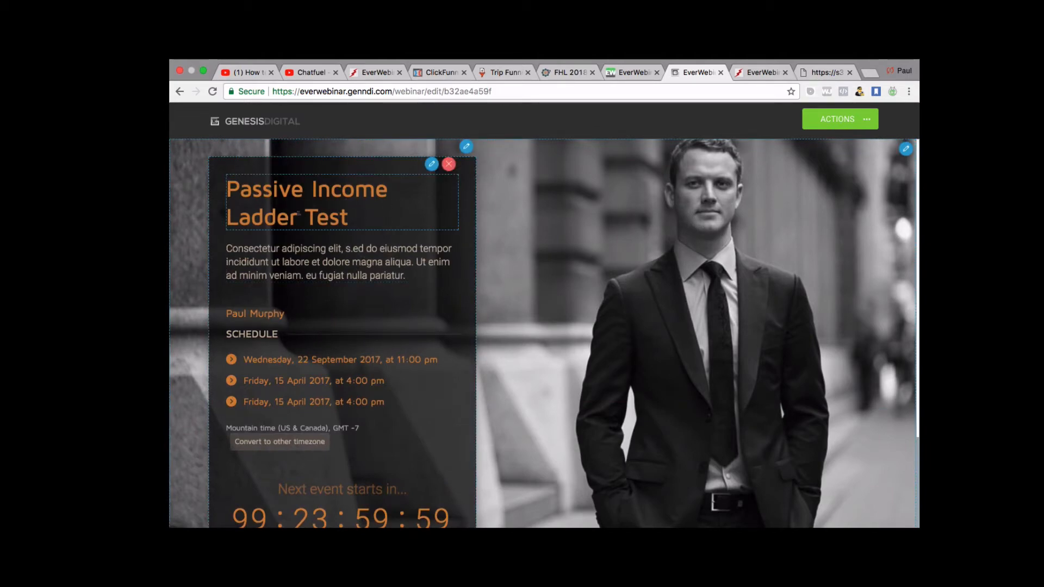
double_click(341, 213)
click(341, 213)
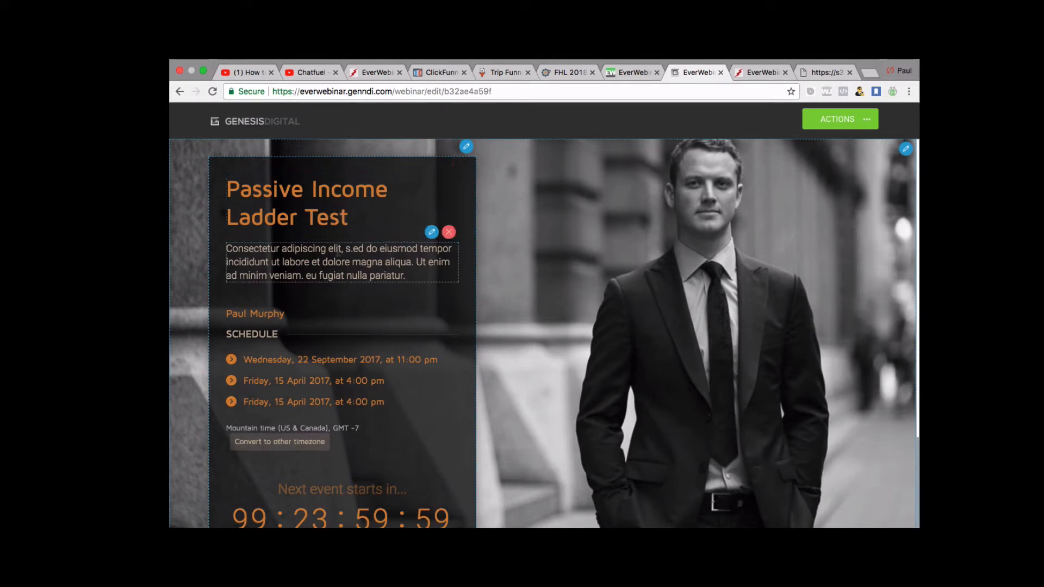
click(431, 163)
click(419, 275)
Inspect the description paragraph, then save the registration page and exit the builder.
scroll(419, 275, down, 3)
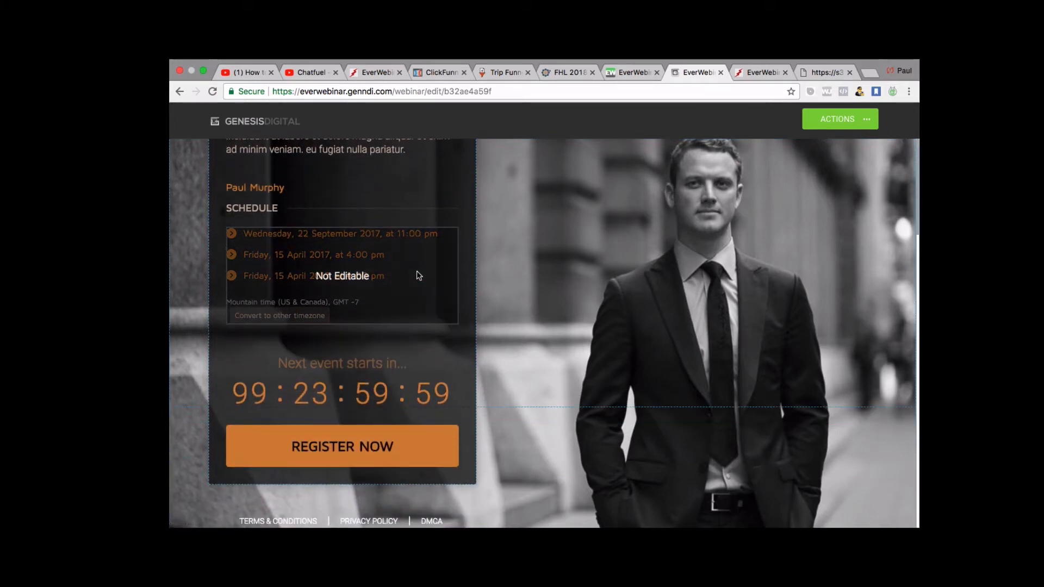
scroll(419, 274, up, 3)
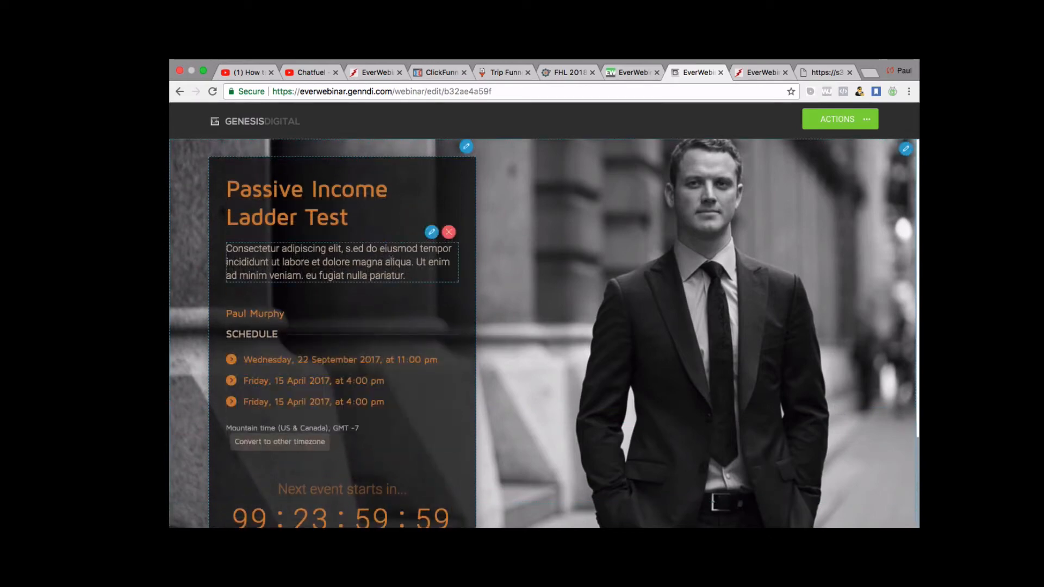
double_click(391, 261)
click(415, 275)
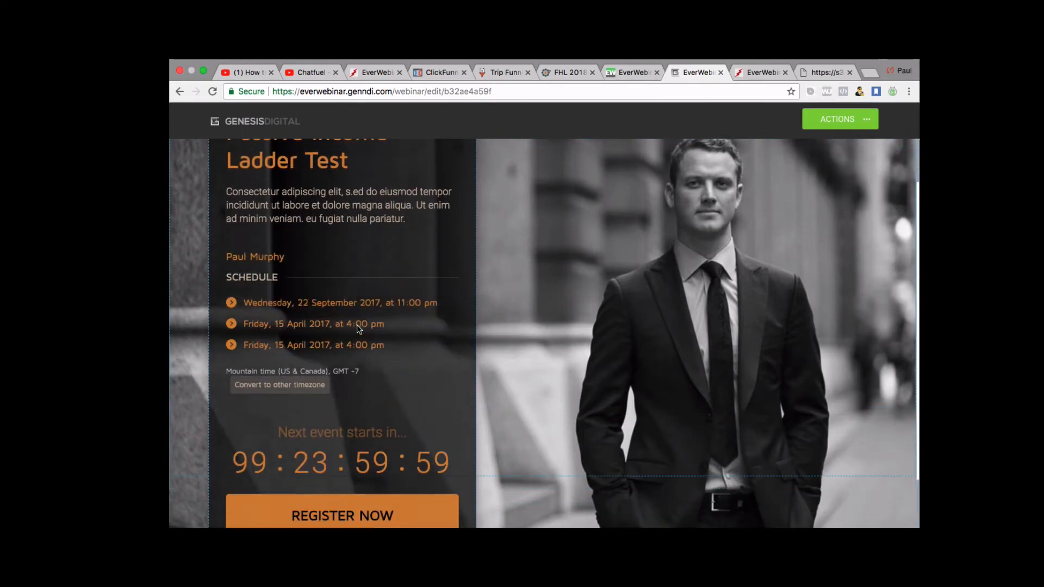
scroll(293, 293, down, 1)
scroll(315, 340, down, 2)
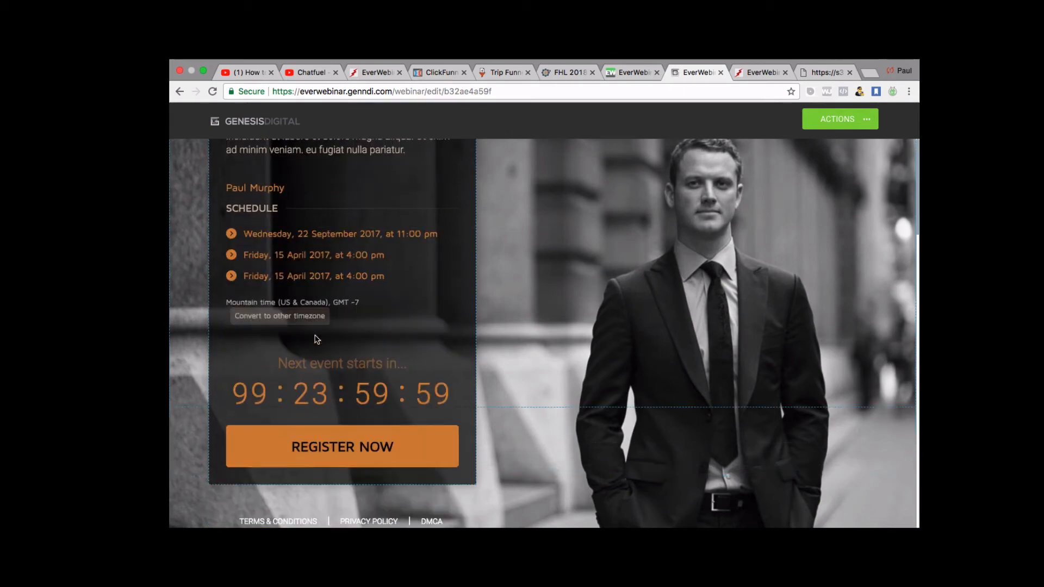
scroll(337, 359, up, 3)
scroll(348, 375, down, 2)
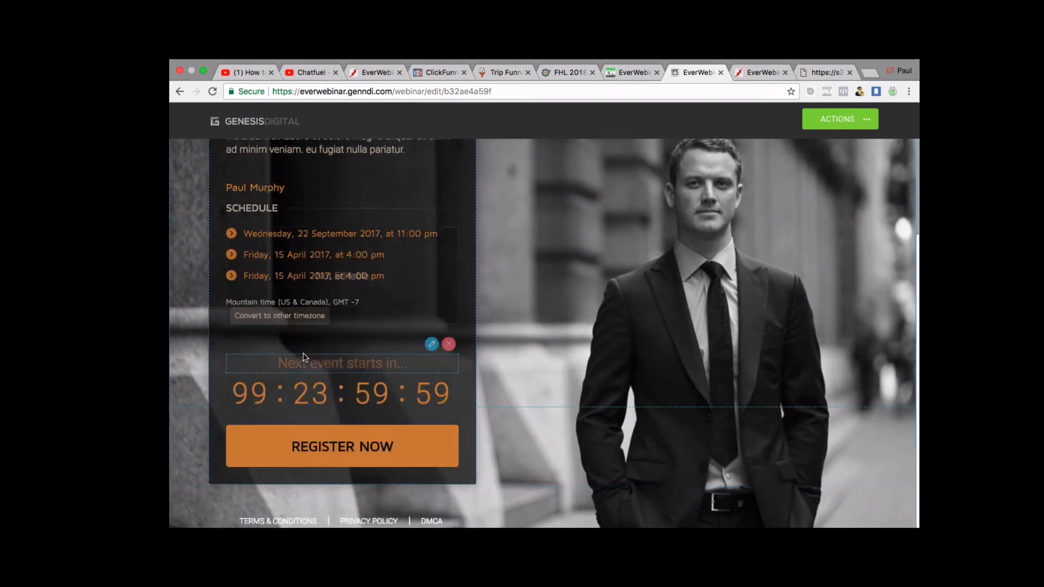
click(864, 120)
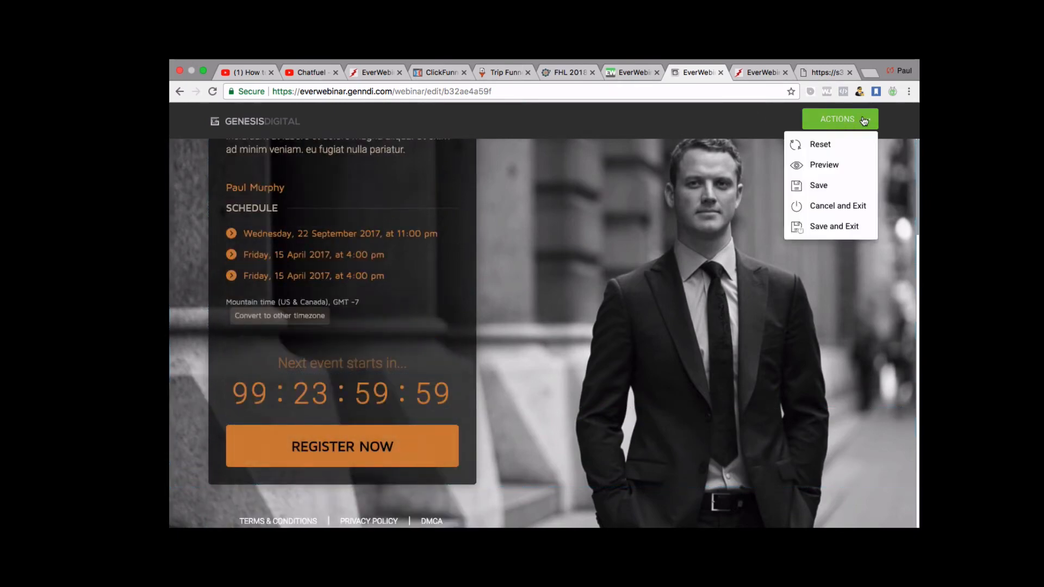
click(832, 226)
Review the template grid and confirm Template 8 for the registration page and process.
scroll(760, 361, down, 1)
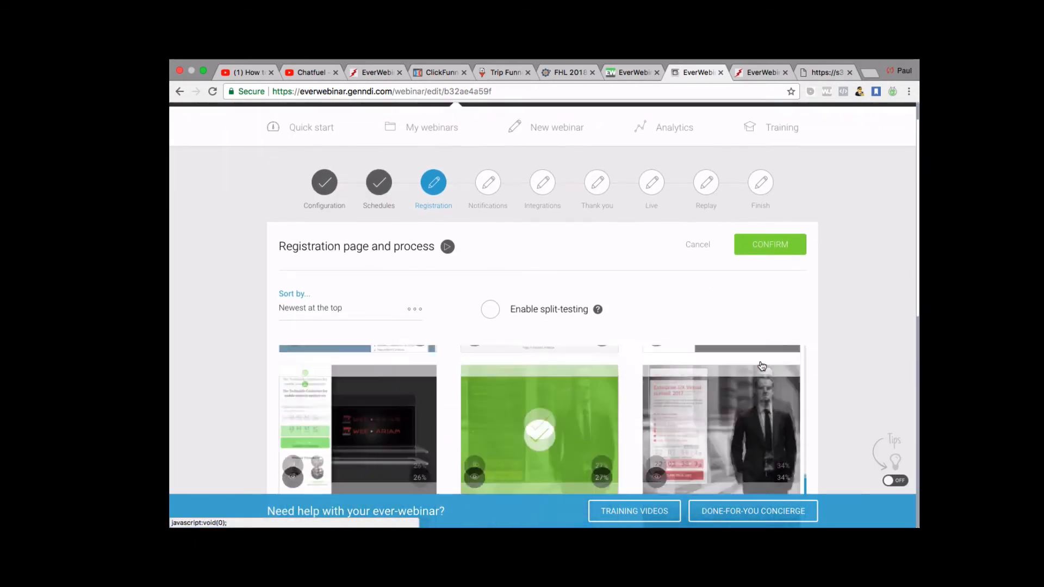
scroll(597, 296, down, 1)
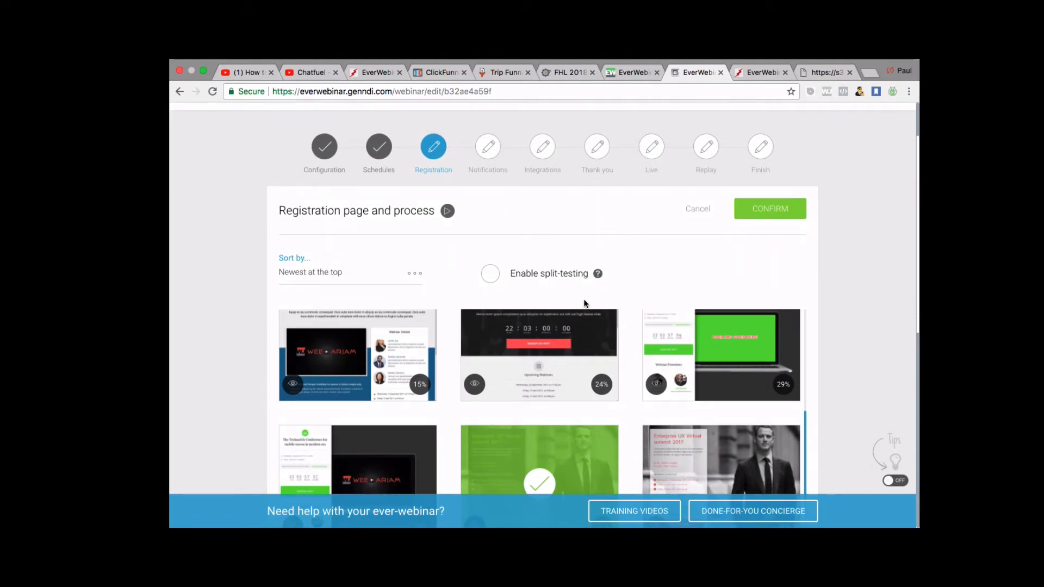
mouse_move(527, 321)
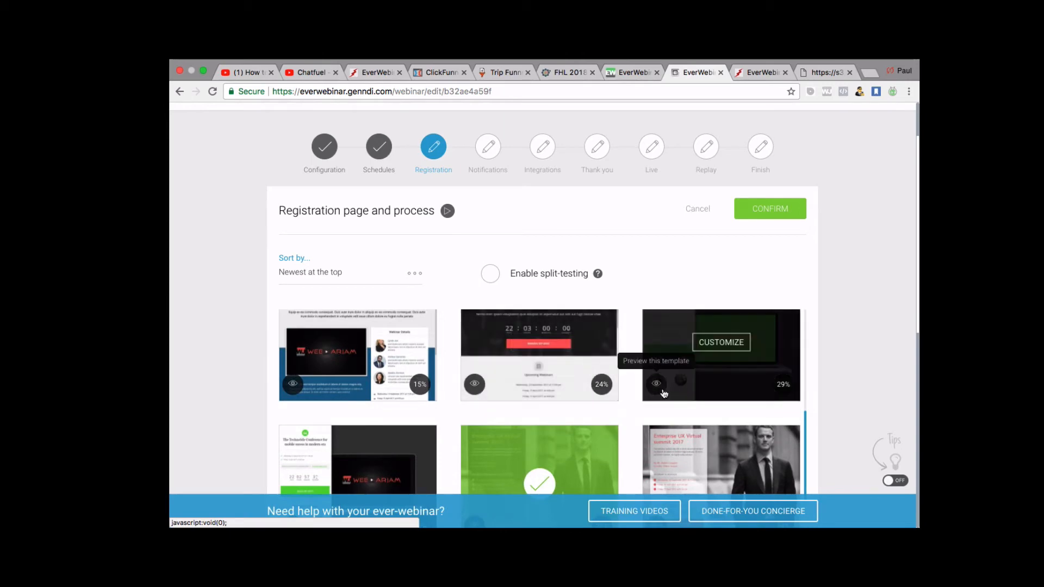
scroll(580, 373, down, 1)
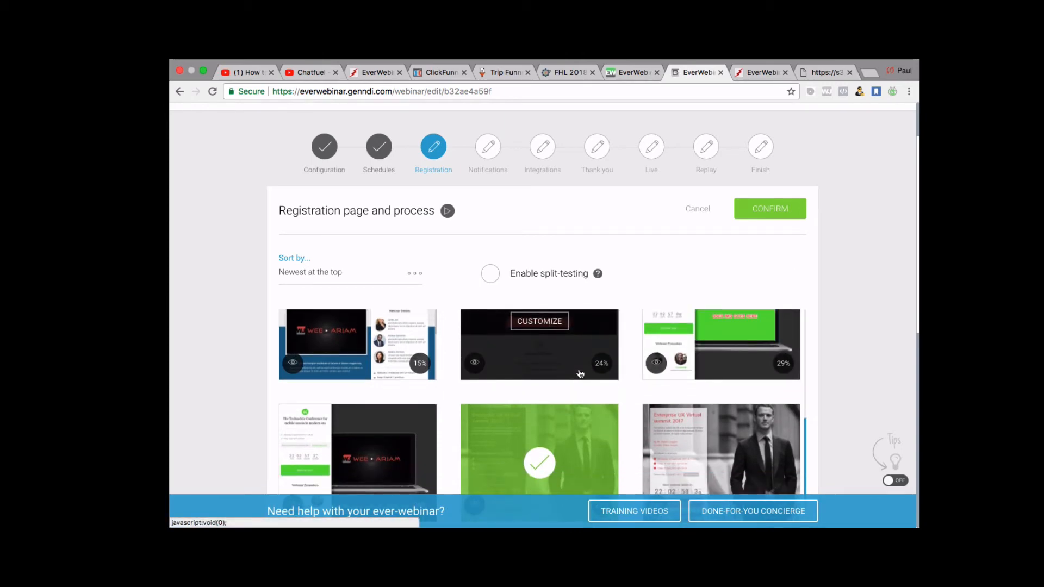
scroll(580, 373, down, 3)
scroll(581, 374, up, 6)
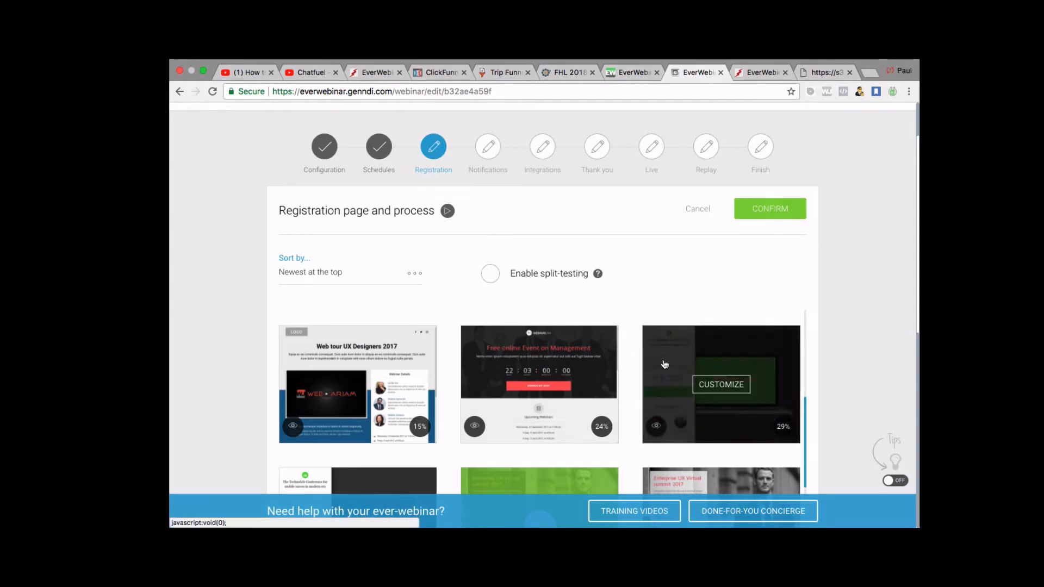
scroll(497, 298, down, 2)
scroll(496, 298, up, 3)
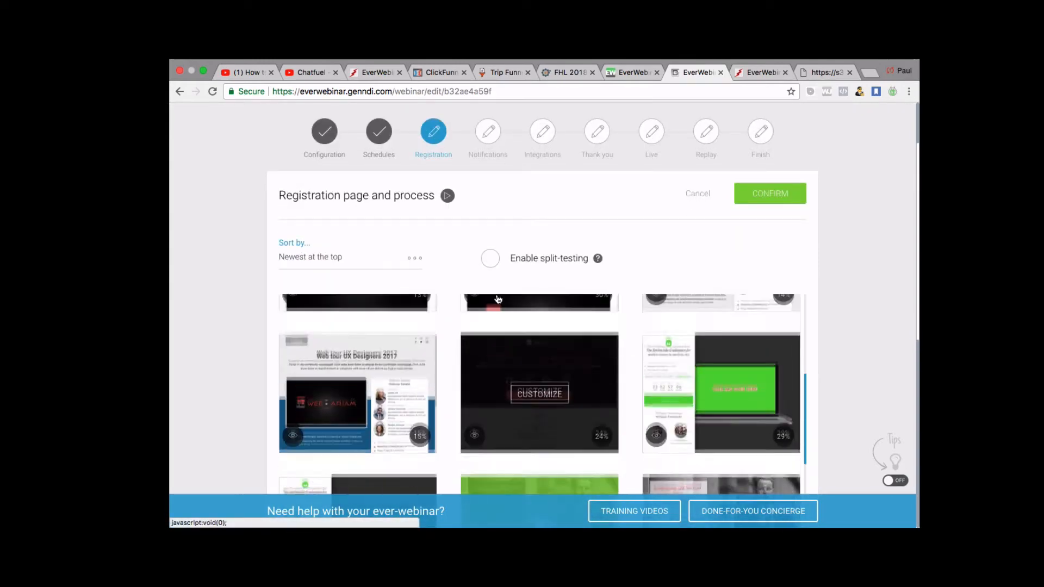
scroll(531, 406, up, 2)
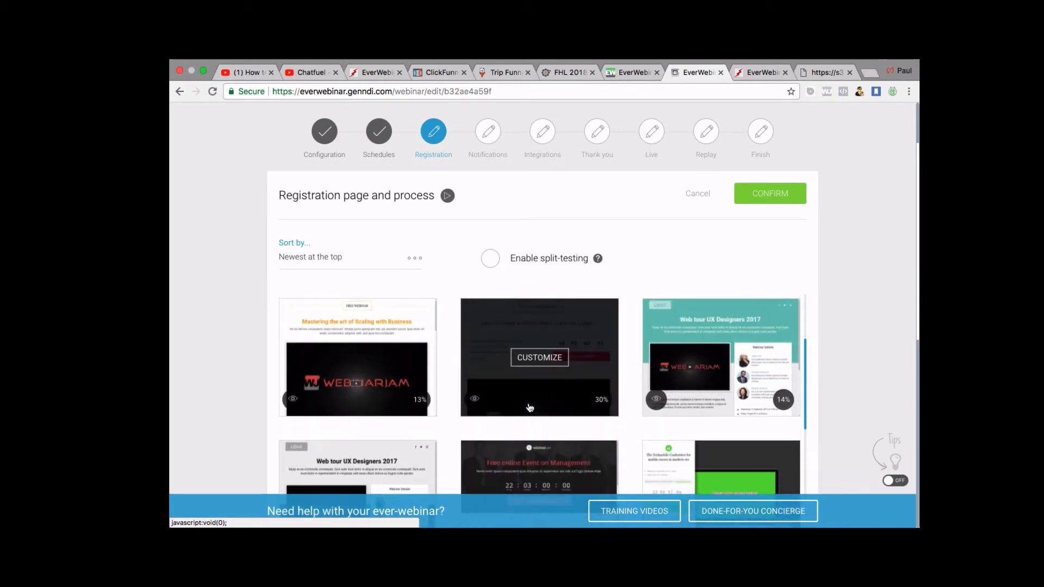
scroll(549, 403, down, 2)
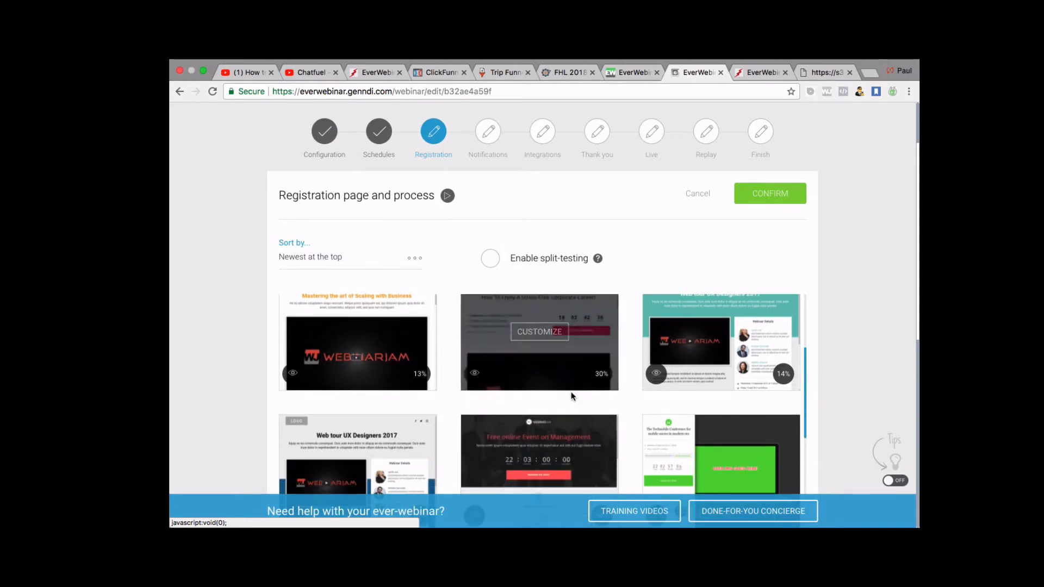
scroll(571, 394, down, 1)
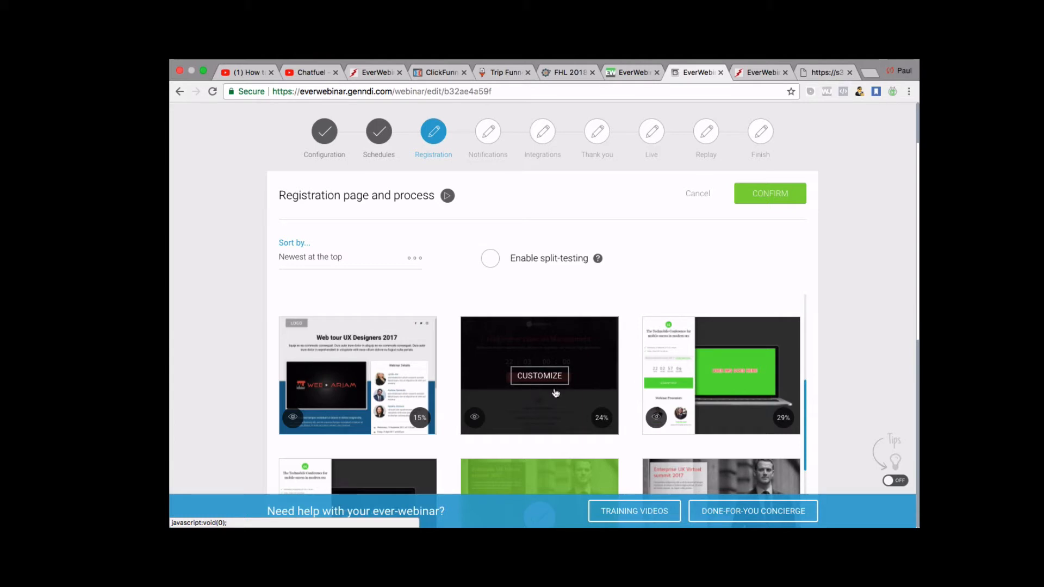
scroll(596, 385, down, 1)
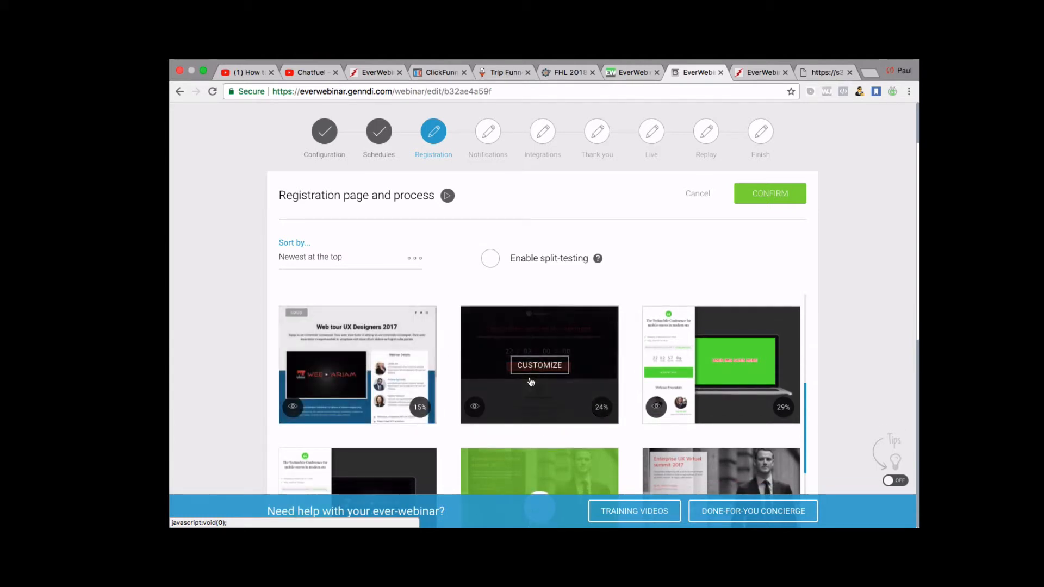
scroll(530, 381, up, 2)
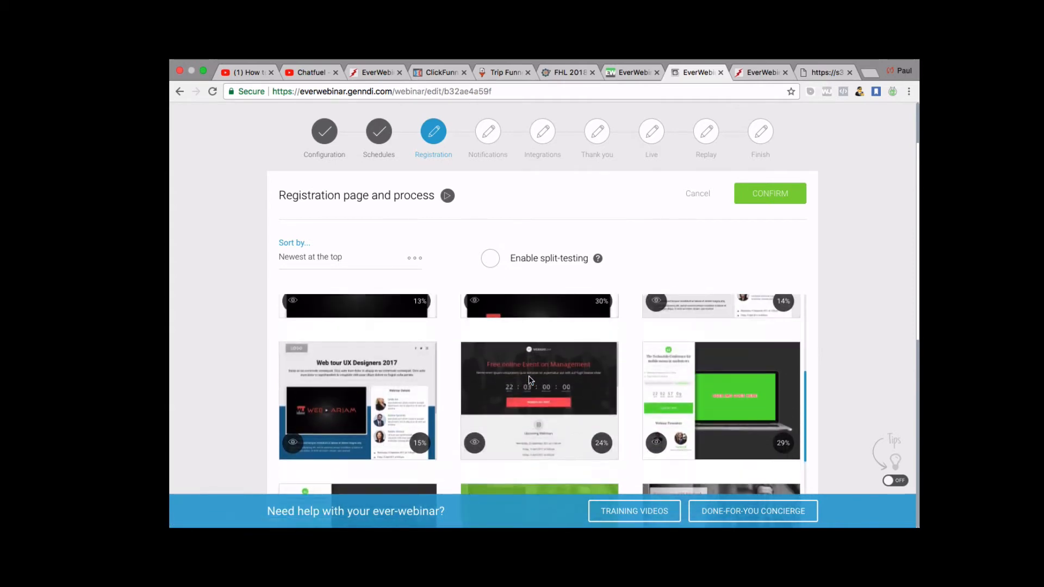
scroll(530, 381, up, 1)
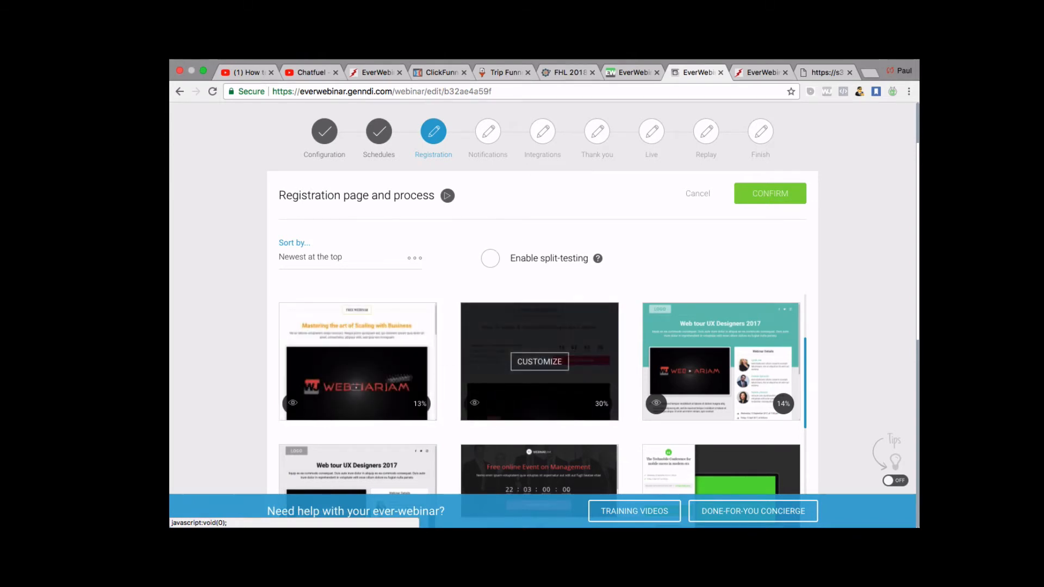
scroll(500, 332, down, 2)
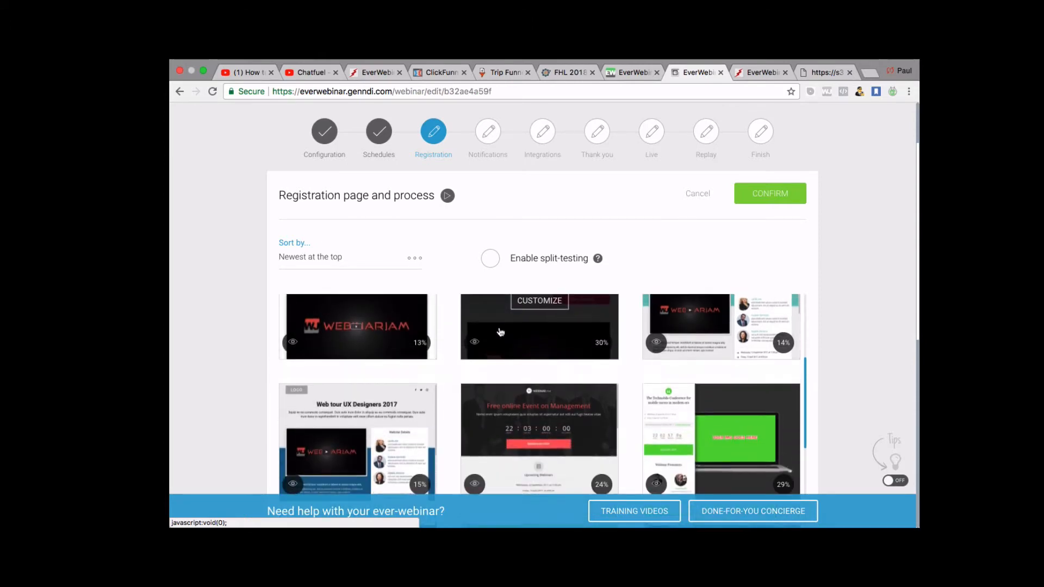
scroll(500, 332, down, 2)
scroll(919, 120, up, 2)
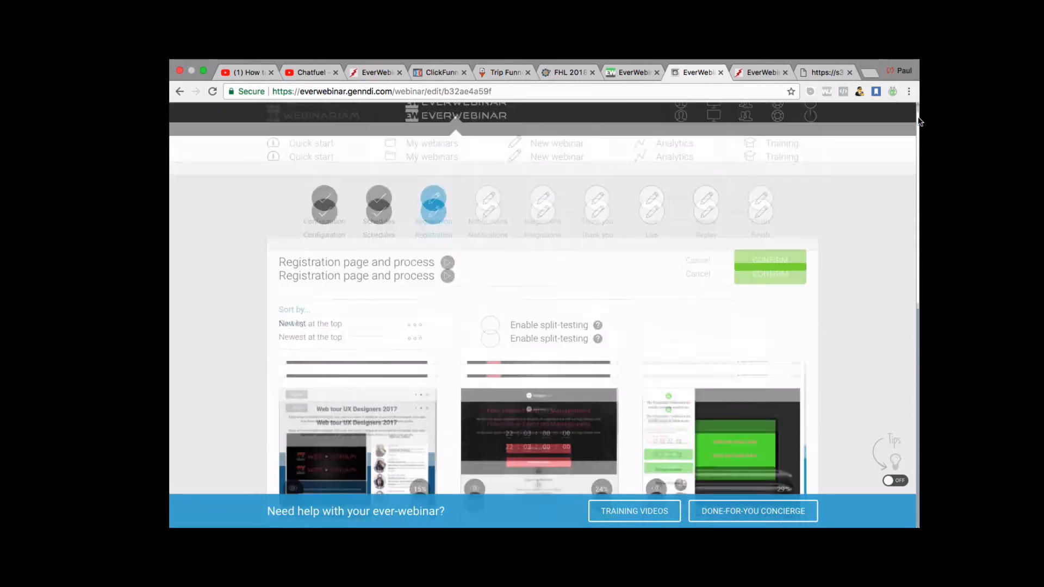
scroll(919, 121, up, 1)
scroll(889, 256, down, 6)
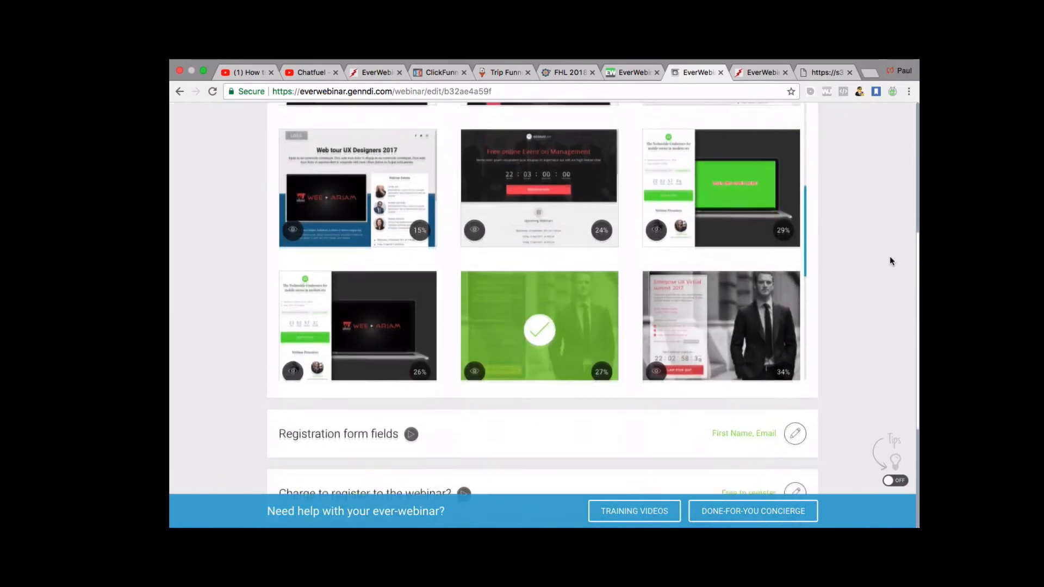
scroll(890, 256, up, 3)
scroll(890, 258, up, 3)
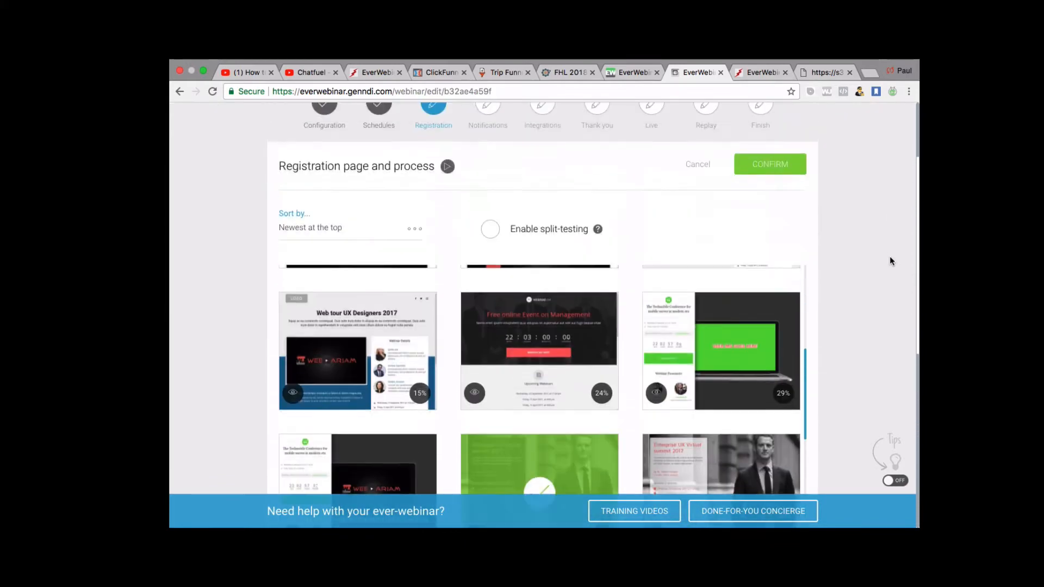
scroll(889, 261, down, 2)
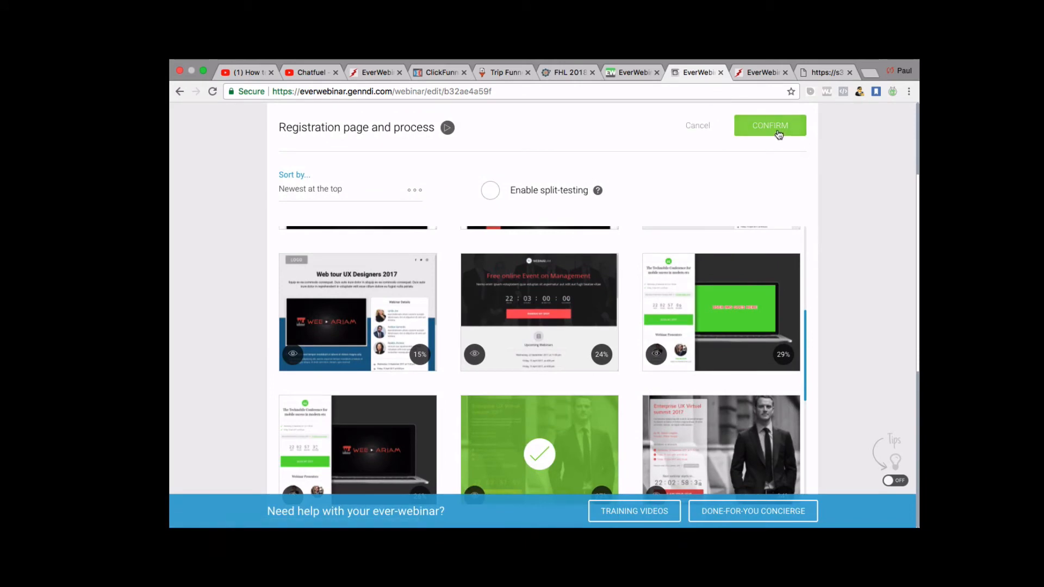
scroll(713, 201, up, 2)
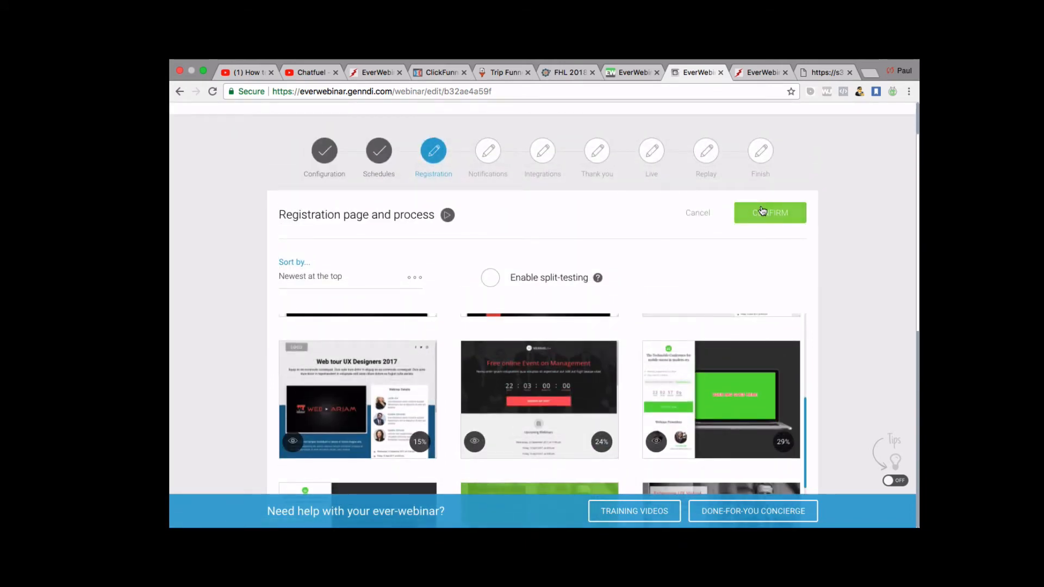
click(763, 211)
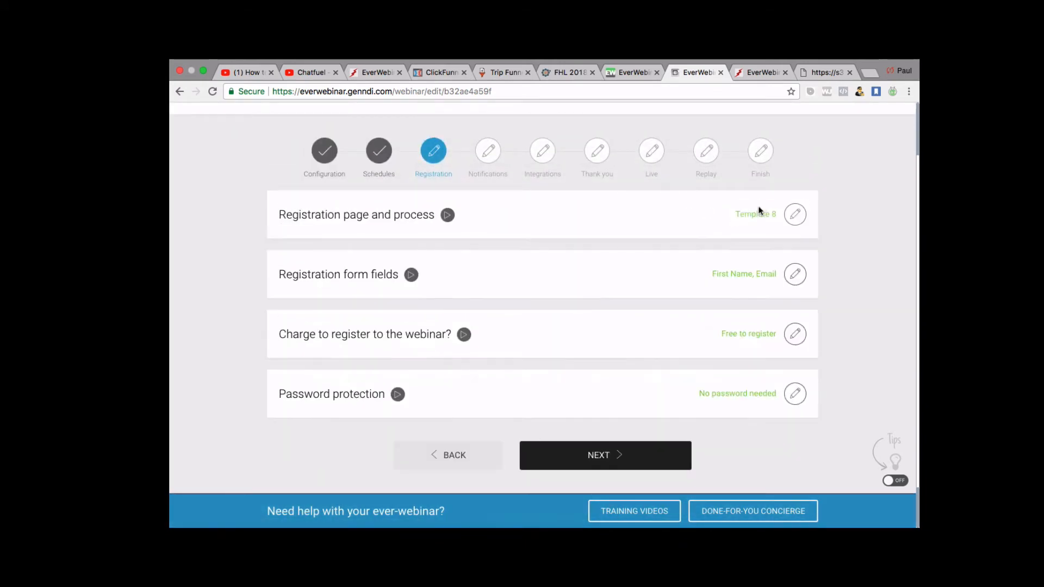
click(795, 274)
scroll(679, 329, down, 2)
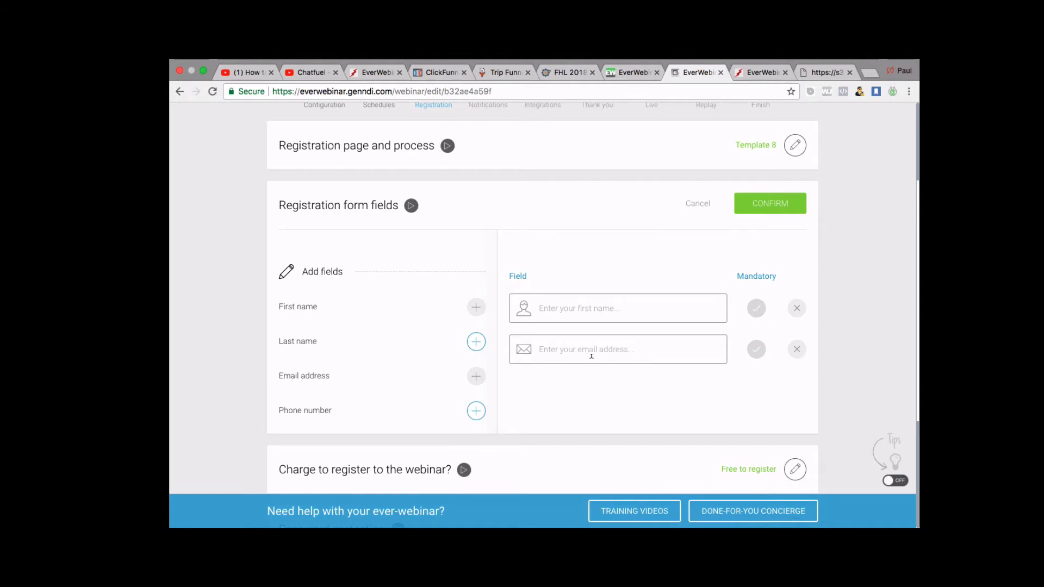
scroll(591, 356, down, 1)
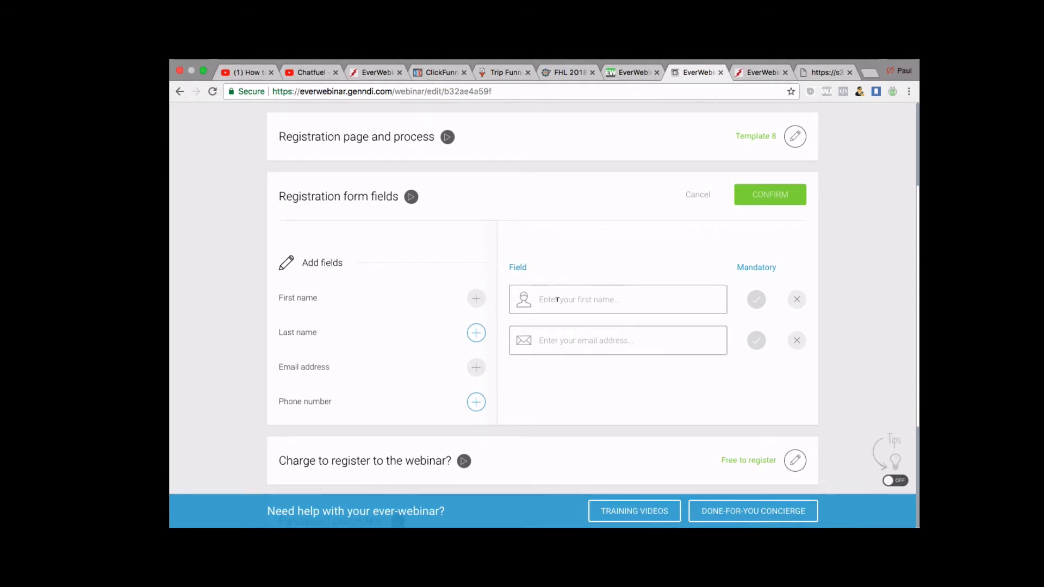
scroll(558, 299, down, 5)
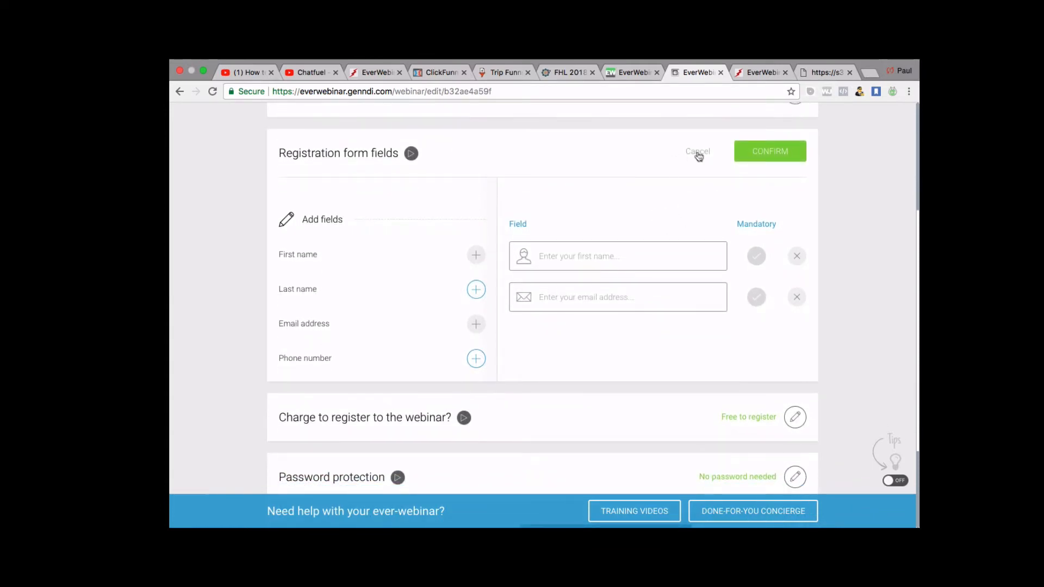
click(780, 156)
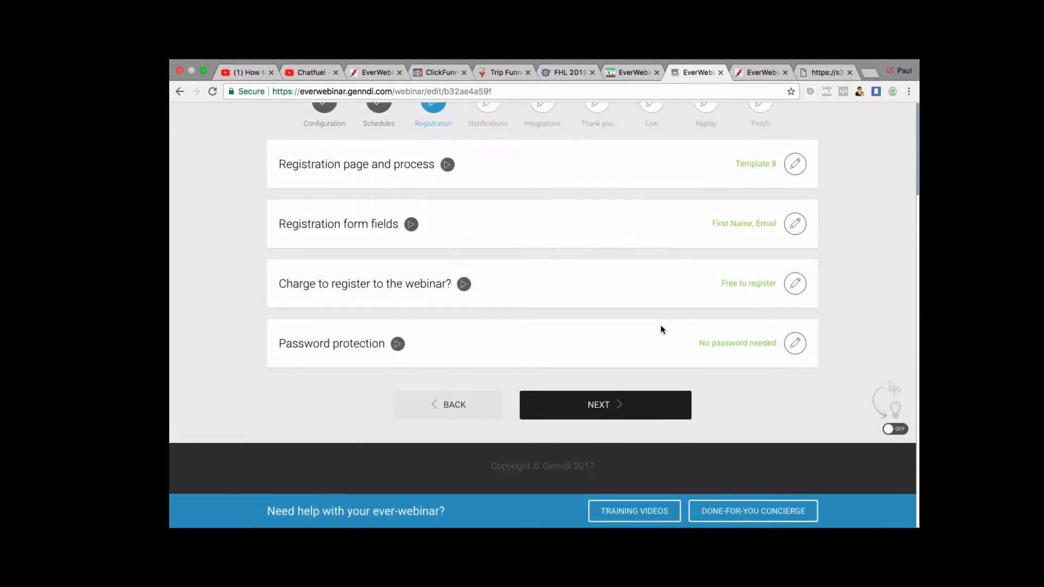
scroll(661, 329, up, 1)
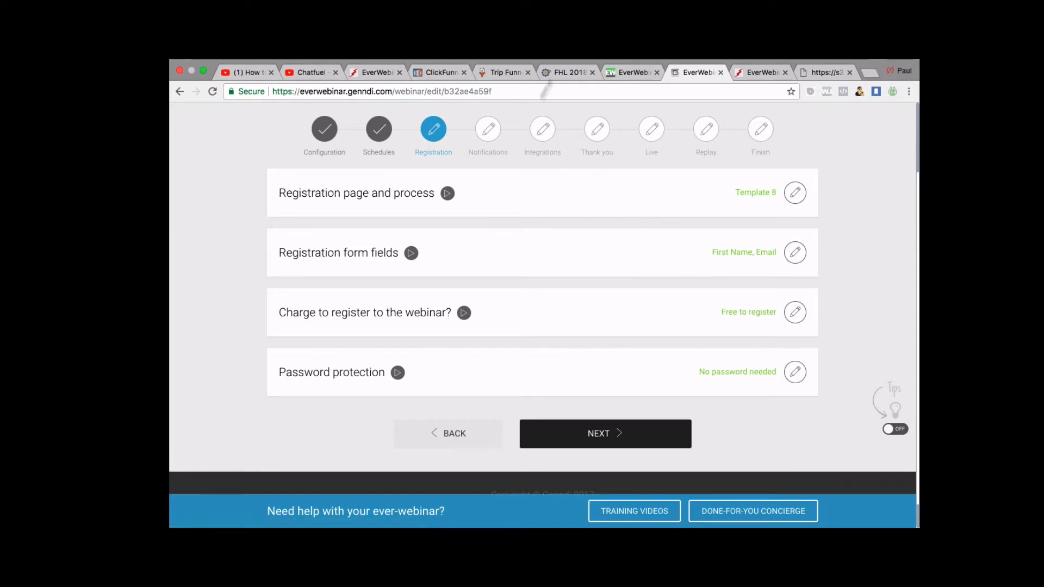
scroll(627, 282, down, 1)
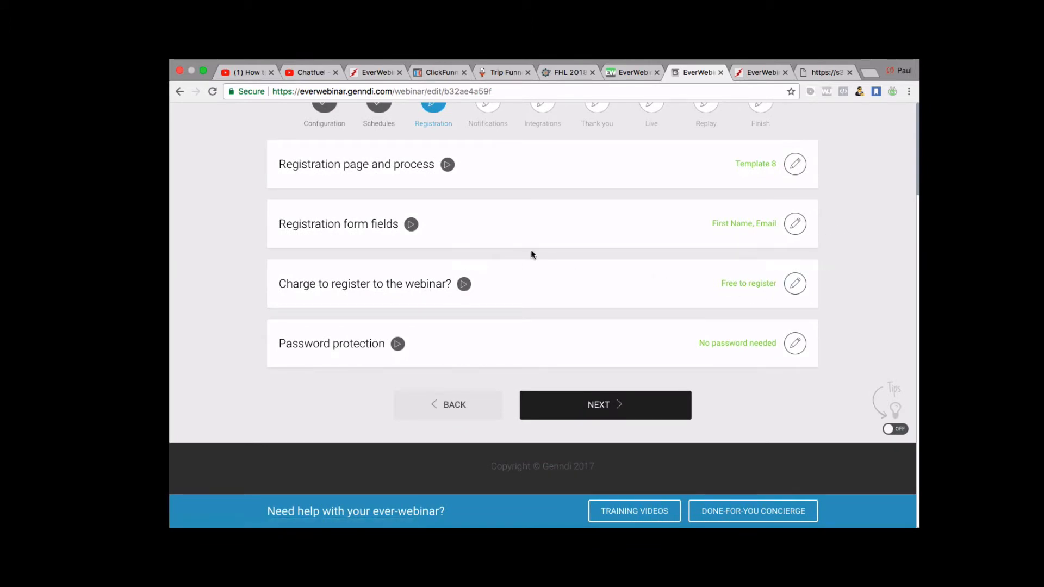
click(793, 284)
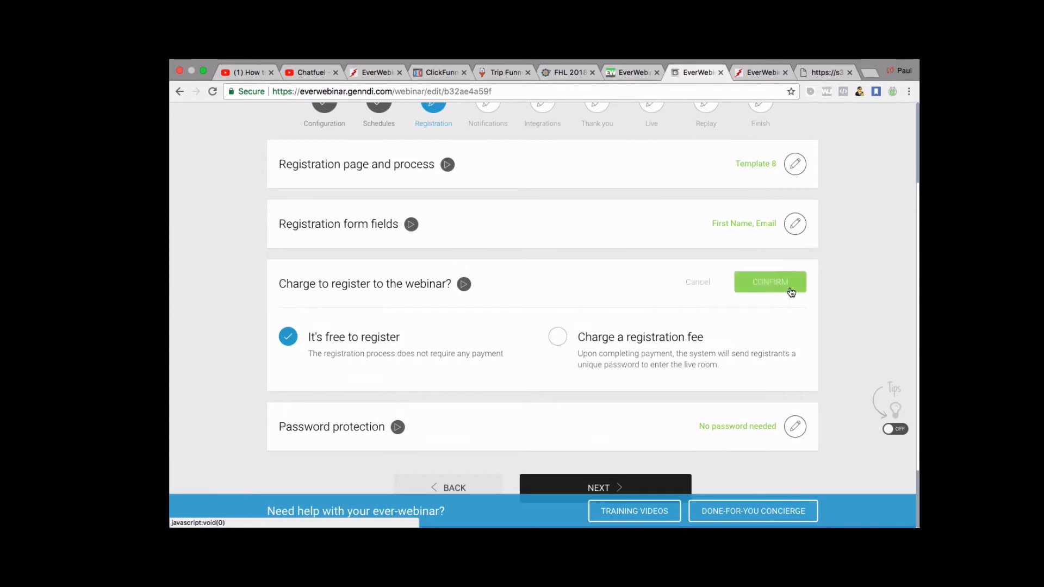
click(558, 262)
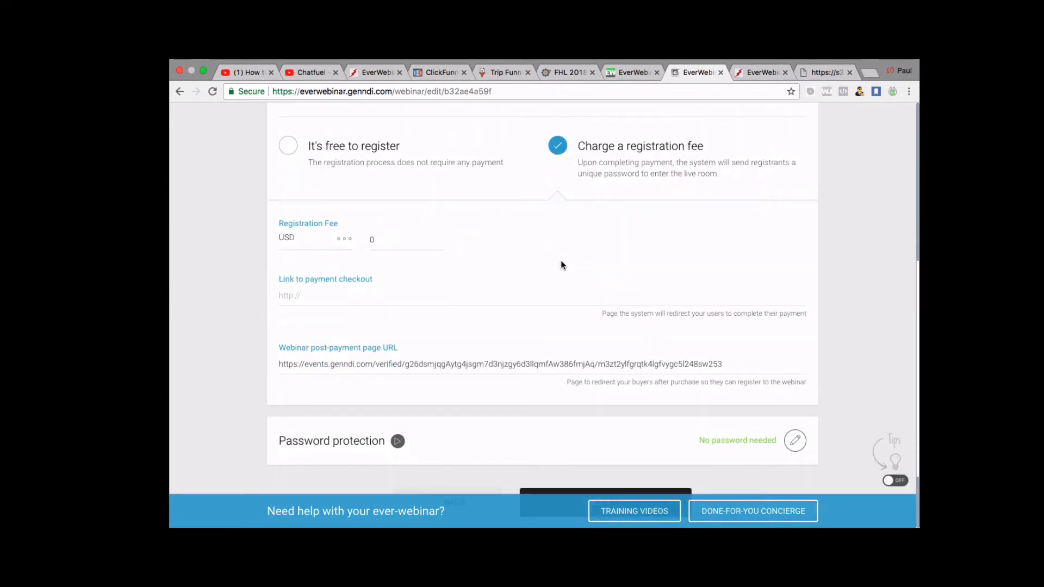
click(289, 146)
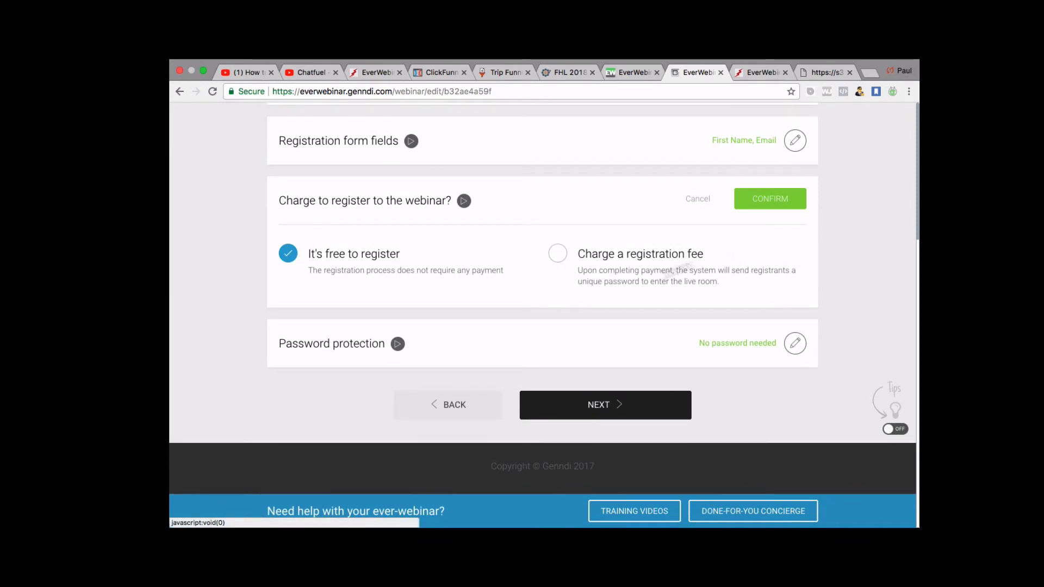
click(783, 208)
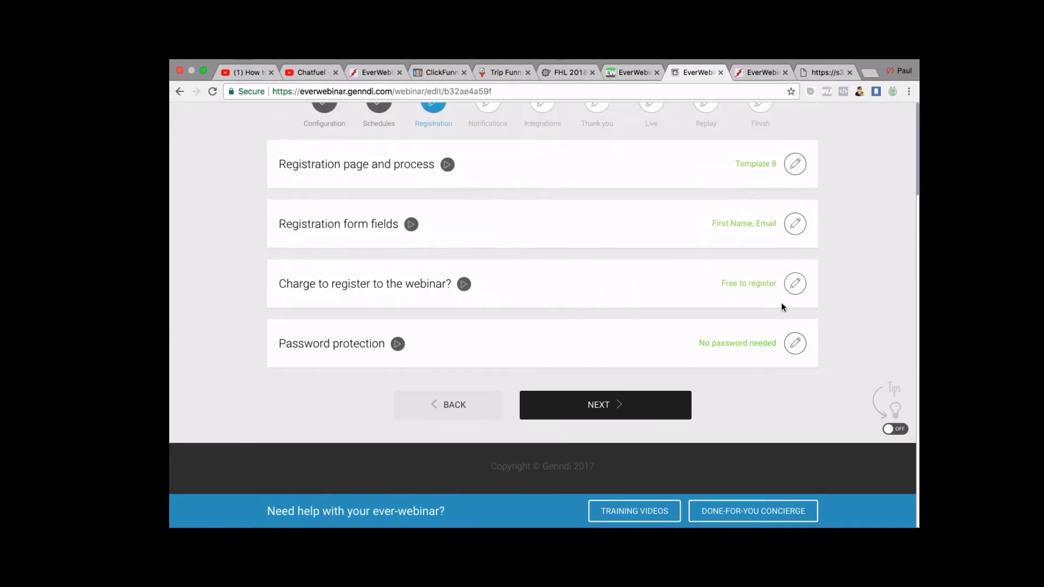
Confirm No password needed and advance to Notifications, showing 2 emails and 0 phone notifications.
click(797, 342)
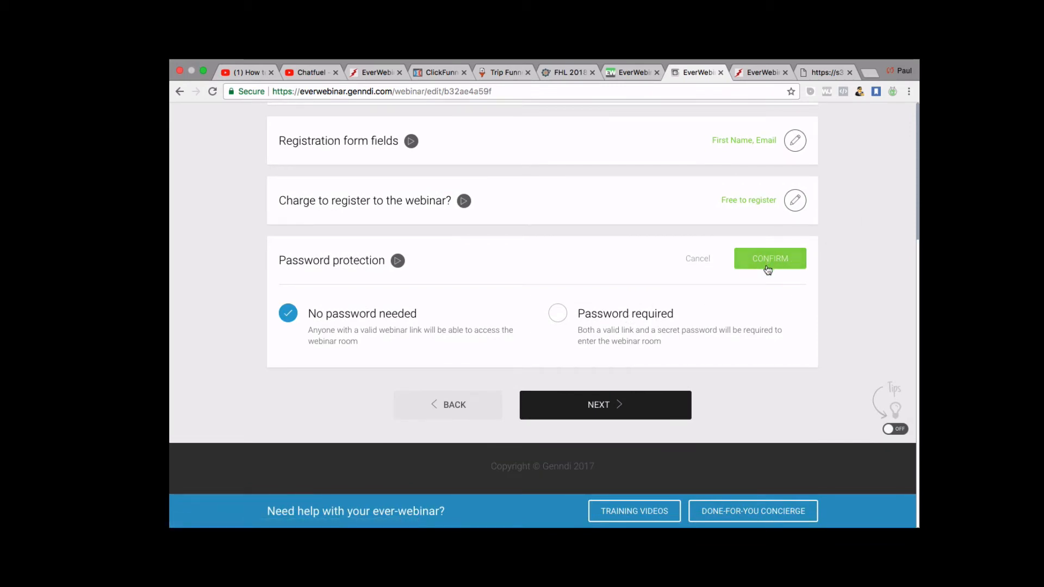
click(626, 402)
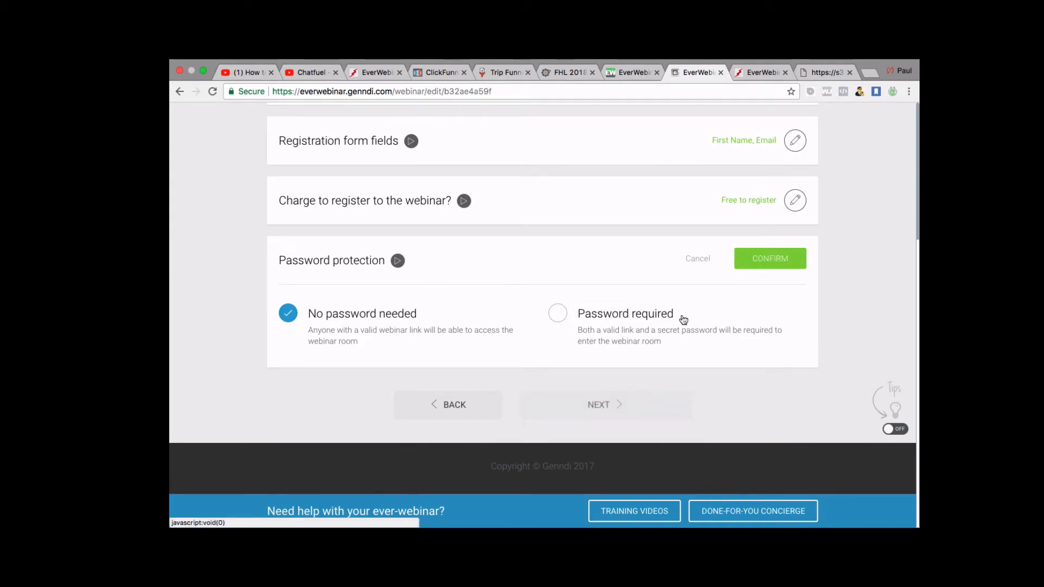
scroll(634, 383, up, 2)
scroll(634, 383, down, 2)
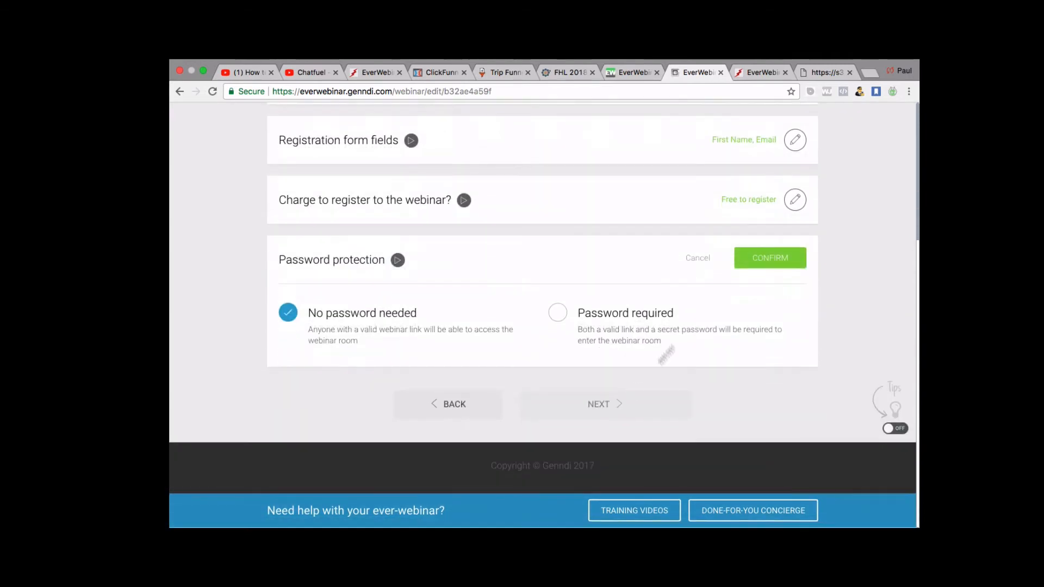
click(774, 265)
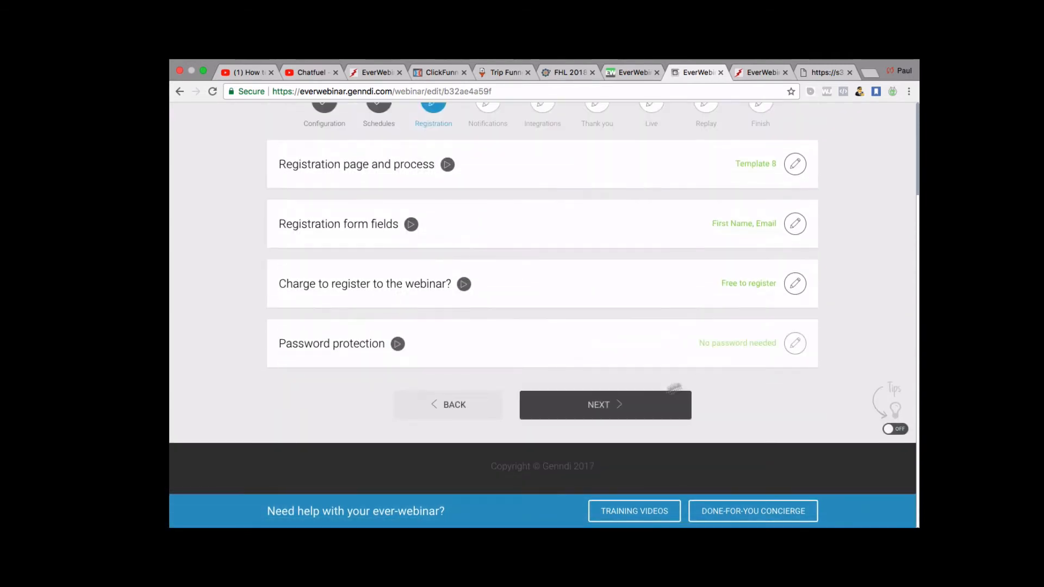
click(618, 408)
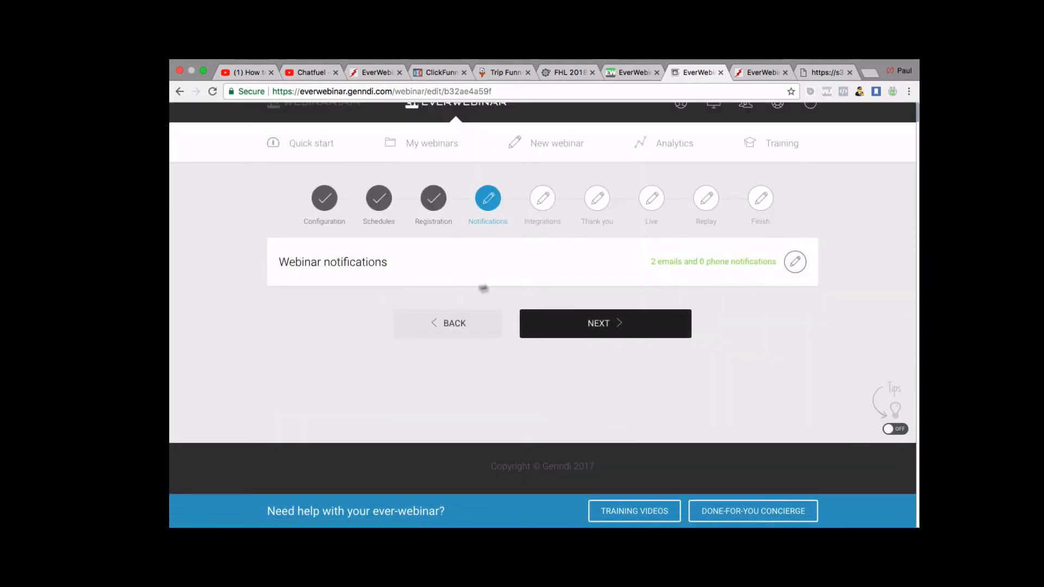
Open the webinar notifications editor, review the Twilio call/SMS settings, then close them.
click(795, 263)
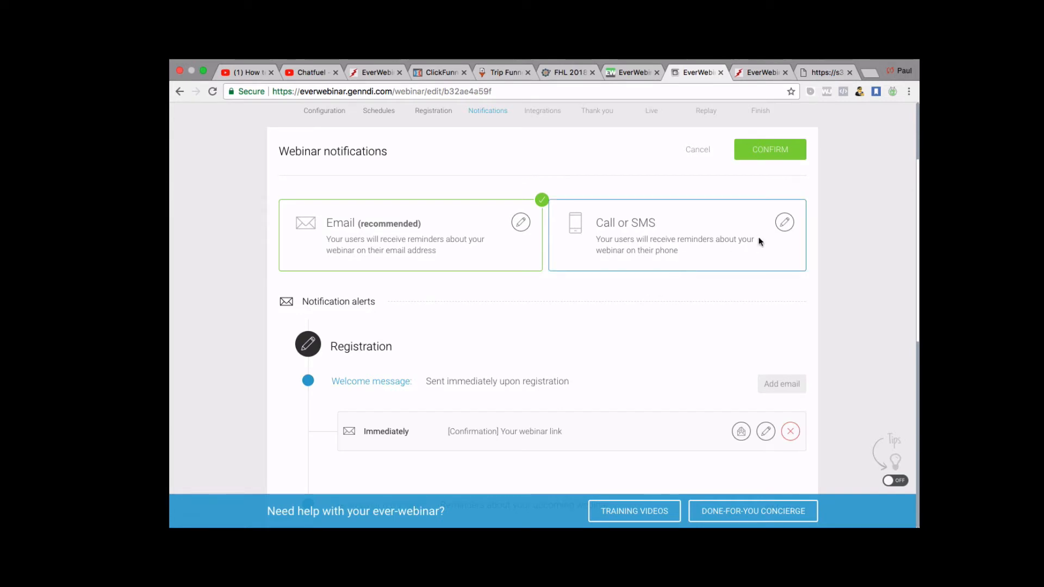
click(784, 222)
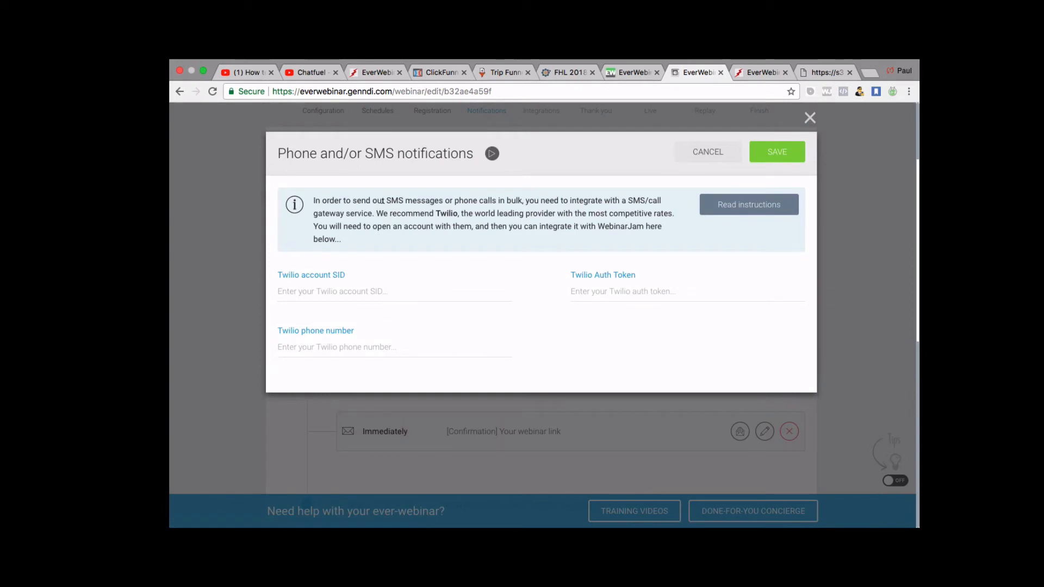
drag(382, 201, 383, 221)
click(383, 219)
scroll(444, 223, down, 1)
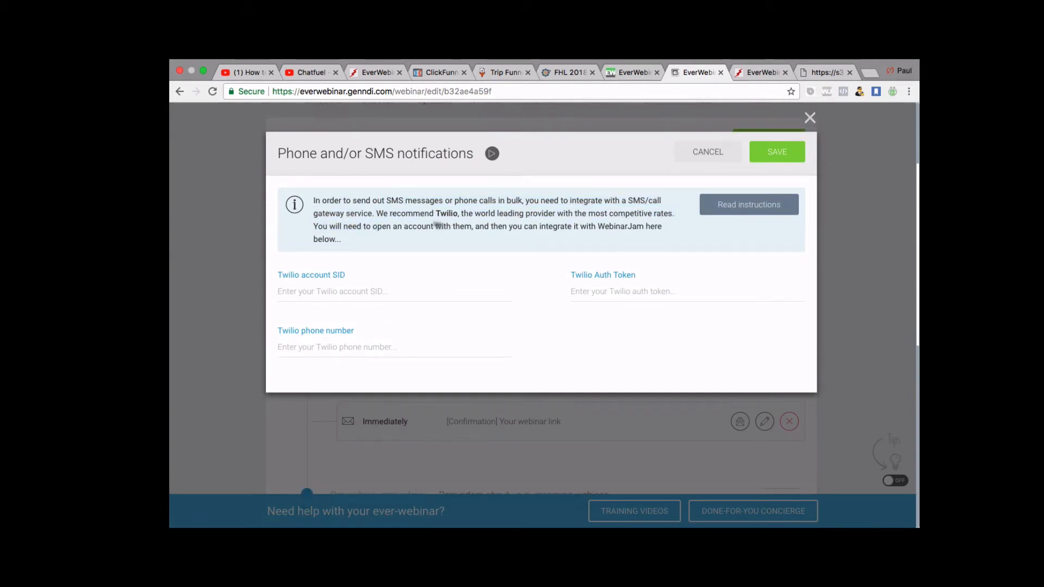
click(811, 117)
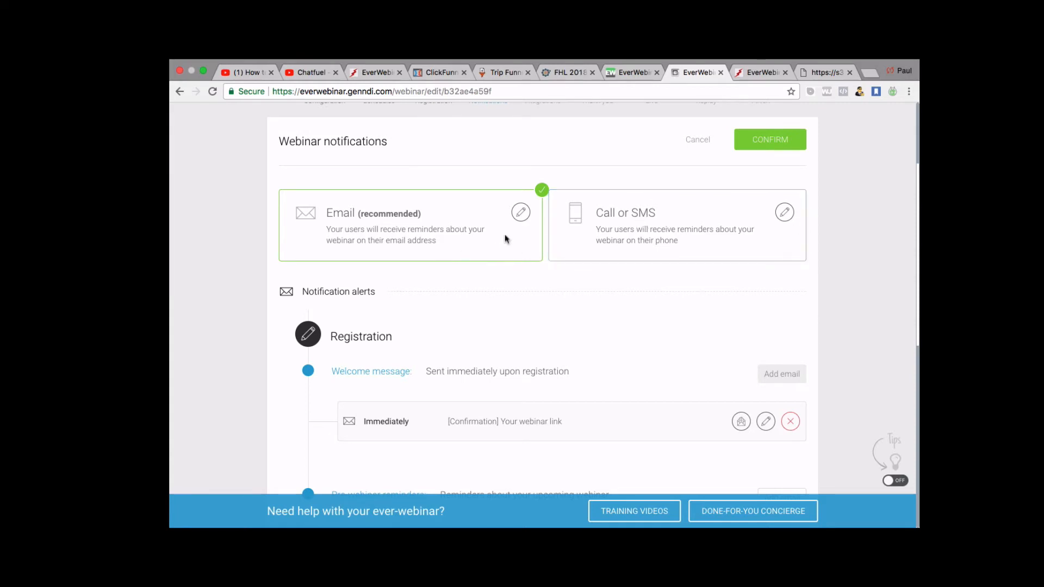
scroll(504, 234, down, 4)
scroll(504, 229, up, 5)
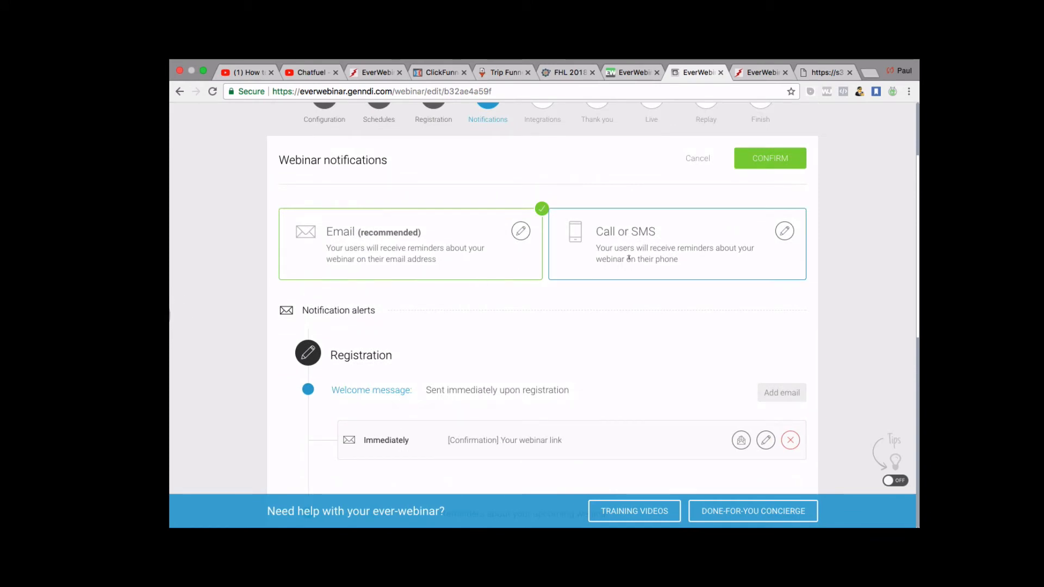
scroll(629, 260, down, 5)
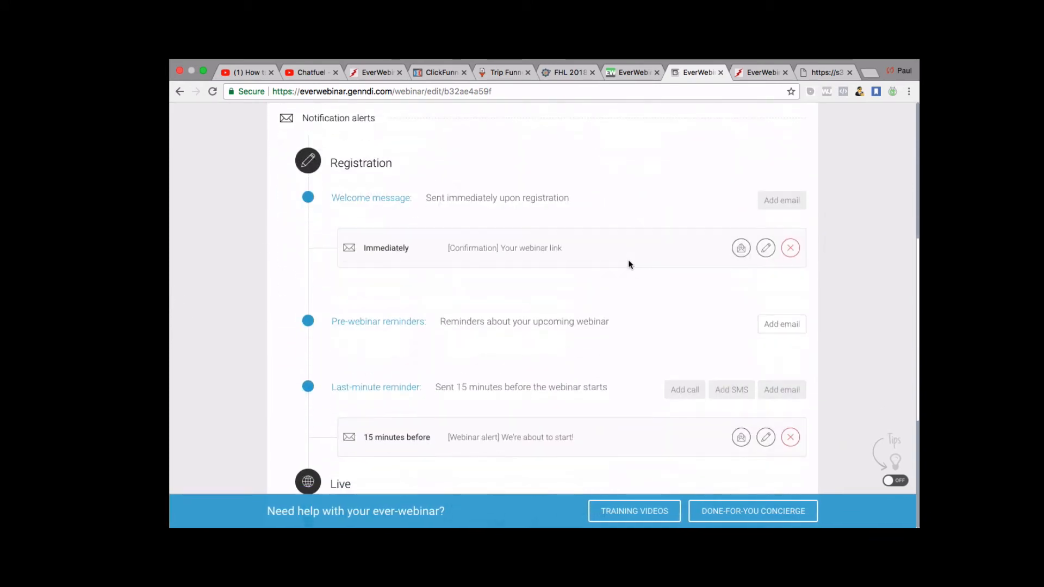
scroll(628, 260, up, 3)
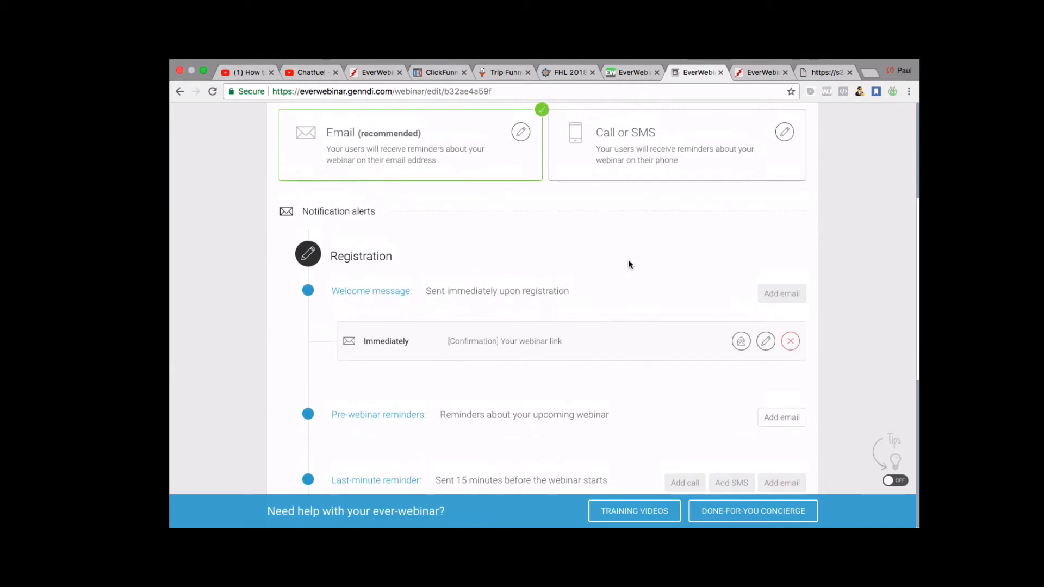
scroll(728, 186, down, 4)
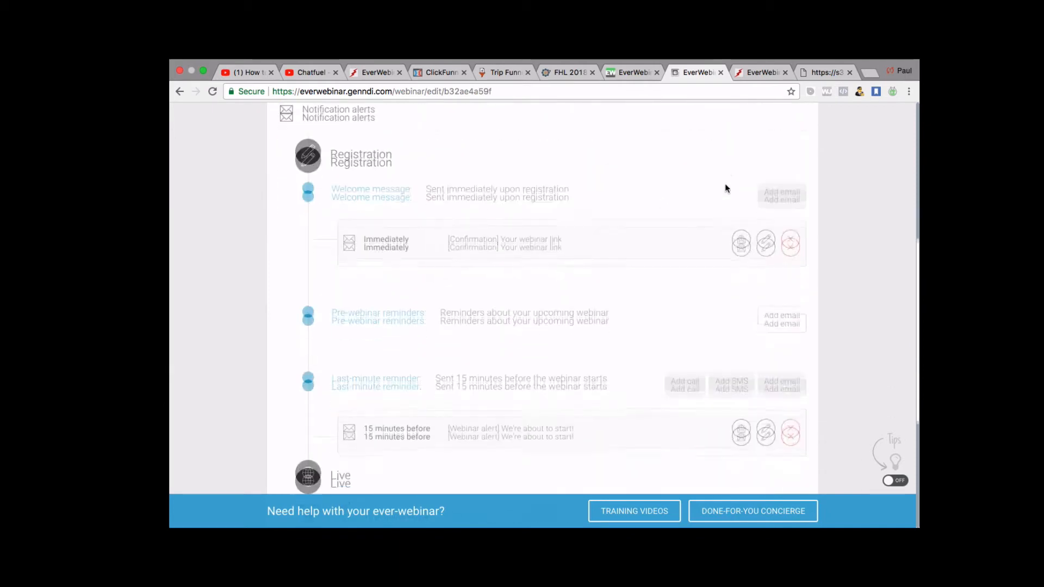
scroll(484, 315, down, 5)
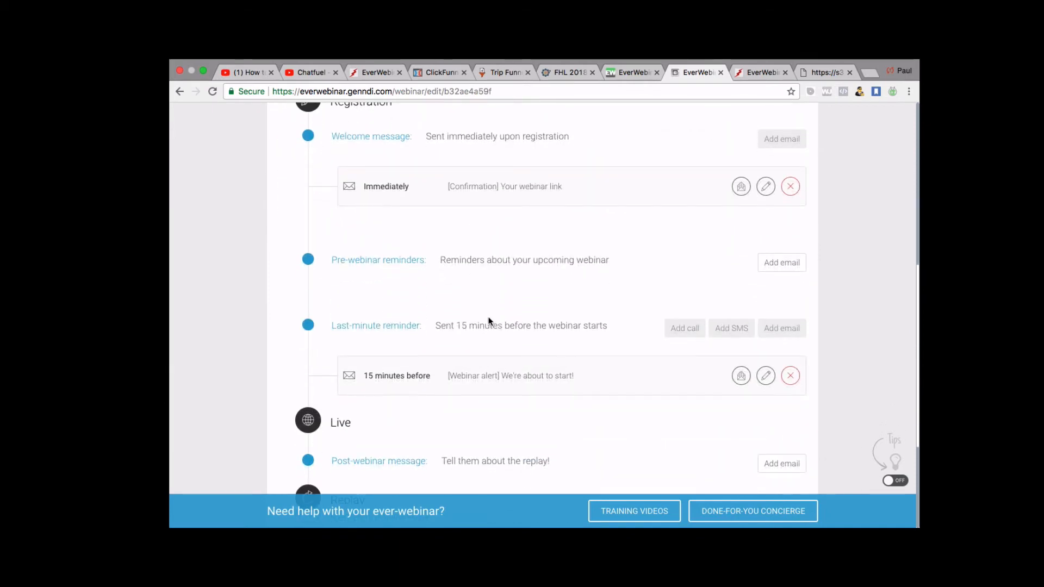
scroll(489, 320, up, 10)
scroll(489, 321, down, 5)
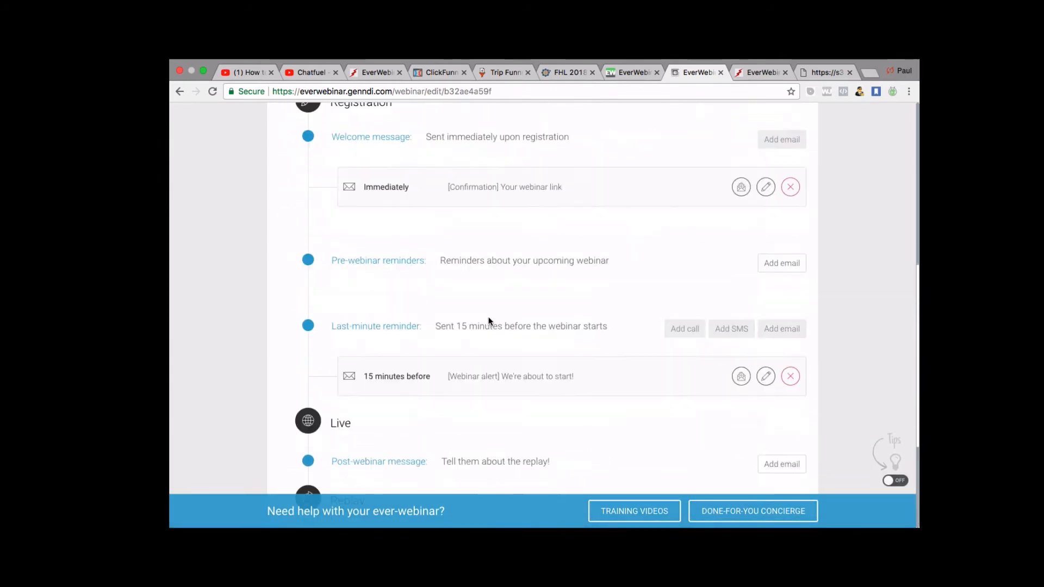
scroll(488, 318, up, 2)
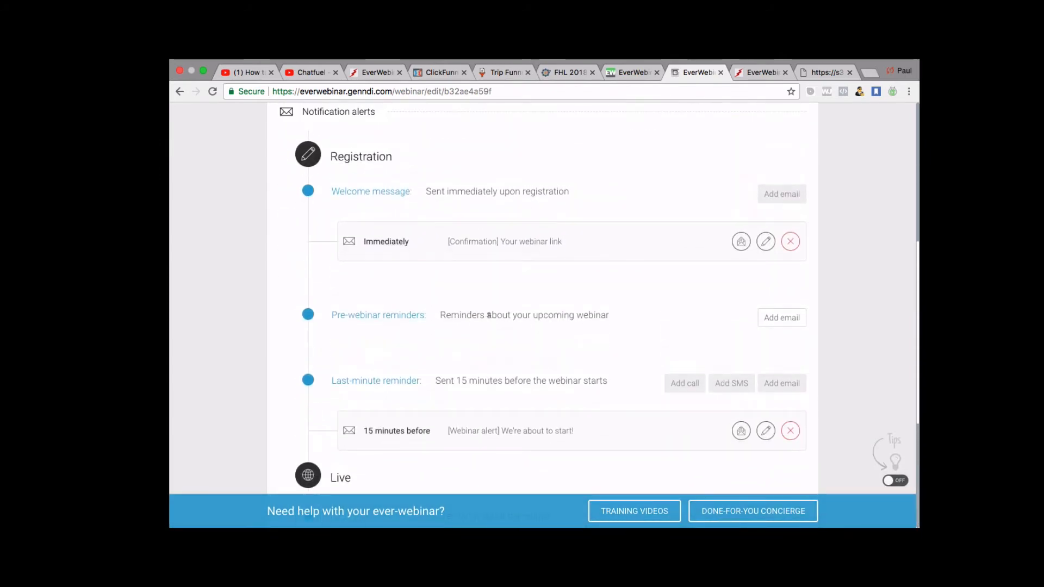
scroll(554, 298, down, 5)
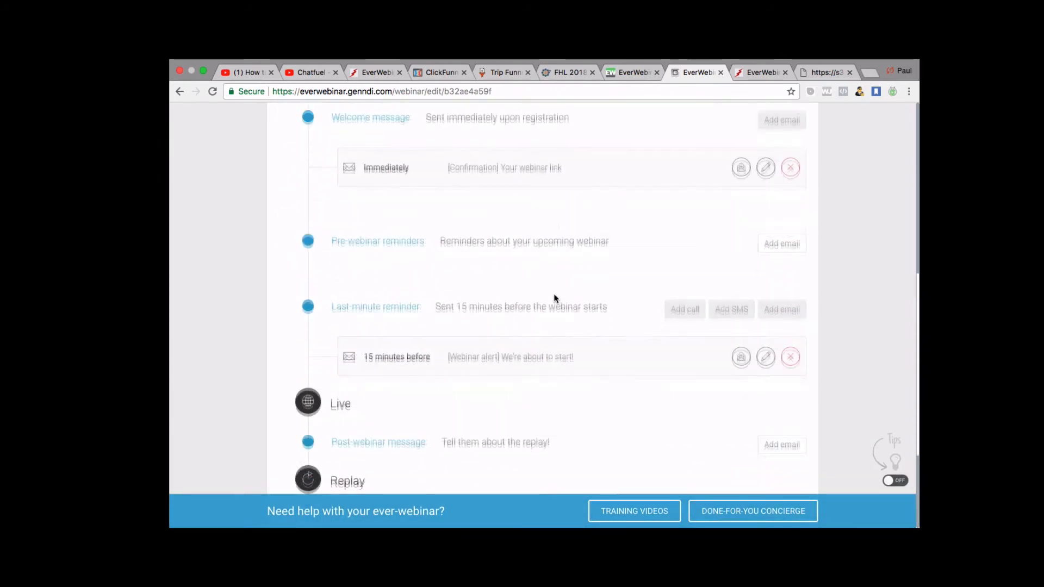
scroll(555, 298, up, 5)
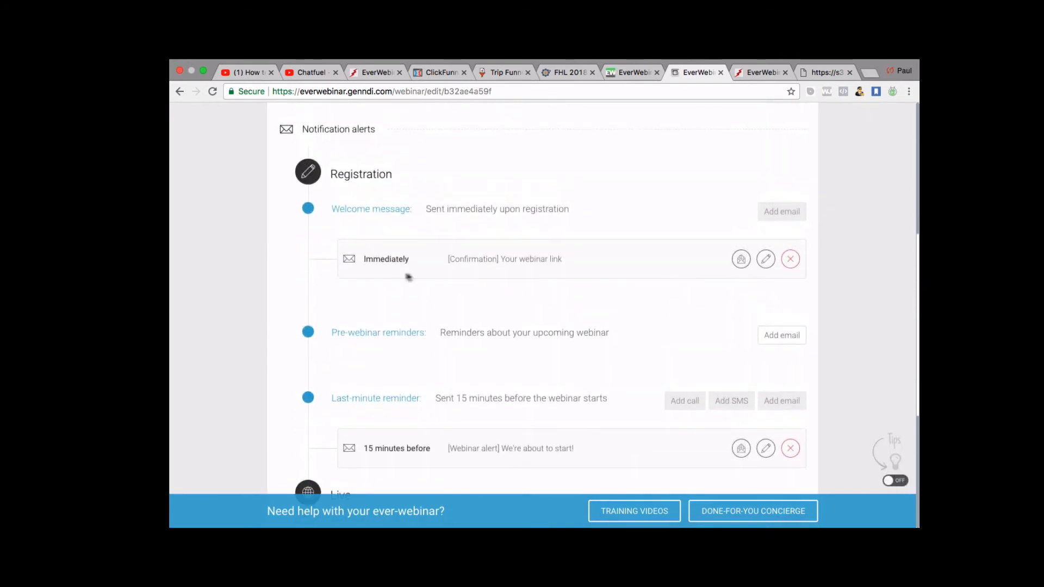
scroll(377, 266, down, 1)
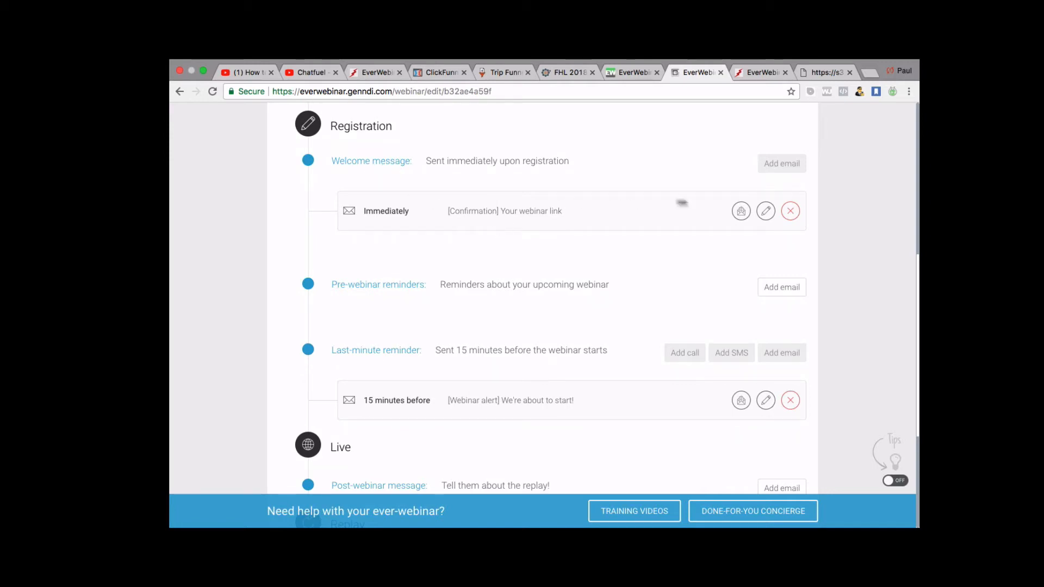
click(766, 212)
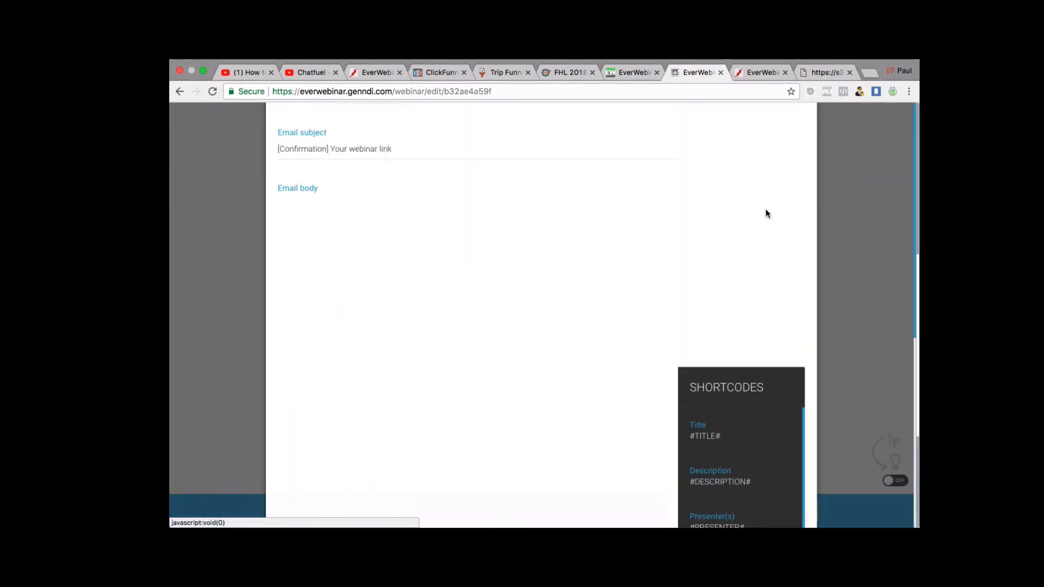
scroll(489, 304, down, 3)
scroll(447, 358, down, 5)
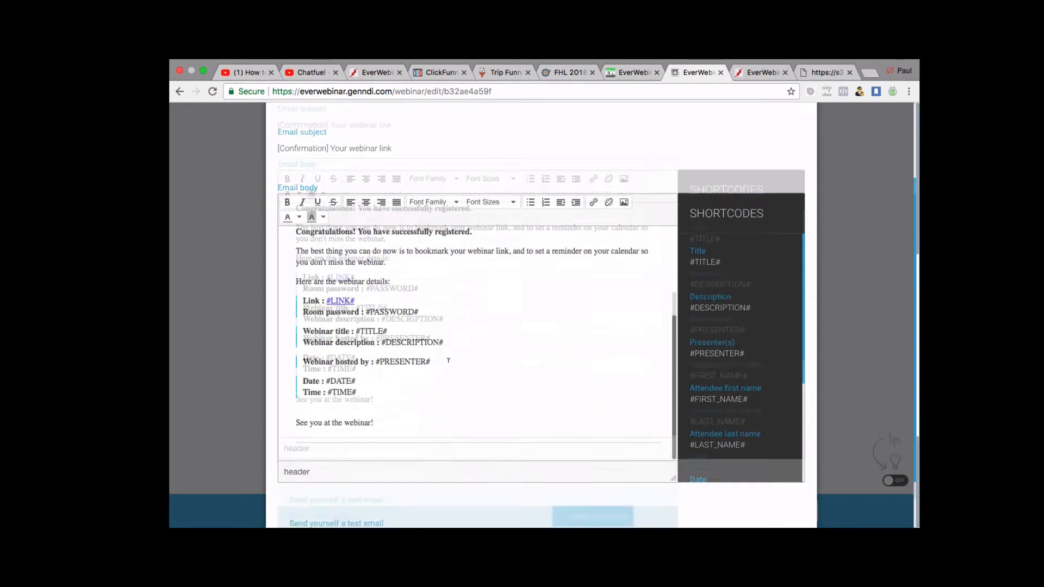
scroll(448, 360, up, 5)
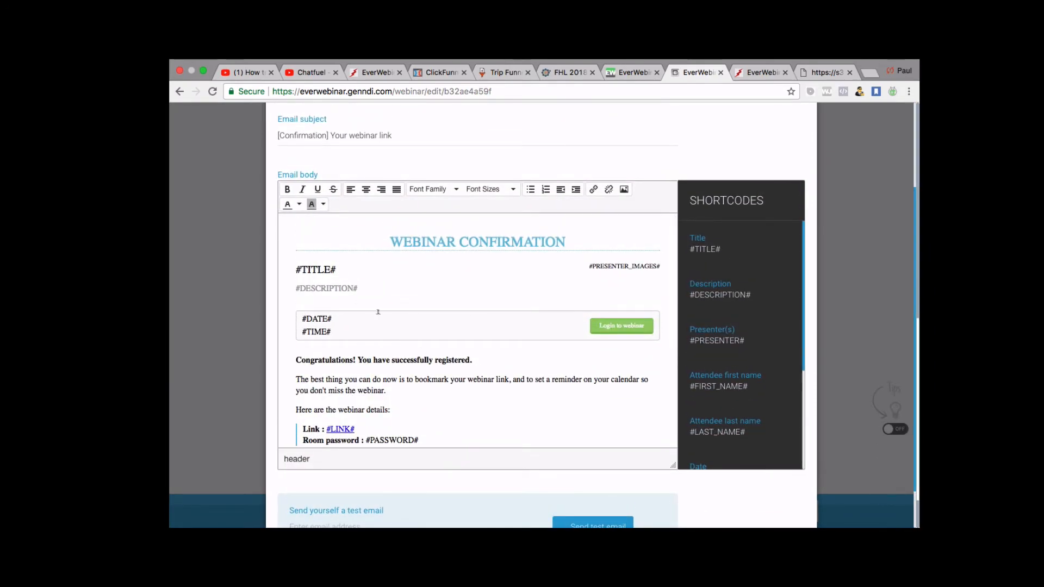
scroll(351, 338, down, 1)
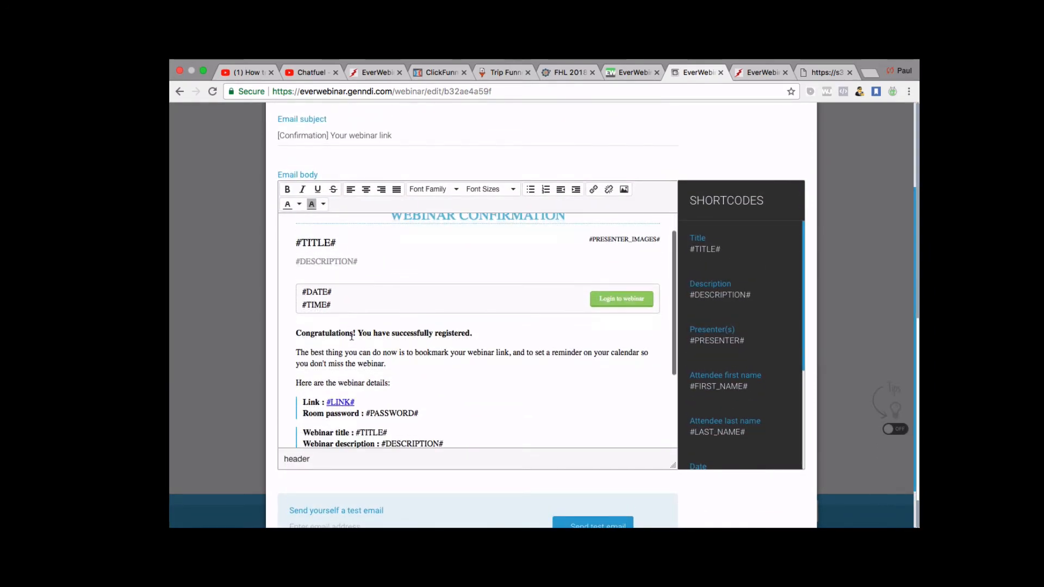
scroll(339, 317, down, 3)
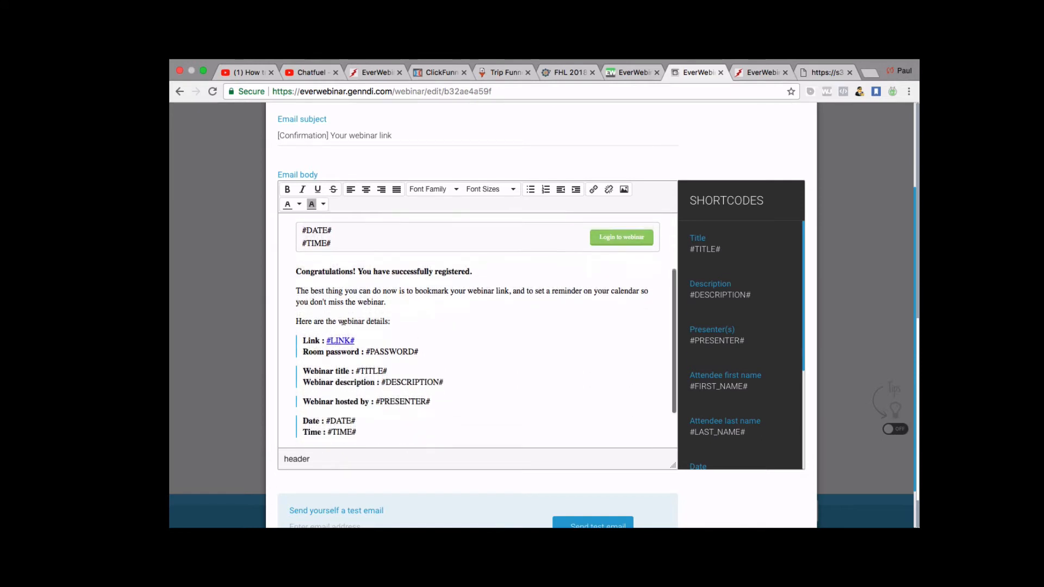
scroll(340, 288, up, 3)
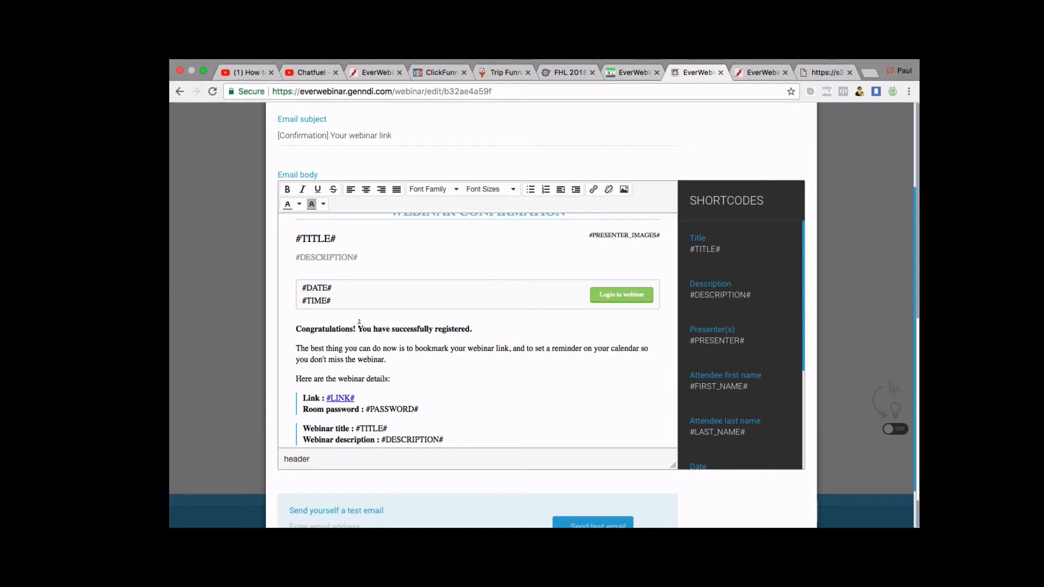
scroll(359, 322, down, 1)
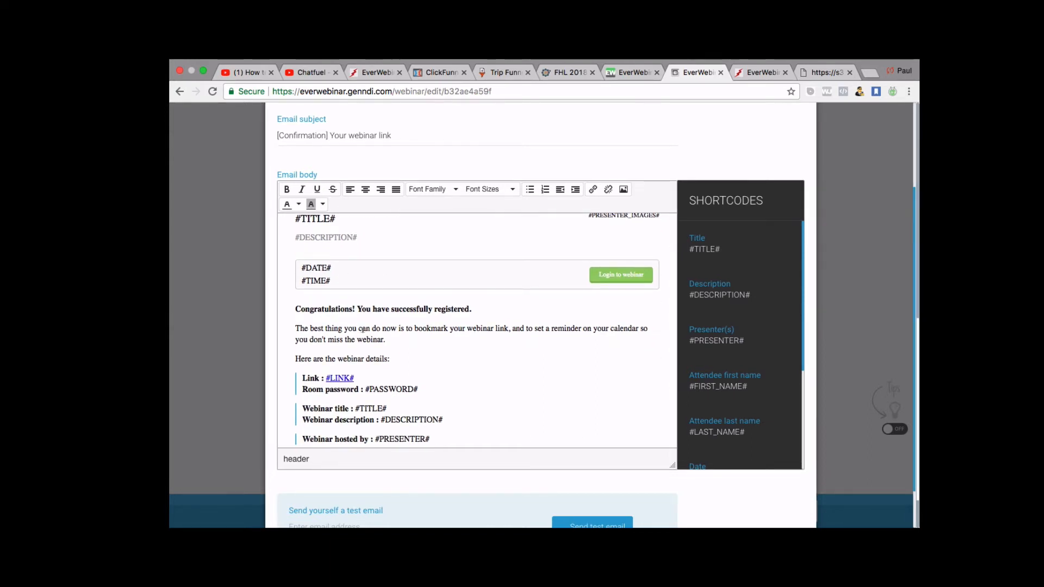
scroll(363, 328, down, 2)
scroll(363, 328, up, 5)
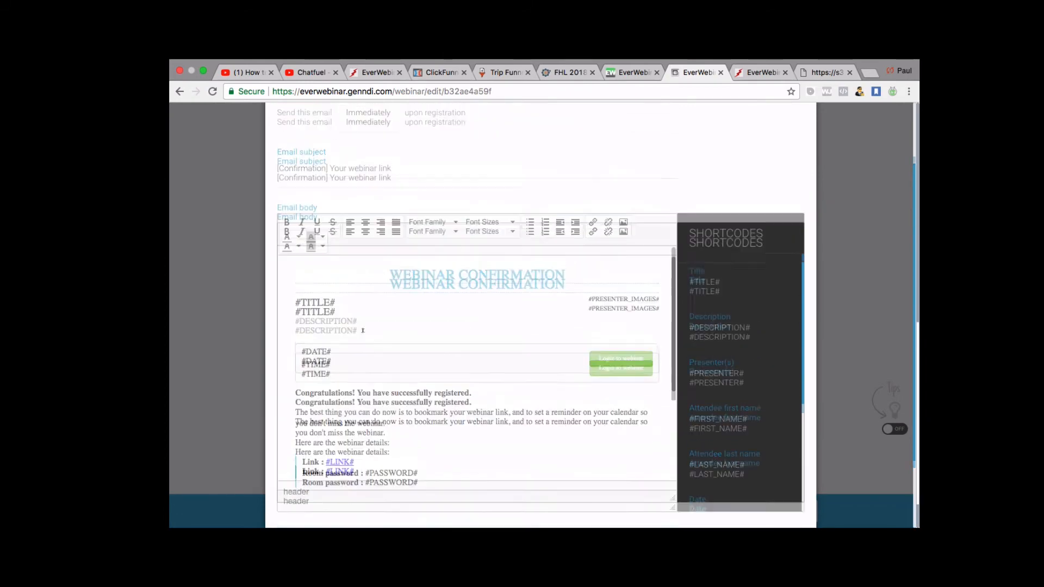
scroll(363, 330, up, 3)
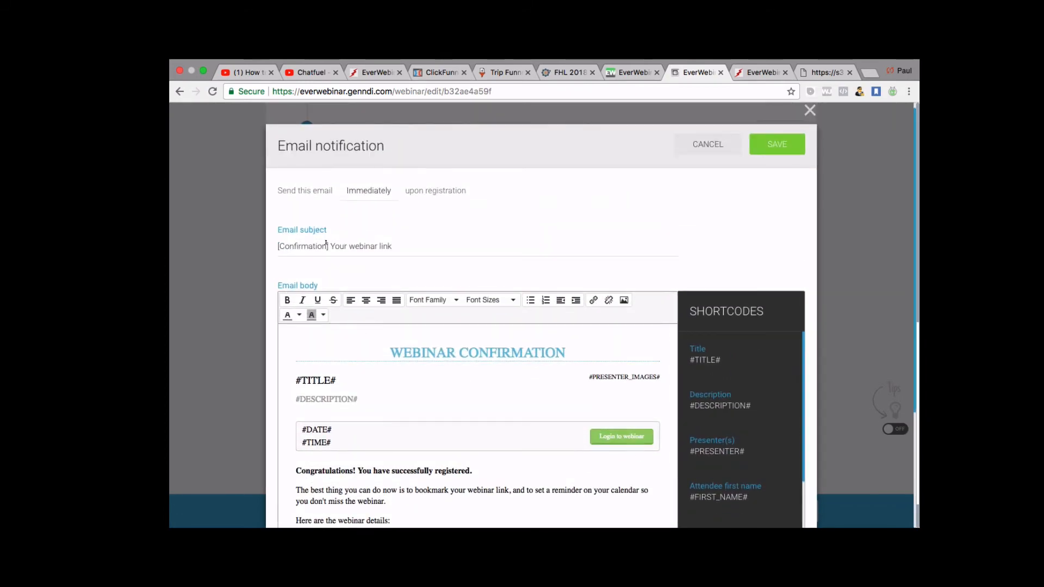
scroll(357, 385, down, 2)
scroll(348, 397, up, 3)
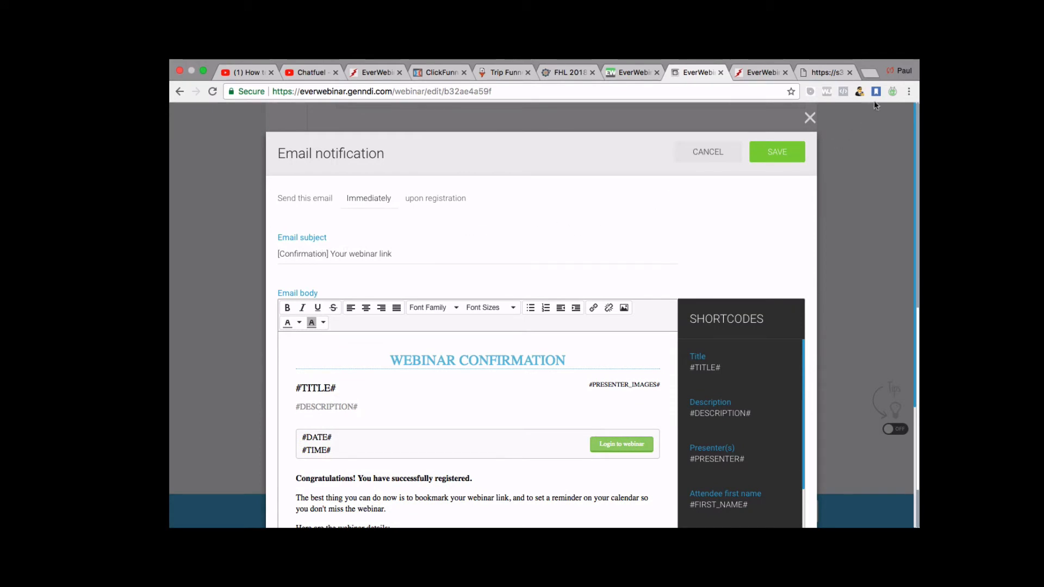
click(814, 115)
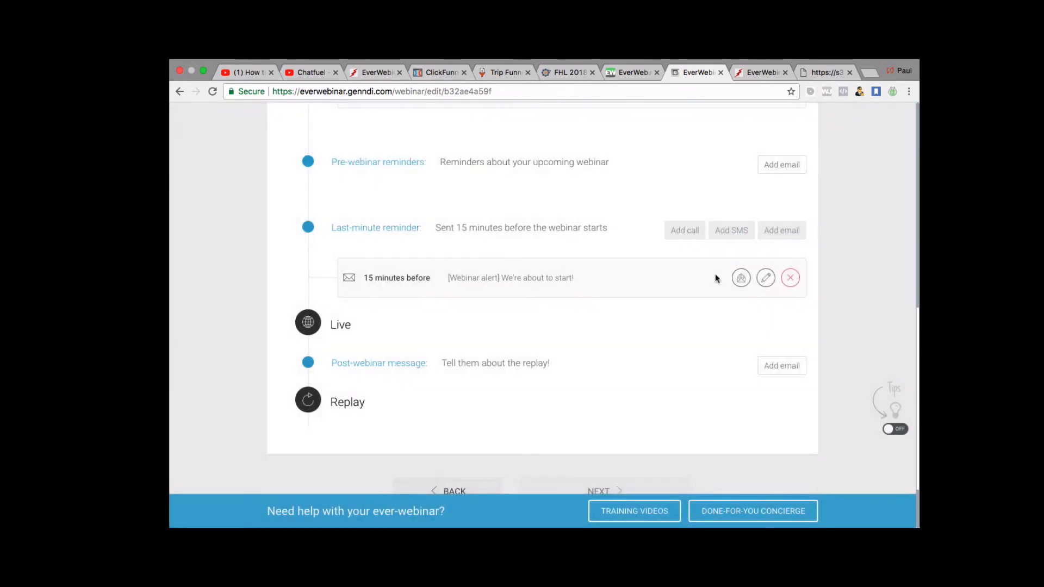
Add a 24-hours-before reminder email '[Reminder] Your upcoming webinar' and select its hours field.
scroll(716, 272, up, 2)
scroll(716, 273, up, 1)
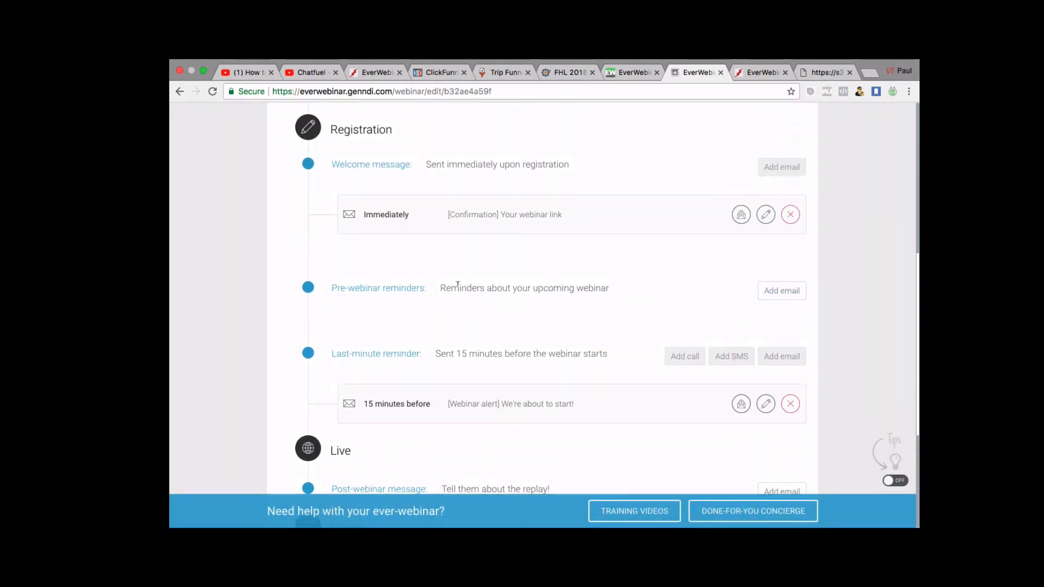
click(787, 289)
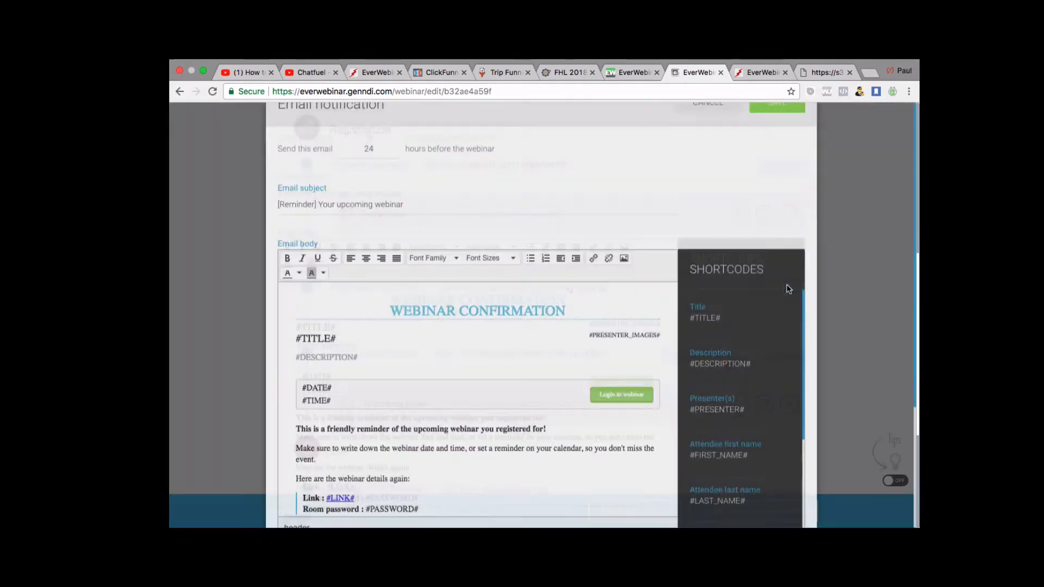
scroll(489, 372, down, 1)
scroll(489, 373, down, 2)
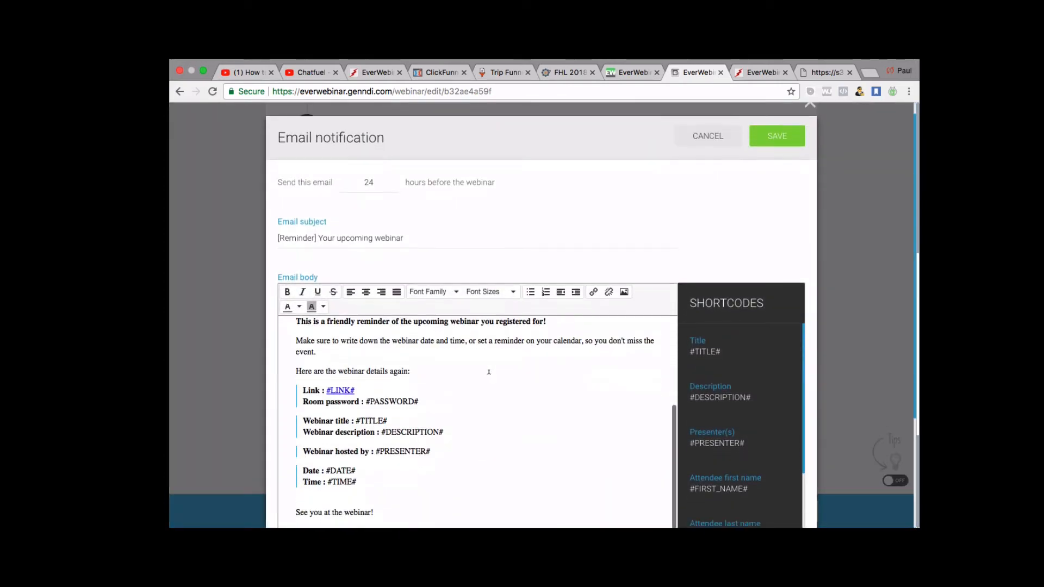
scroll(488, 373, up, 3)
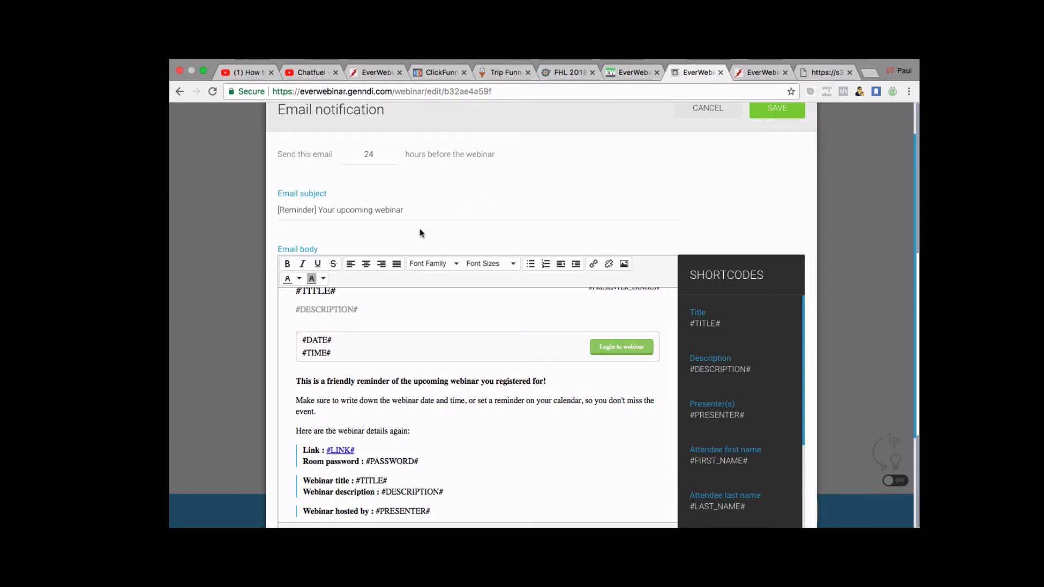
scroll(415, 236, up, 2)
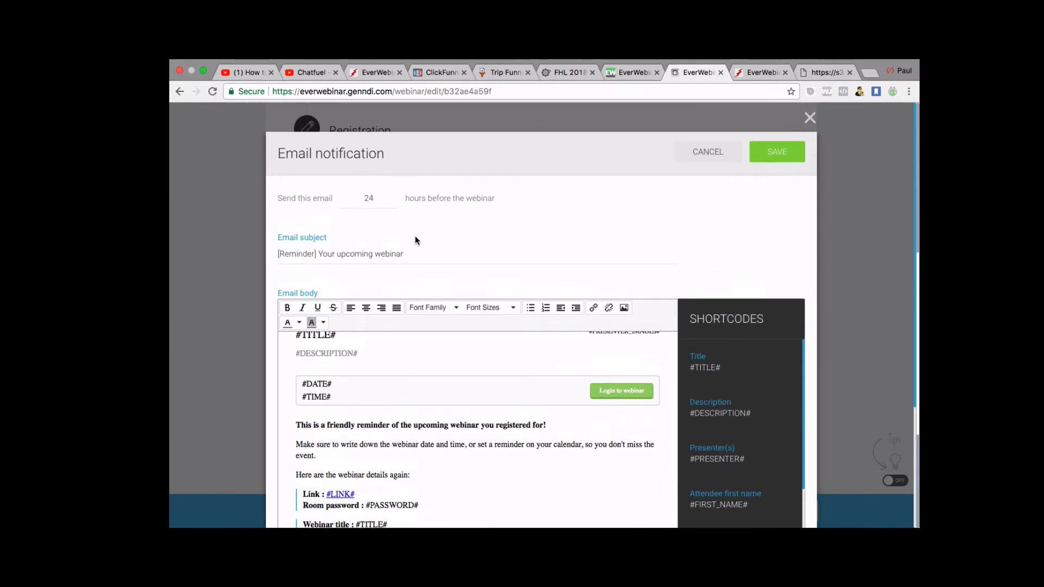
click(374, 196)
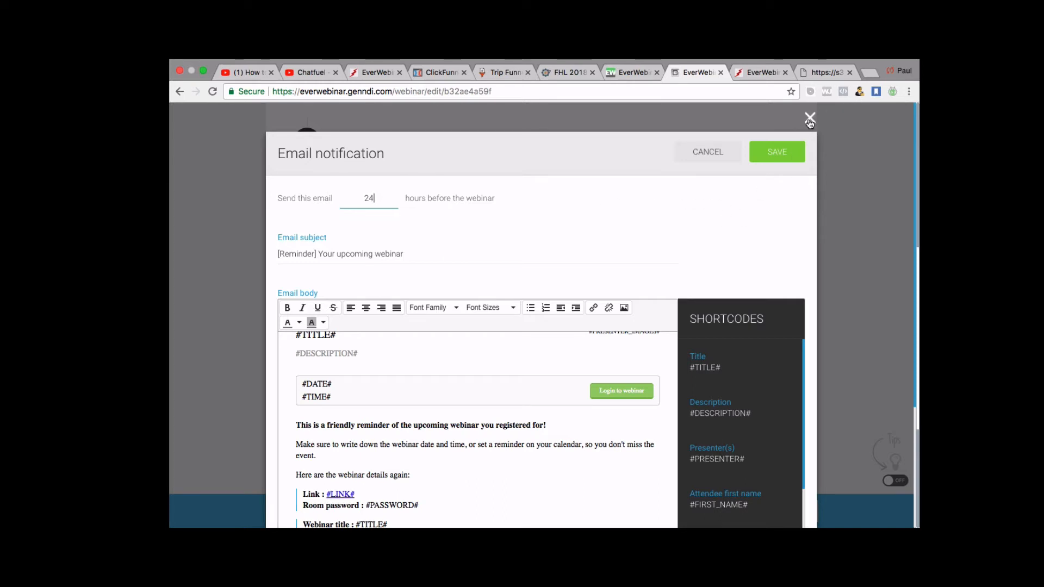
Save the 24-hour '[Reminder] Your upcoming webinar' email into the notifications list.
click(770, 156)
scroll(716, 316, down, 5)
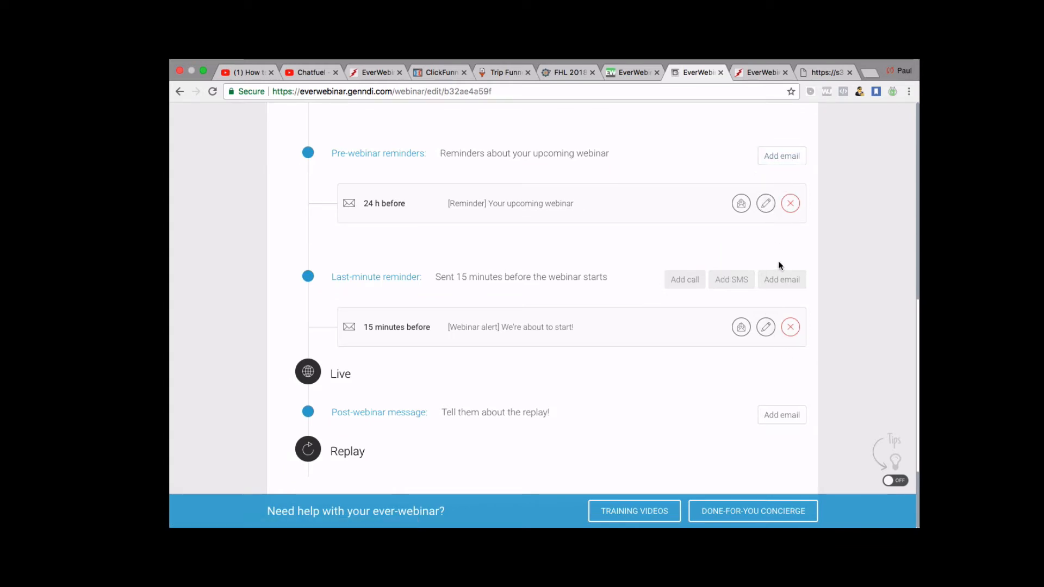
Add and save a second '[Reminder] Your upcoming webinar' email sent 2 hours before the webinar.
click(783, 158)
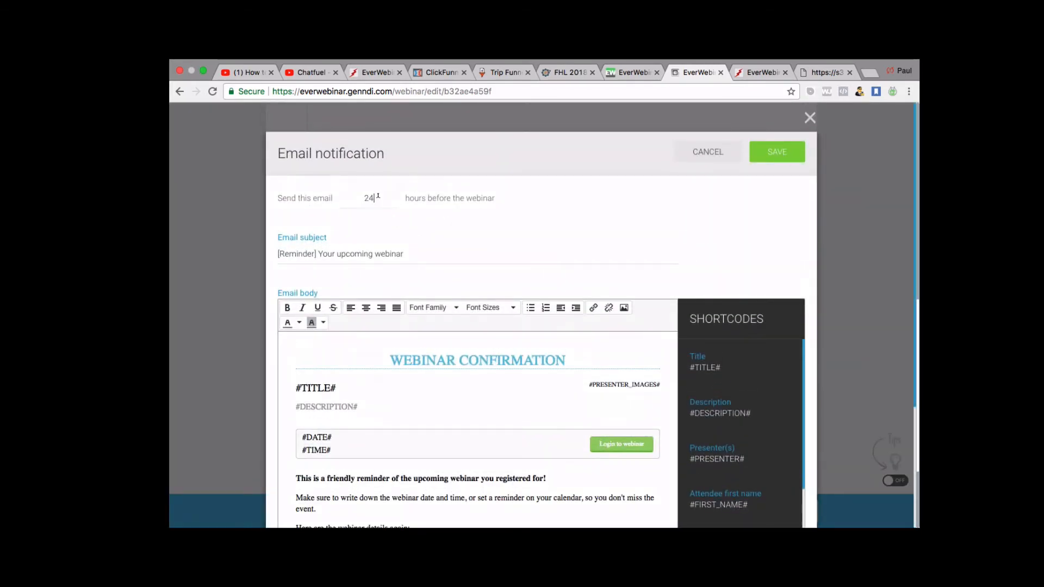
key(BackSpace)
key(BackSpace)
text(2)
click(462, 237)
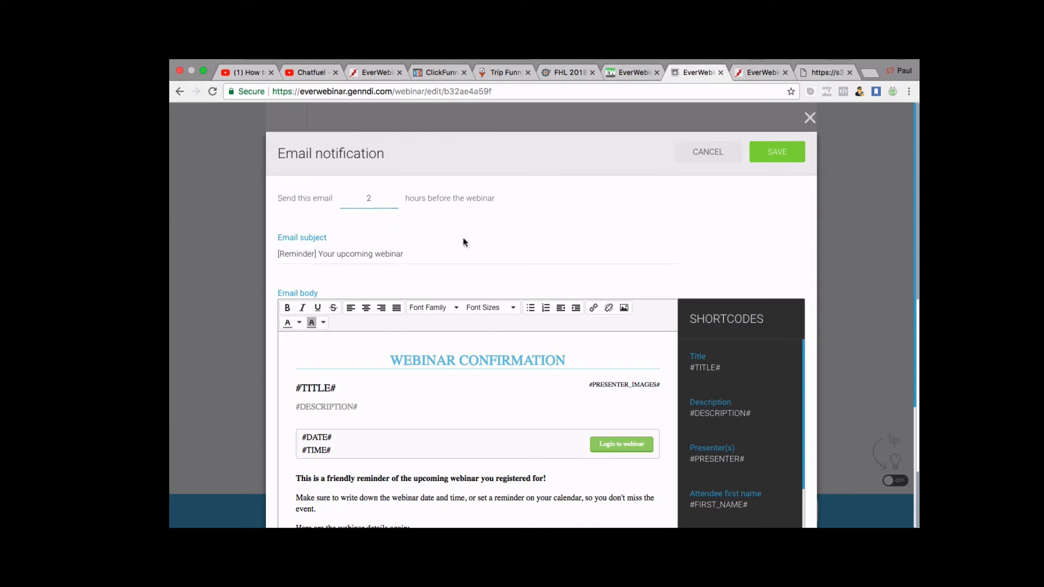
click(795, 150)
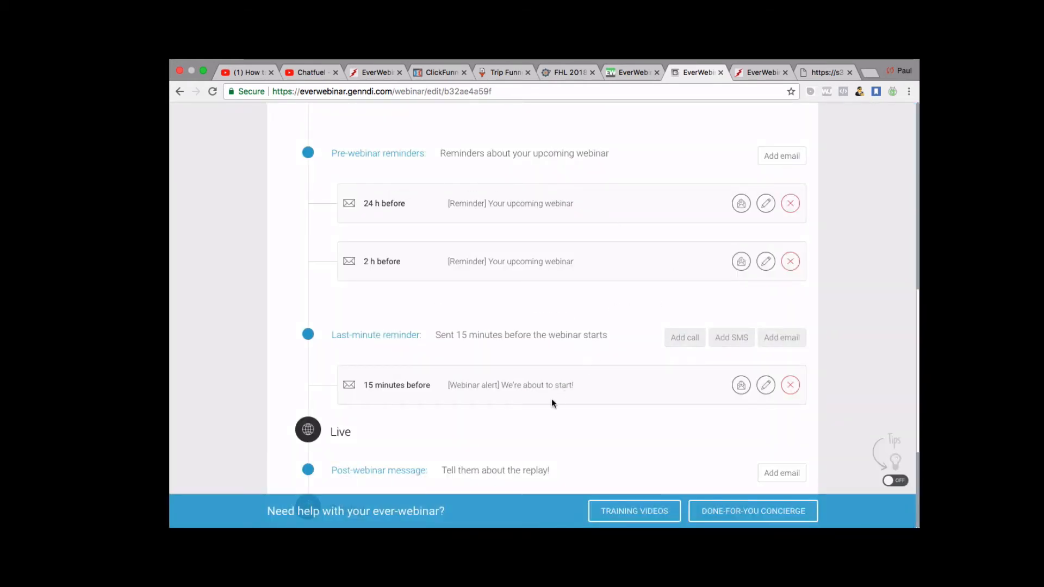
scroll(551, 399, down, 3)
scroll(551, 399, down, 2)
scroll(551, 399, up, 4)
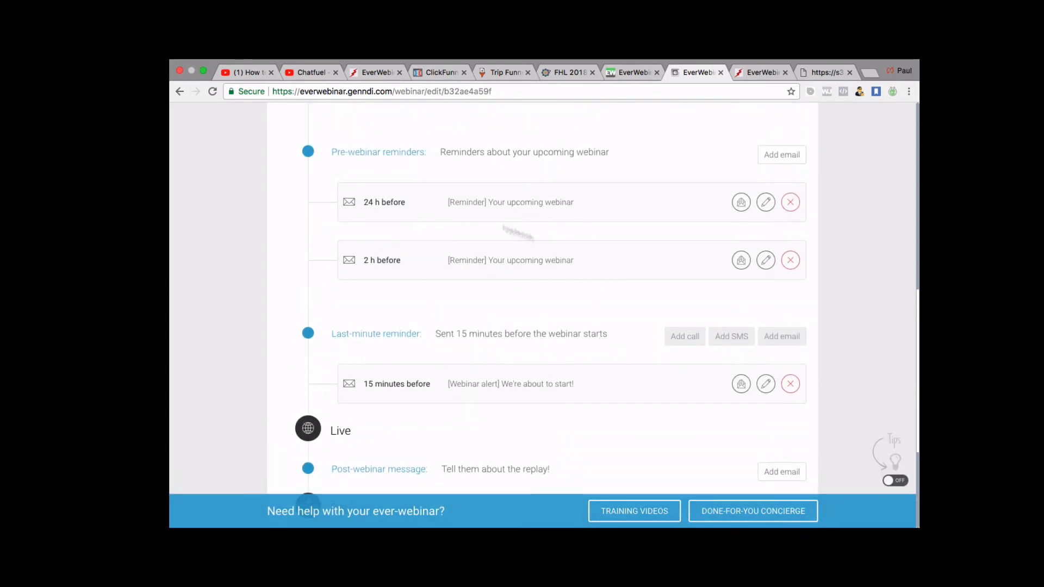
scroll(354, 322, down, 1)
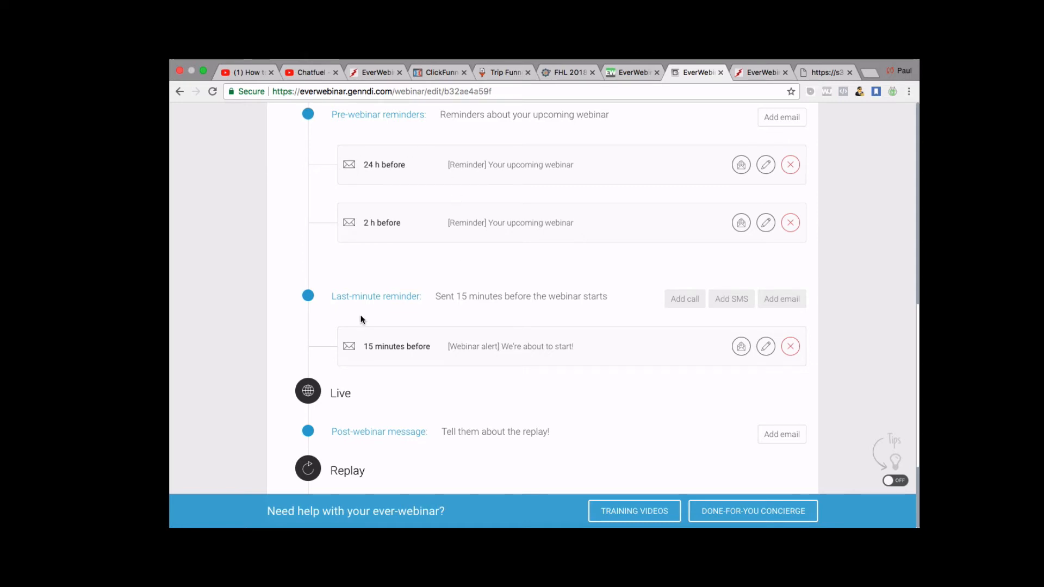
scroll(362, 320, down, 1)
scroll(361, 320, down, 1)
scroll(362, 320, up, 2)
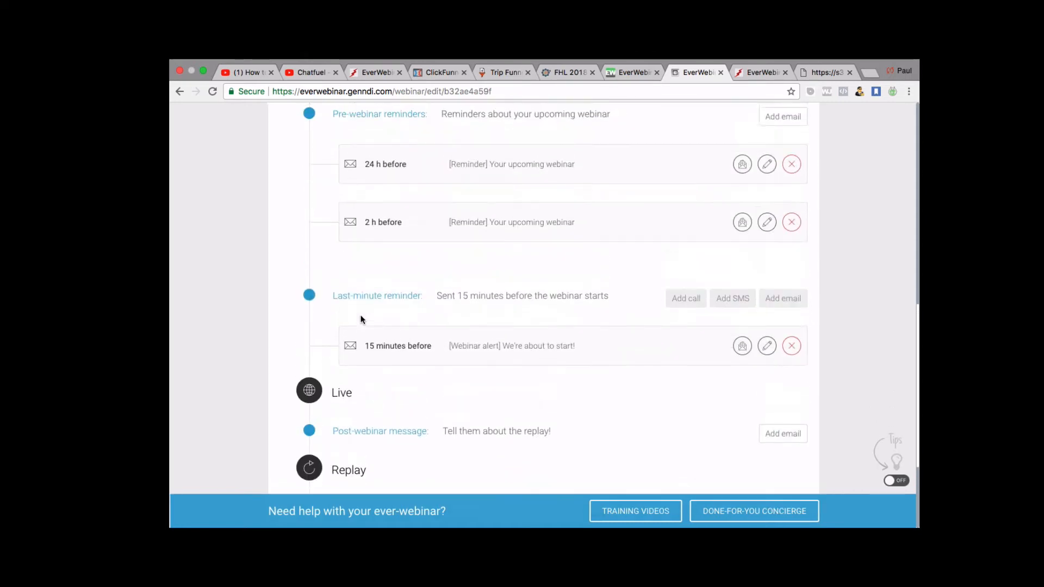
scroll(403, 305, down, 1)
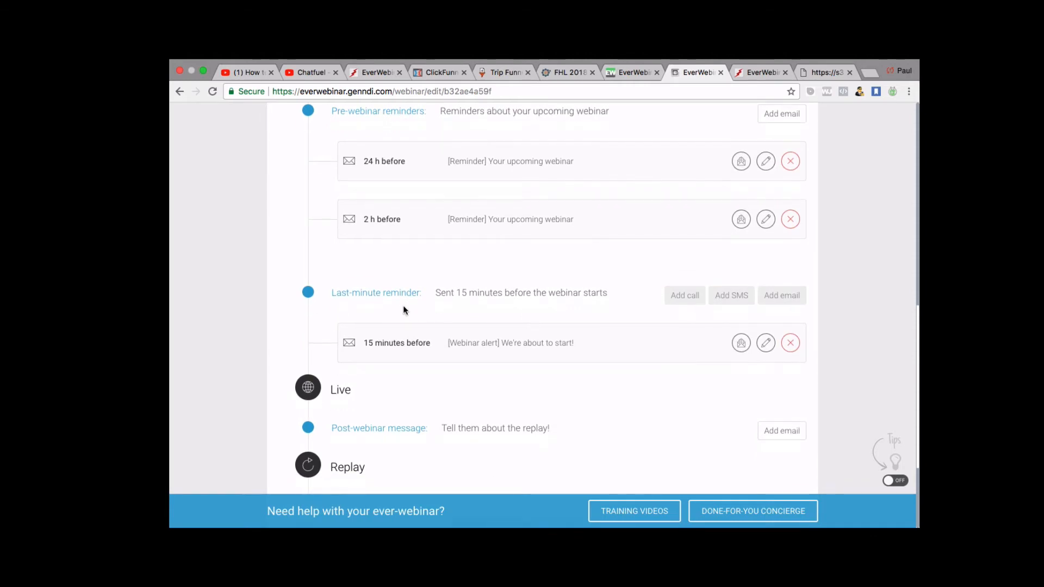
scroll(403, 305, down, 4)
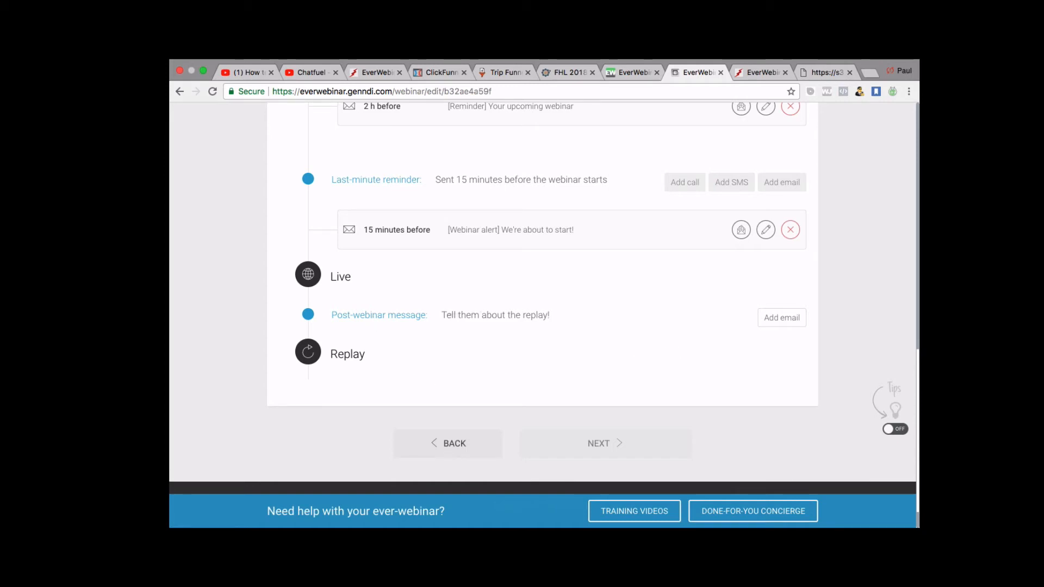
Preview the post-webinar replay email and close it without adding it.
click(781, 321)
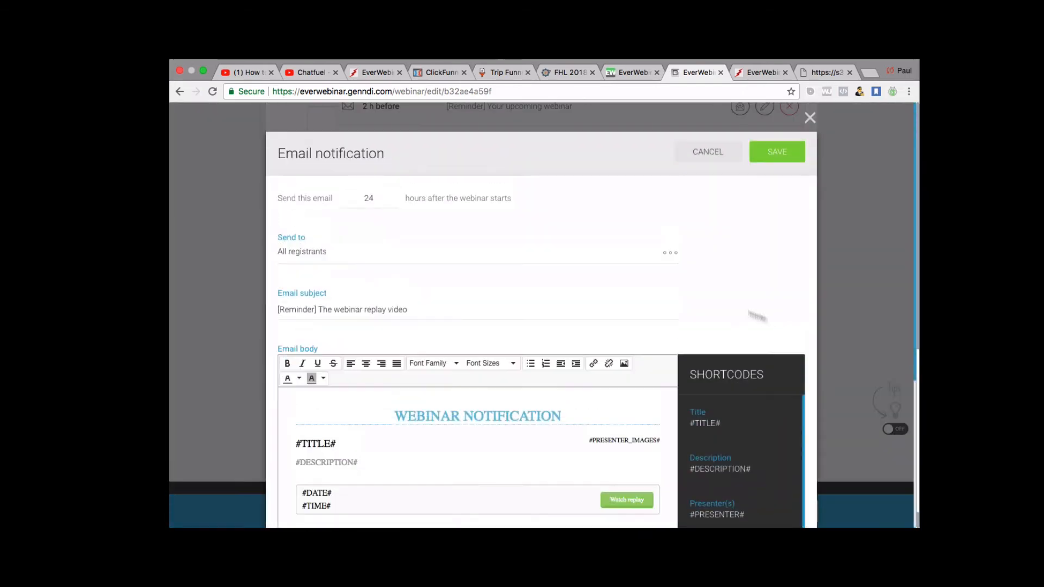
scroll(580, 261, down, 5)
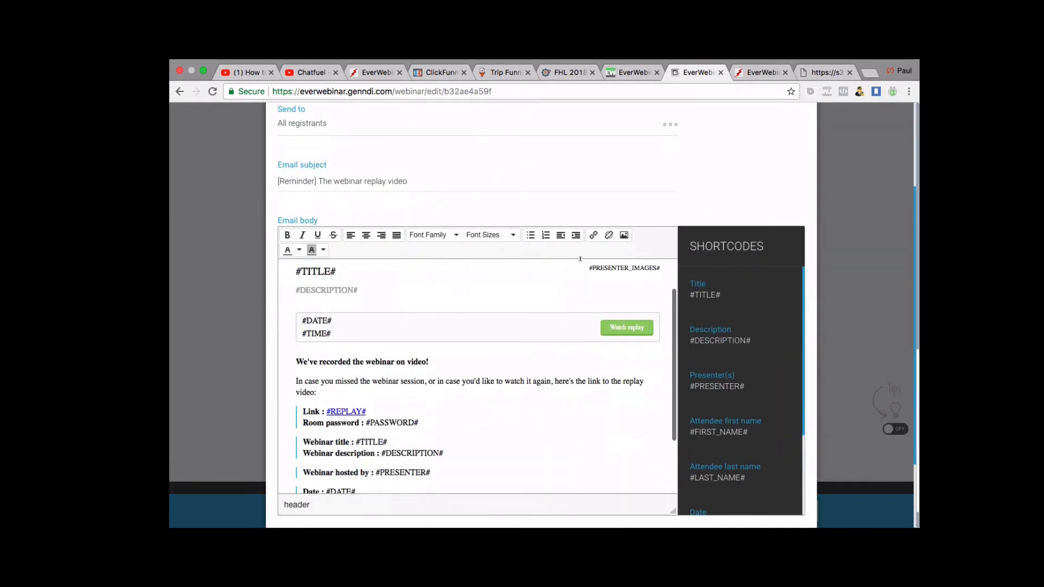
scroll(798, 123, up, 5)
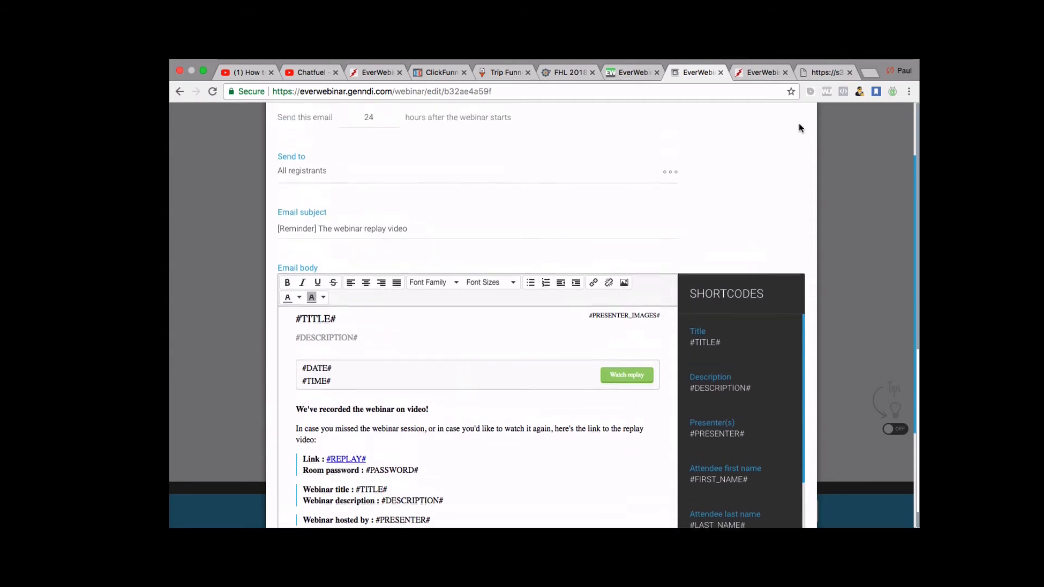
scroll(618, 297, down, 7)
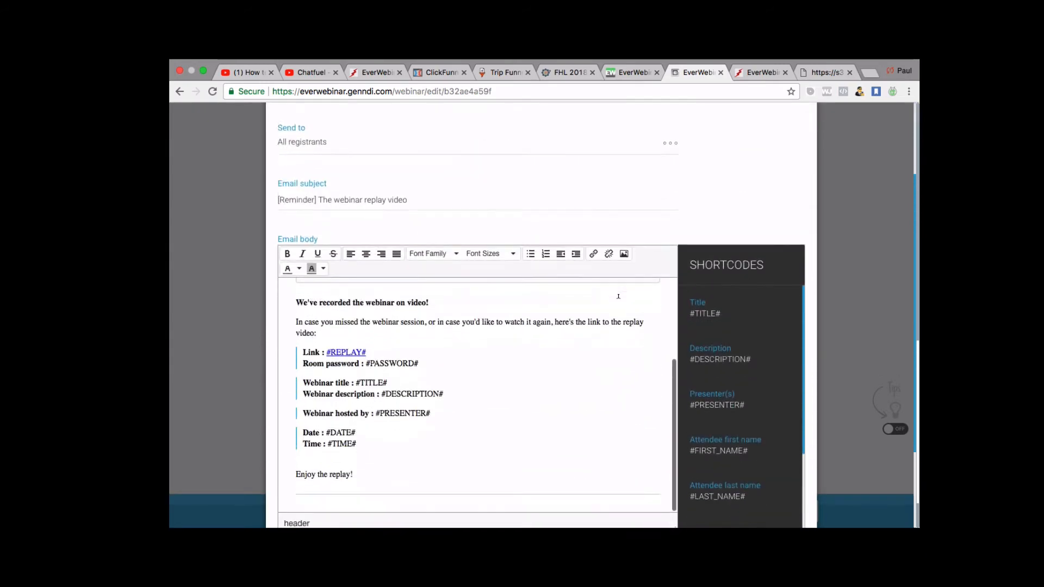
scroll(535, 313, up, 5)
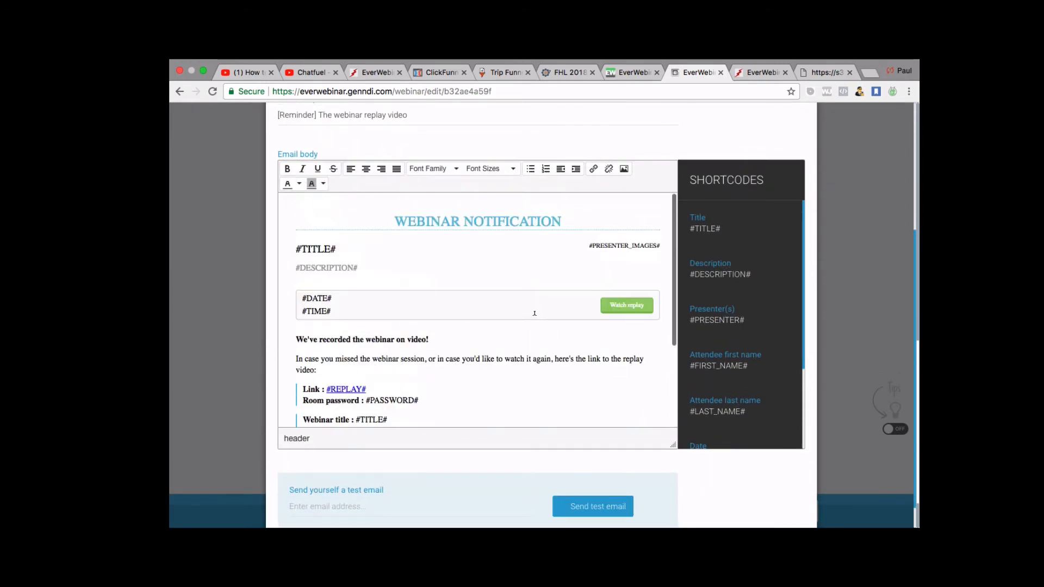
scroll(534, 314, down, 3)
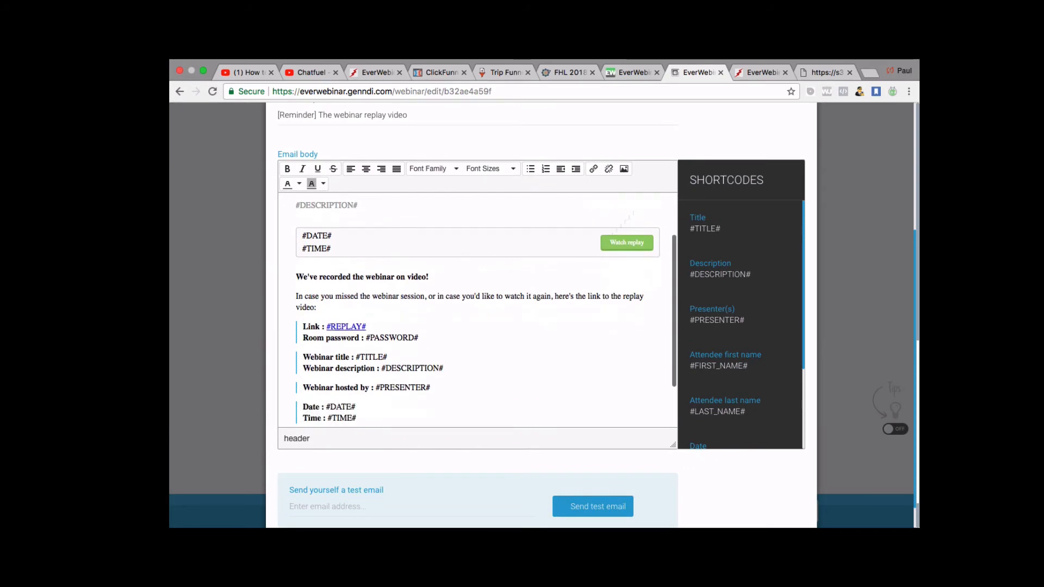
scroll(724, 175, up, 1)
scroll(734, 180, up, 3)
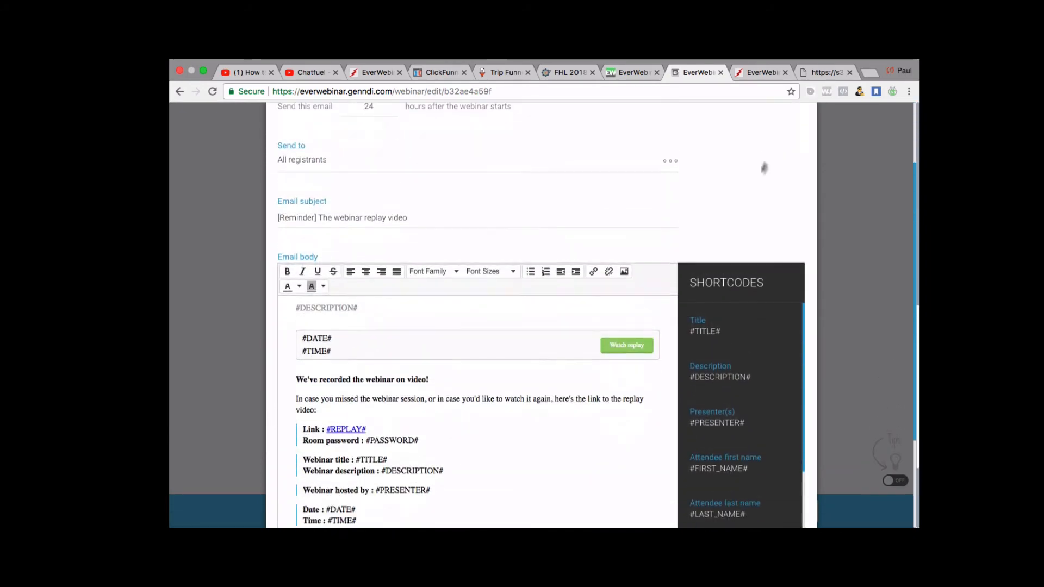
scroll(751, 190, up, 1)
click(809, 113)
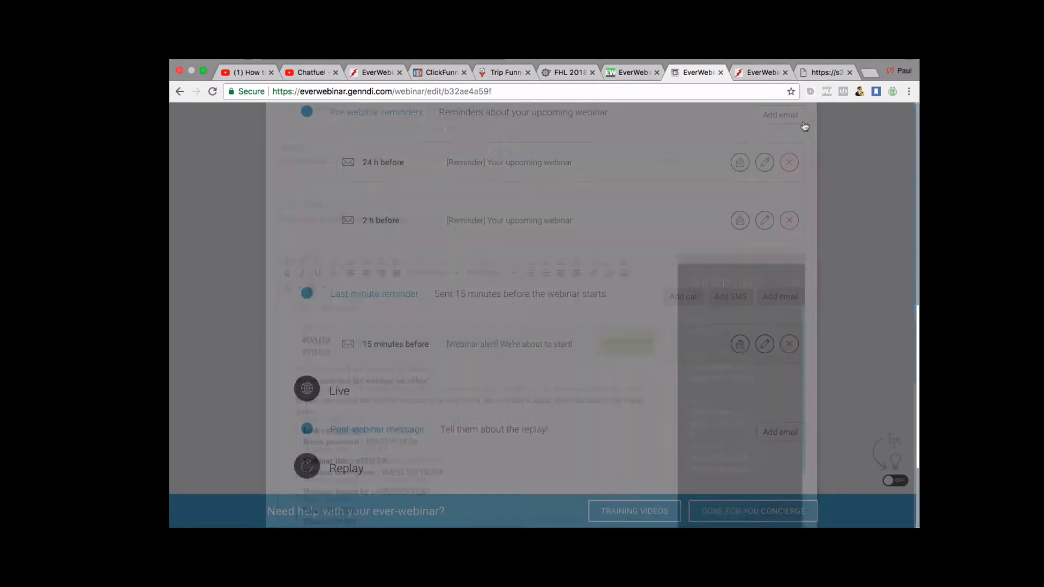
Confirm the webinar notifications, leaving 4 emails and 0 phone notifications.
scroll(548, 377, down, 3)
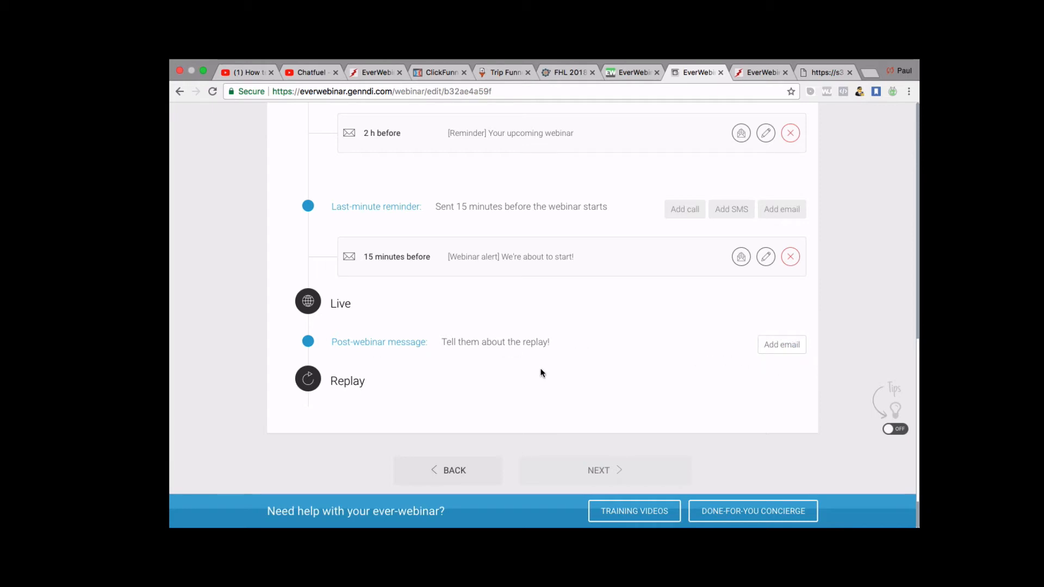
scroll(542, 372, down, 1)
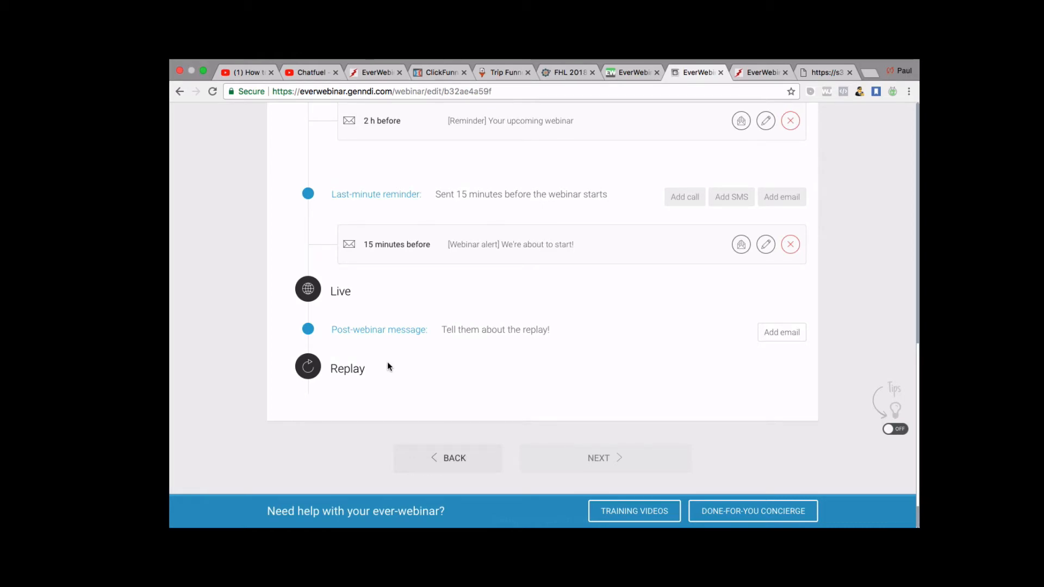
scroll(490, 356, up, 5)
scroll(489, 357, down, 5)
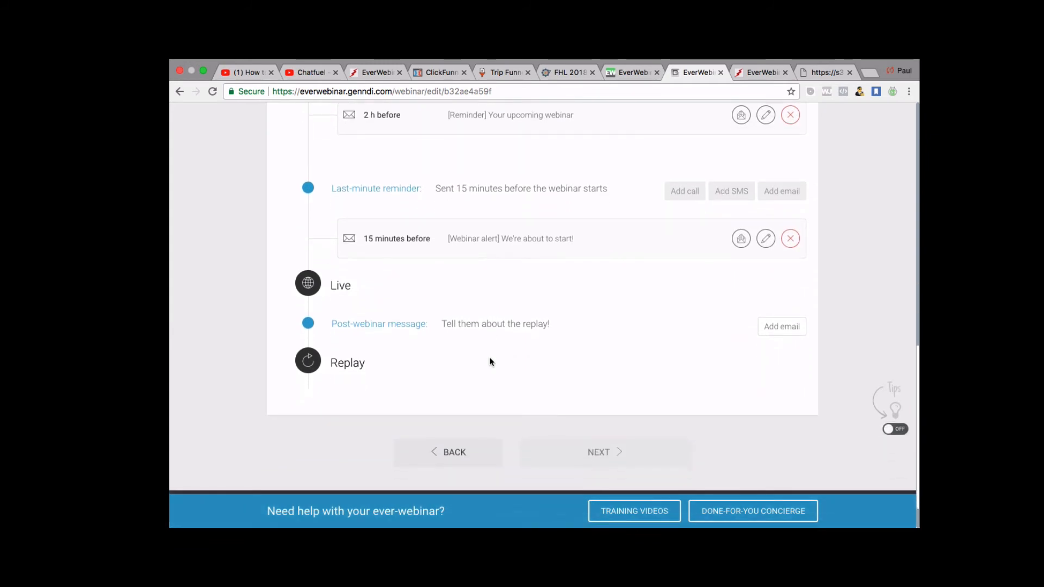
scroll(489, 358, up, 2)
scroll(490, 359, down, 3)
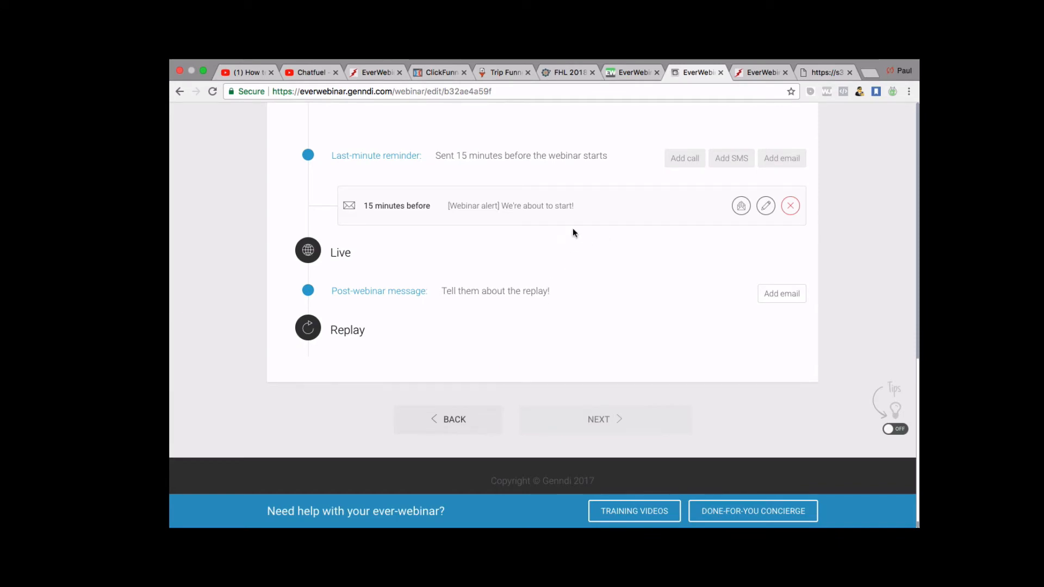
scroll(572, 232, up, 15)
scroll(573, 232, down, 10)
scroll(572, 232, up, 11)
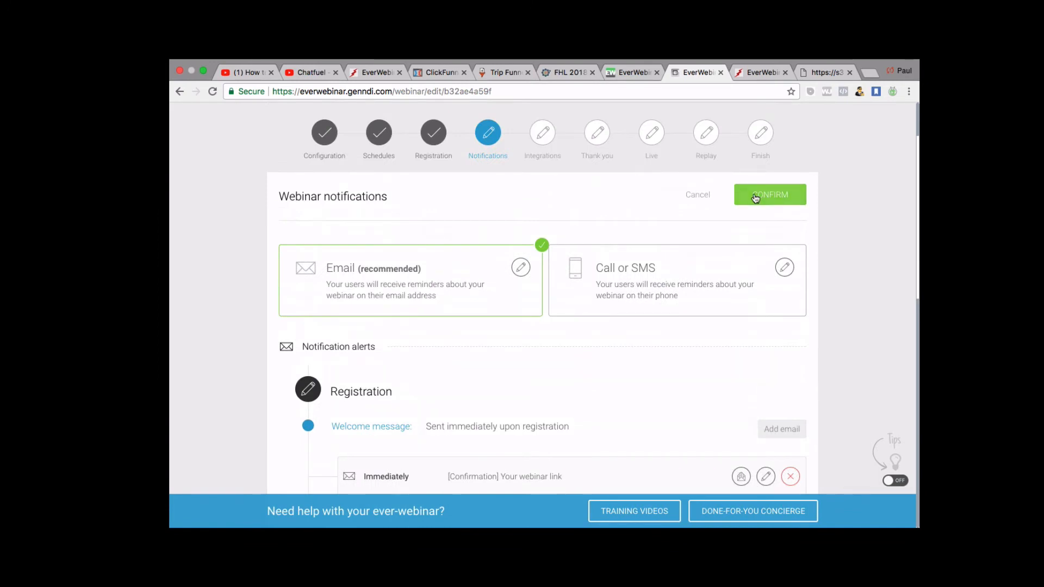
click(755, 196)
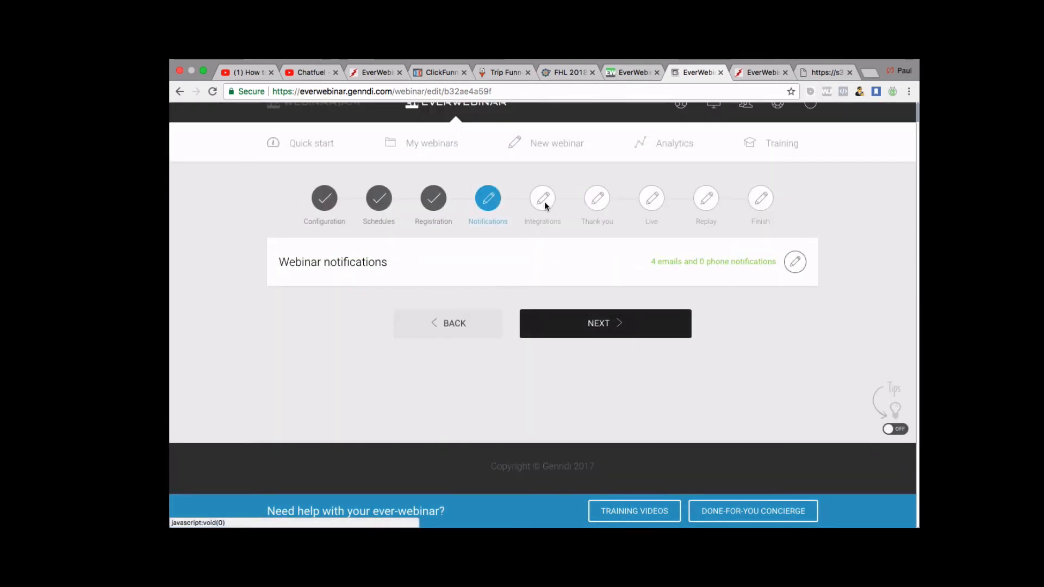
Move to the Integrations step and browse the autoresponder services like AWeber, ActiveCampaign and Zapier.
click(590, 324)
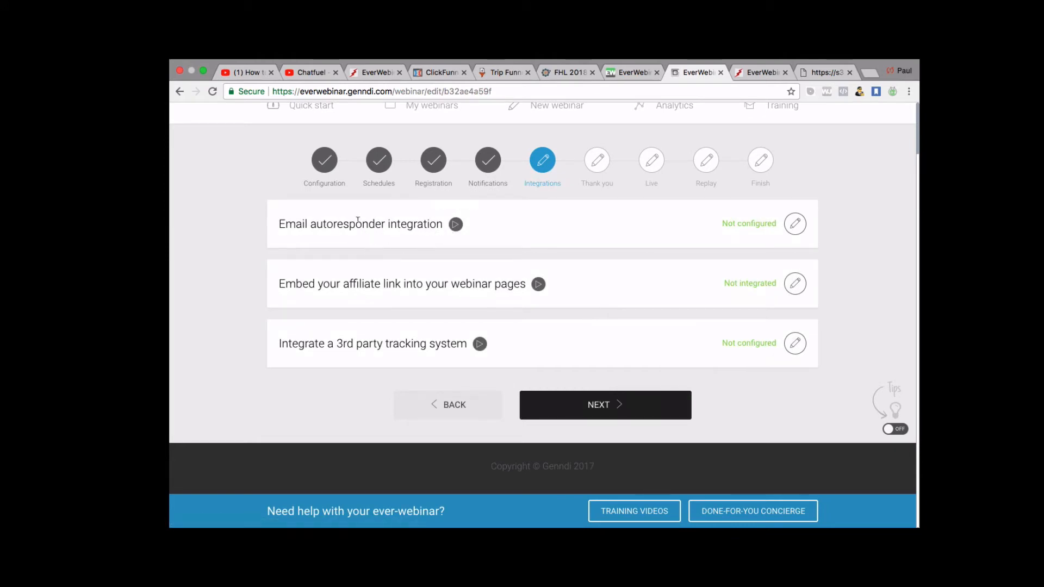
click(795, 224)
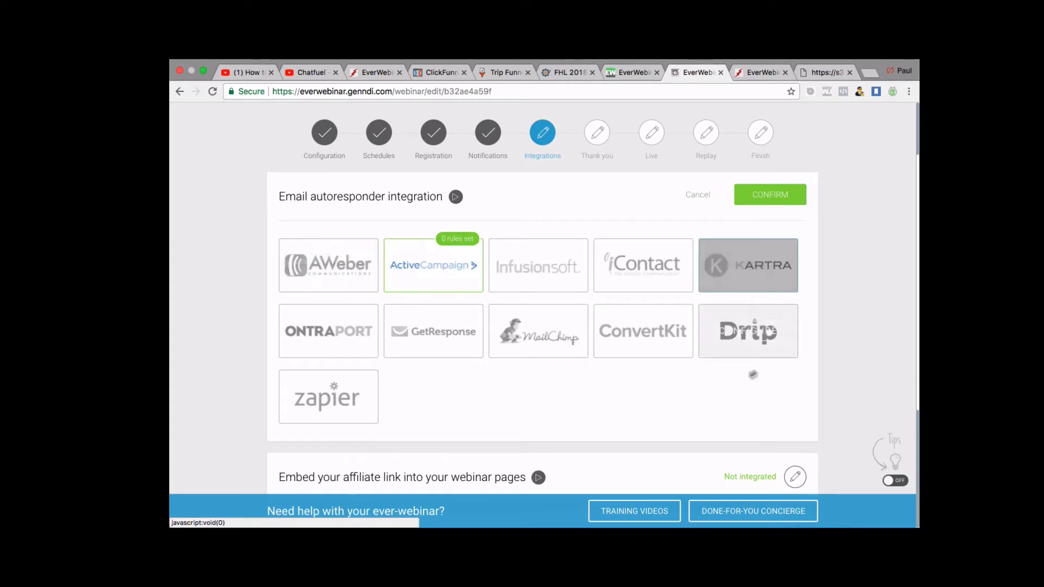
scroll(575, 327, down, 2)
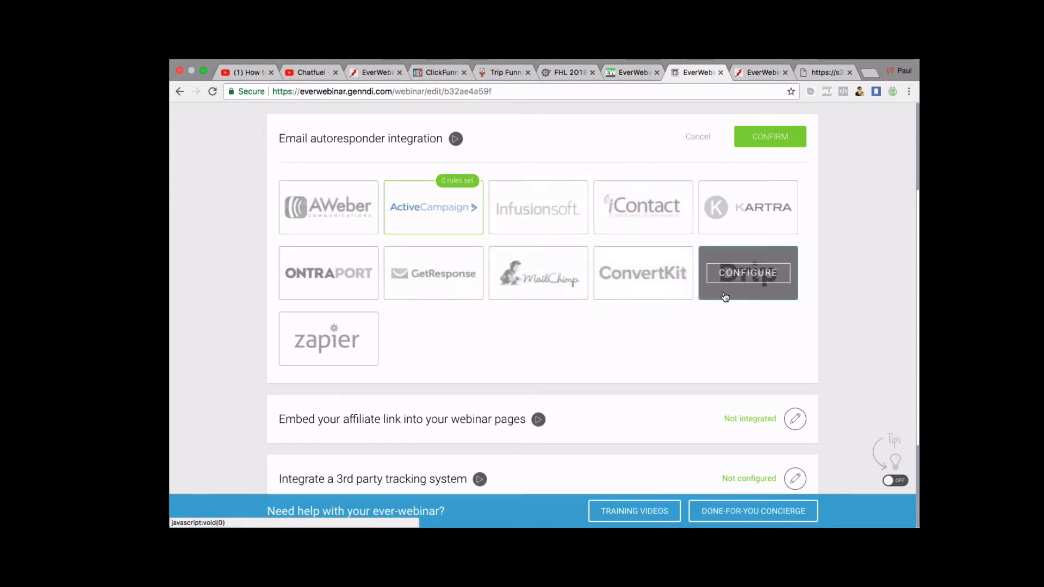
scroll(563, 365, down, 3)
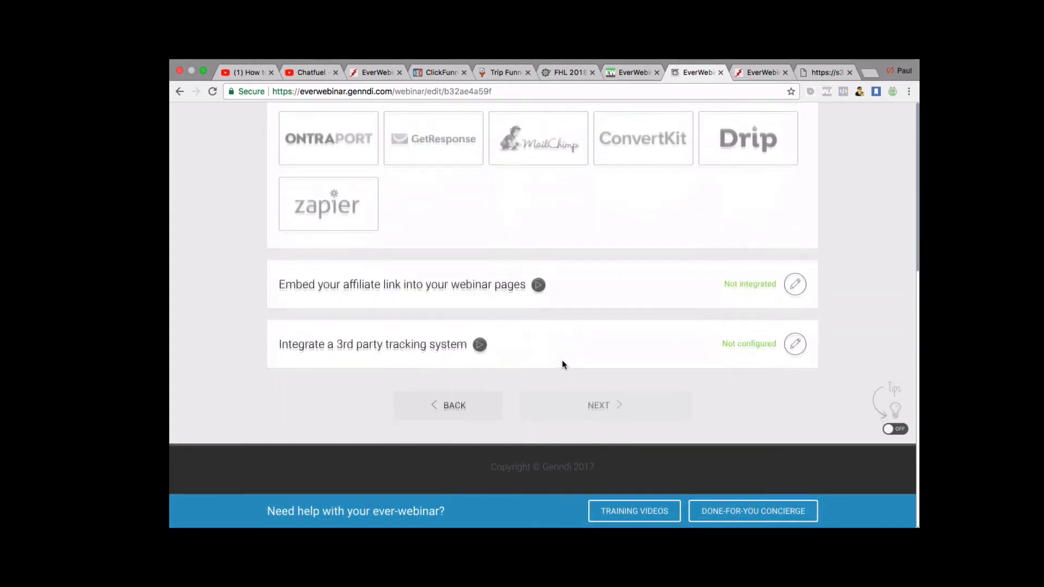
scroll(564, 365, up, 3)
mouse_move(618, 212)
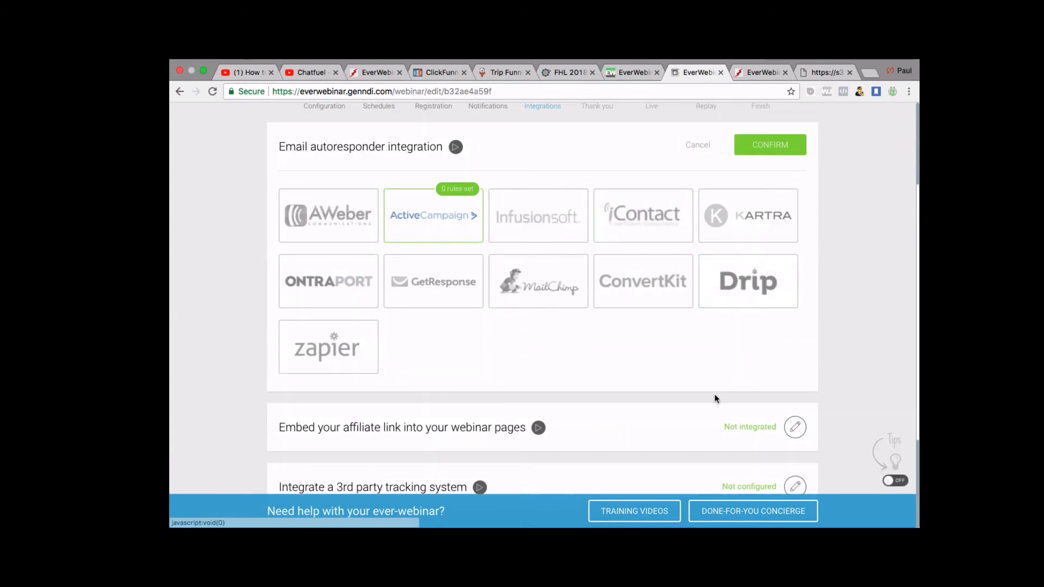
scroll(522, 364, down, 1)
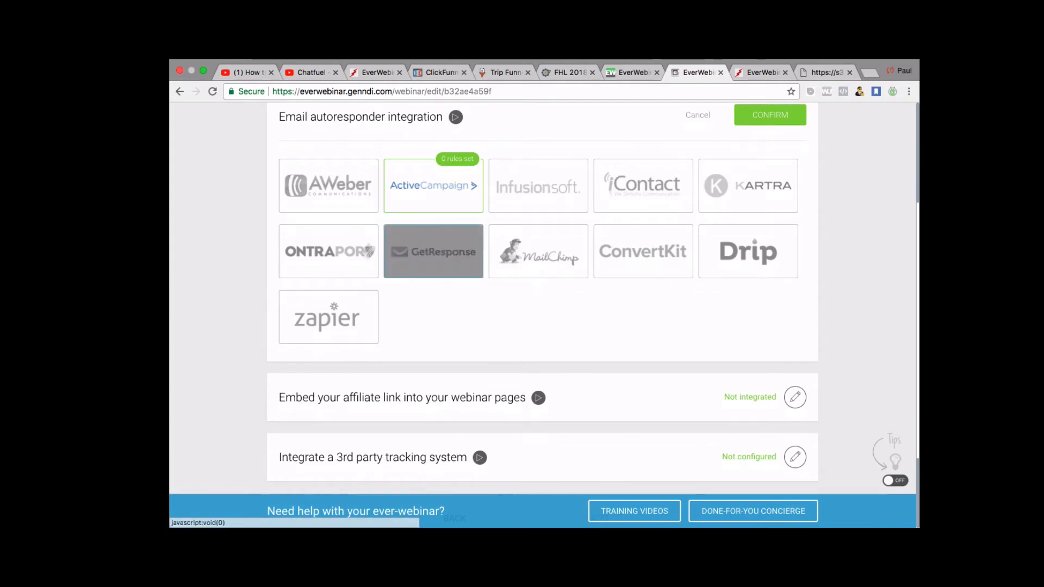
mouse_move(341, 313)
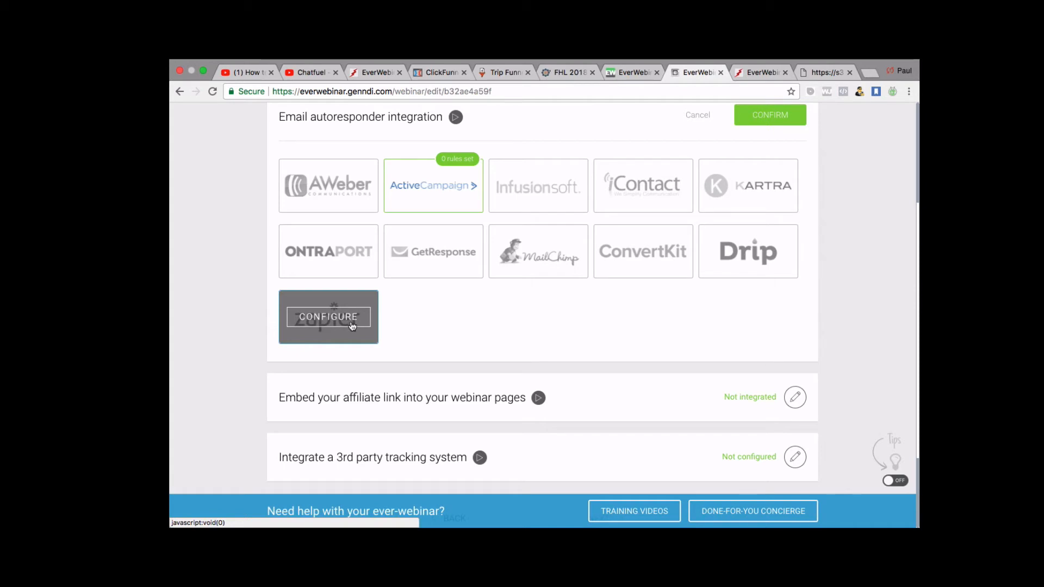
scroll(419, 317, up, 1)
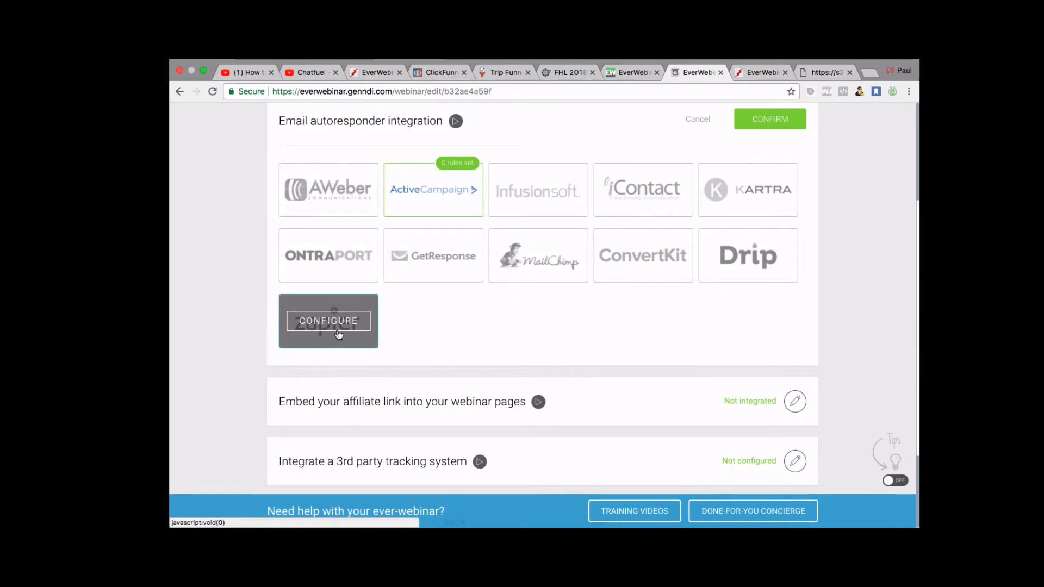
scroll(348, 326, up, 1)
mouse_move(344, 353)
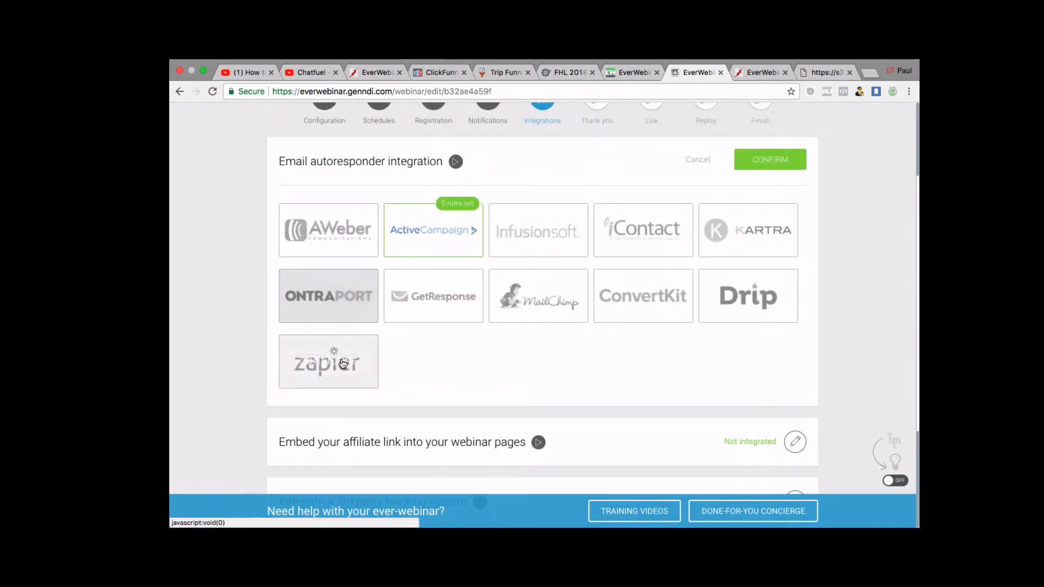
Close the autoresponder panel without connecting any service, leaving it Not configured.
scroll(576, 326, up, 3)
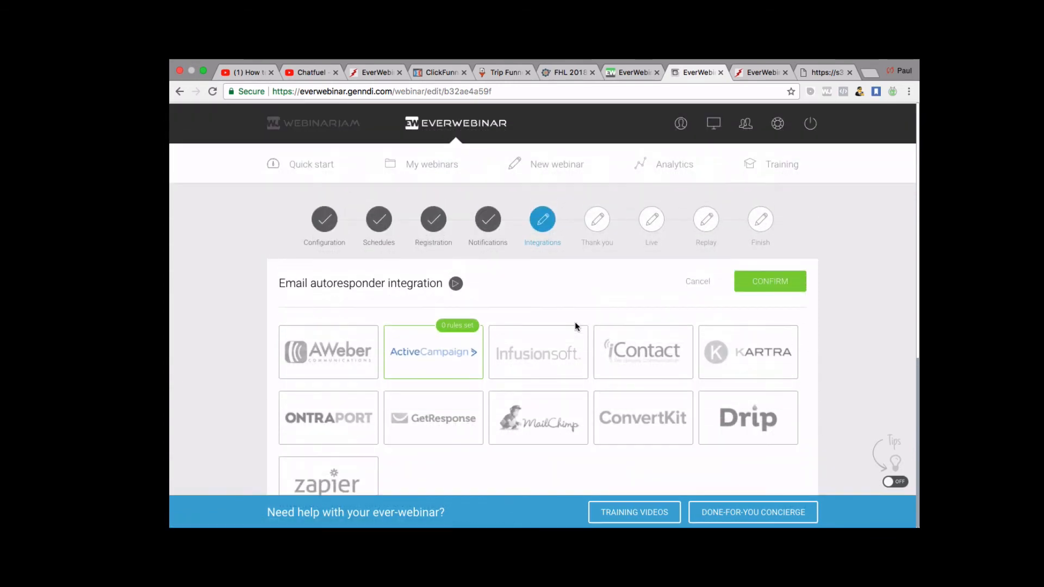
scroll(576, 326, down, 4)
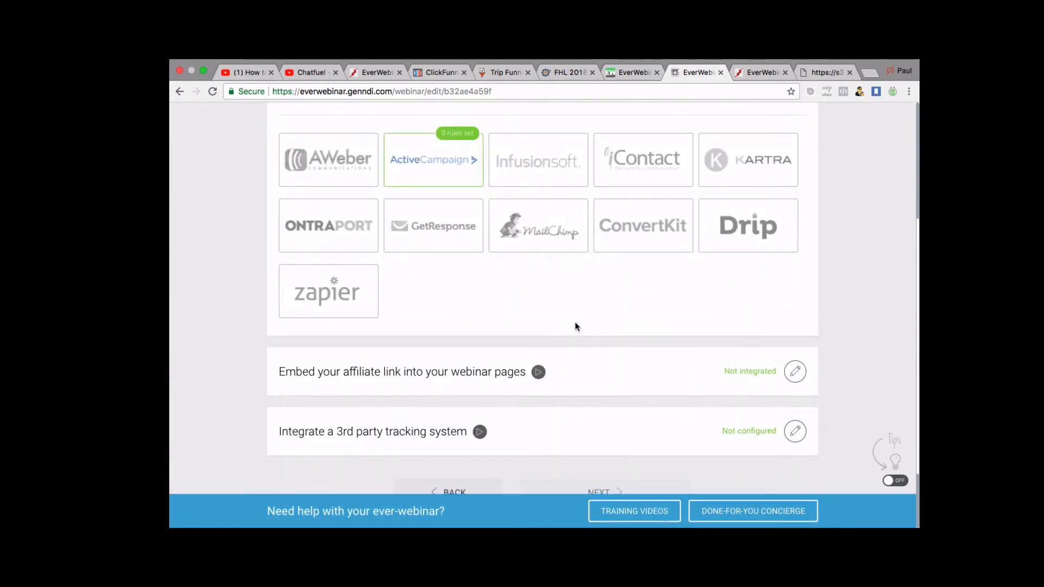
mouse_move(347, 310)
scroll(557, 270, up, 2)
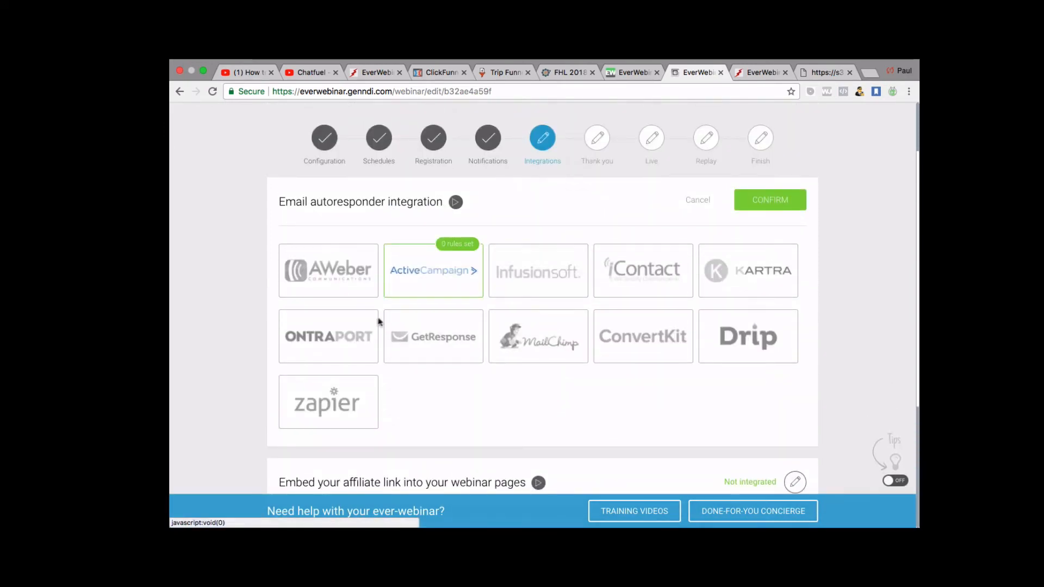
scroll(357, 297, down, 2)
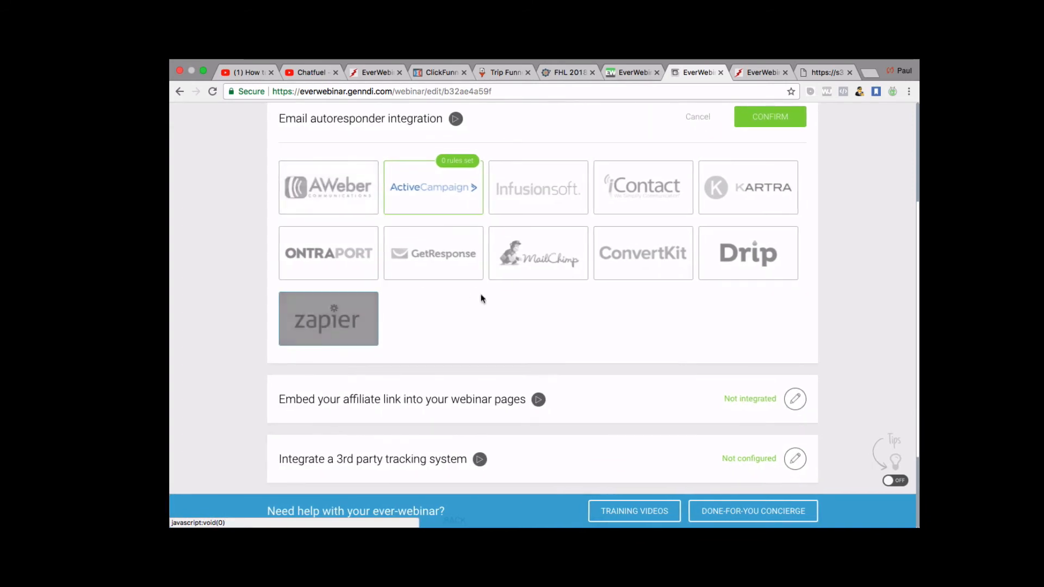
scroll(494, 329, up, 1)
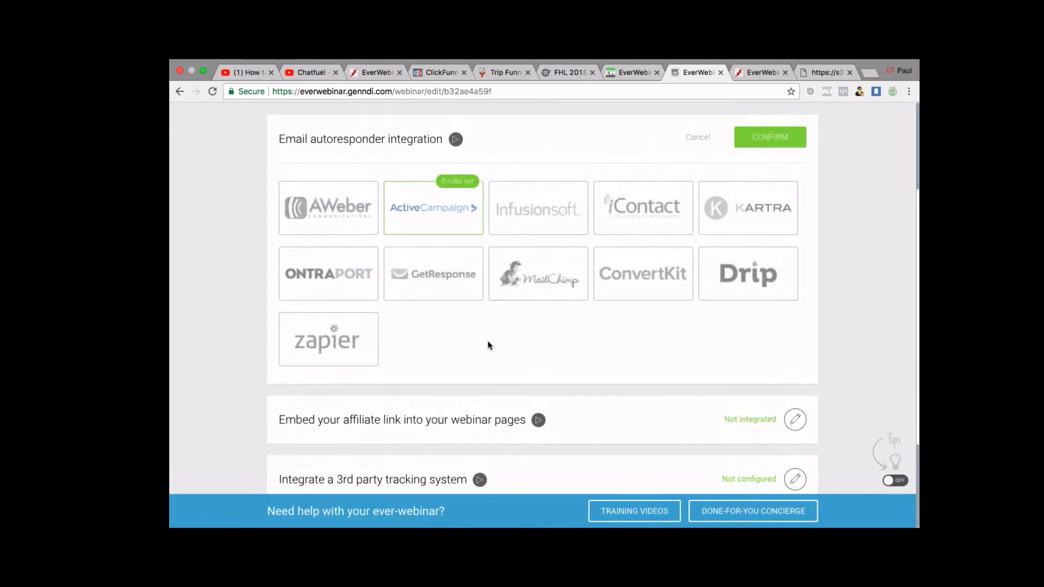
scroll(492, 340, down, 1)
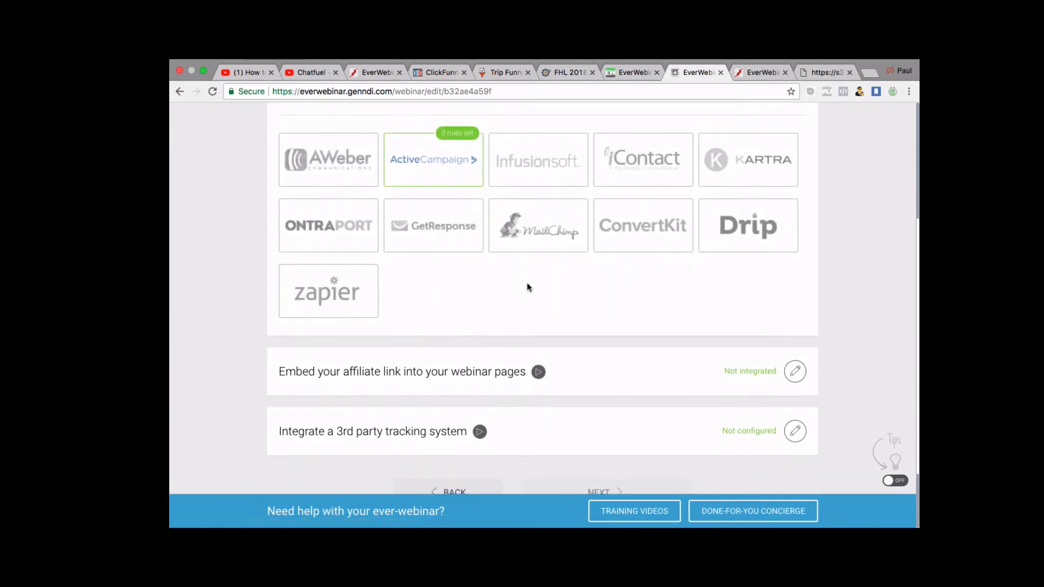
scroll(527, 287, down, 1)
scroll(527, 289, up, 2)
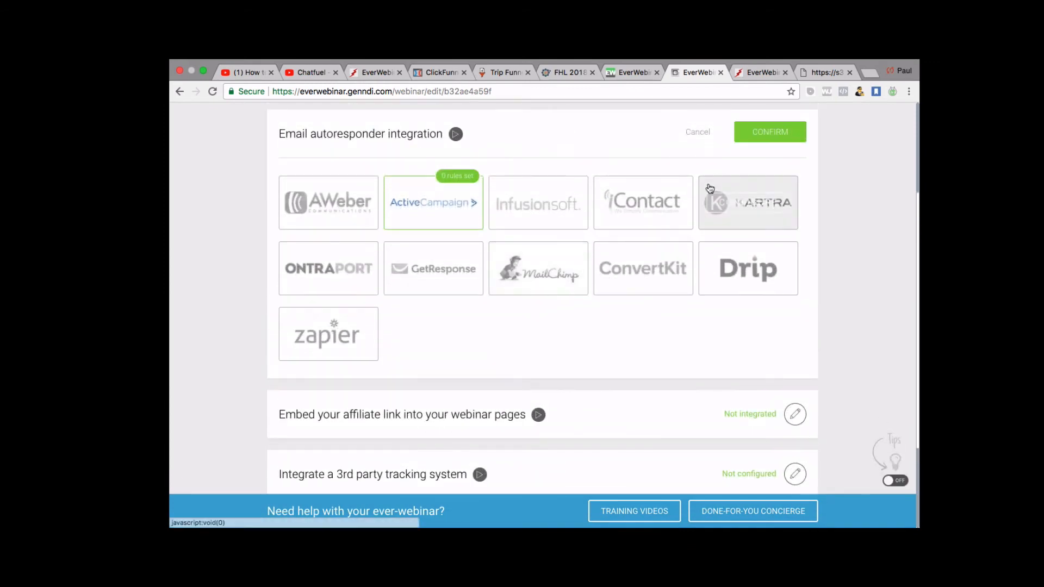
click(770, 136)
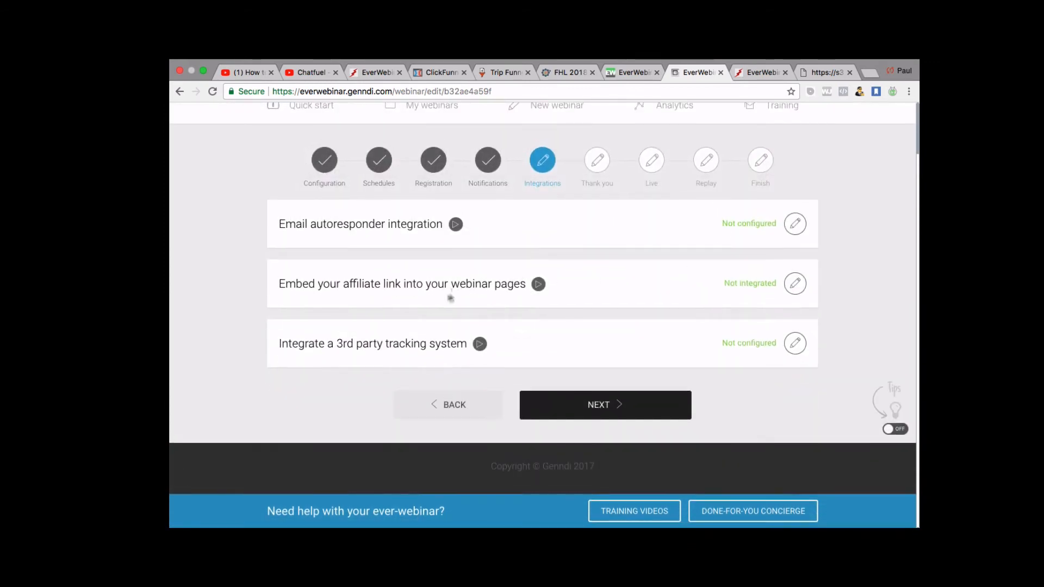
Confirm the 'Embed your affiliate link' settings with the URL field left empty.
click(794, 284)
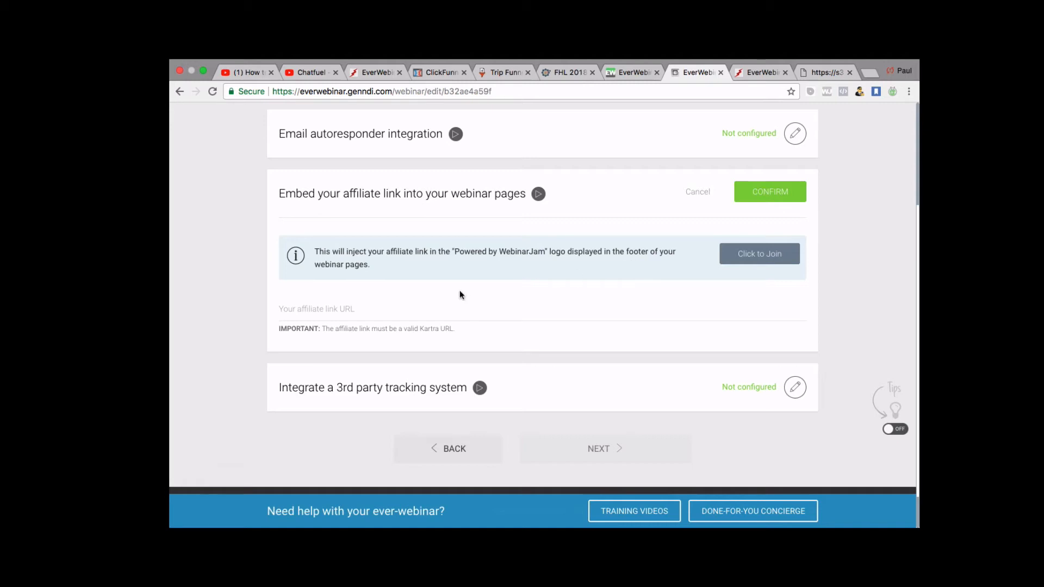
click(313, 308)
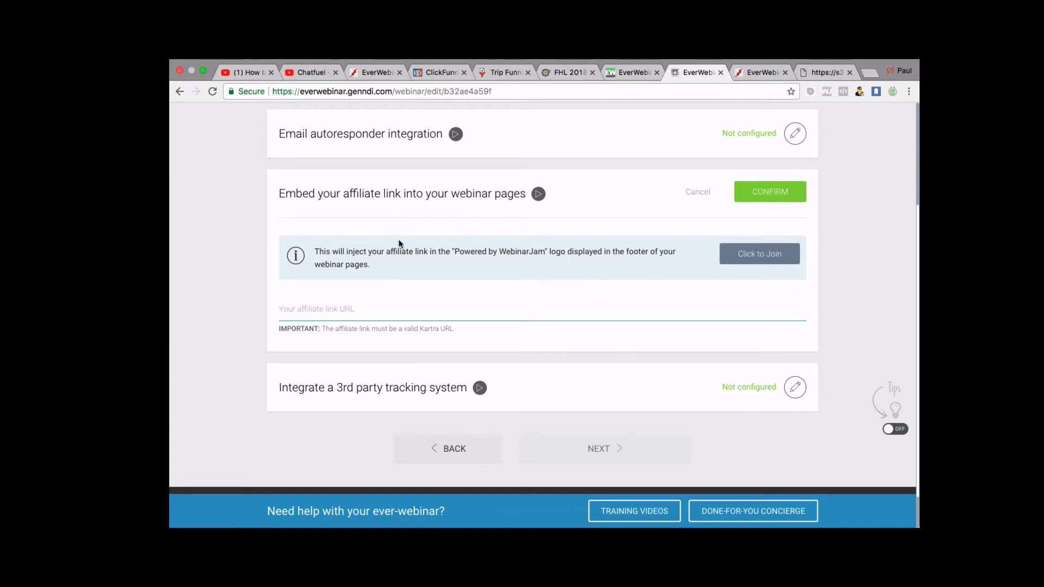
scroll(410, 252, down, 1)
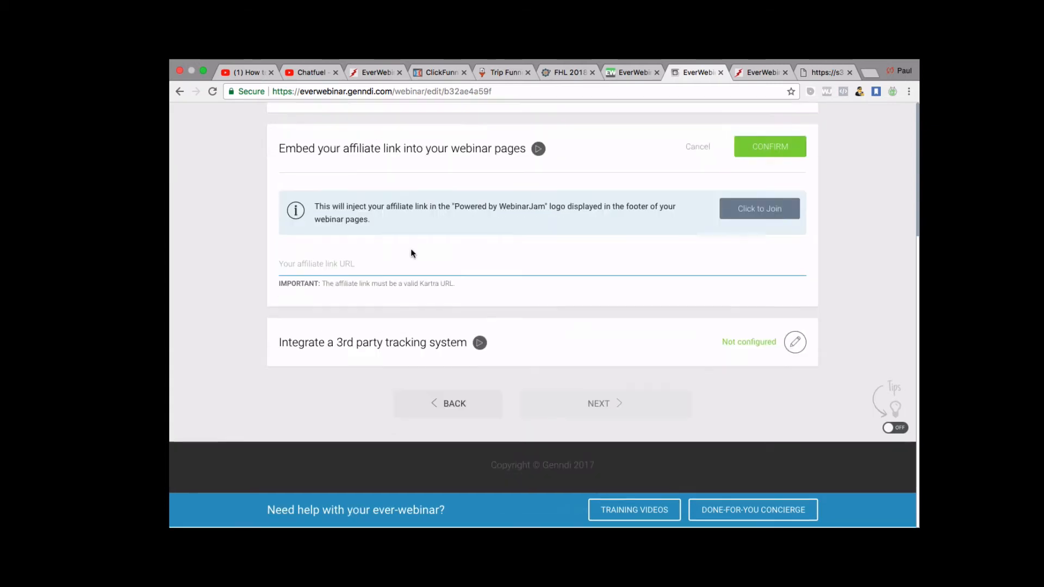
scroll(411, 252, up, 3)
scroll(410, 251, down, 3)
scroll(410, 251, up, 3)
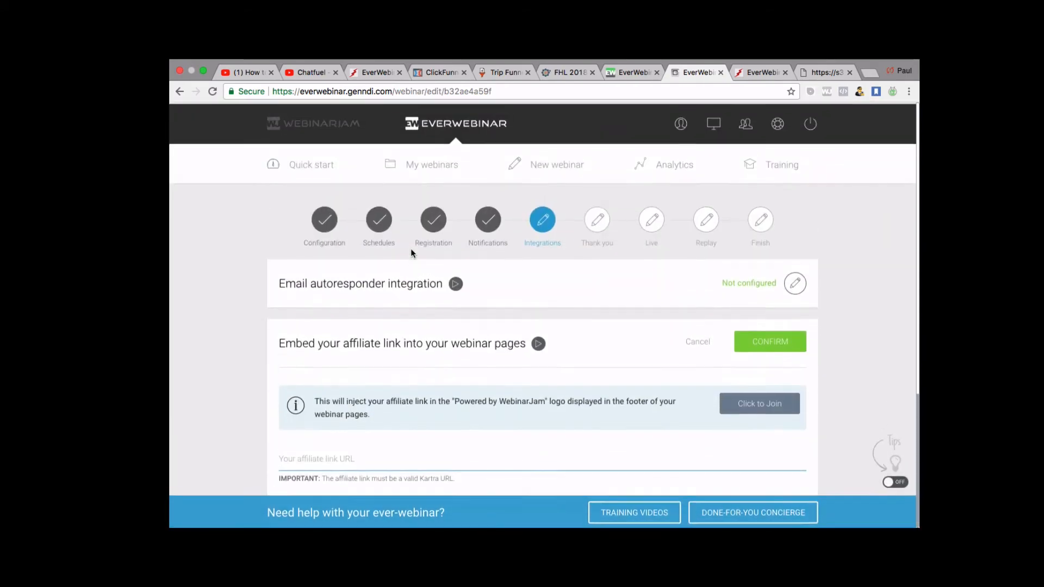
scroll(411, 251, down, 2)
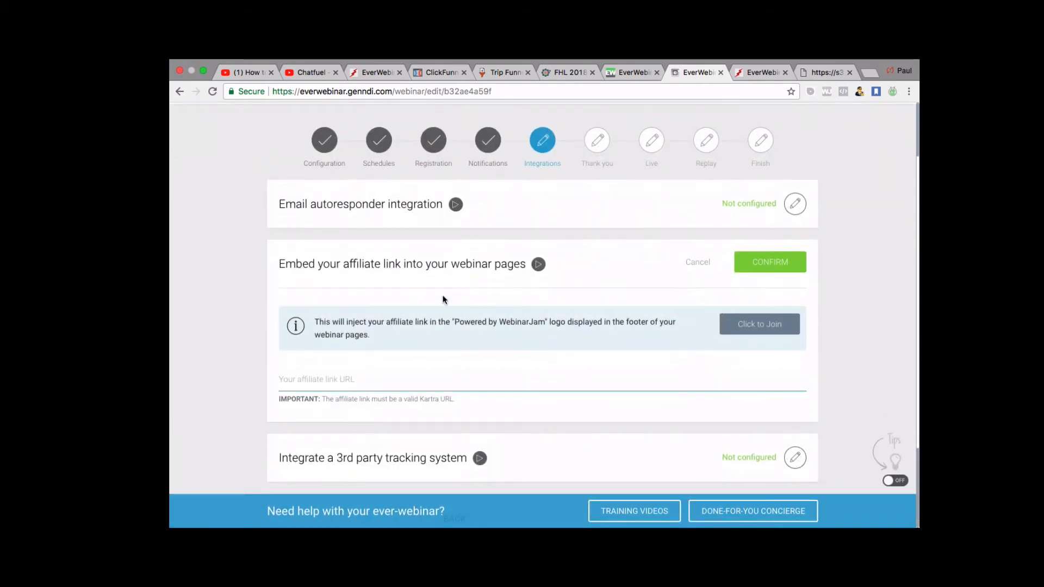
scroll(444, 299, up, 1)
scroll(443, 292, down, 3)
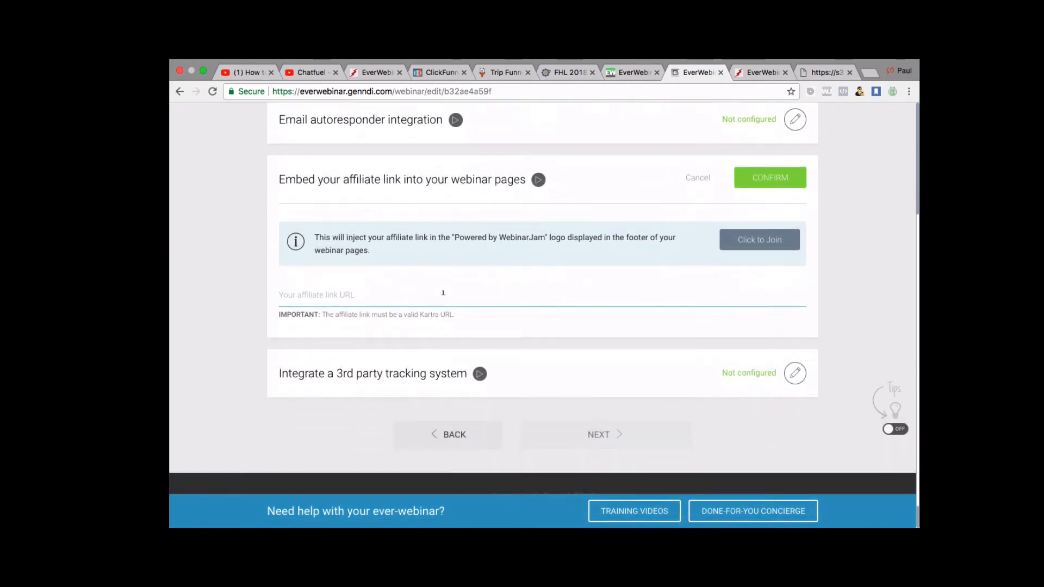
scroll(552, 272, up, 2)
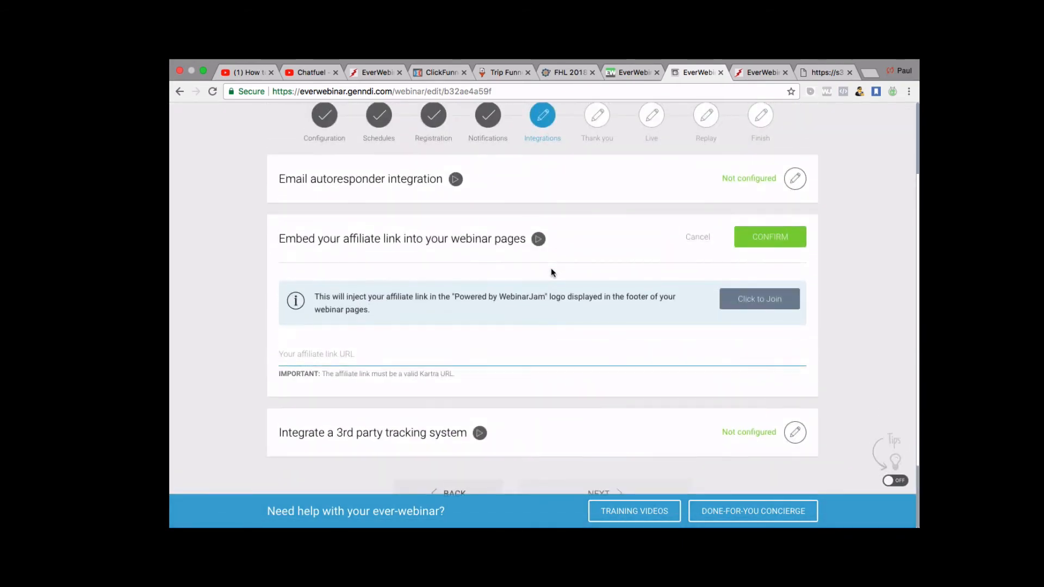
click(789, 240)
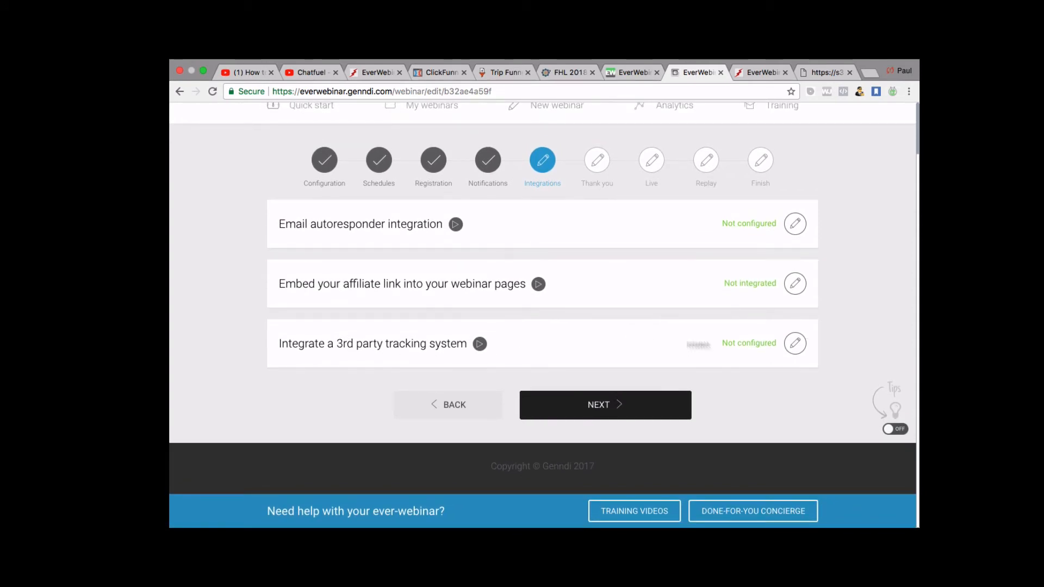
Review the Registration, Thank You, live room and Replay tracking-code fields and confirm them empty.
click(796, 344)
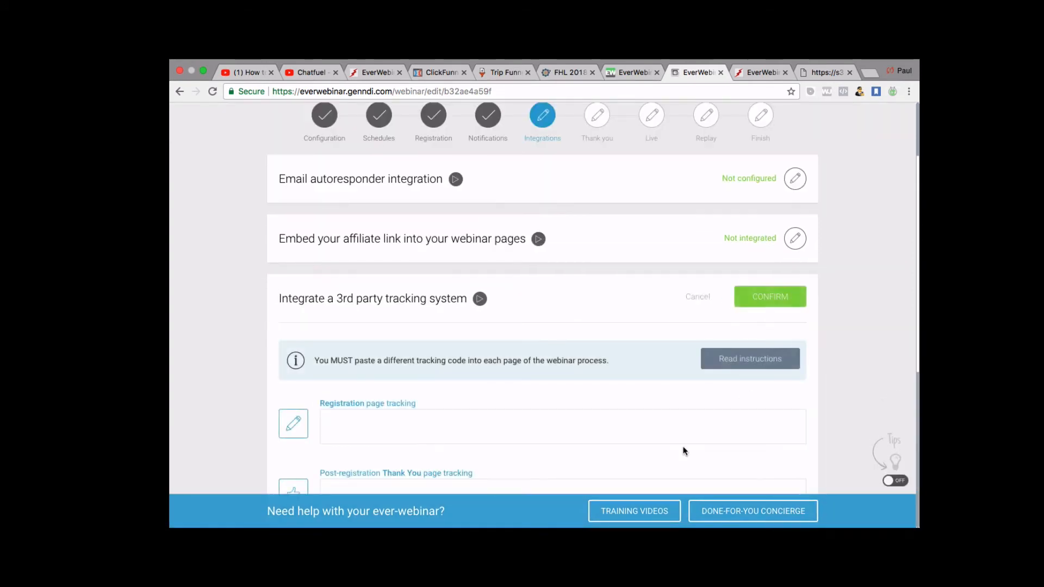
scroll(683, 446, down, 3)
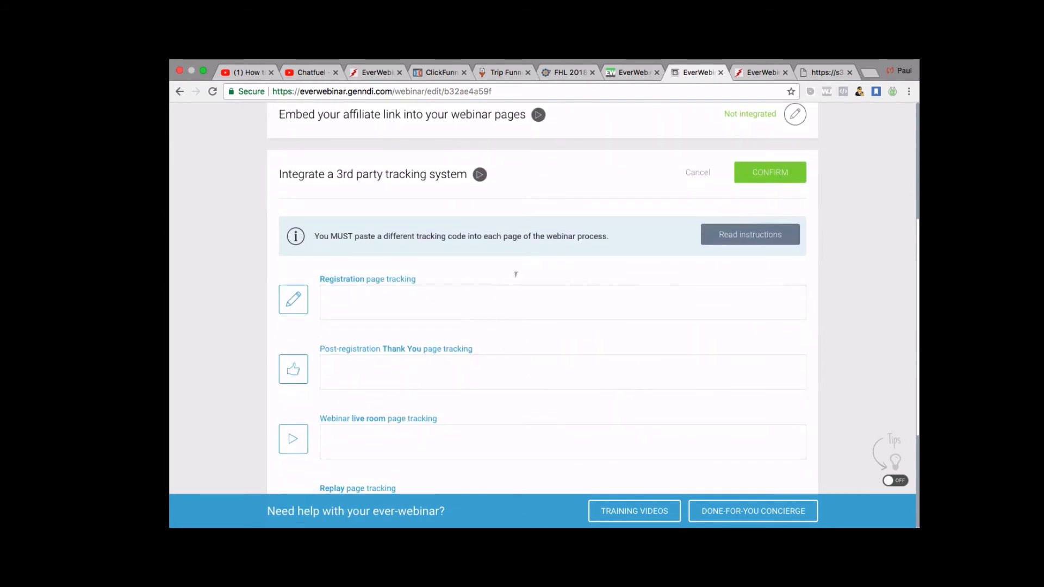
scroll(516, 272, down, 1)
scroll(517, 273, down, 3)
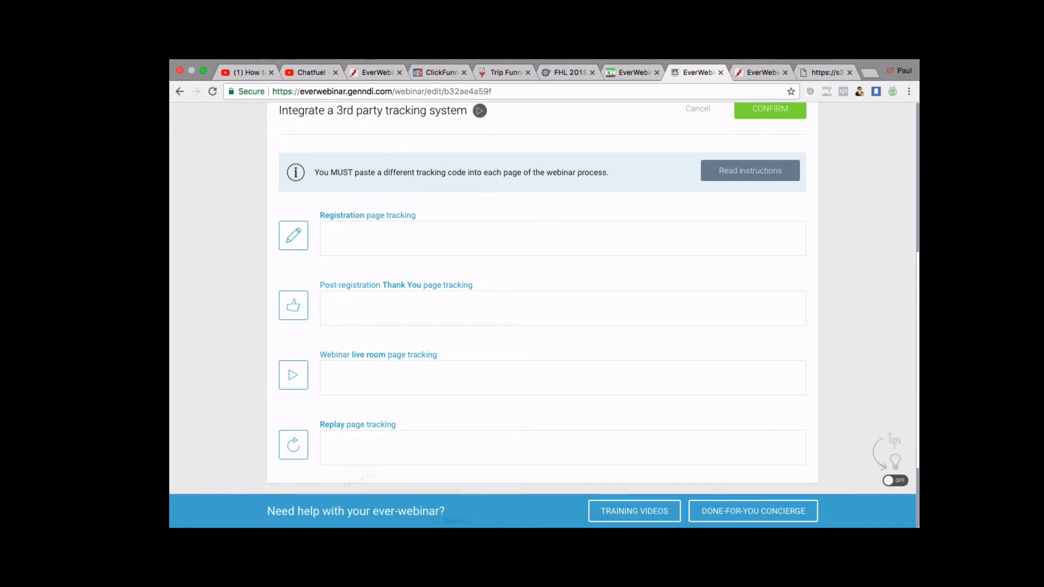
scroll(549, 331, down, 2)
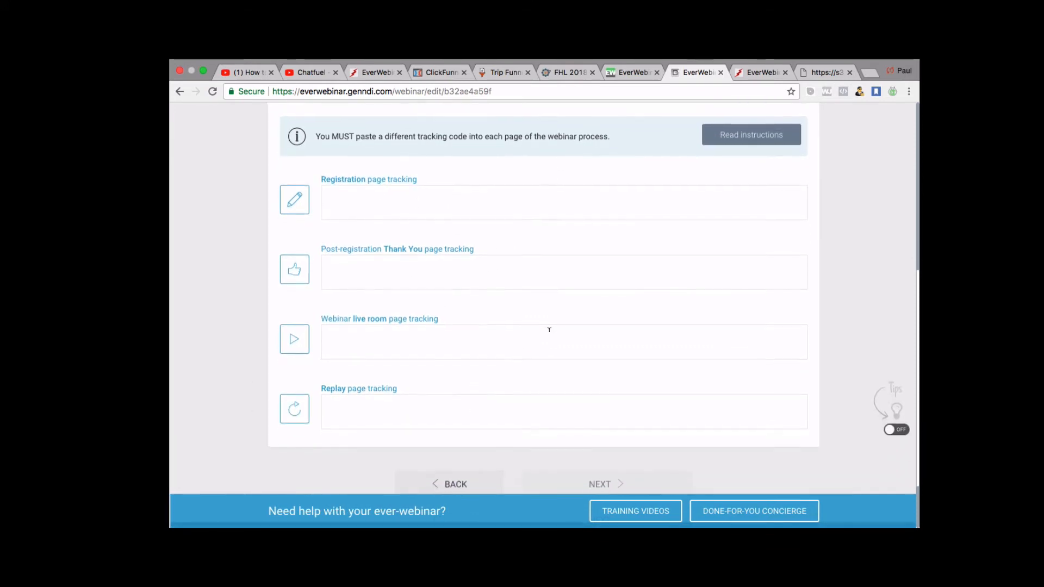
scroll(549, 331, up, 5)
scroll(651, 357, down, 3)
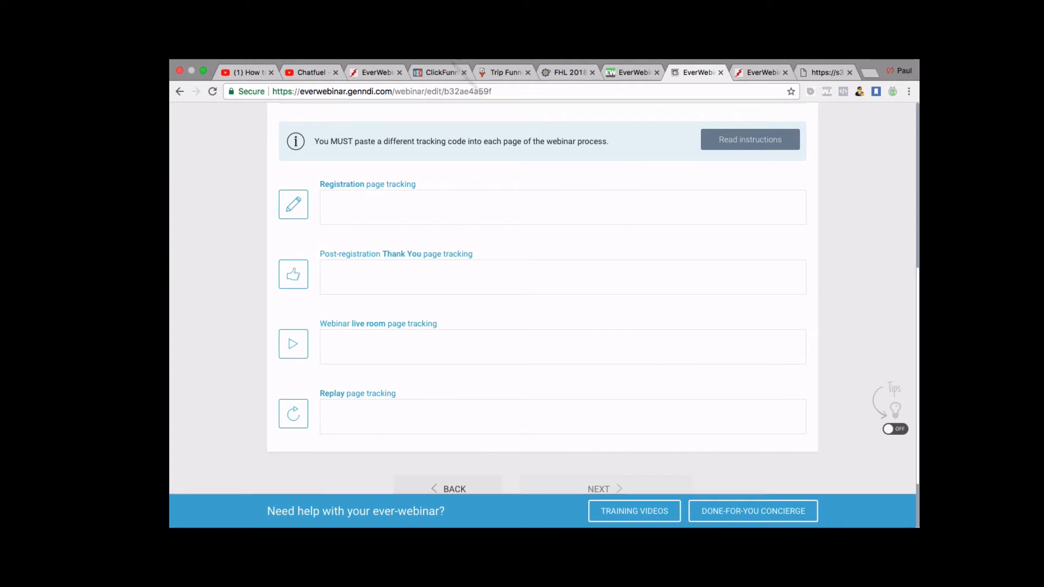
scroll(516, 223, down, 2)
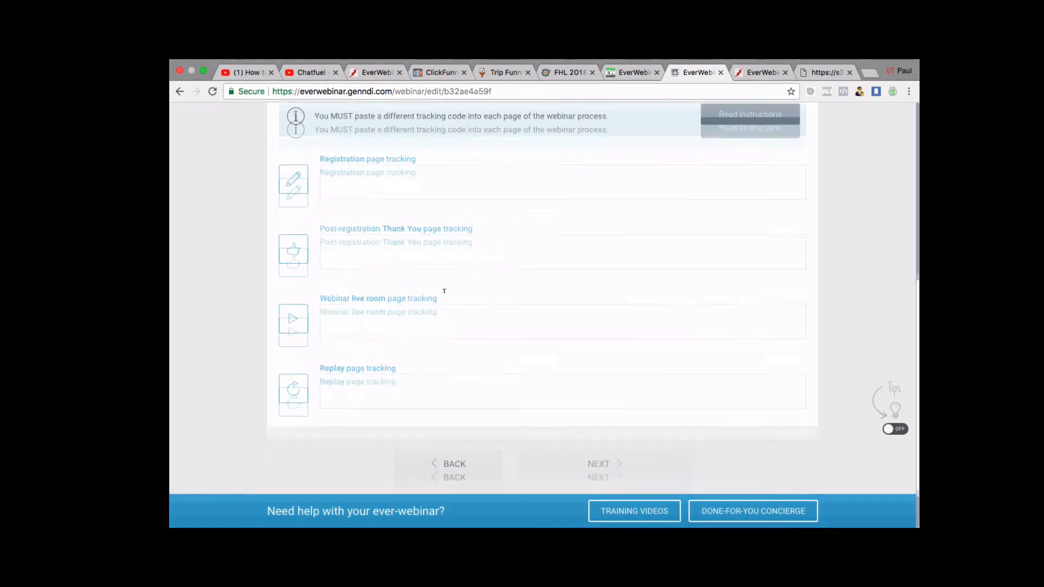
scroll(443, 296, up, 8)
scroll(443, 297, down, 6)
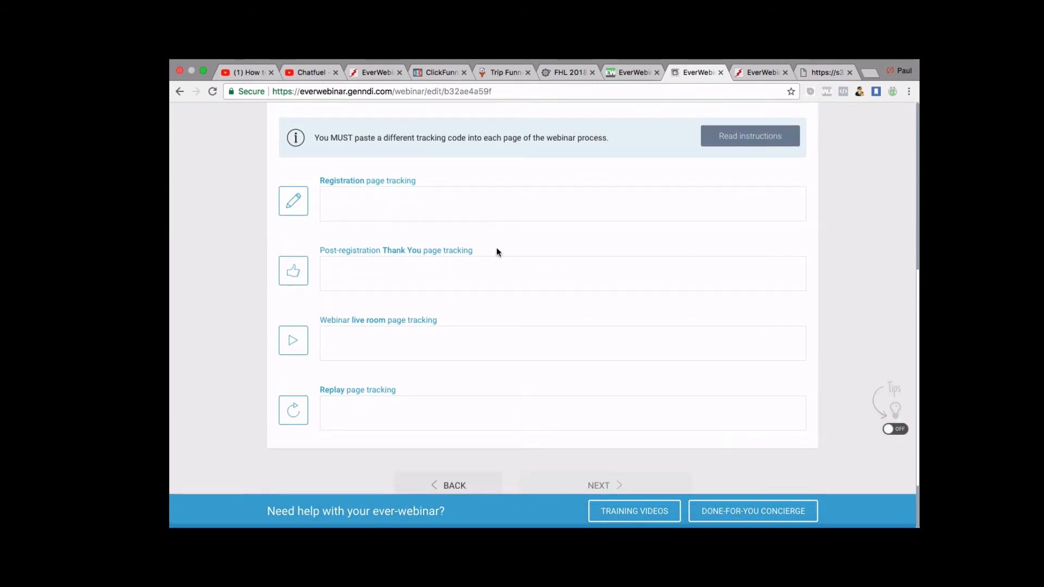
scroll(497, 247, up, 7)
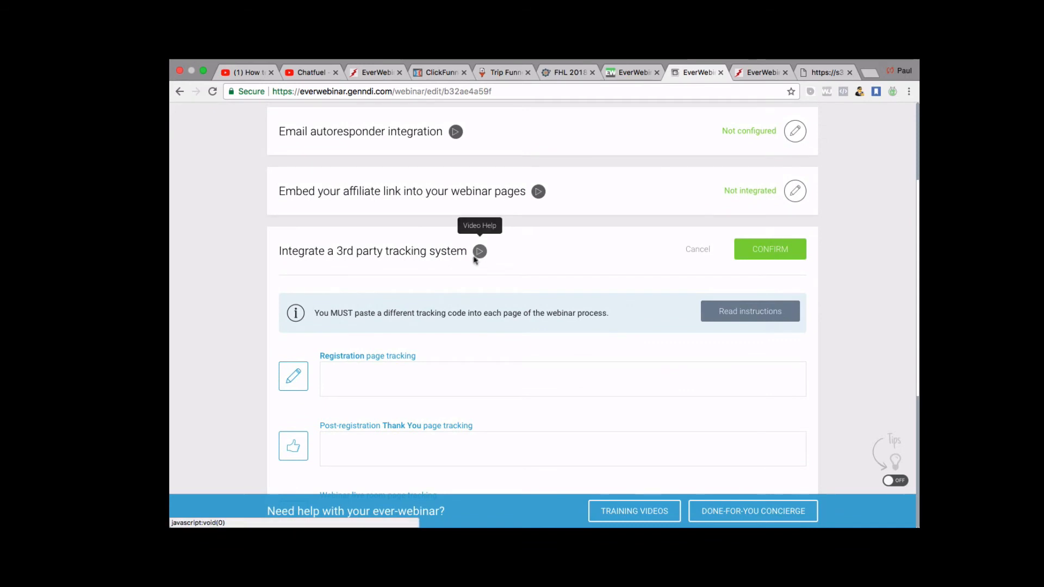
click(769, 252)
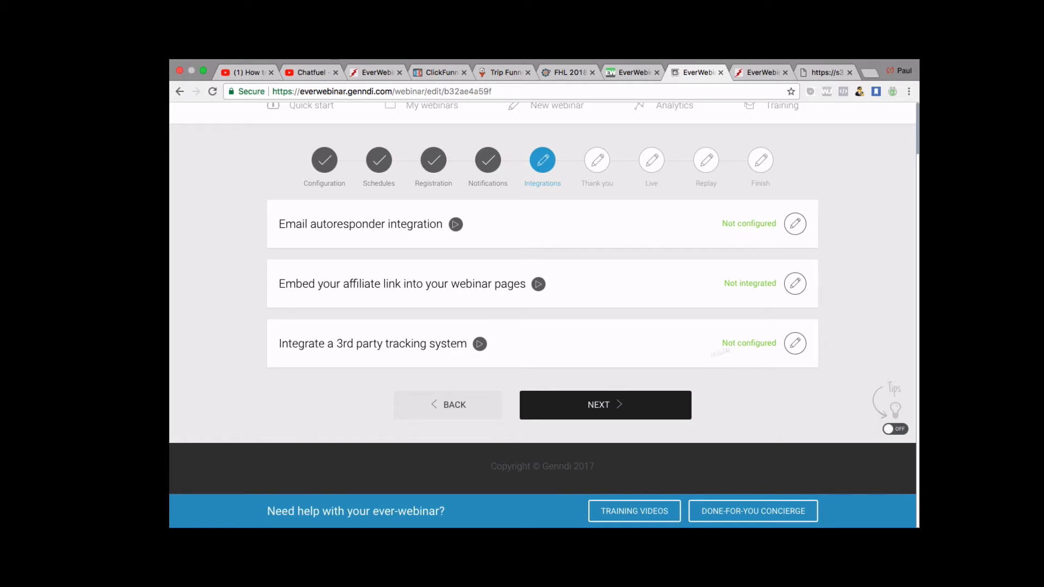
Advance to the Thank you step and browse the thank-you templates, with Template 1 in use.
click(618, 400)
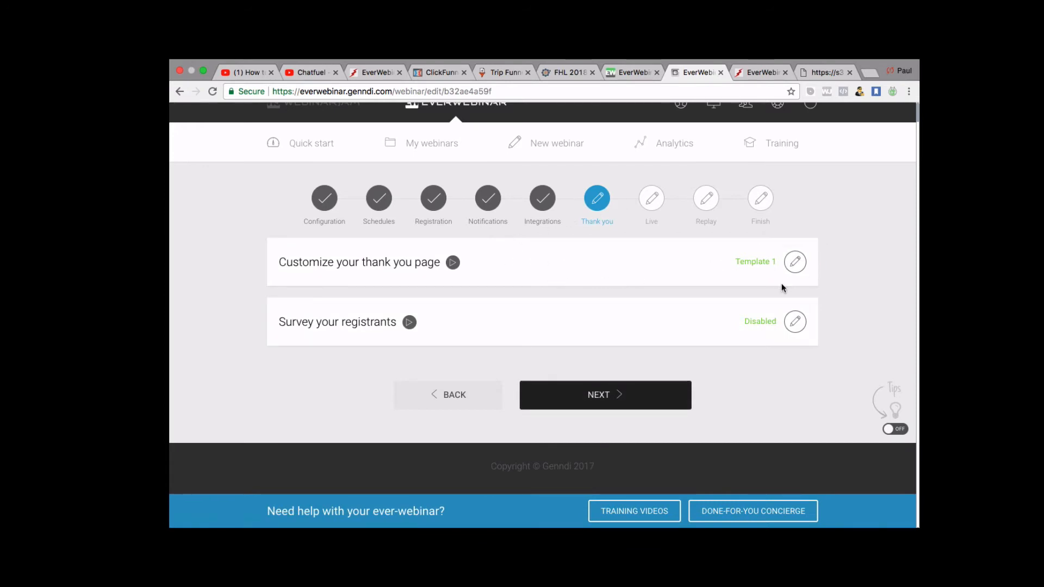
click(795, 262)
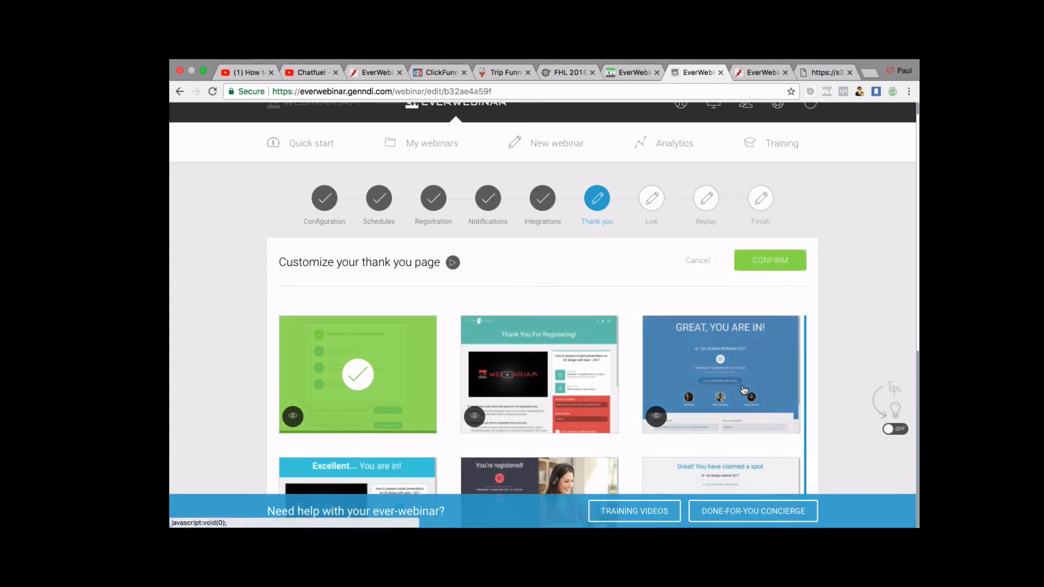
scroll(743, 390, down, 3)
scroll(580, 401, down, 6)
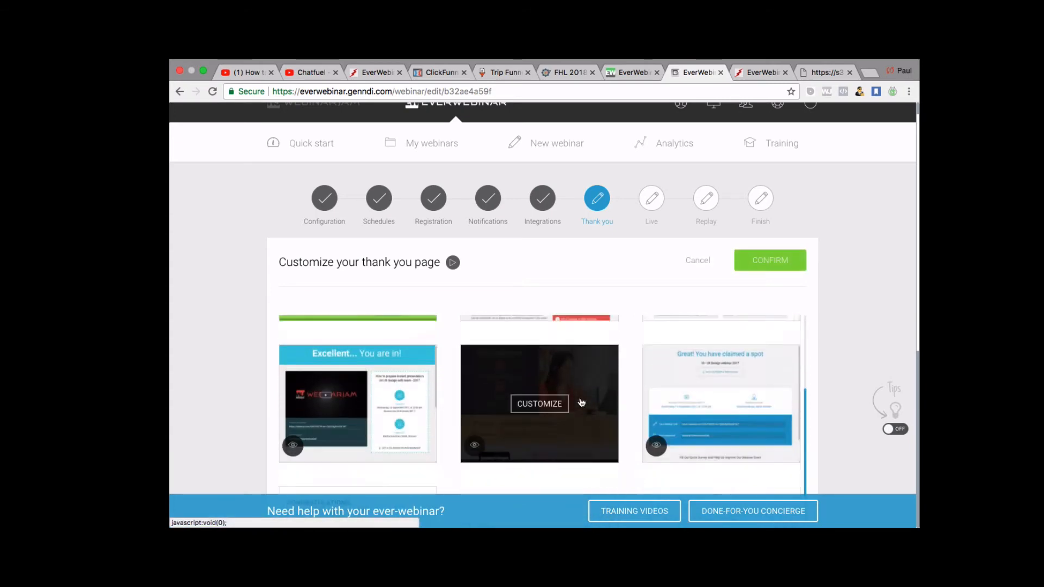
scroll(580, 401, up, 10)
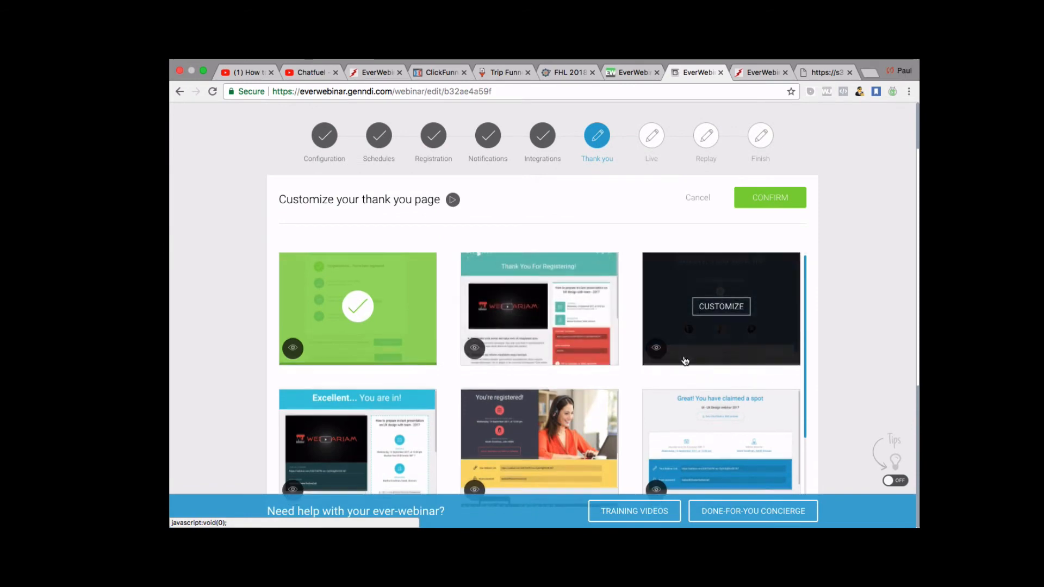
scroll(588, 375, up, 1)
mouse_move(588, 374)
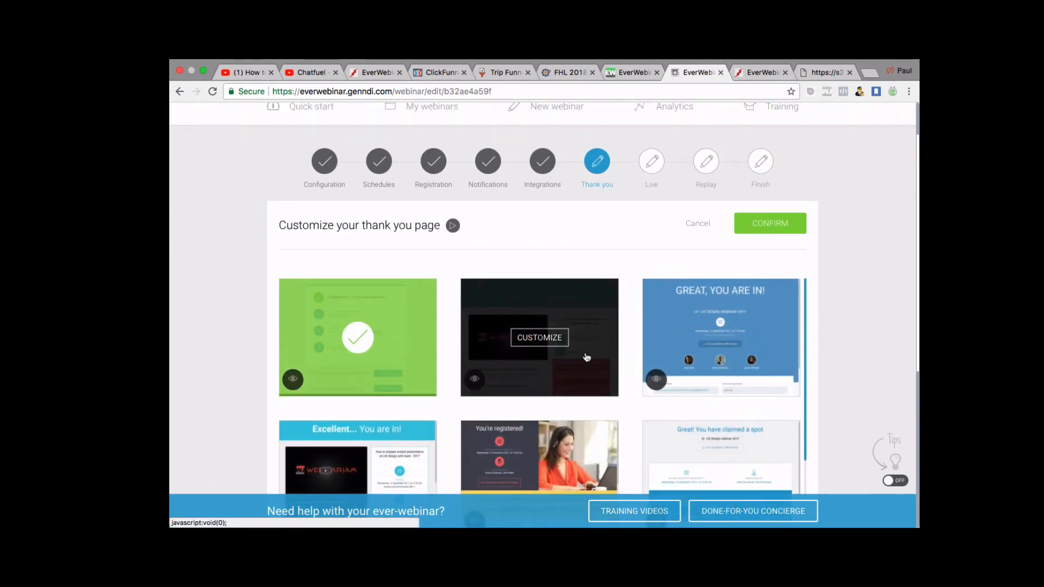
Choose to customise the second thank-you page template.
click(587, 357)
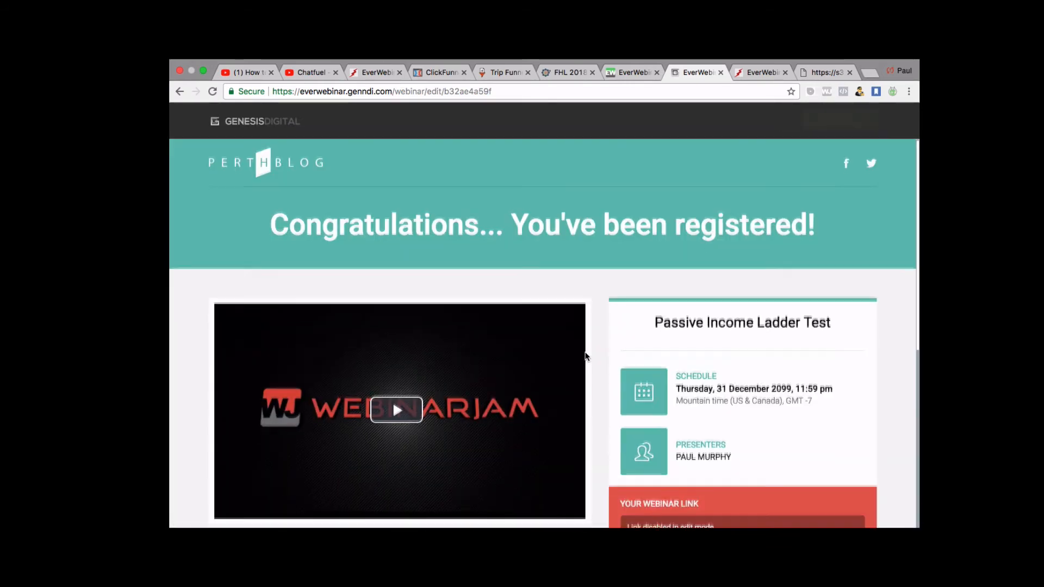
scroll(586, 356, down, 6)
scroll(586, 357, up, 6)
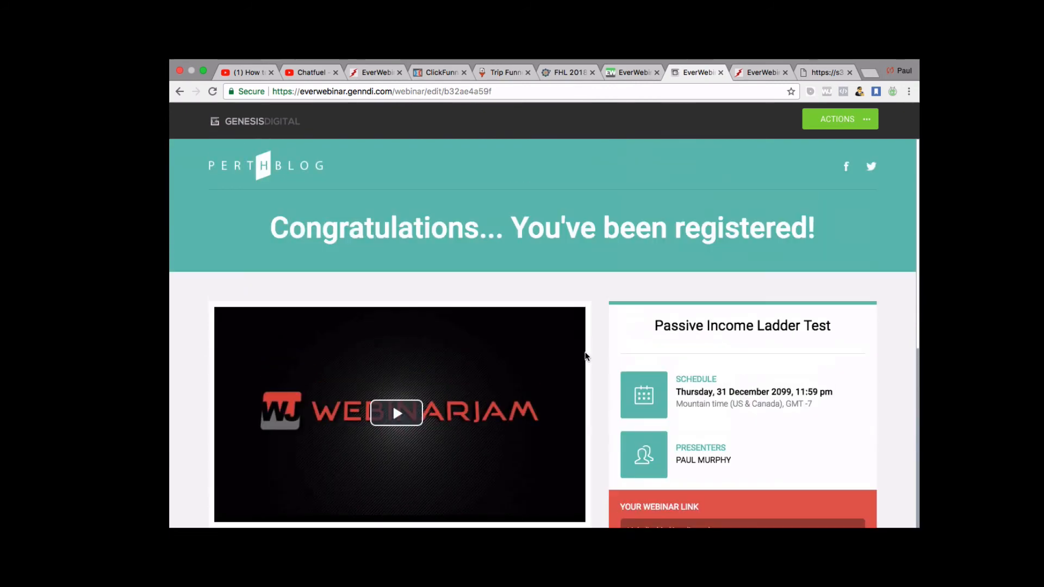
scroll(585, 356, down, 2)
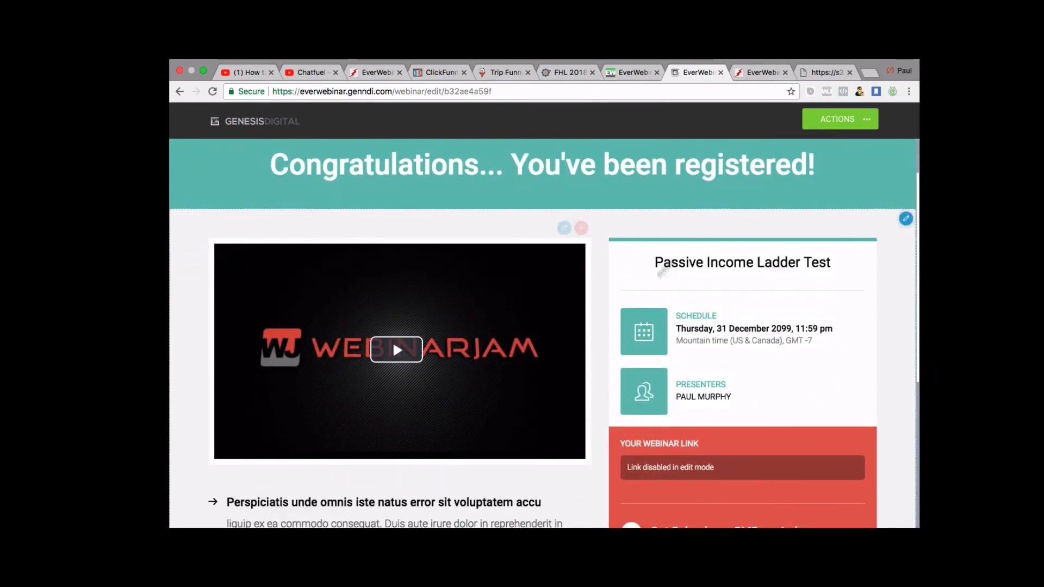
From the dashboard, reopen the webinar's editor at the Thank you step.
click(761, 71)
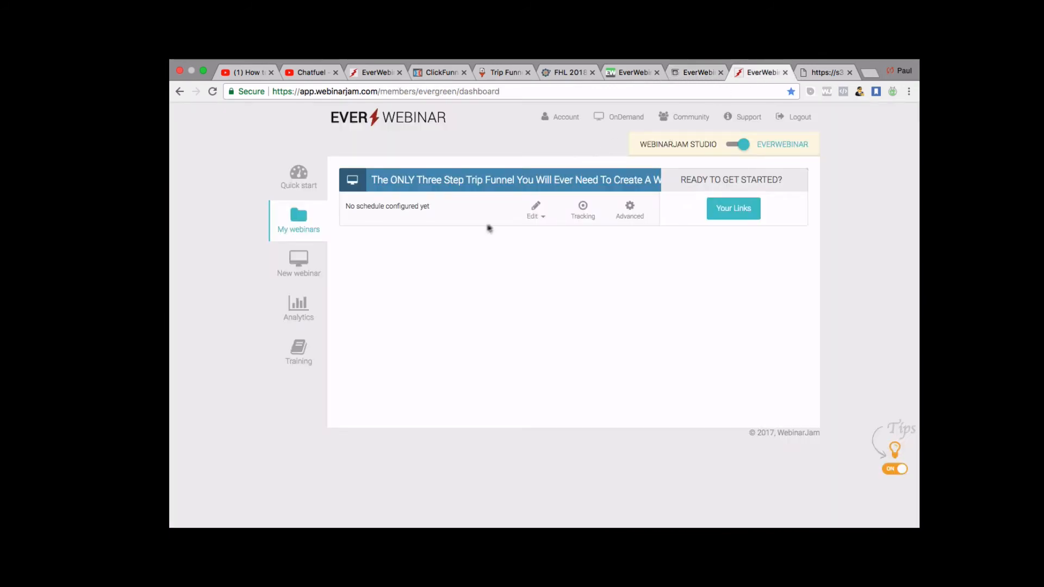
click(538, 214)
click(537, 234)
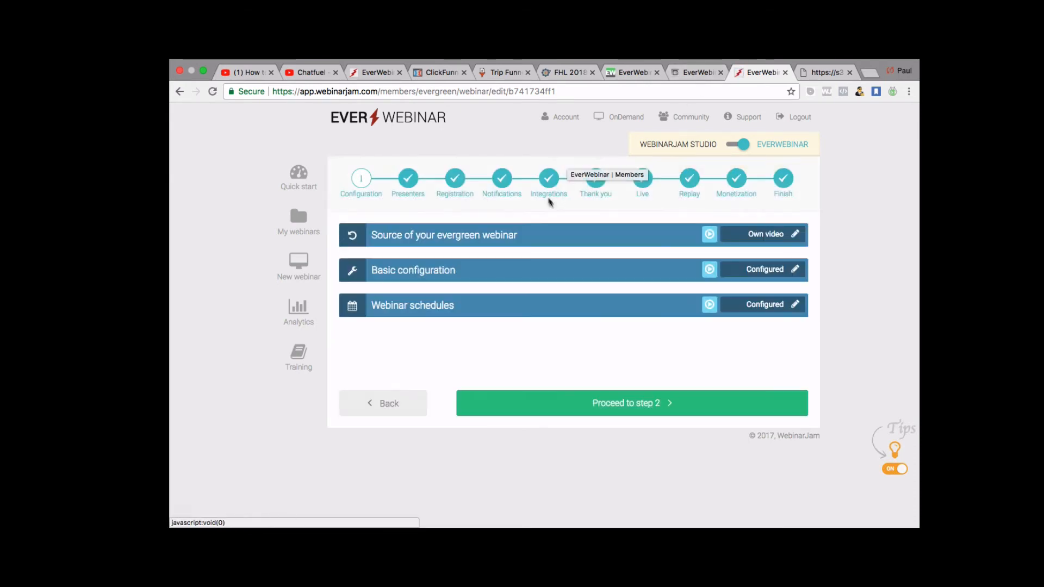
click(595, 181)
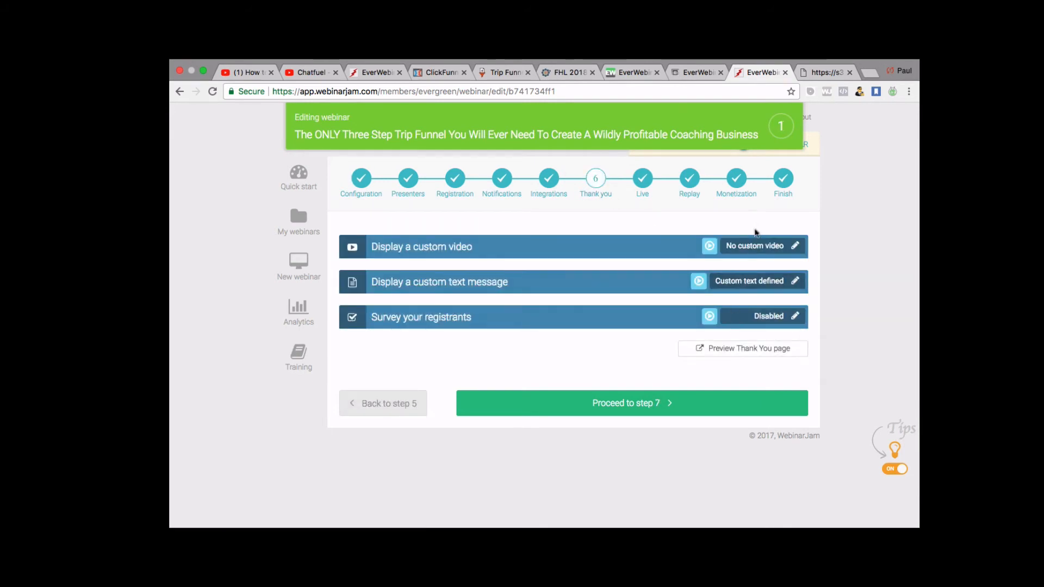
Glance at the registration page, then return to the editor's Thank you options.
click(693, 72)
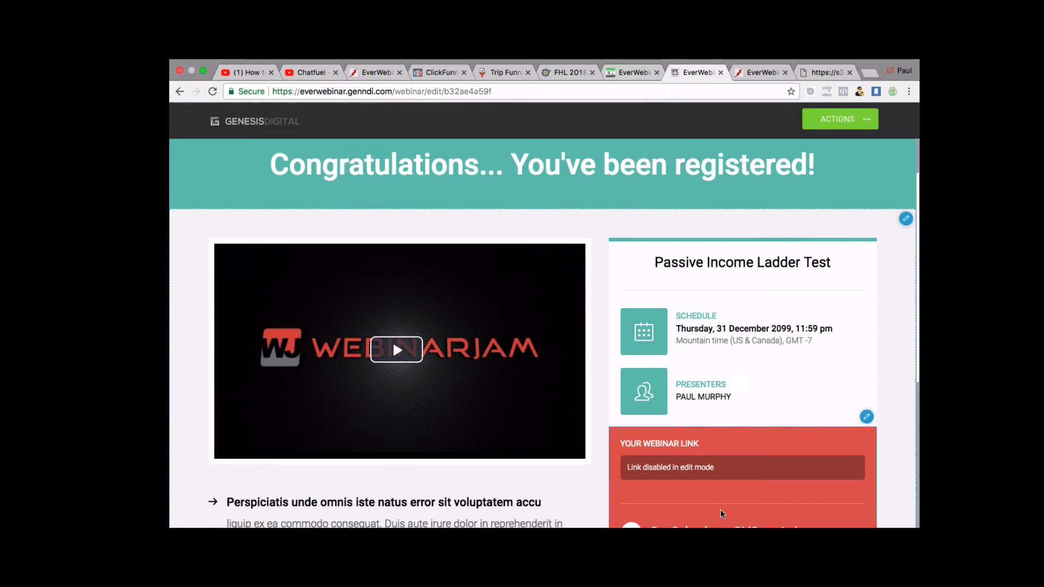
scroll(721, 512, down, 5)
scroll(720, 514, up, 5)
scroll(722, 513, down, 2)
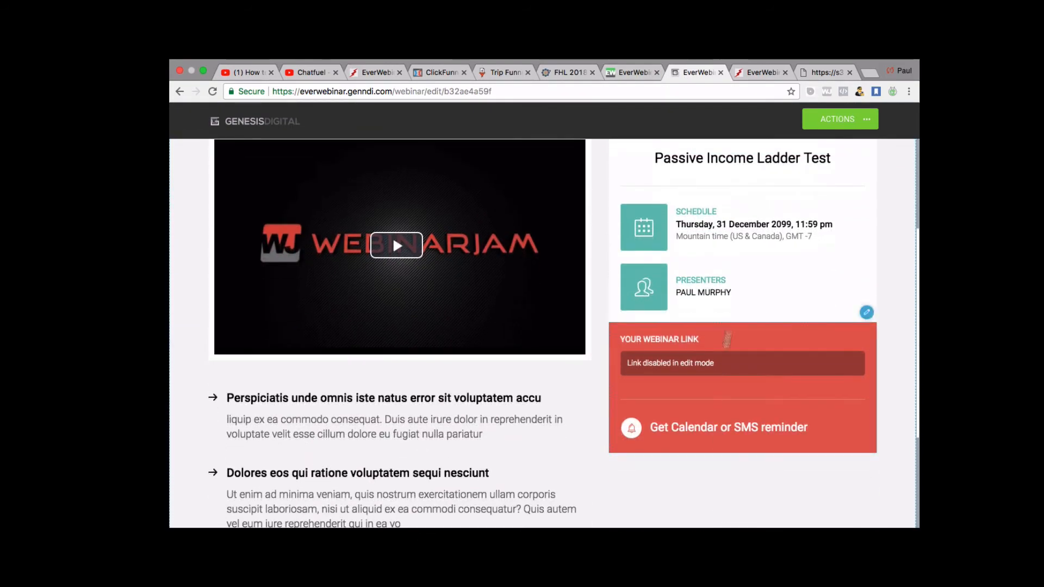
click(759, 73)
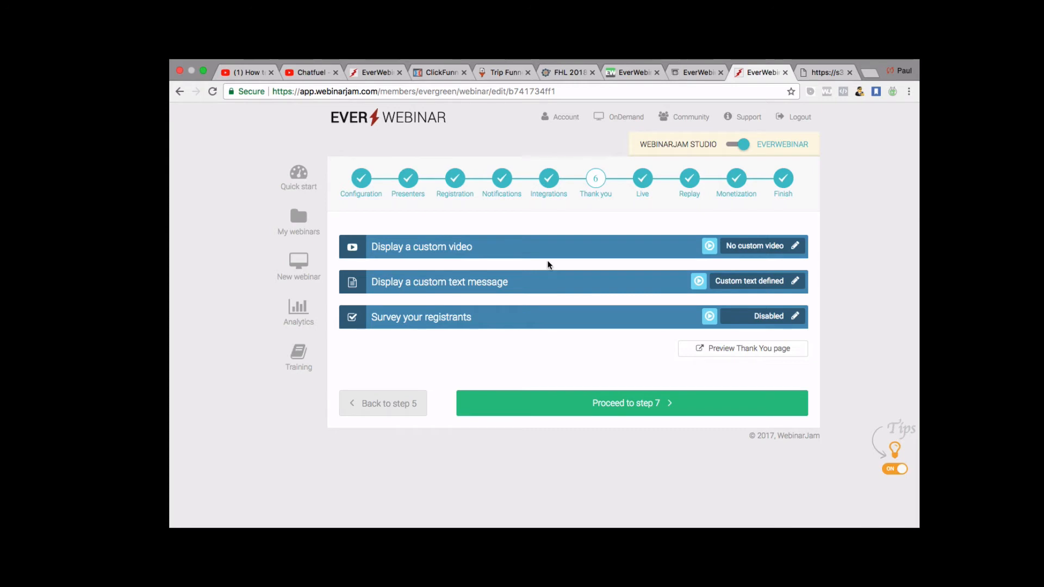
scroll(550, 265, up, 1)
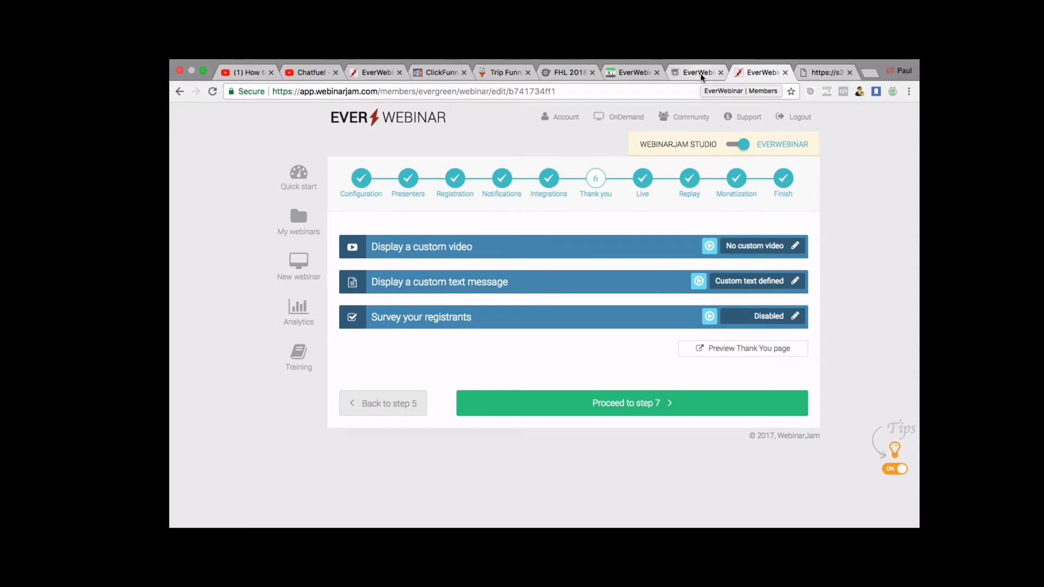
Save the thank-you page in the builder and exit it.
click(702, 75)
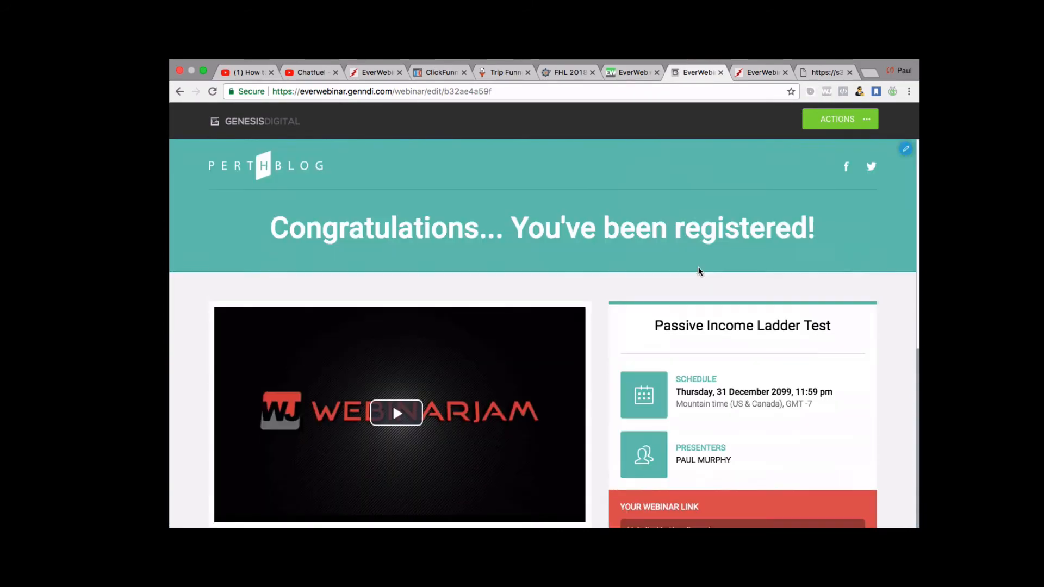
scroll(698, 270, down, 5)
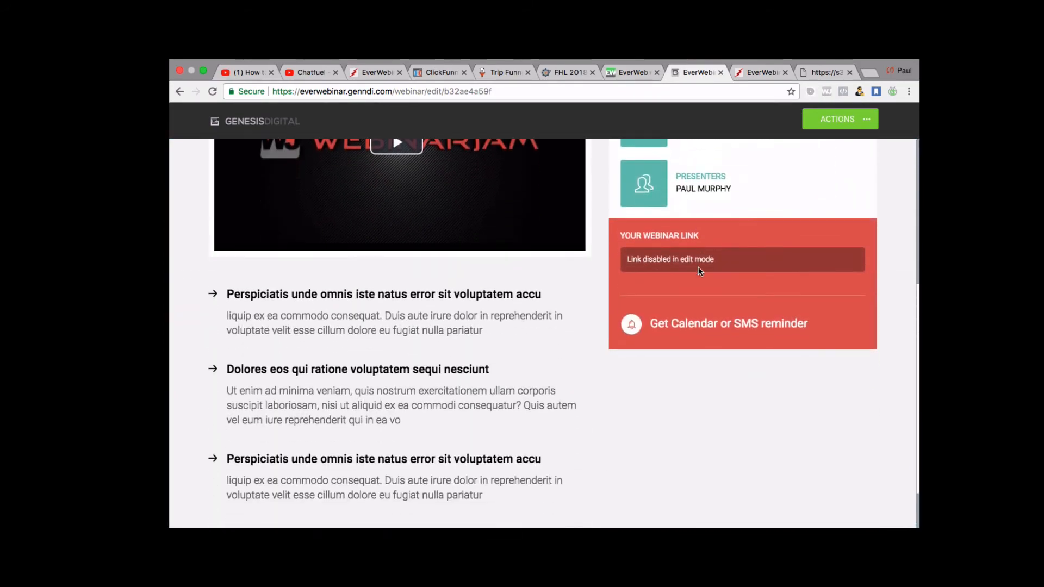
click(870, 121)
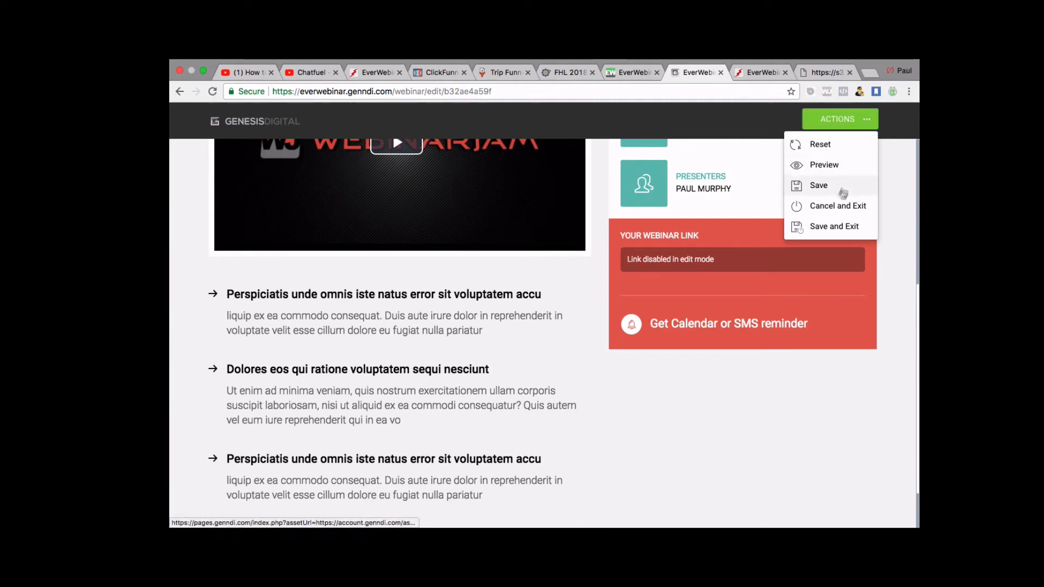
click(827, 228)
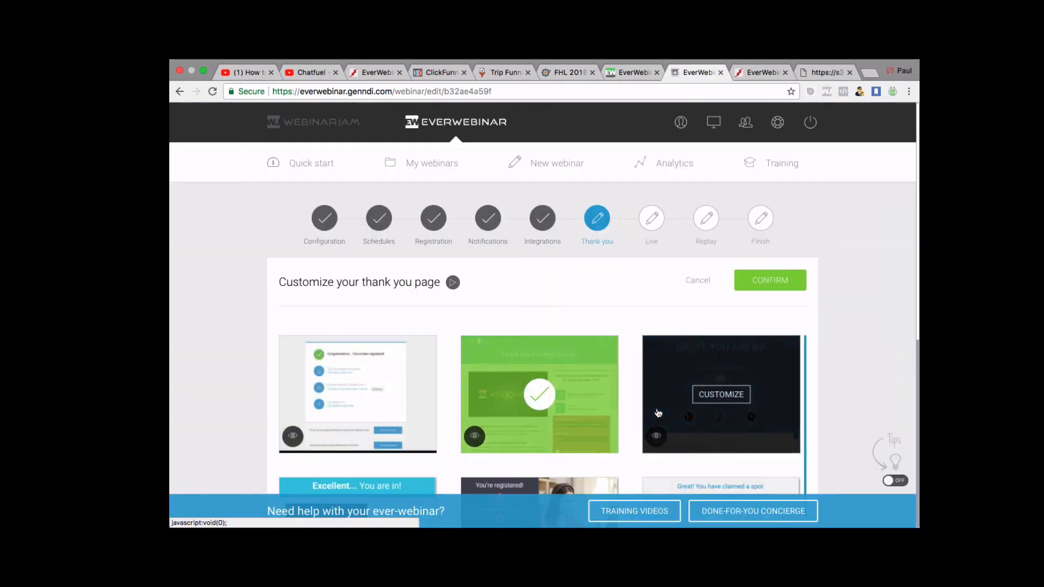
Confirm Template 2 as the thank-you page template.
scroll(657, 407, down, 3)
scroll(631, 408, down, 5)
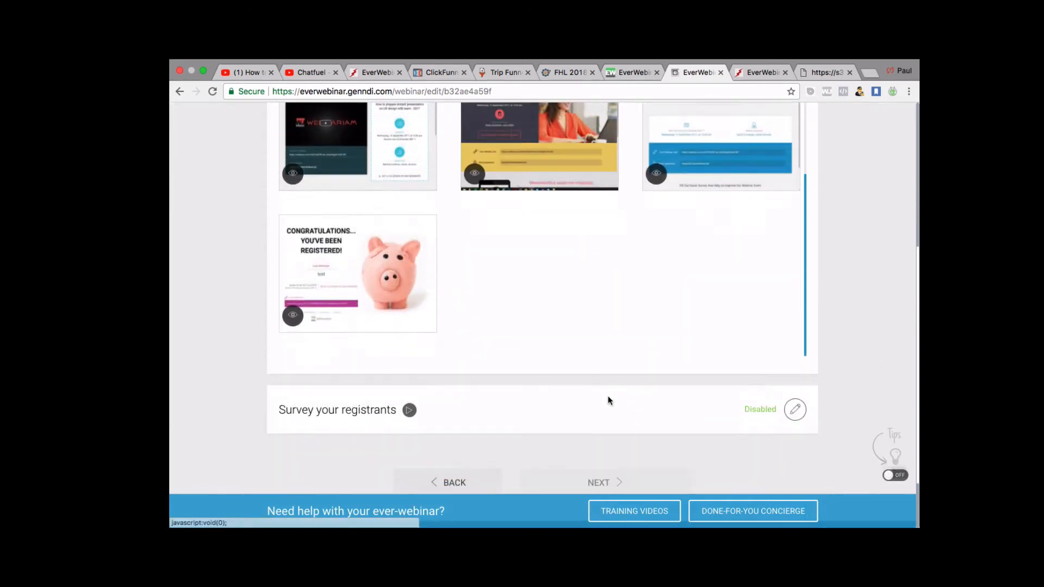
scroll(608, 397, up, 4)
scroll(539, 348, up, 3)
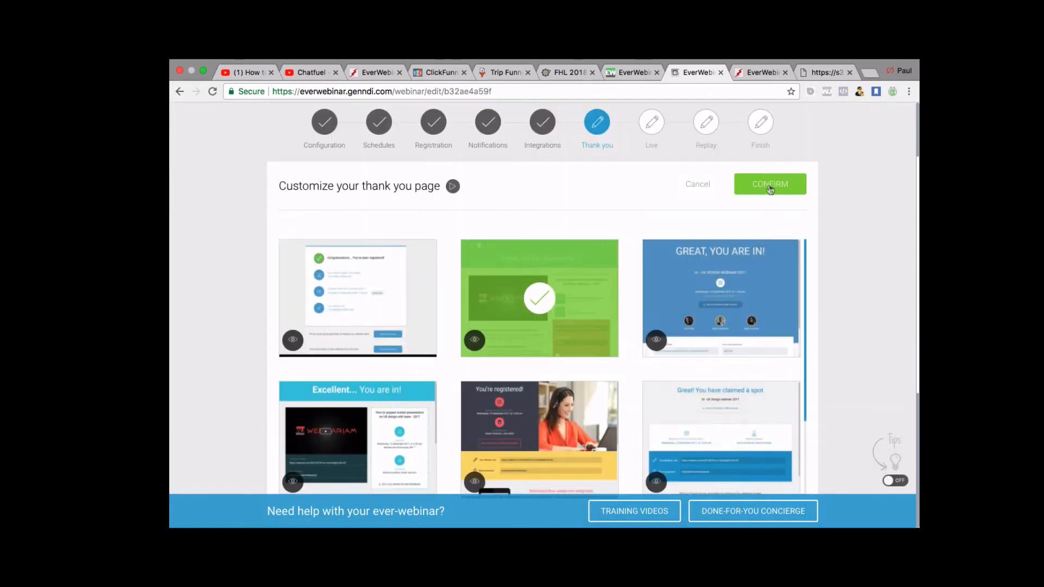
click(770, 185)
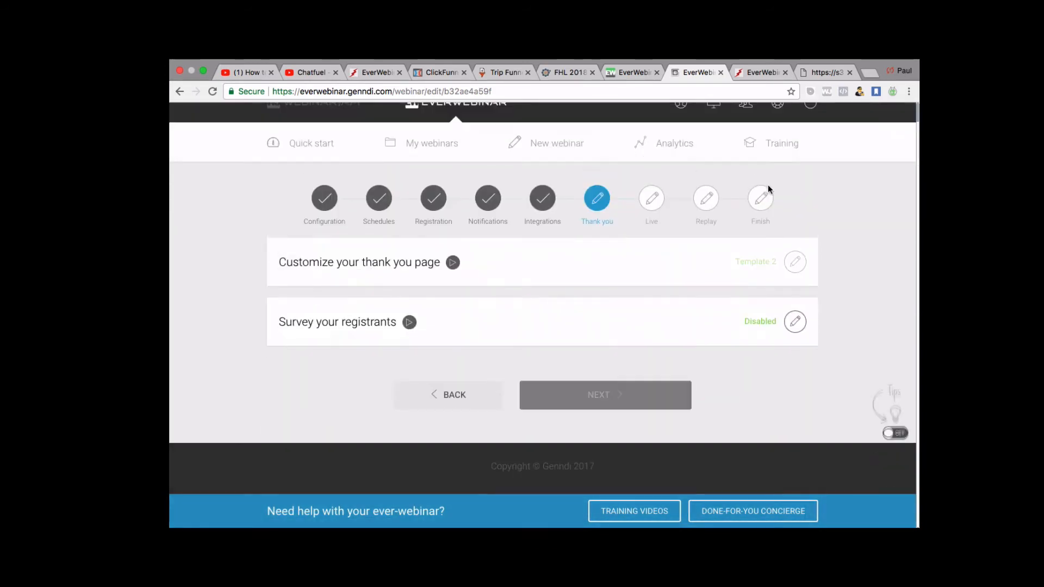
click(799, 324)
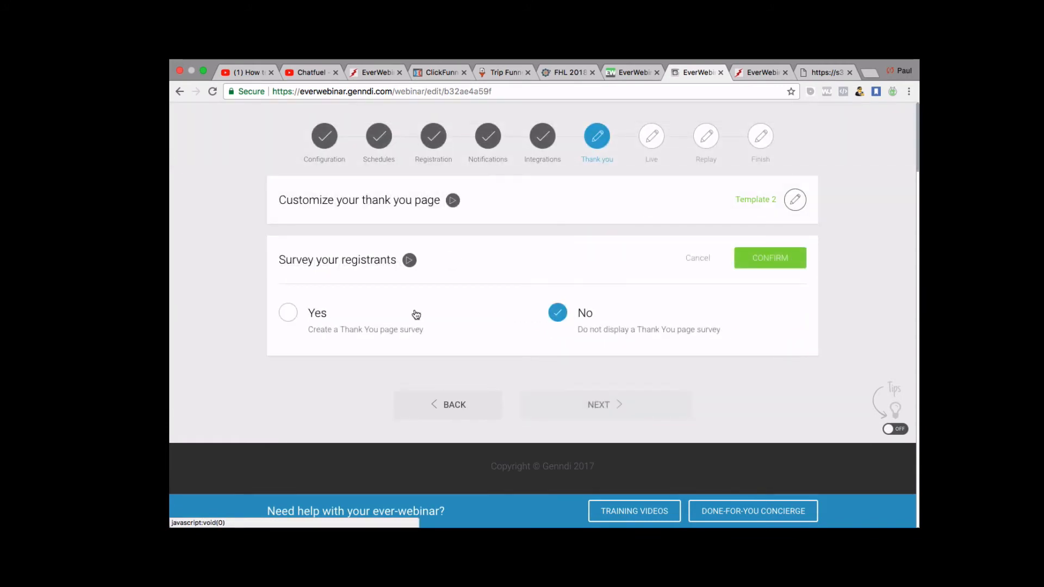
click(289, 313)
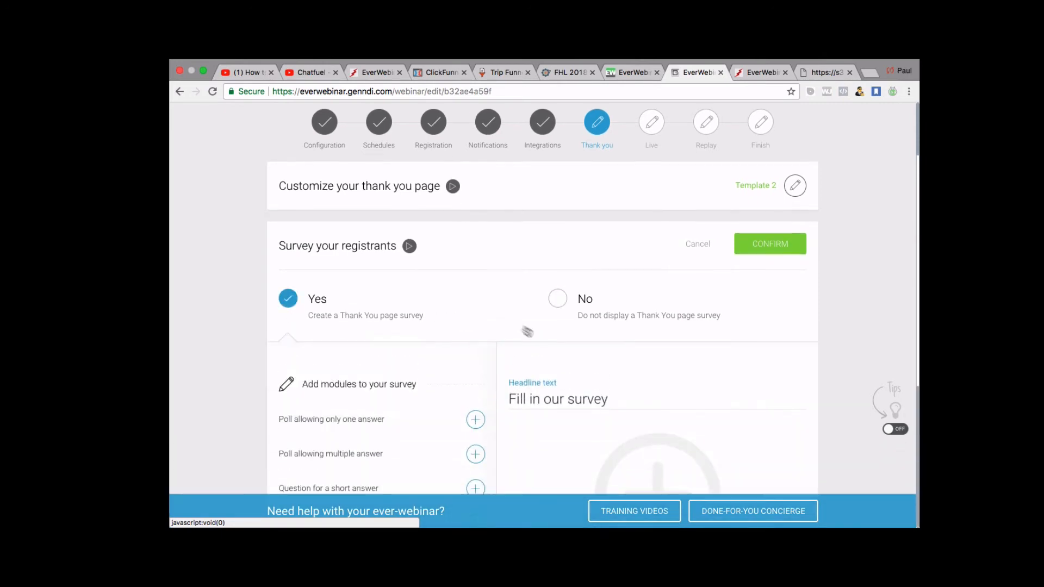
scroll(527, 332, down, 5)
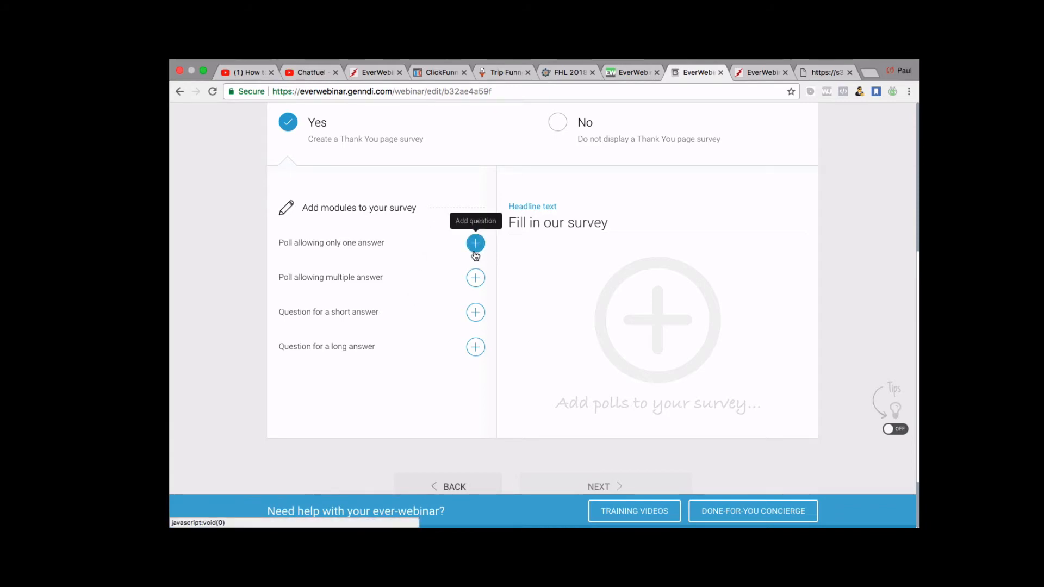
scroll(409, 261, down, 1)
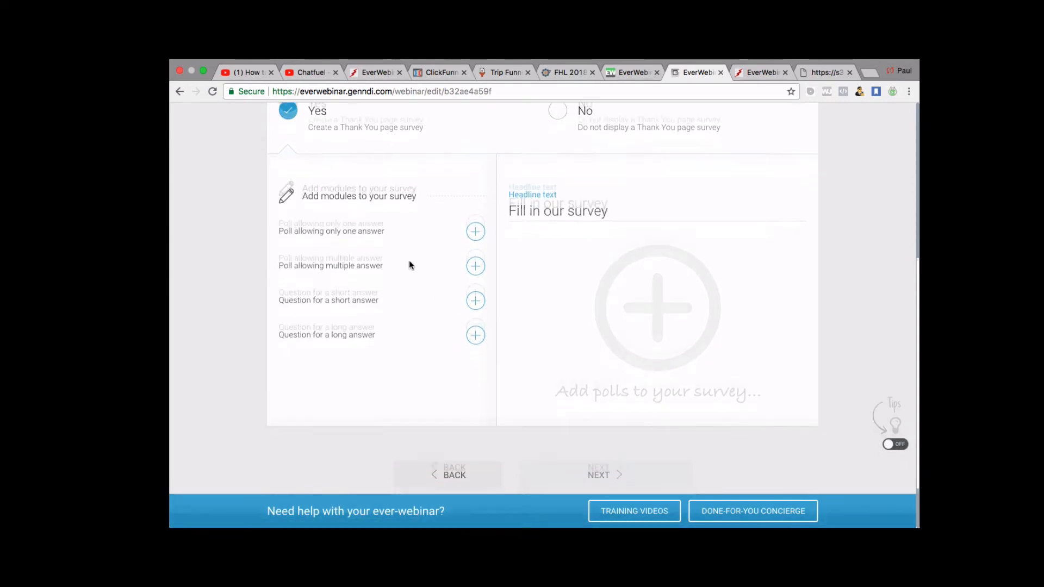
scroll(409, 261, up, 3)
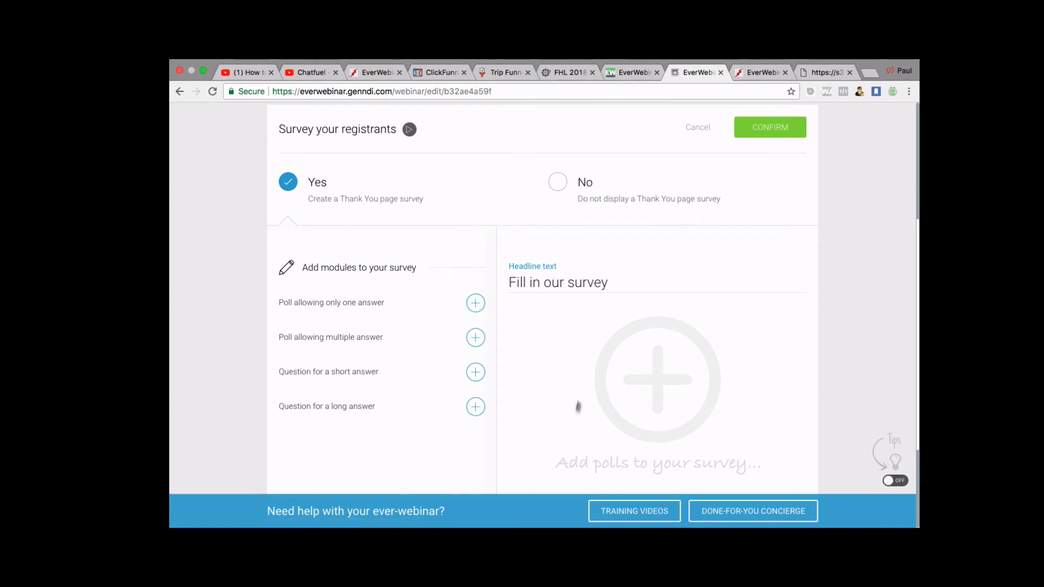
scroll(580, 405, down, 1)
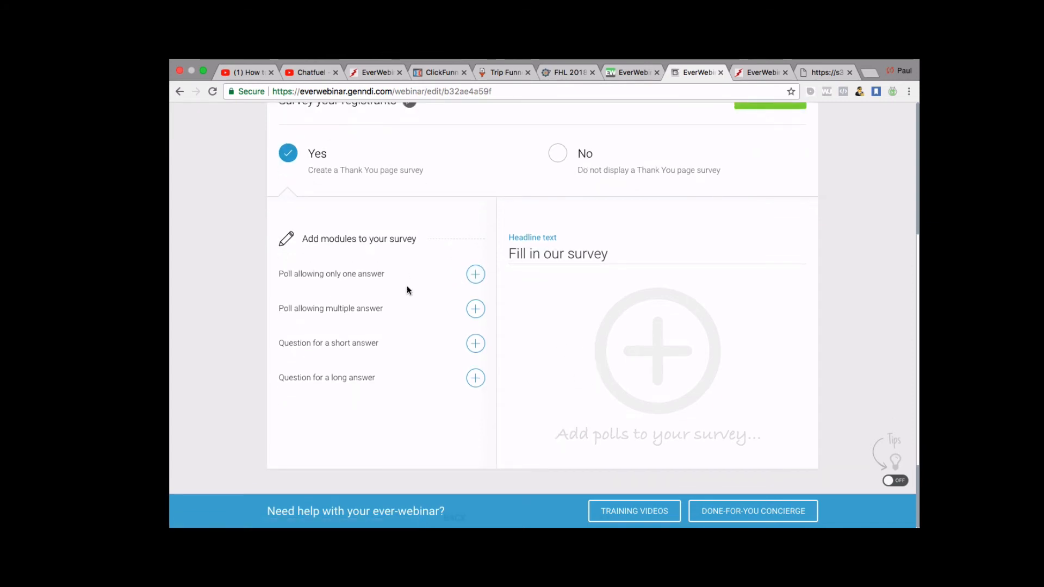
scroll(408, 288, down, 2)
scroll(407, 285, up, 2)
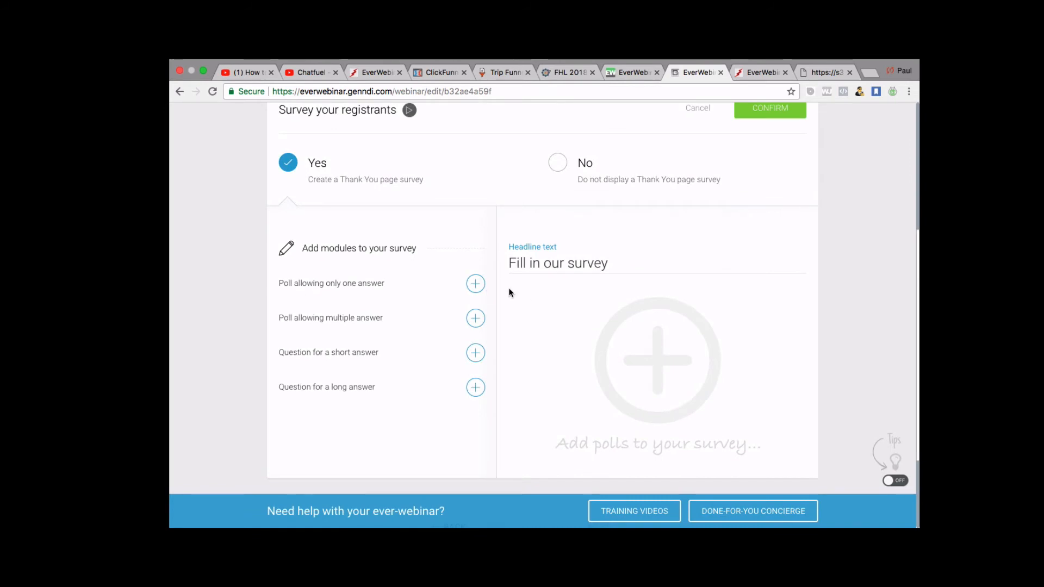
scroll(510, 293, down, 2)
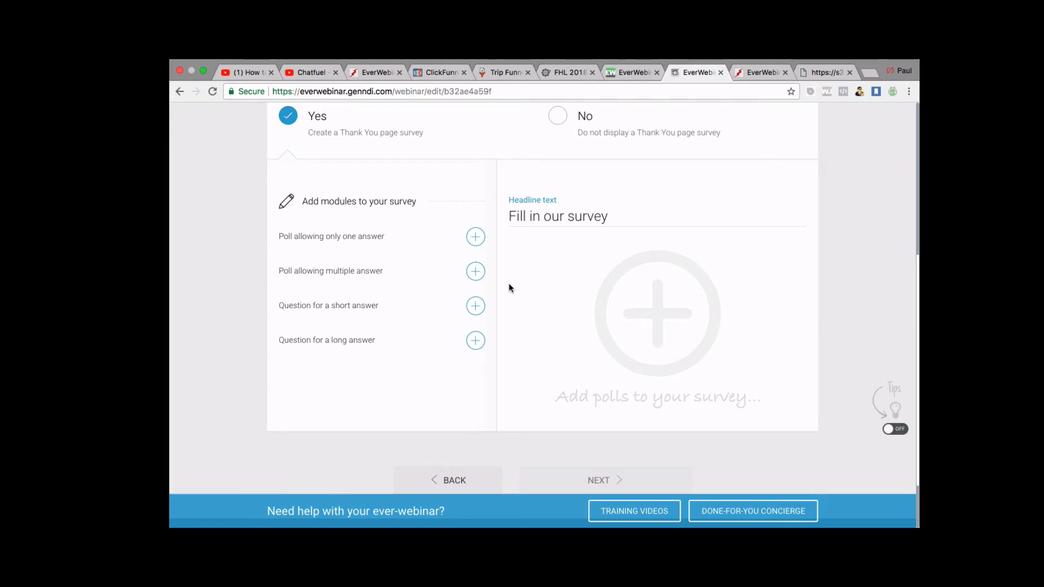
scroll(481, 368, down, 1)
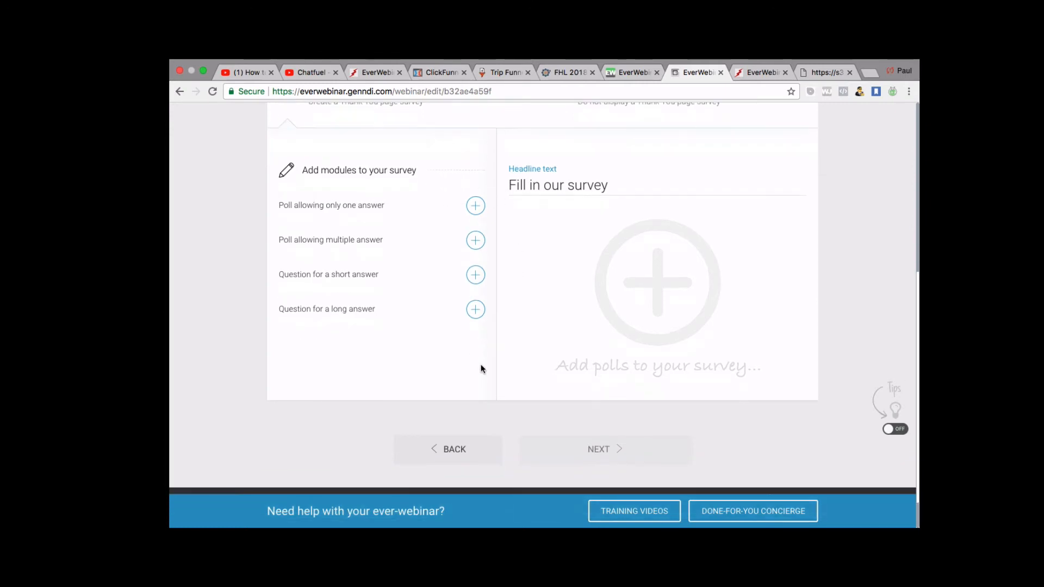
scroll(482, 368, up, 5)
scroll(391, 362, down, 2)
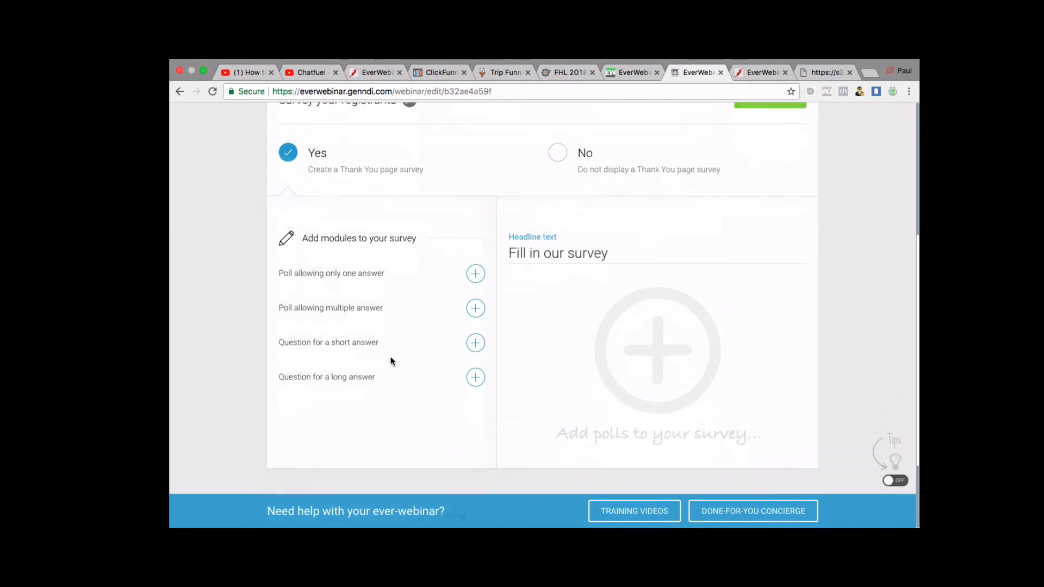
scroll(475, 269, up, 2)
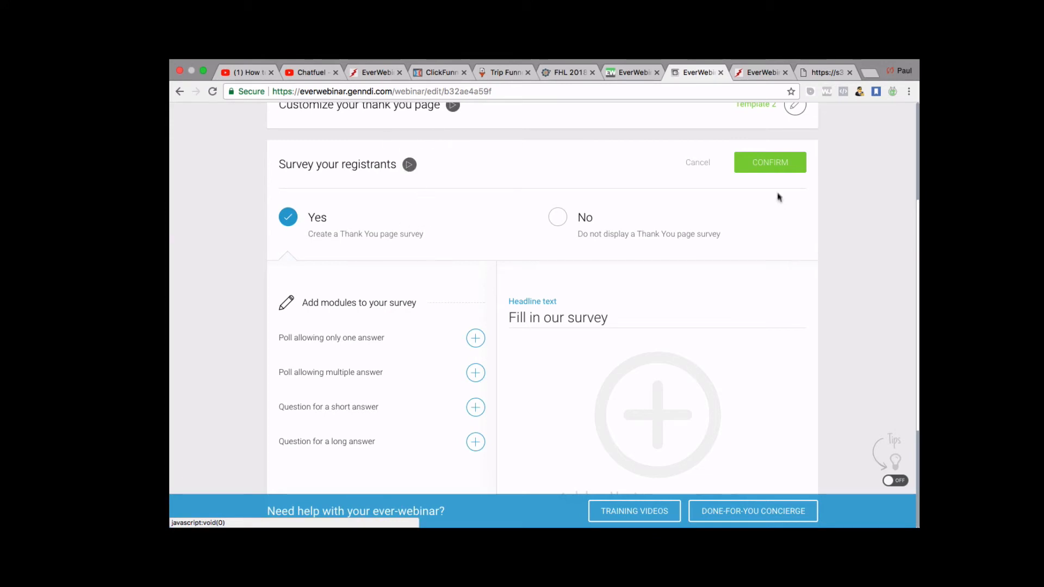
click(776, 166)
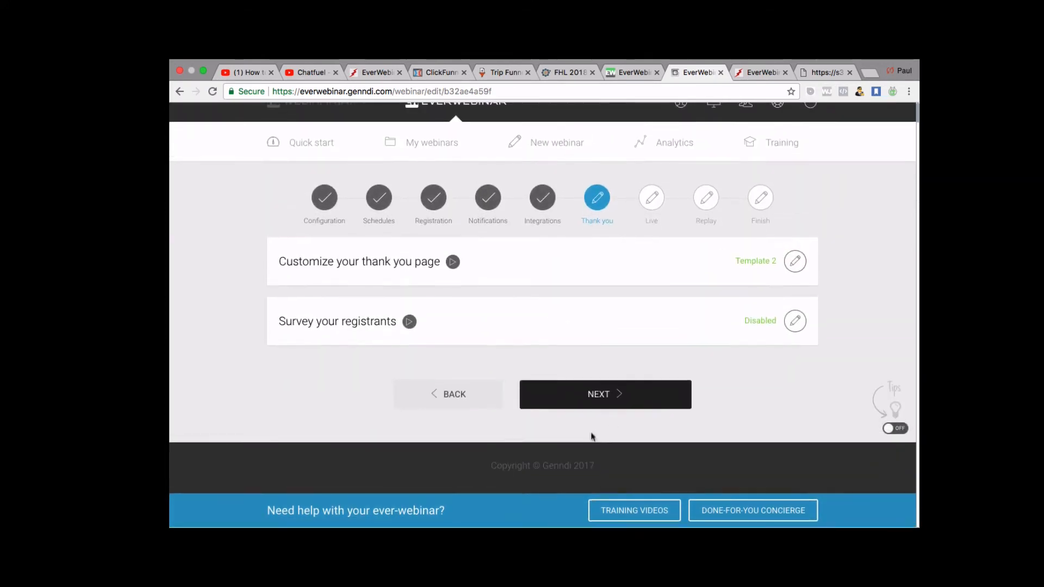
Move to the Live step and open the countdown page template choices.
click(605, 400)
scroll(605, 402, down, 2)
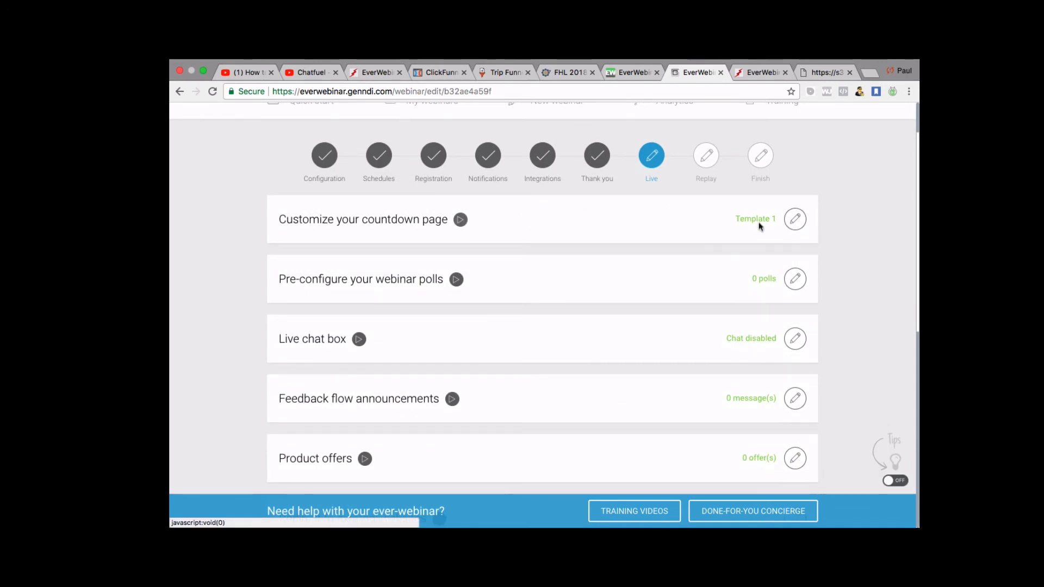
click(796, 224)
scroll(636, 373, down, 3)
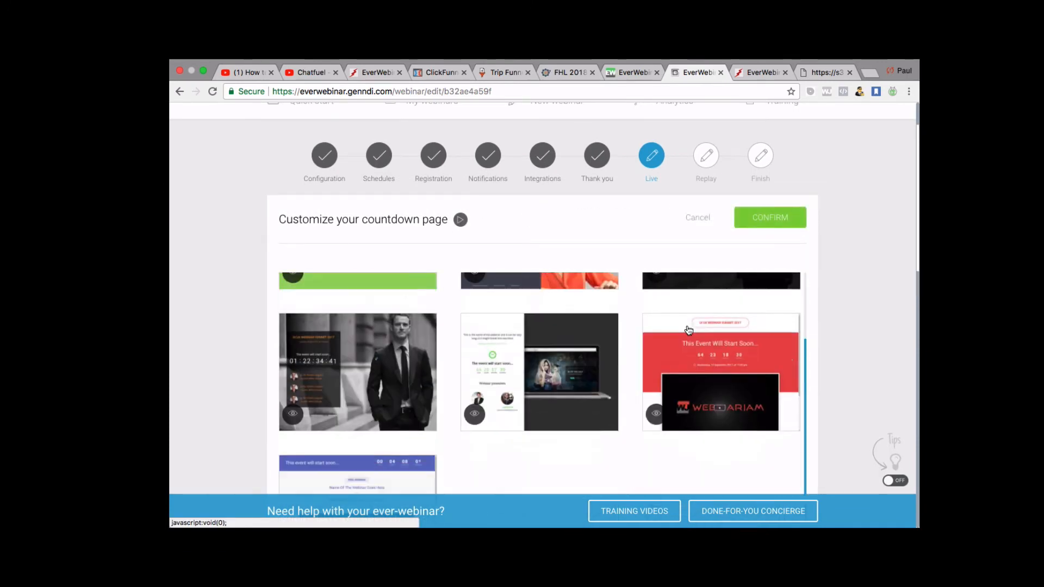
scroll(636, 372, up, 5)
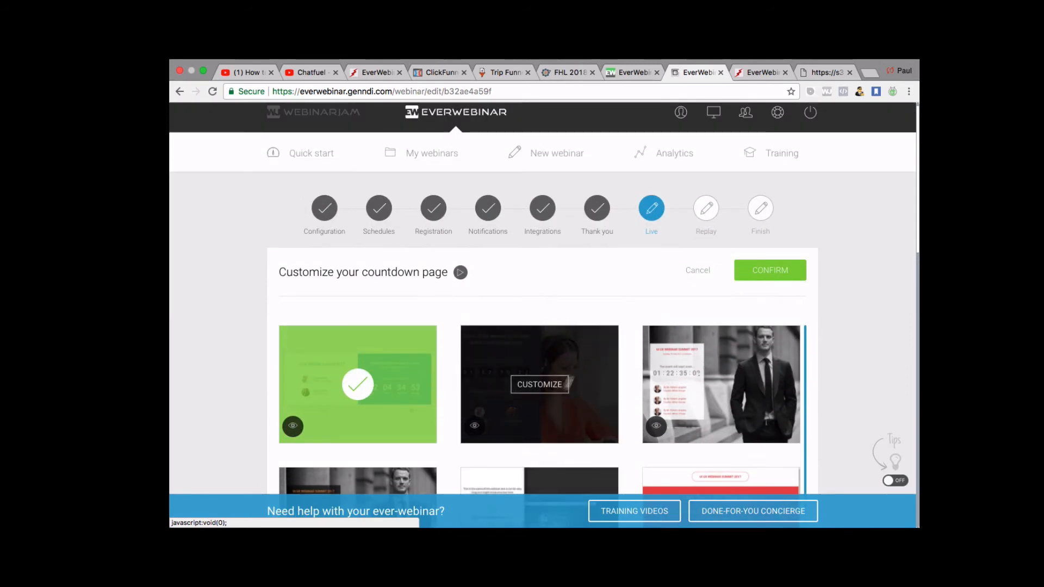
scroll(627, 339, up, 1)
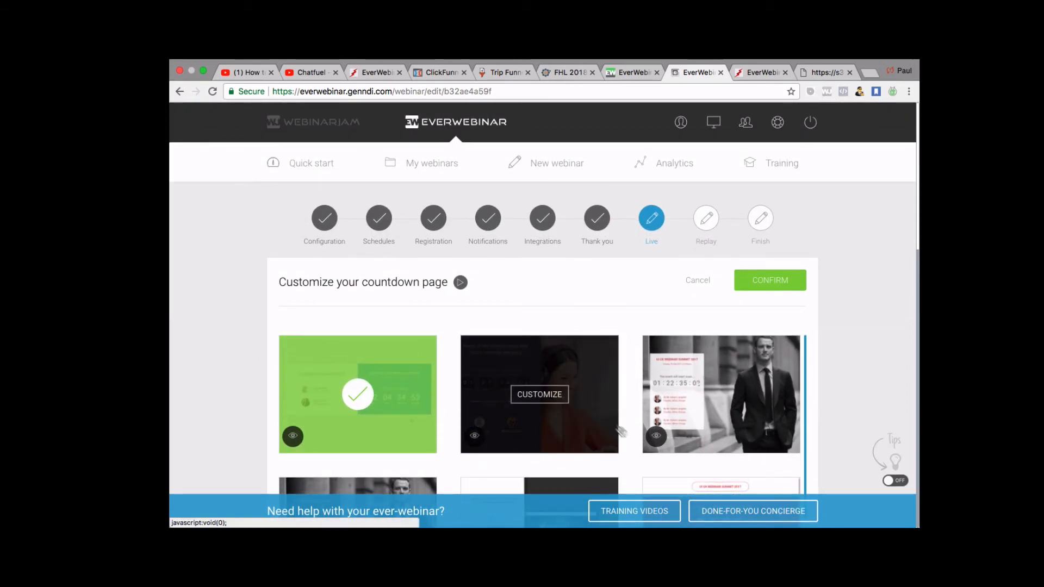
scroll(624, 433, down, 1)
scroll(625, 432, down, 3)
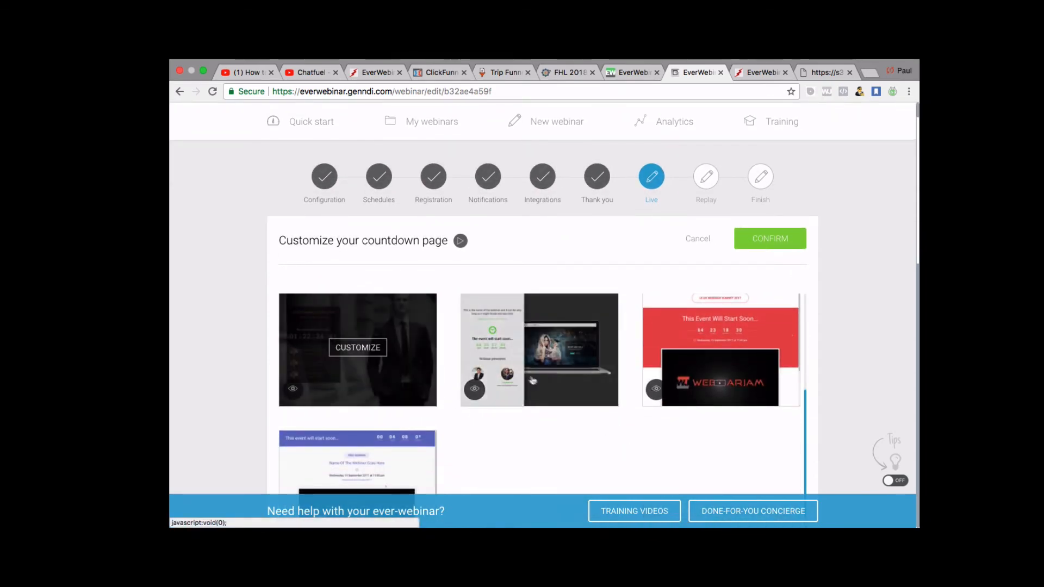
scroll(536, 382, up, 5)
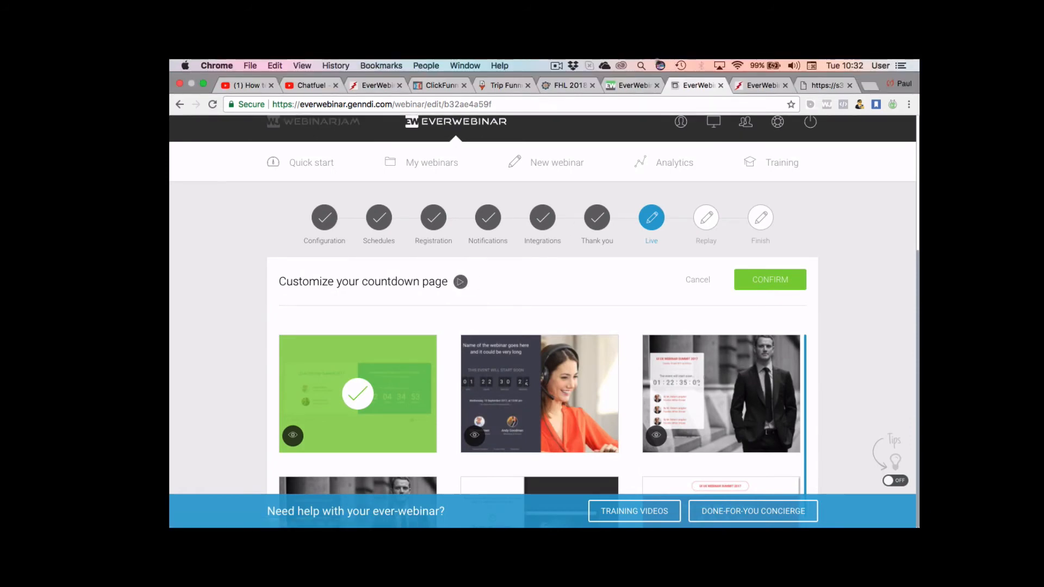
Compare the available countdown page templates in the gallery.
click(558, 65)
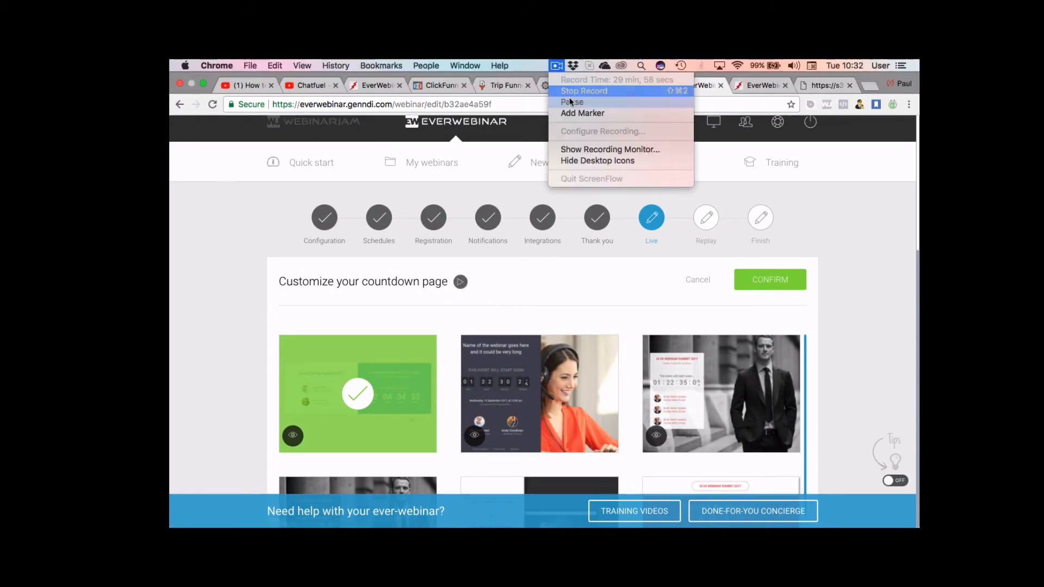
click(571, 103)
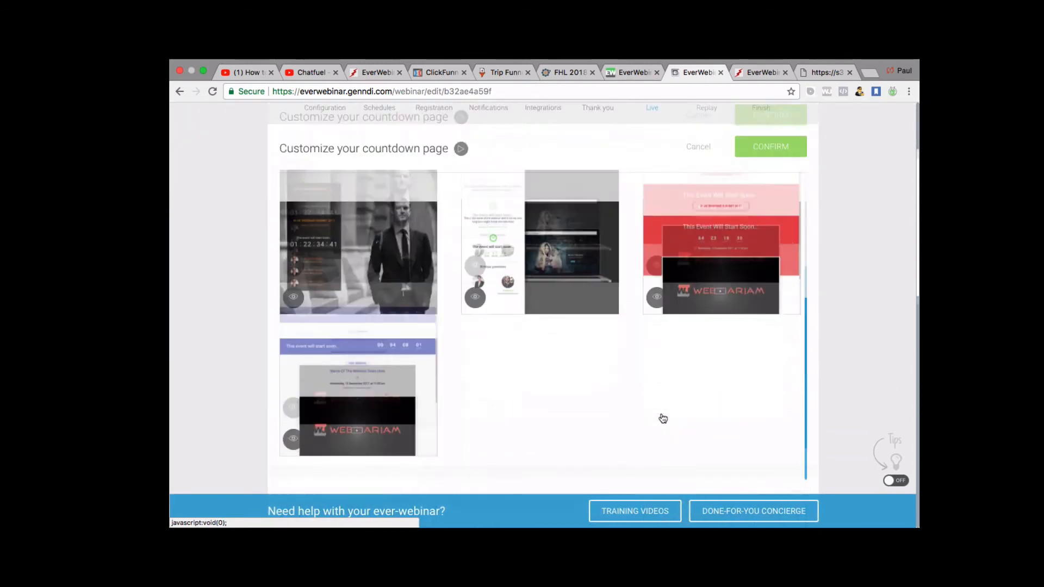
scroll(662, 418, up, 3)
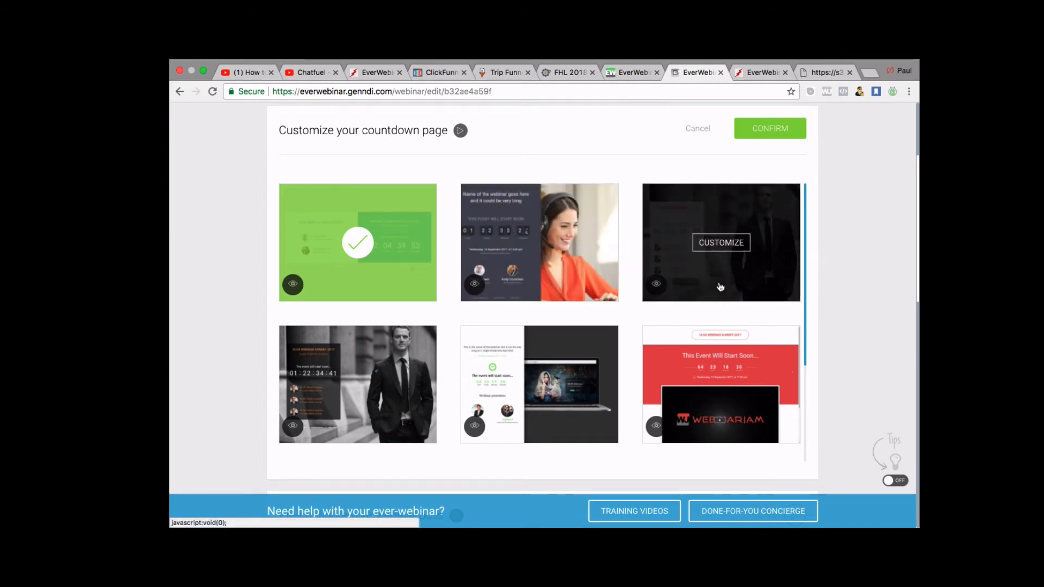
scroll(540, 344, down, 3)
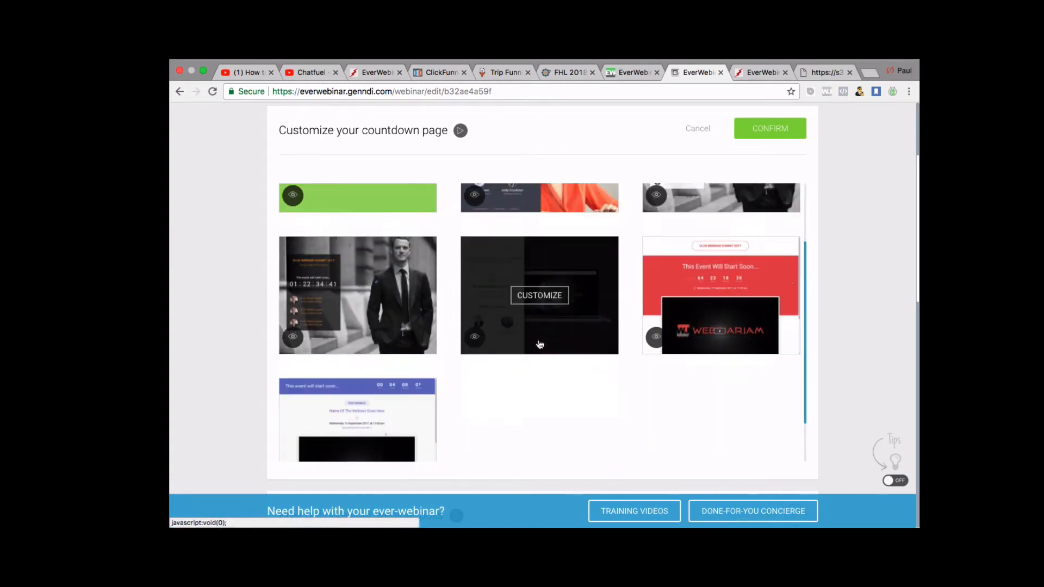
scroll(485, 374, up, 4)
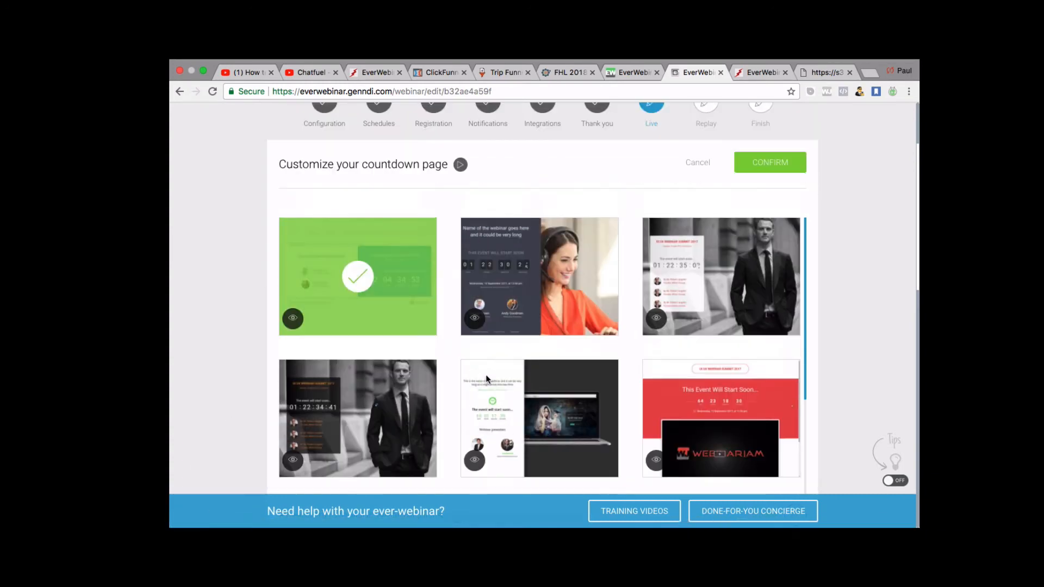
scroll(487, 376, up, 2)
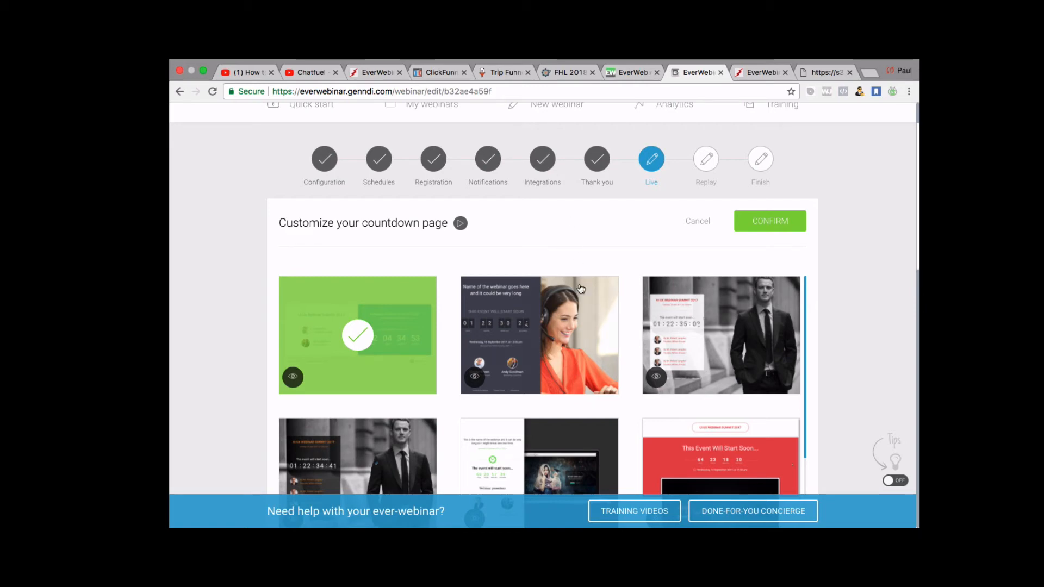
scroll(584, 315, up, 2)
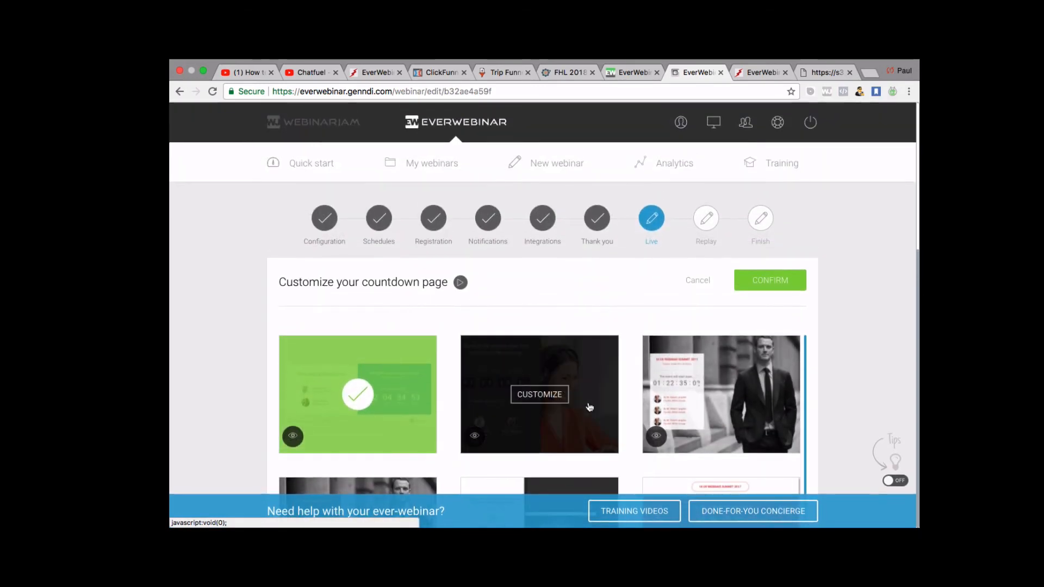
scroll(779, 409, down, 3)
scroll(778, 409, down, 5)
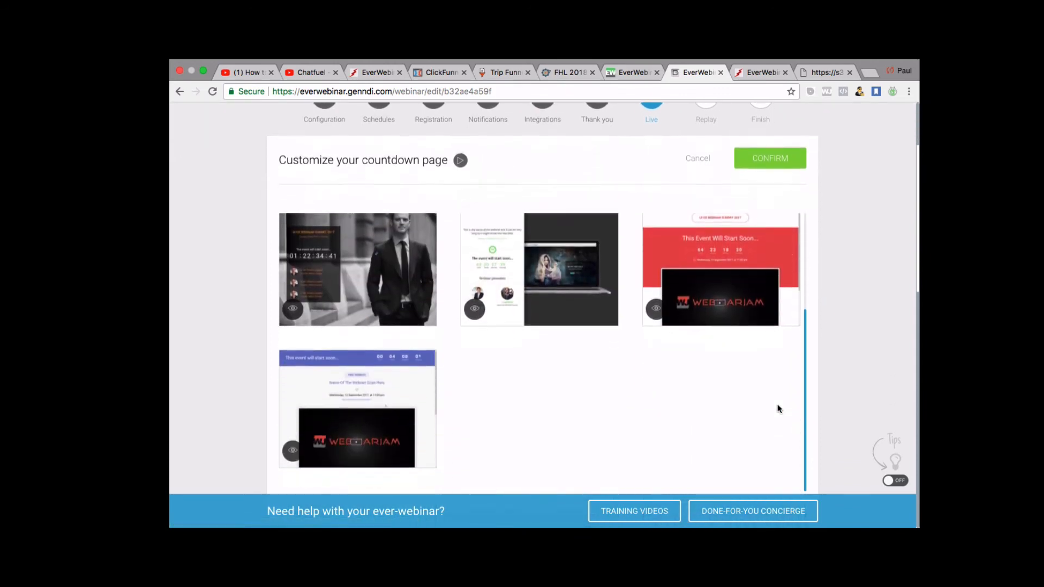
scroll(779, 409, up, 5)
scroll(777, 408, up, 1)
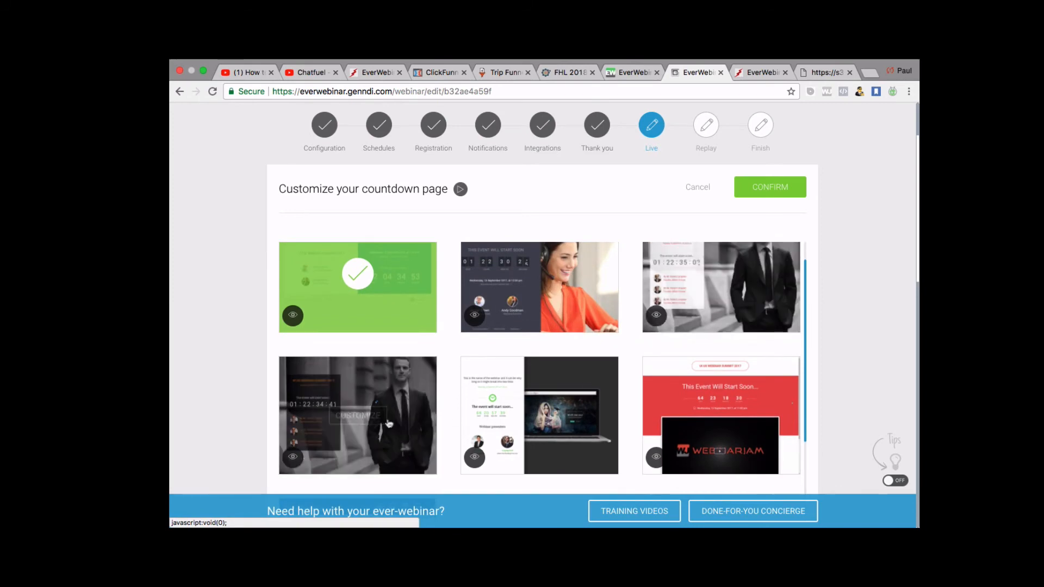
Customise countdown Template 5, save it in the builder and confirm it.
click(564, 425)
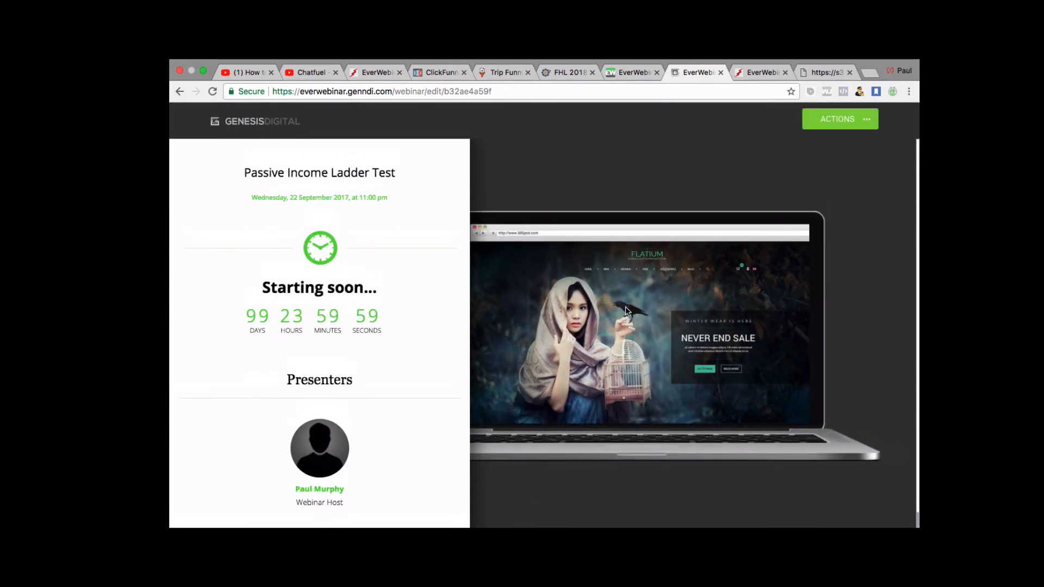
click(870, 127)
click(820, 224)
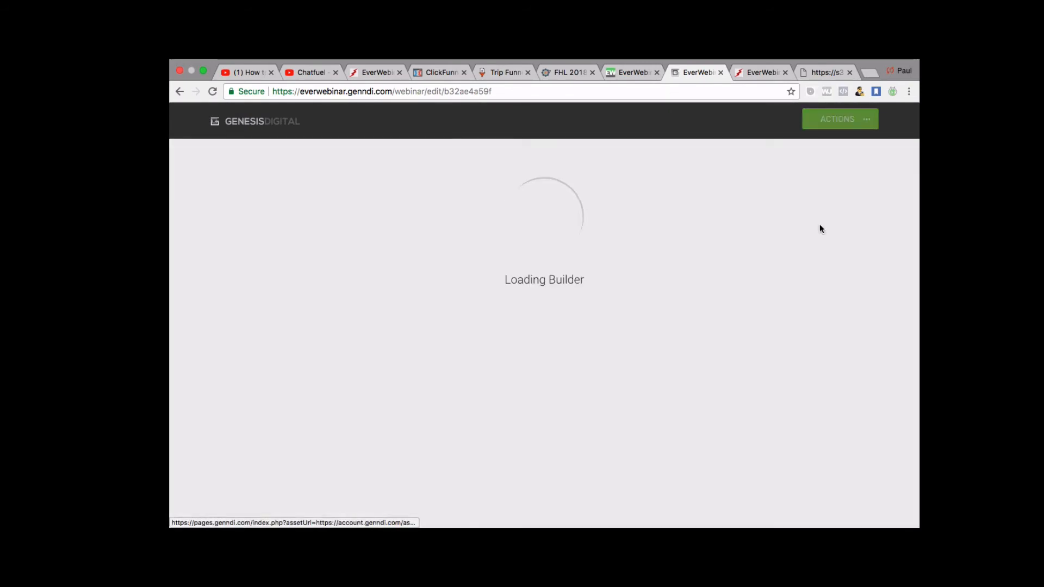
scroll(354, 414, down, 3)
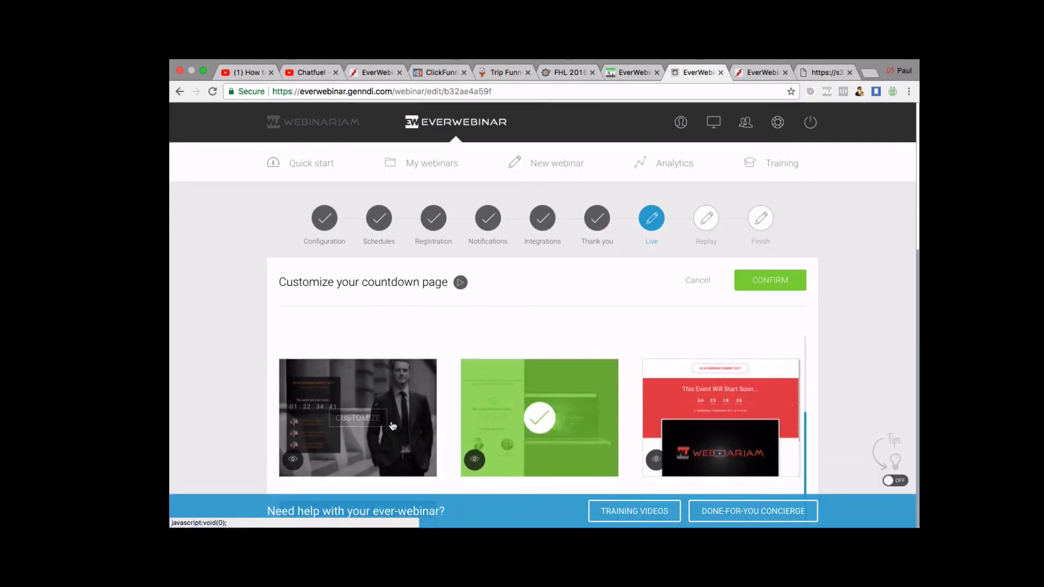
click(758, 280)
Open the webinar polls editor and start a new poll.
scroll(503, 326, down, 5)
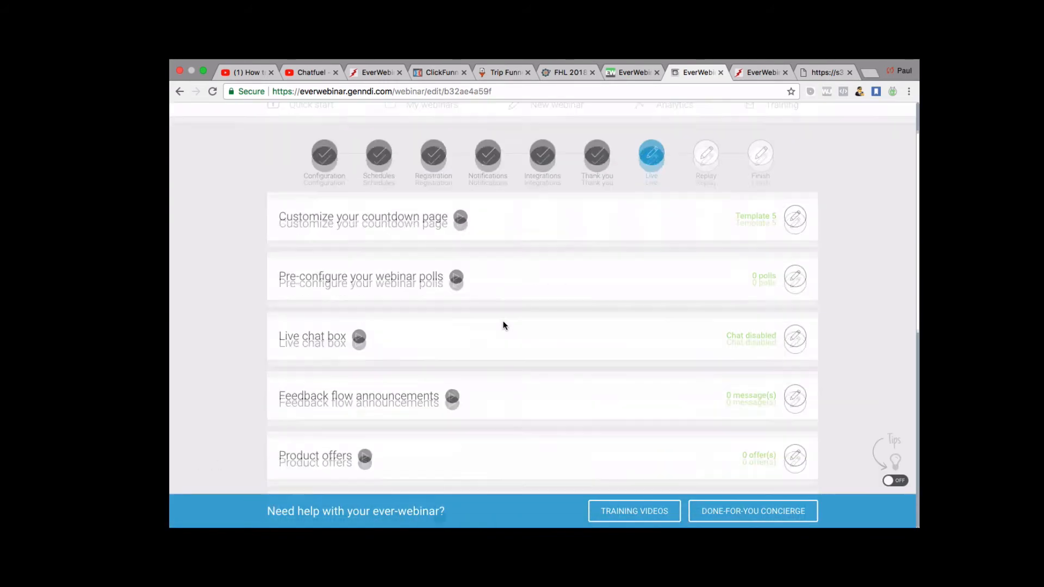
scroll(503, 326, up, 3)
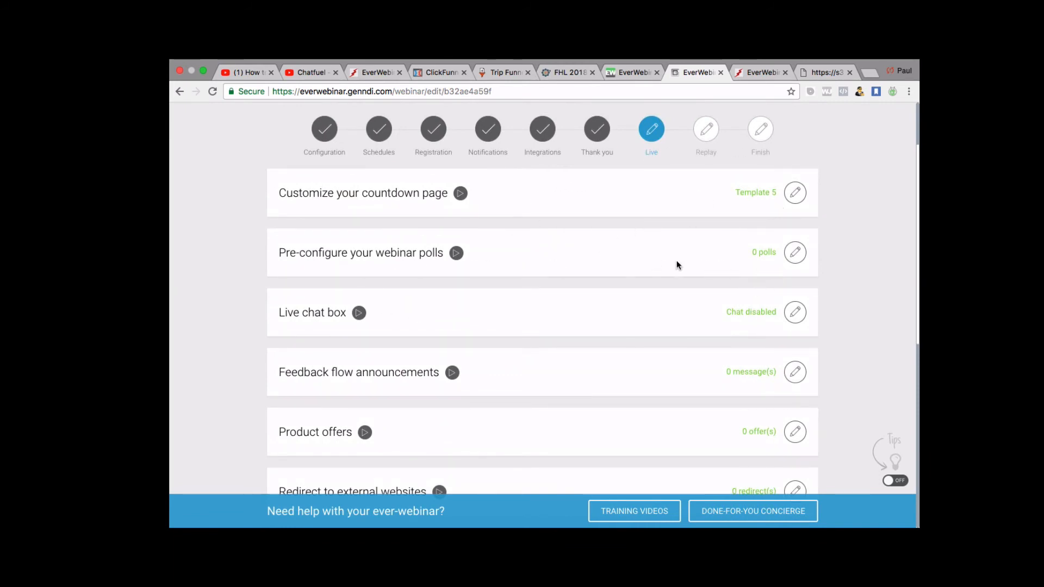
click(795, 254)
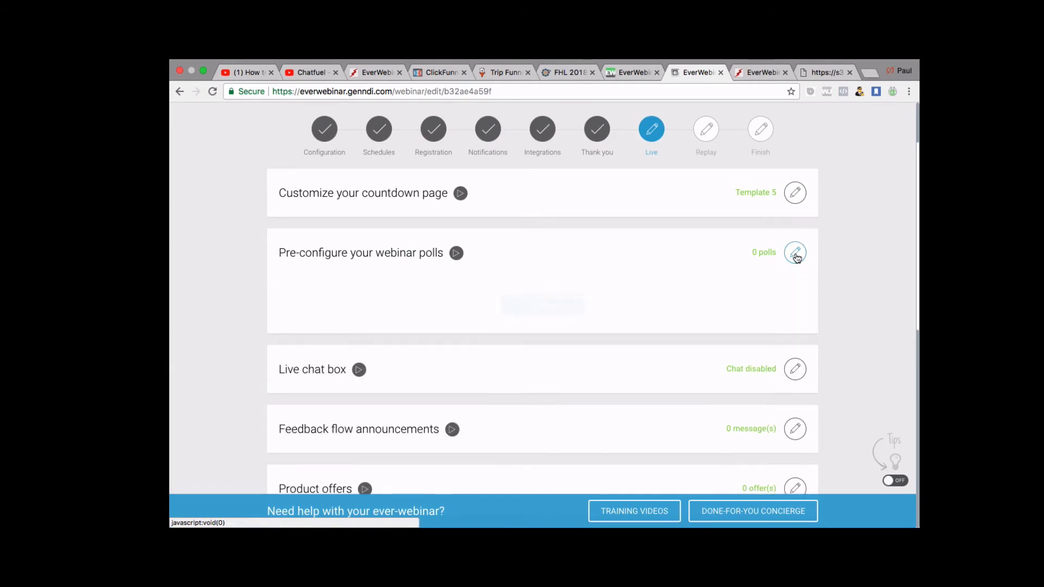
click(542, 305)
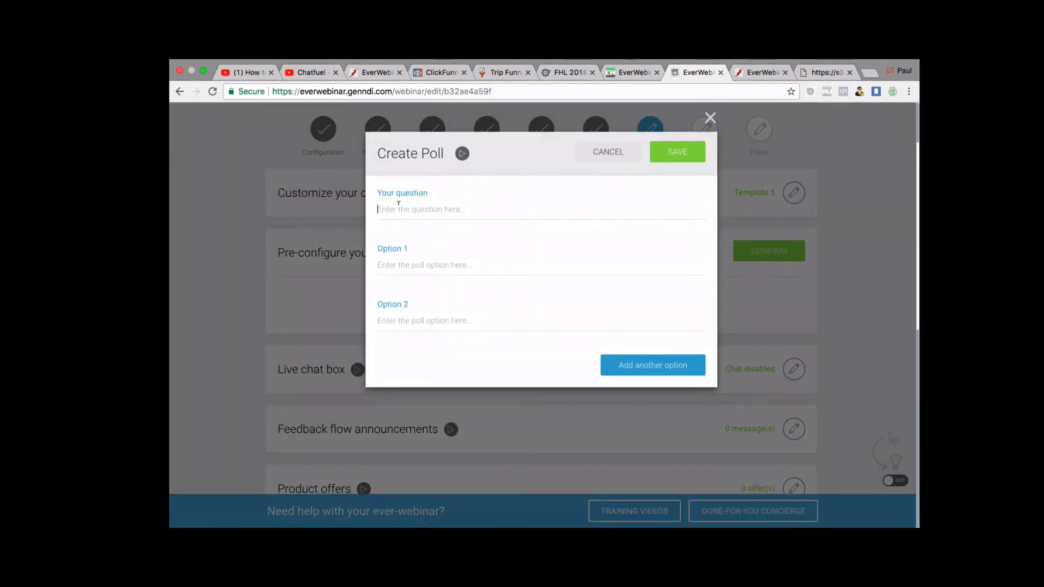
Enter the question 'Do you prefer sausage rolls or a bacon sandwich', correcting 'saussage' to 'sausage'.
click(401, 203)
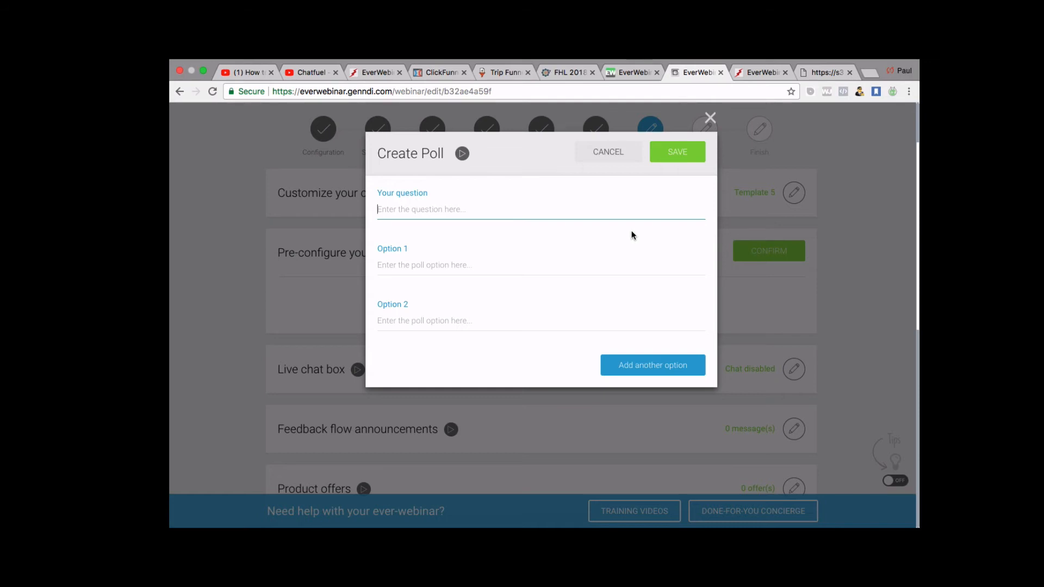
text(Do you prefer sa)
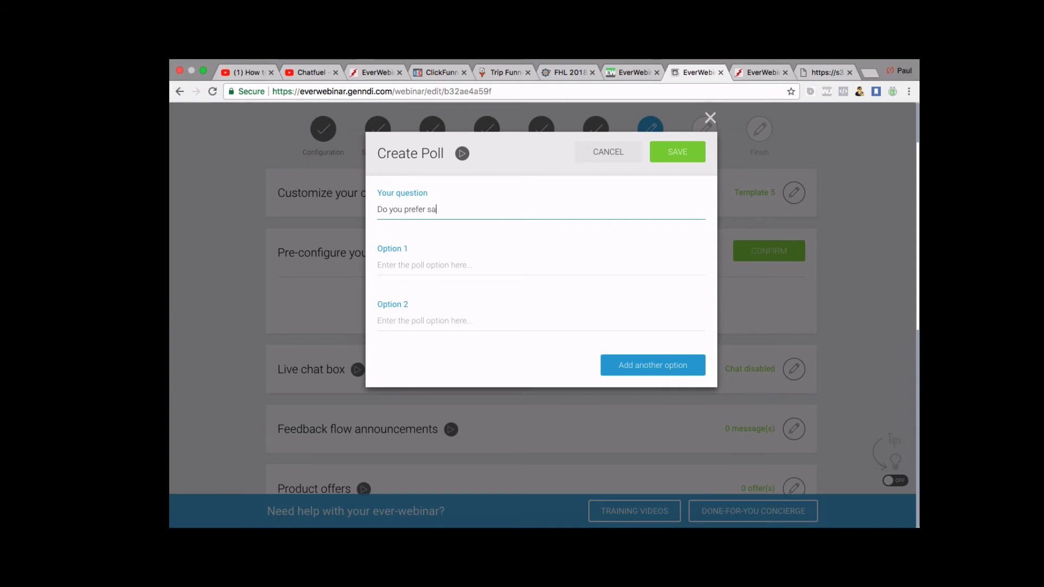
text(ussage ro)
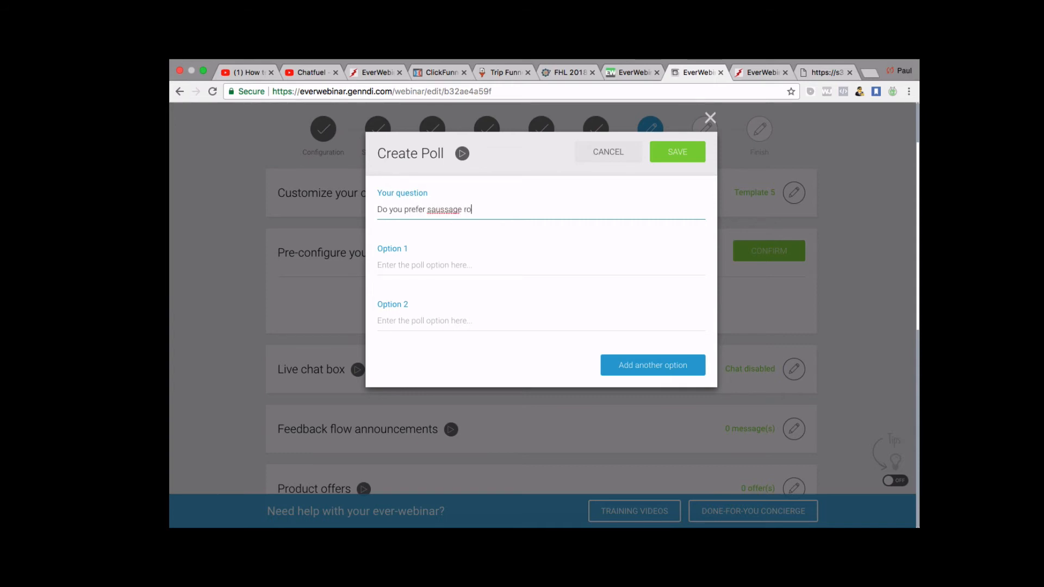
text(lls or bac)
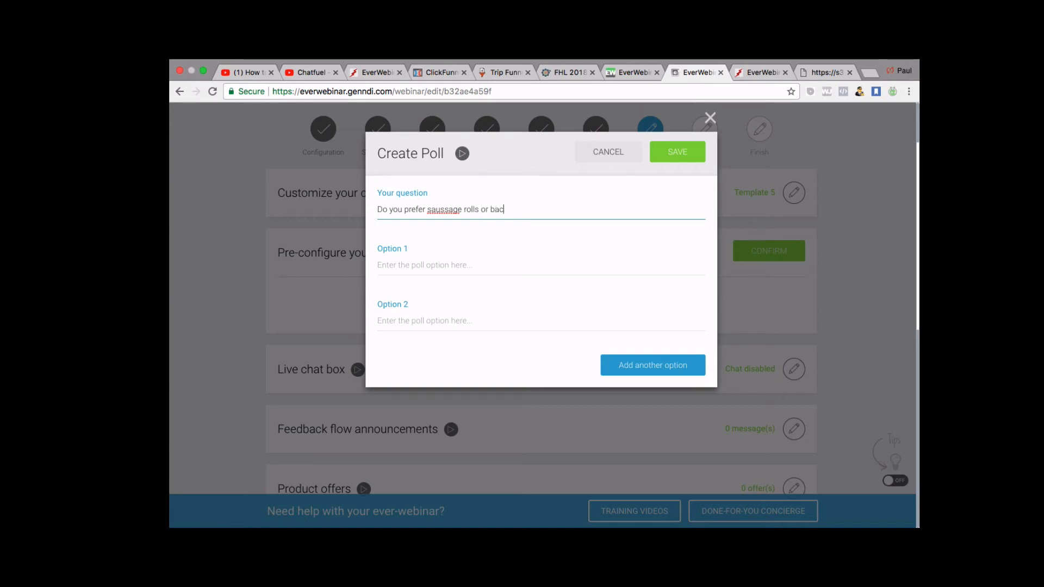
key(BackSpace)
key(BackSpace)
key(BackSpace)
text(bacon sandwich)
right_click(439, 210)
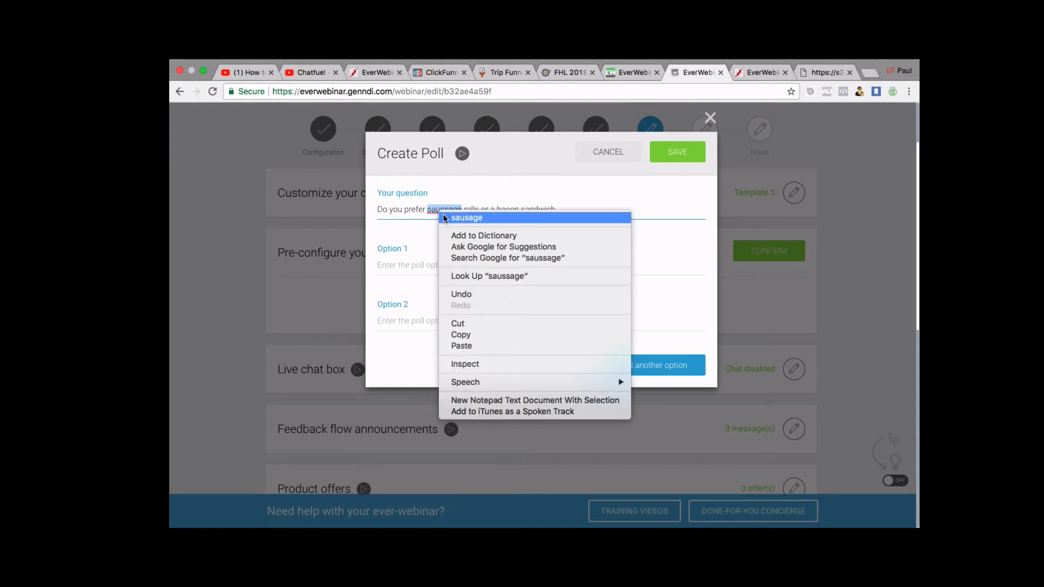
click(443, 214)
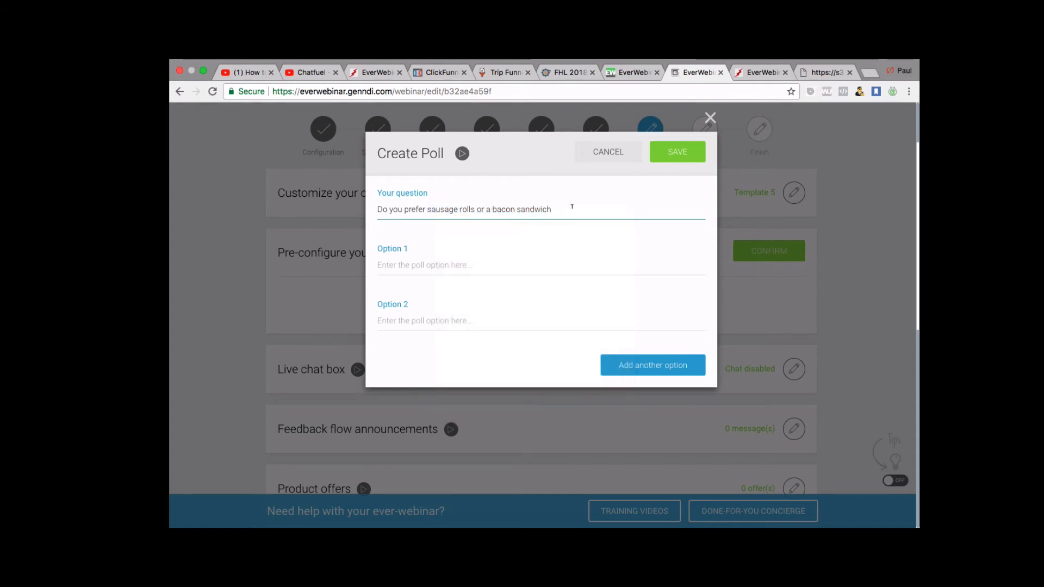
End the question with '?', add options 'Sausage Rolls' and 'Bacon Sandwich', and save the poll.
text(?)
click(439, 266)
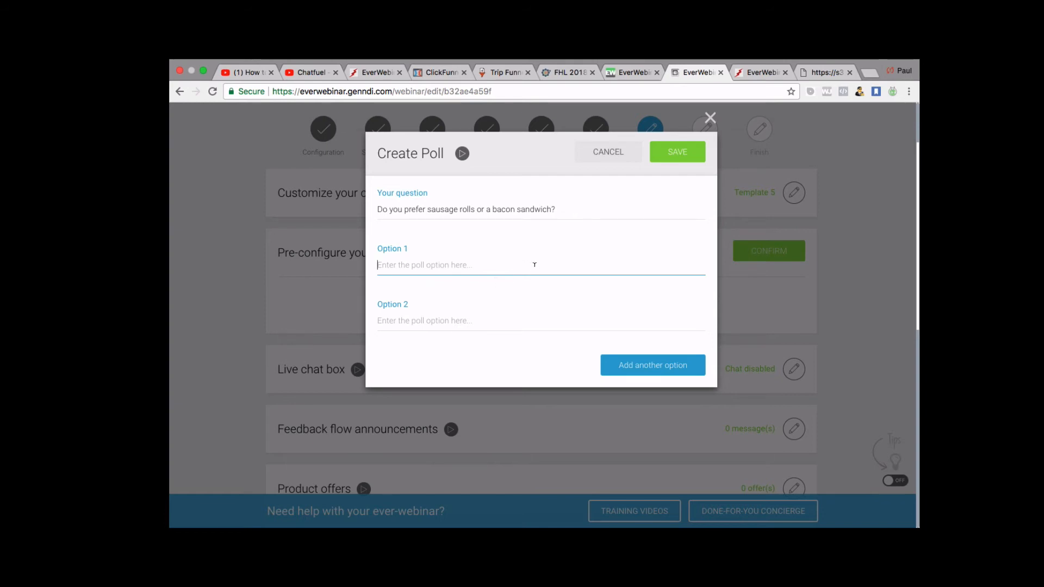
text(Sa)
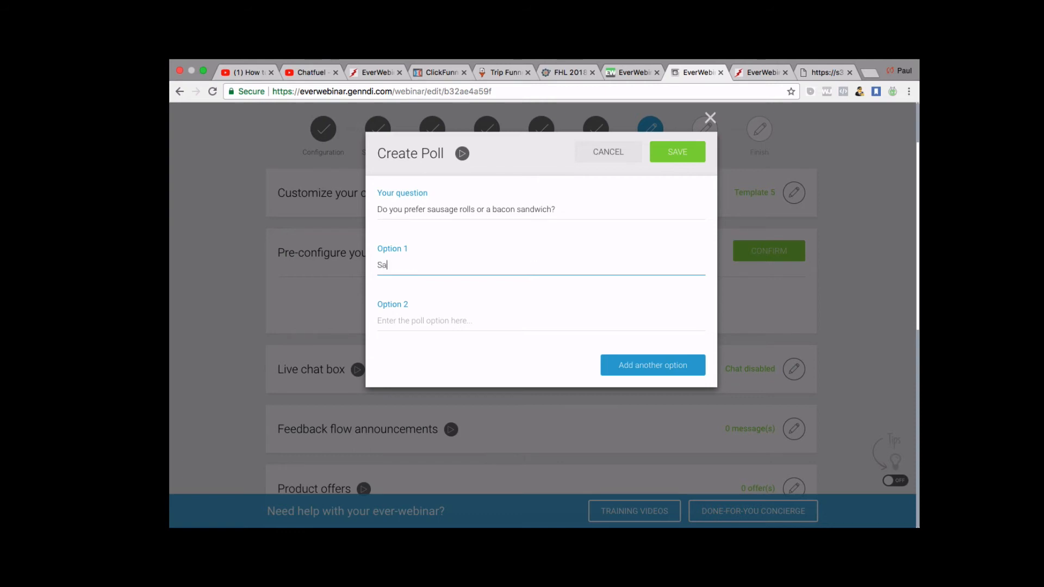
text(usage Rolls)
click(466, 339)
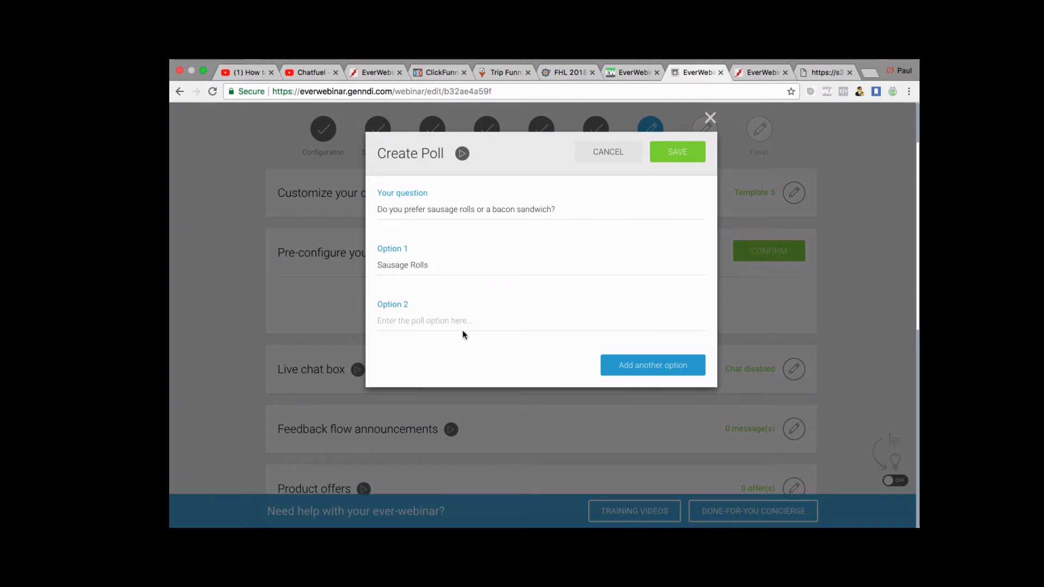
scroll(462, 329, down, 5)
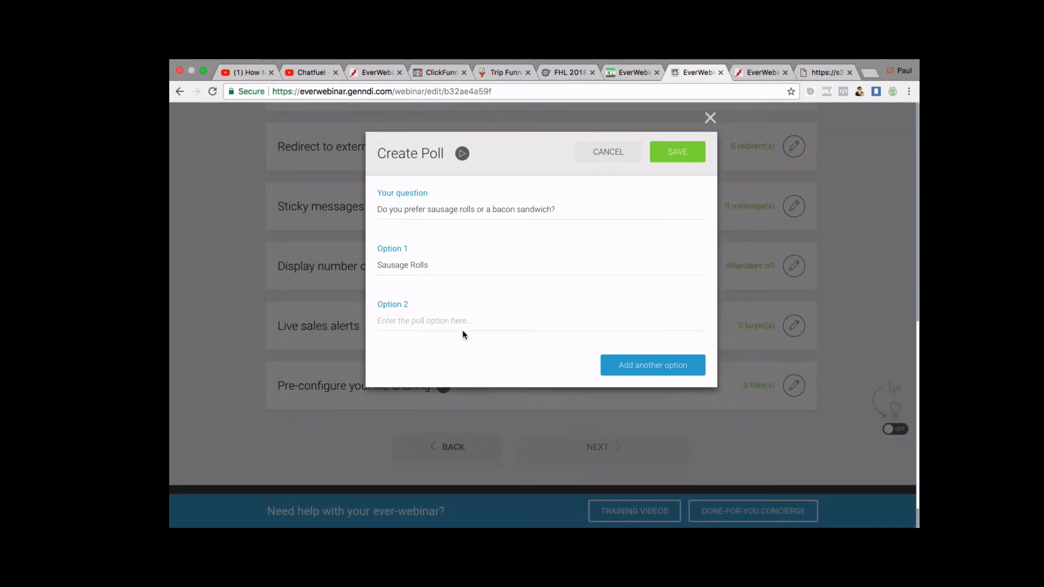
click(414, 312)
text(Bacon Sandwi)
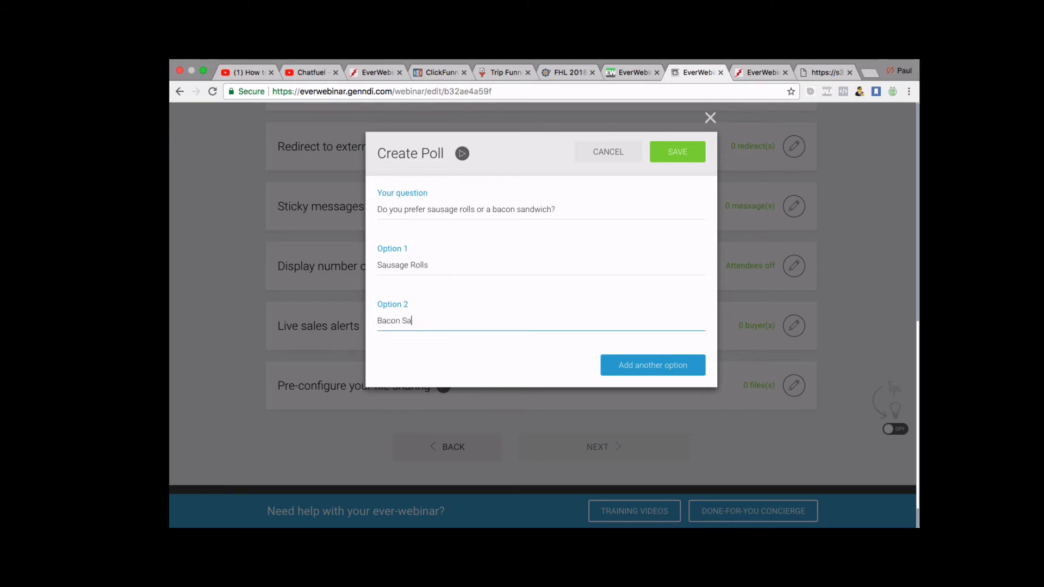
text(ch)
click(672, 157)
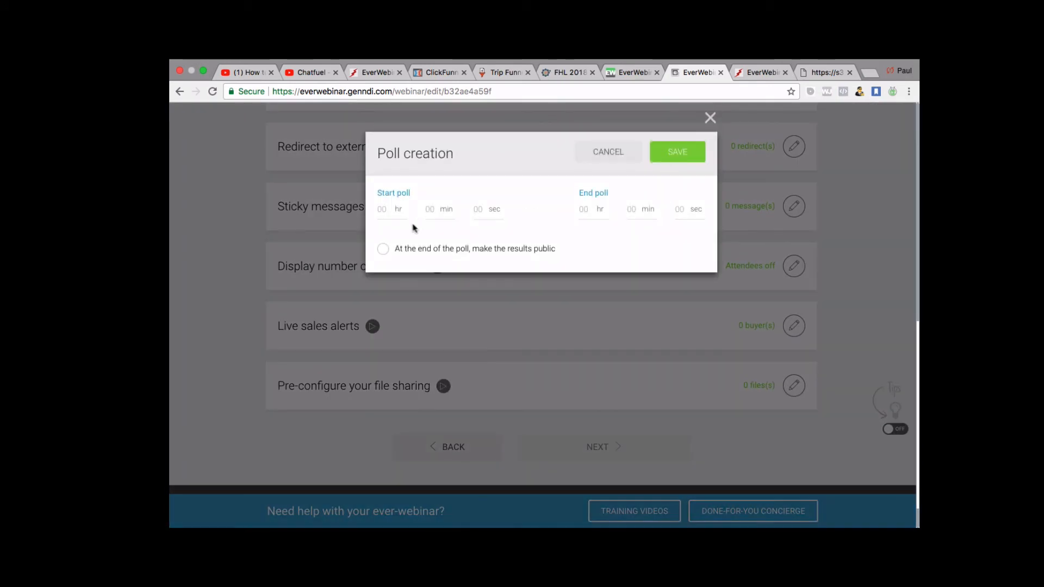
Set the poll to start at 10 seconds and end at 20 seconds.
click(399, 212)
scroll(413, 237, down, 1)
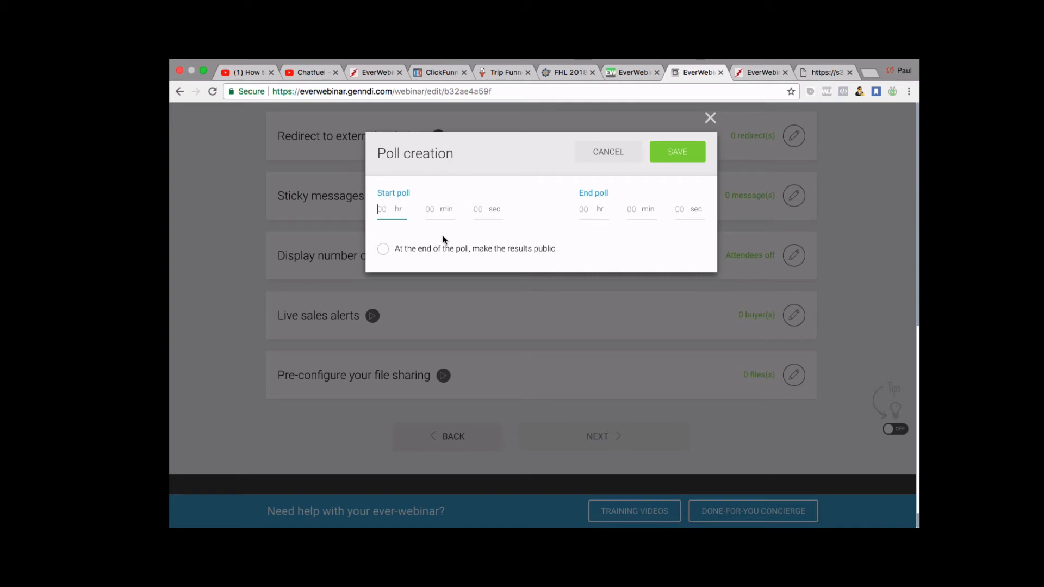
click(431, 209)
click(474, 215)
text(10)
click(586, 212)
click(677, 208)
text(20)
click(562, 245)
click(695, 157)
Fill the empty start and end hour and minute fields with 0 and save the poll.
click(379, 212)
text(0)
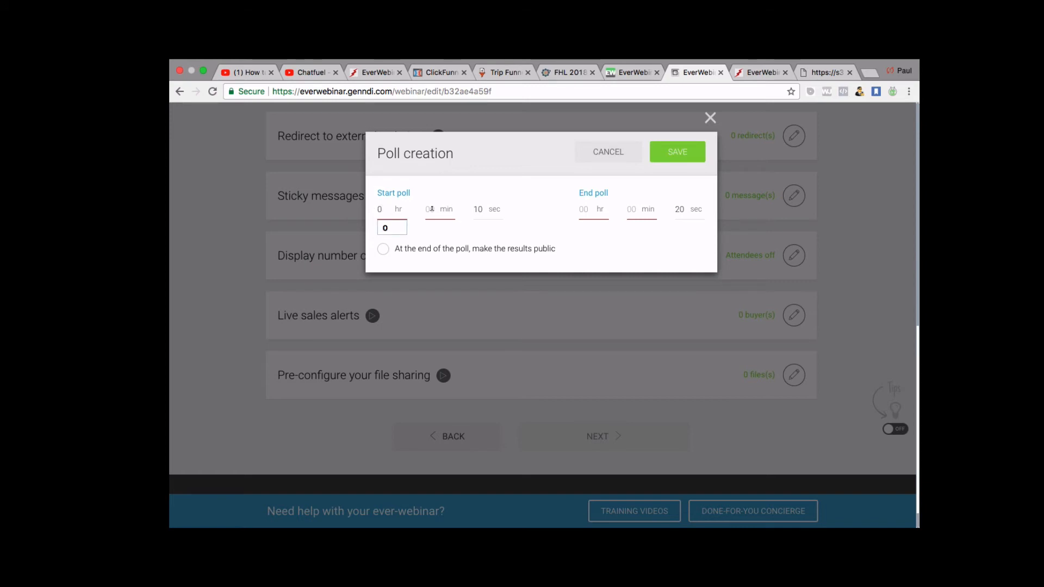
click(432, 210)
text(0)
click(578, 215)
text(0)
click(644, 209)
text(0)
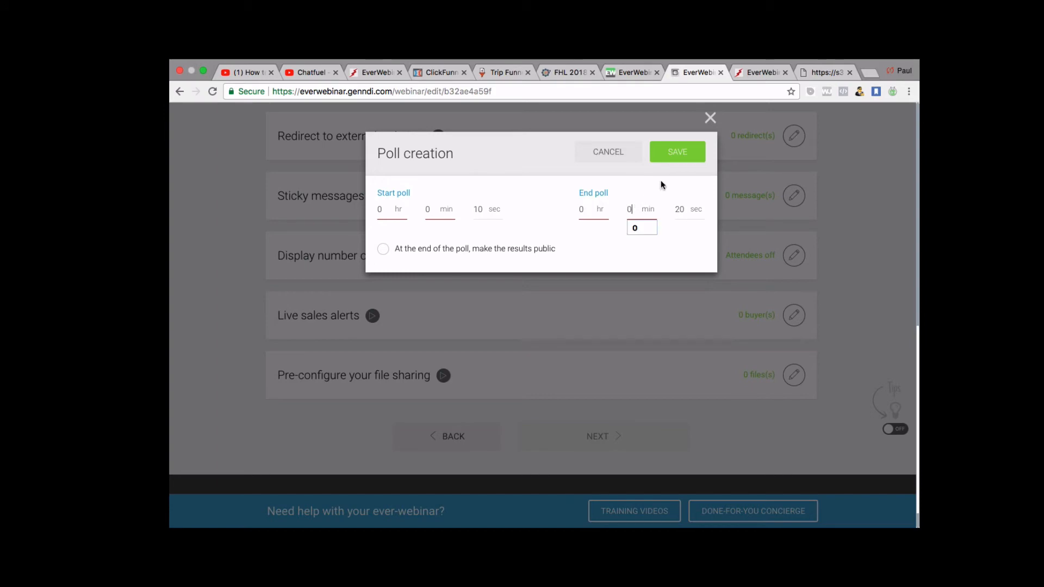
click(677, 155)
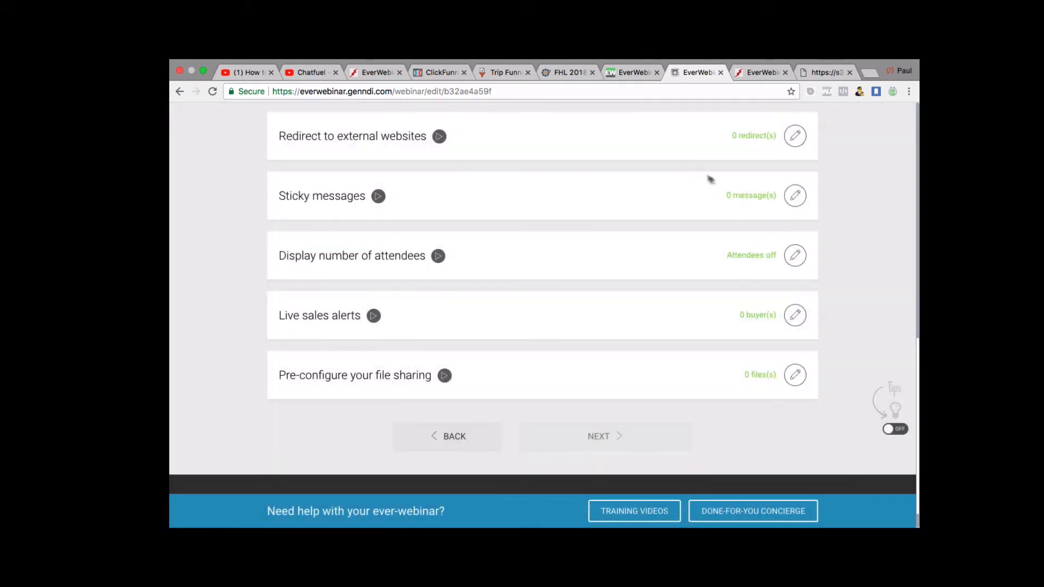
Open the Live chat box settings.
scroll(772, 199, up, 2)
scroll(771, 199, up, 3)
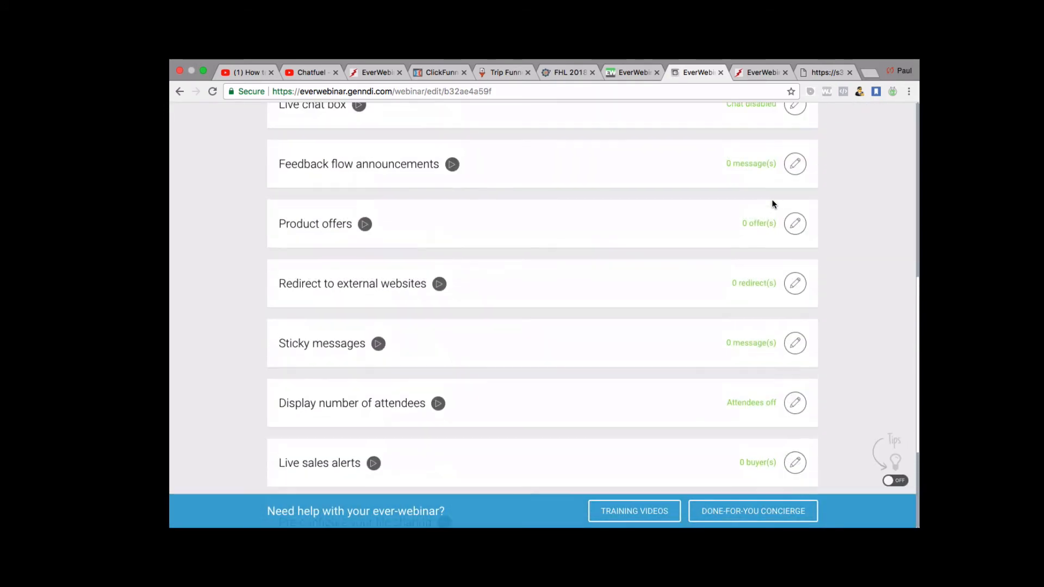
scroll(772, 198, up, 1)
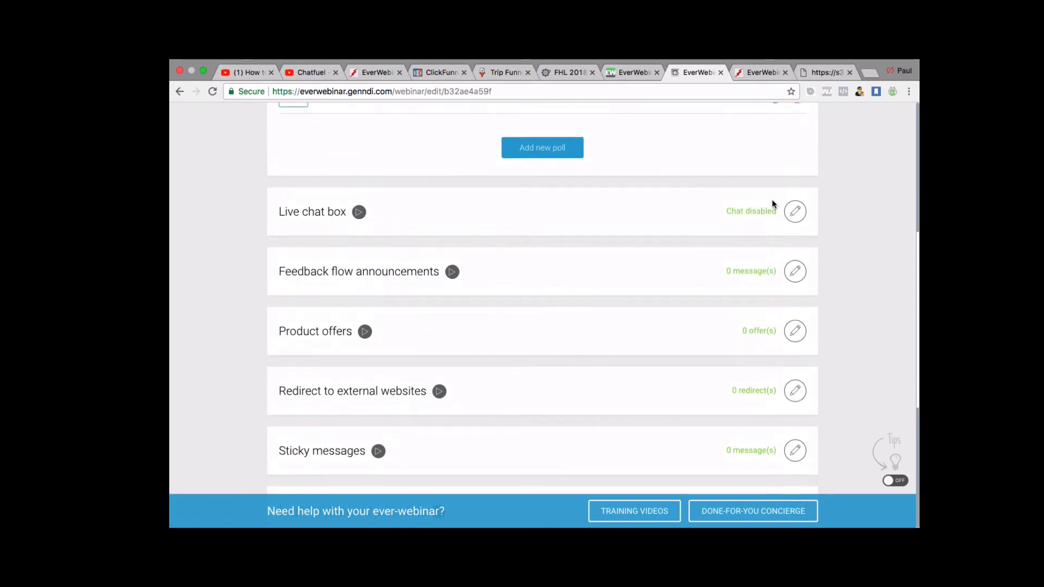
click(792, 212)
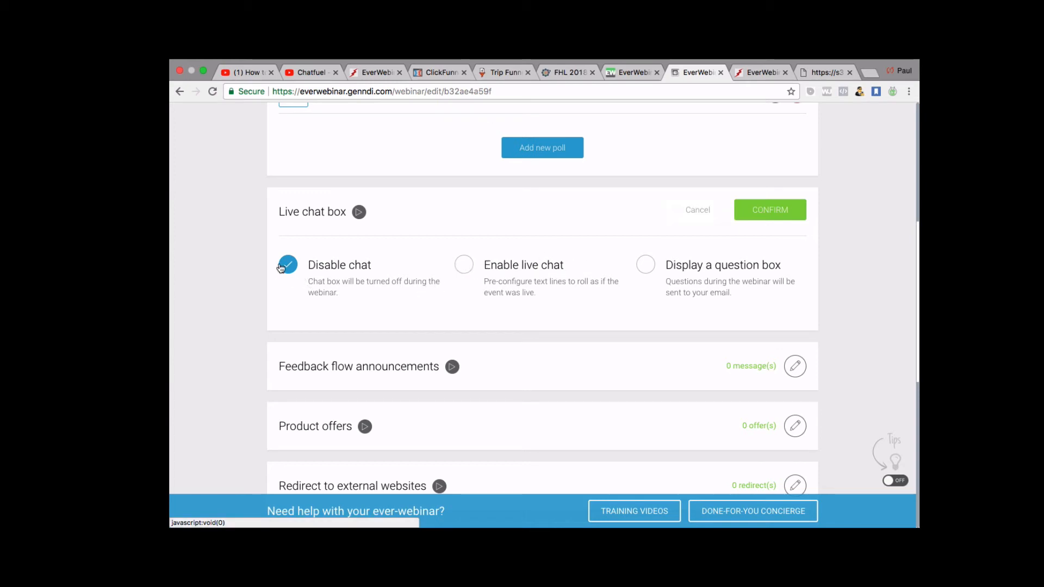
Enable live chat, review its chat-line fields, then switch to displaying a question box.
click(467, 265)
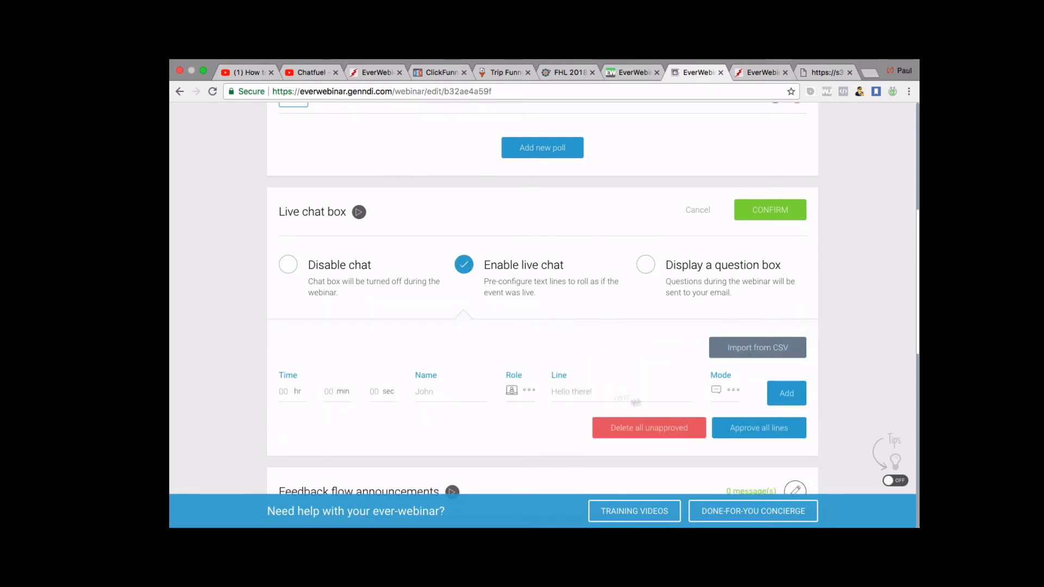
scroll(621, 375, down, 1)
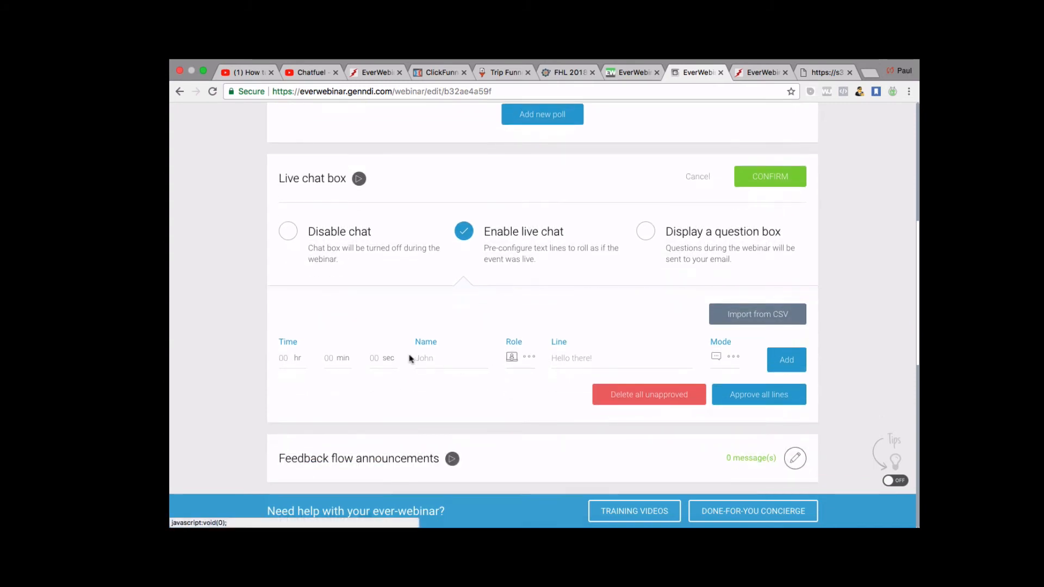
scroll(544, 367, down, 1)
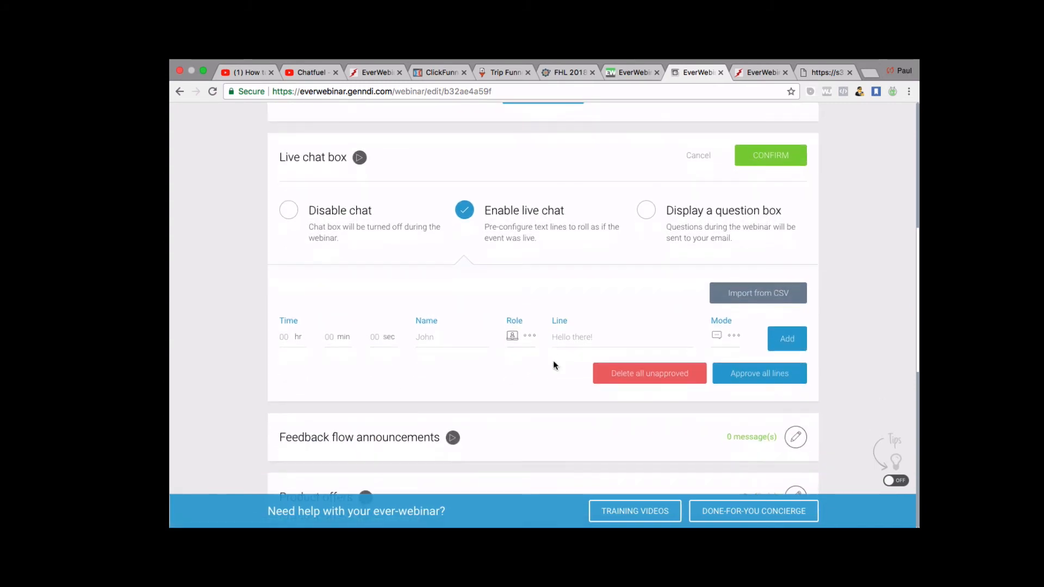
scroll(555, 365, down, 1)
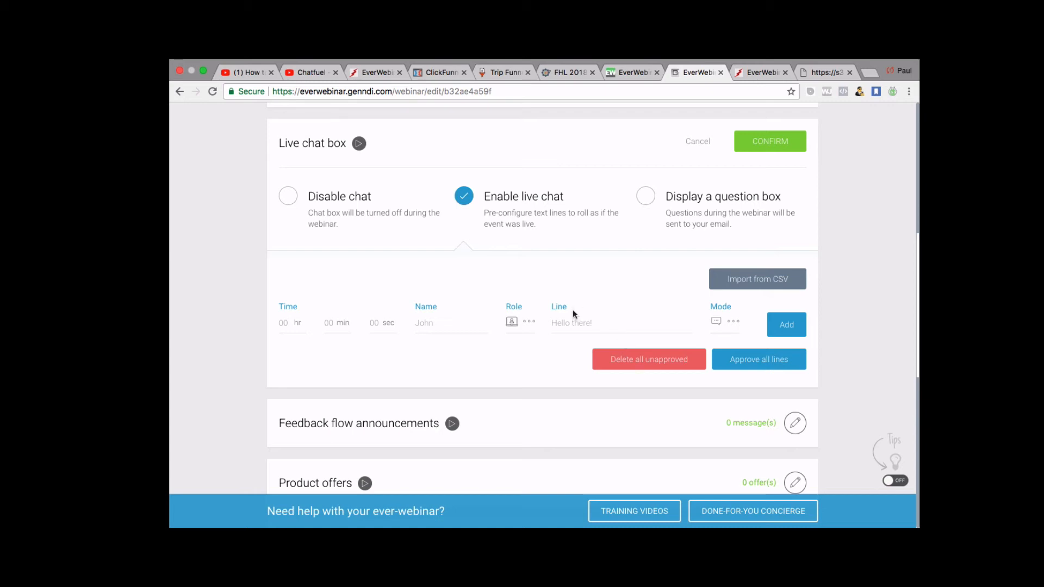
scroll(573, 309, down, 1)
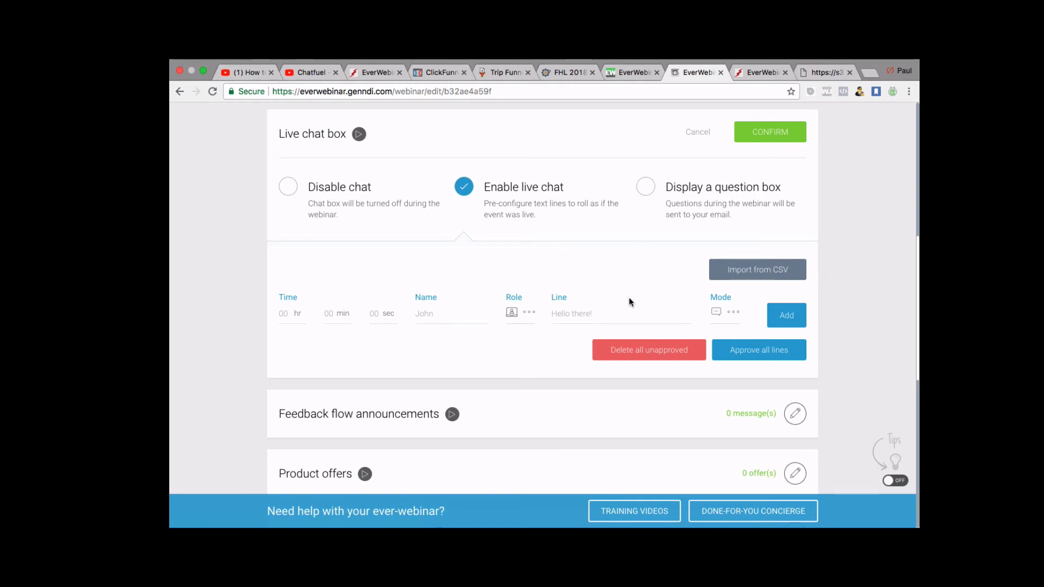
click(646, 188)
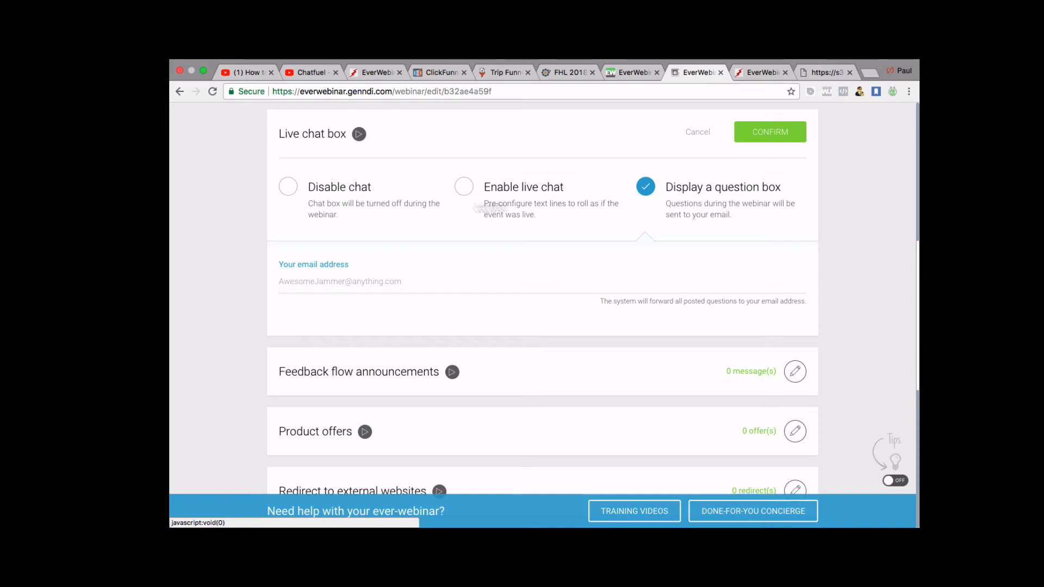
Switch the chat box back to Enable live chat and bring the Time, Name, Role and Line fields into view.
click(464, 189)
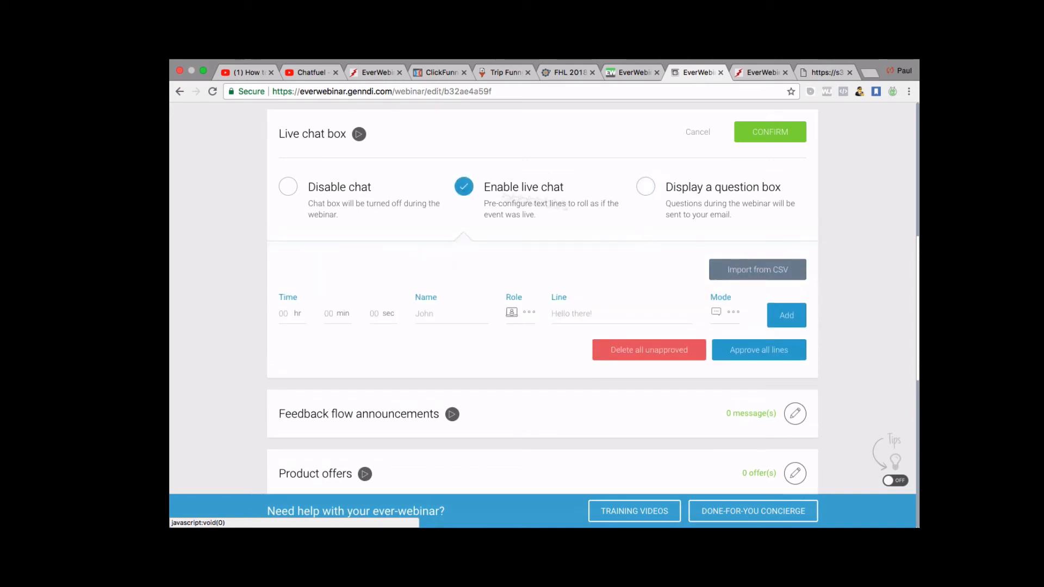
scroll(557, 204, down, 1)
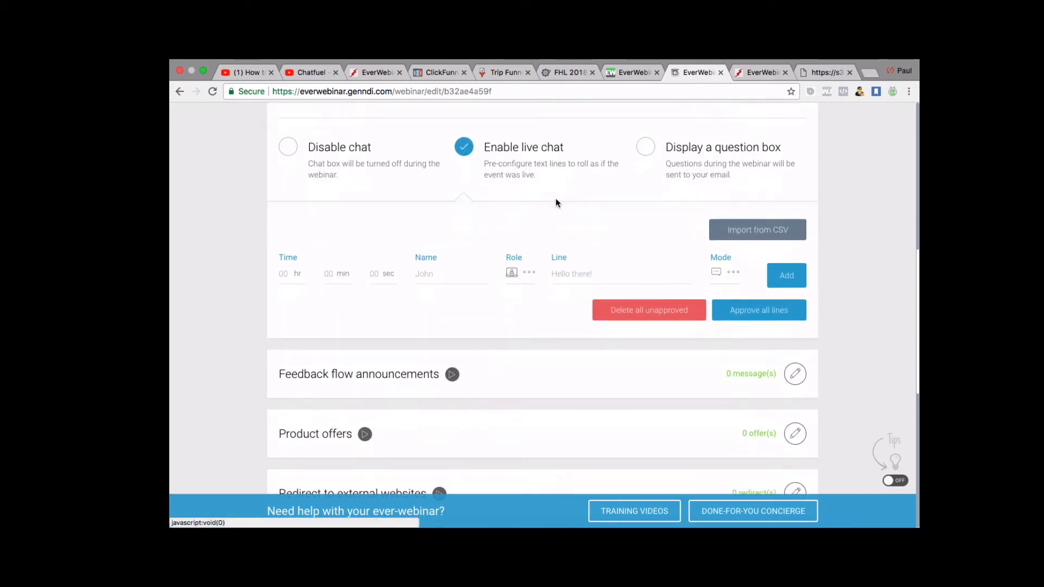
scroll(555, 203, up, 1)
scroll(558, 204, down, 1)
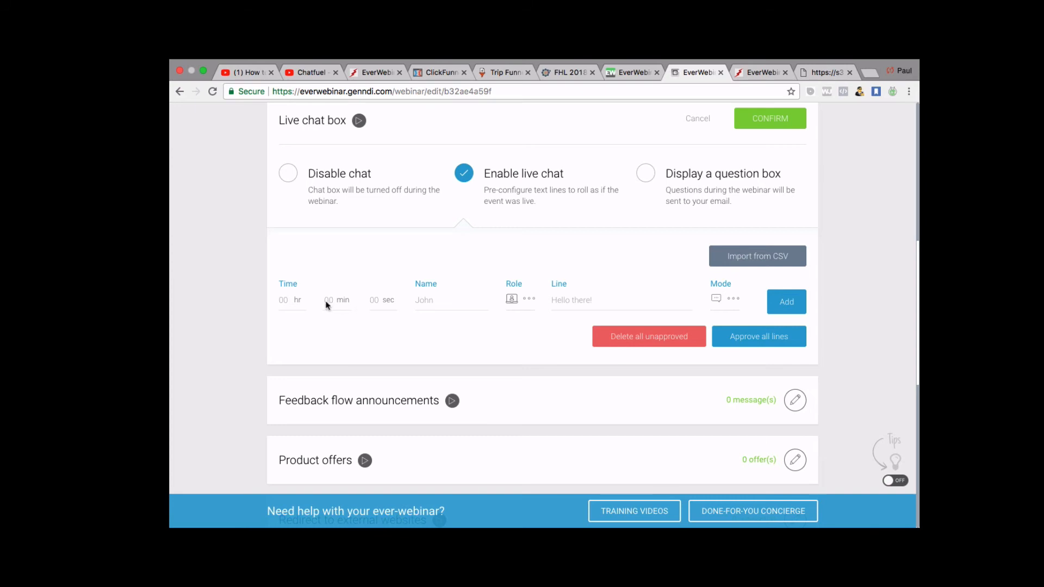
scroll(324, 300, down, 1)
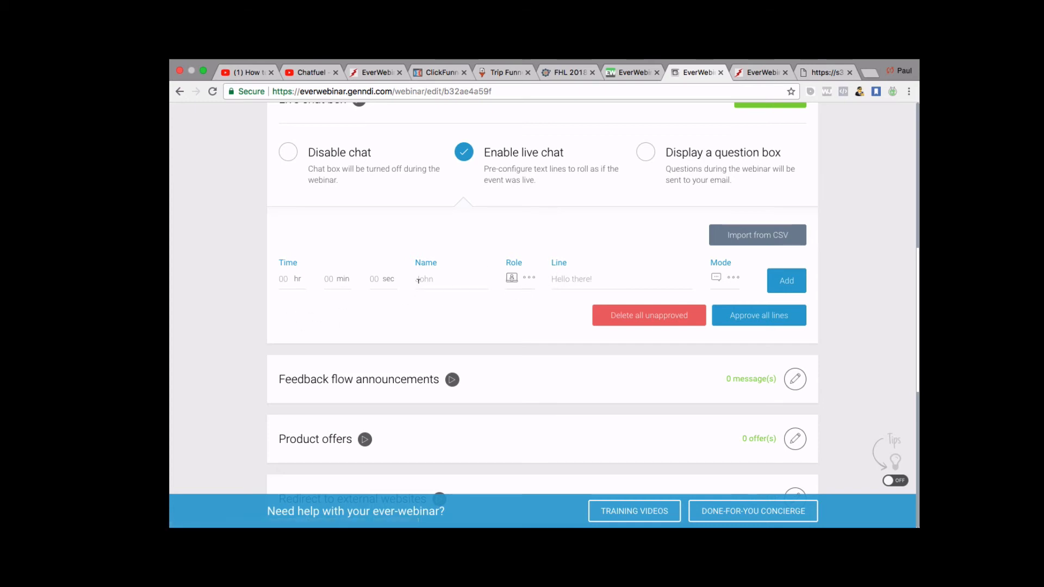
Add a chat line from the Admin role, entering the sender's name.
click(527, 278)
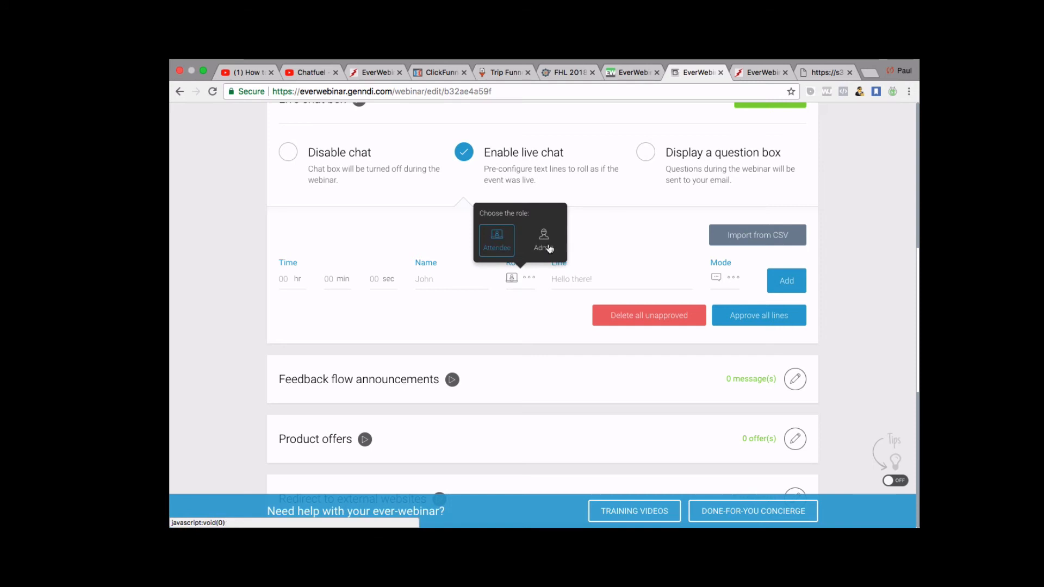
click(547, 248)
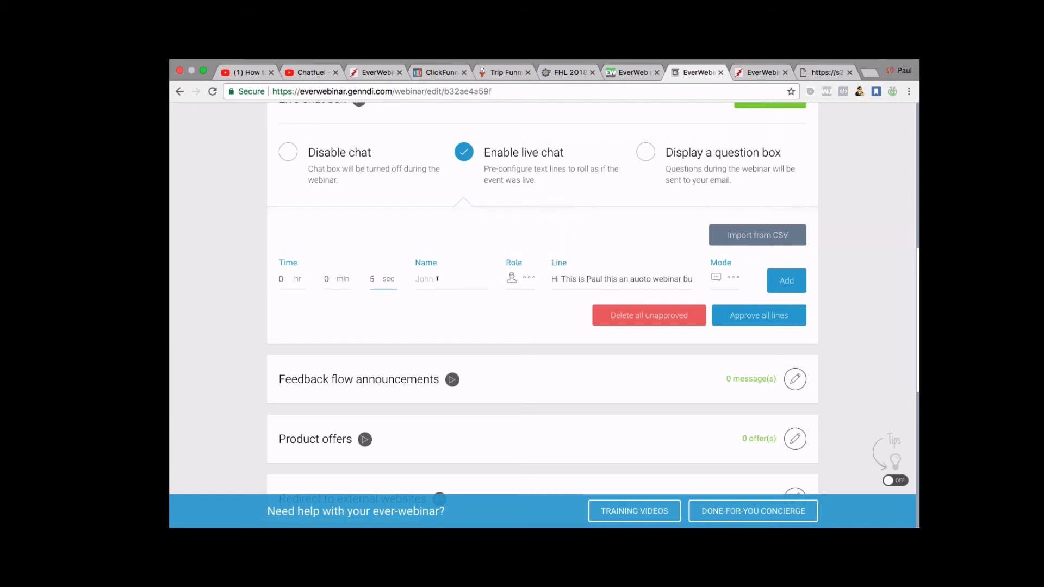
click(437, 279)
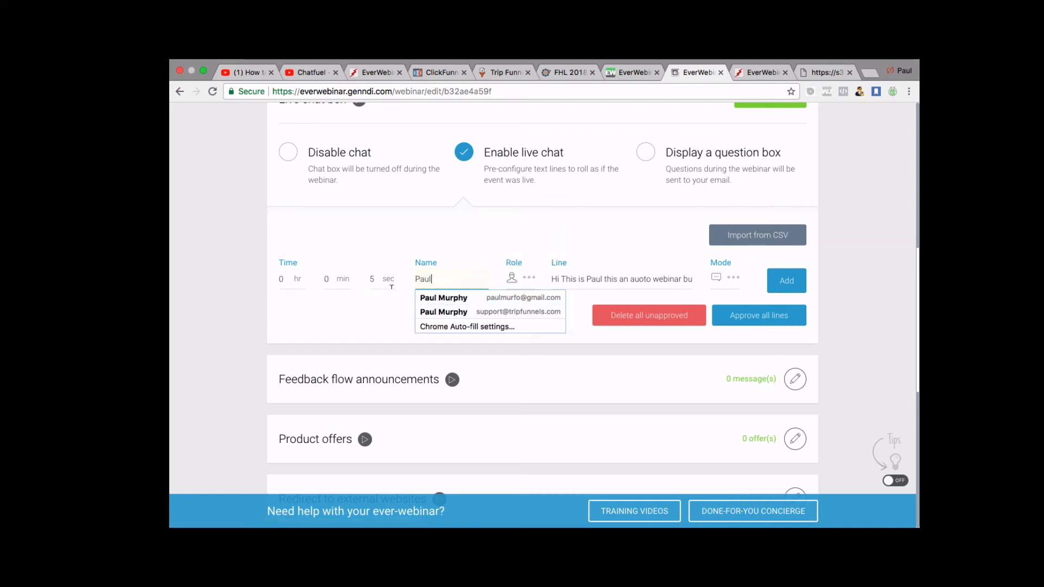
click(329, 310)
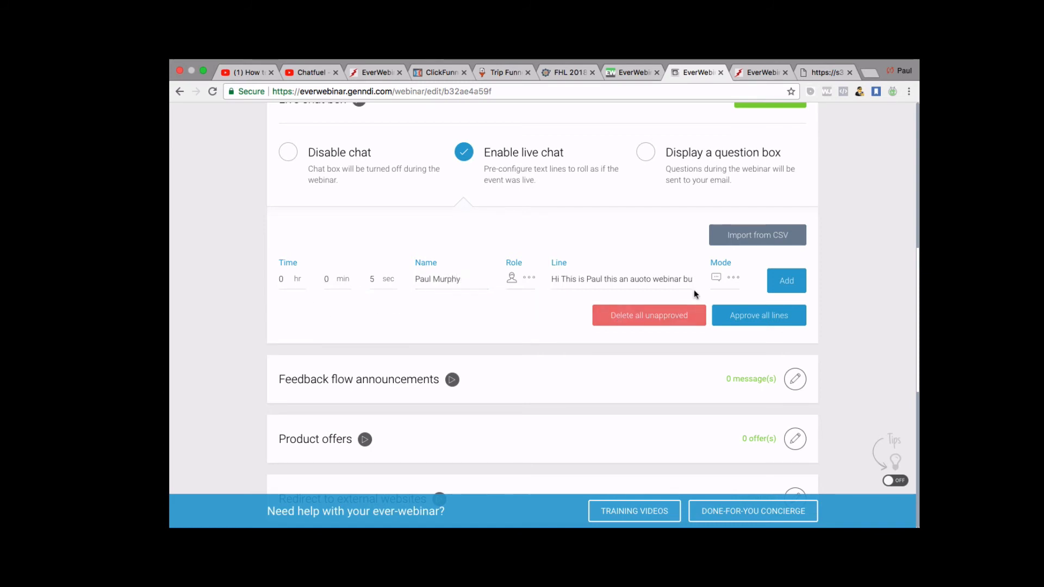
click(781, 283)
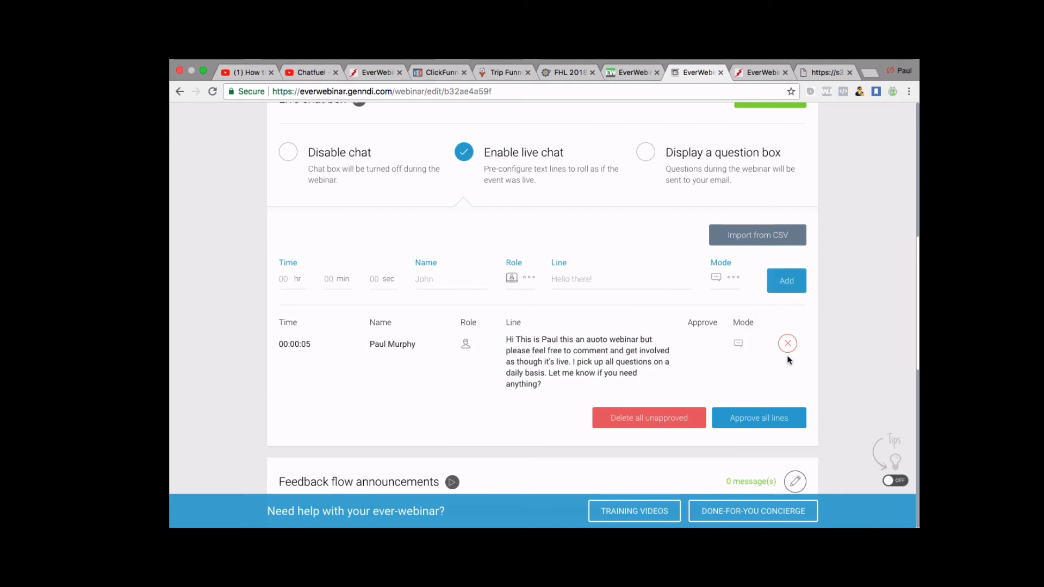
Review the added chat line and confirm the Live chat box settings.
scroll(550, 360, down, 1)
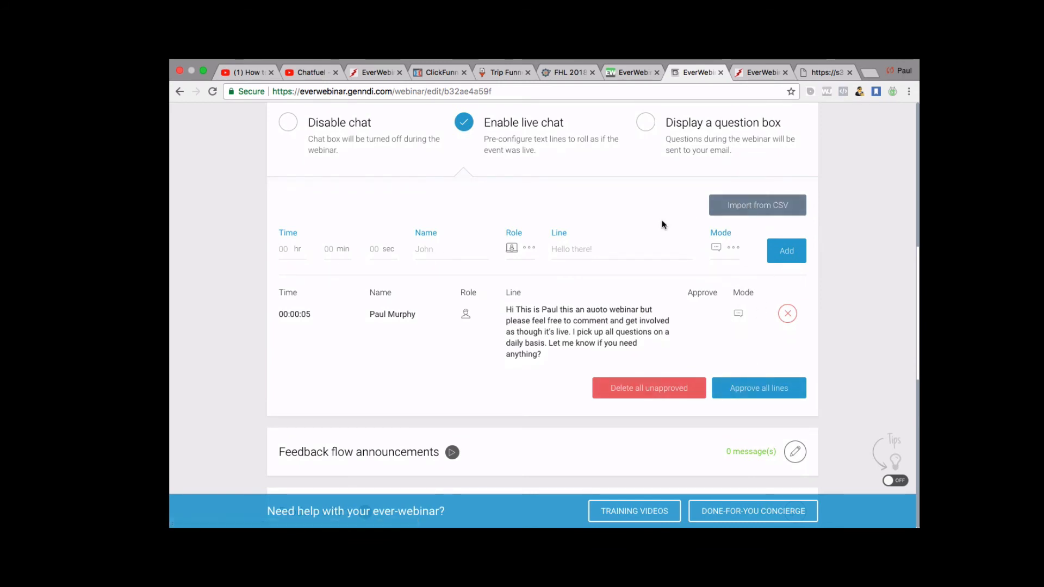
scroll(664, 226, down, 1)
scroll(662, 227, up, 1)
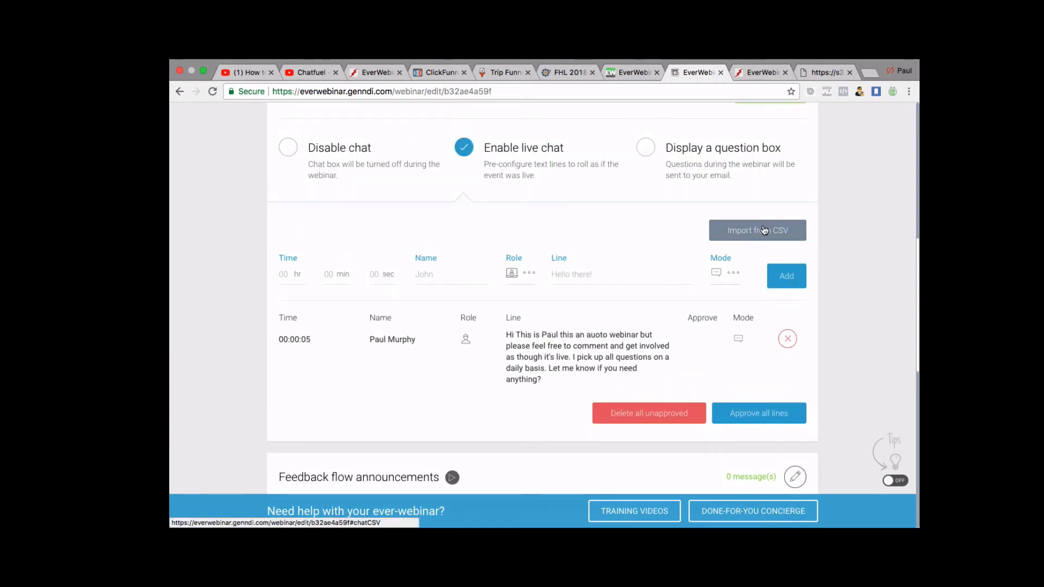
scroll(690, 253, down, 1)
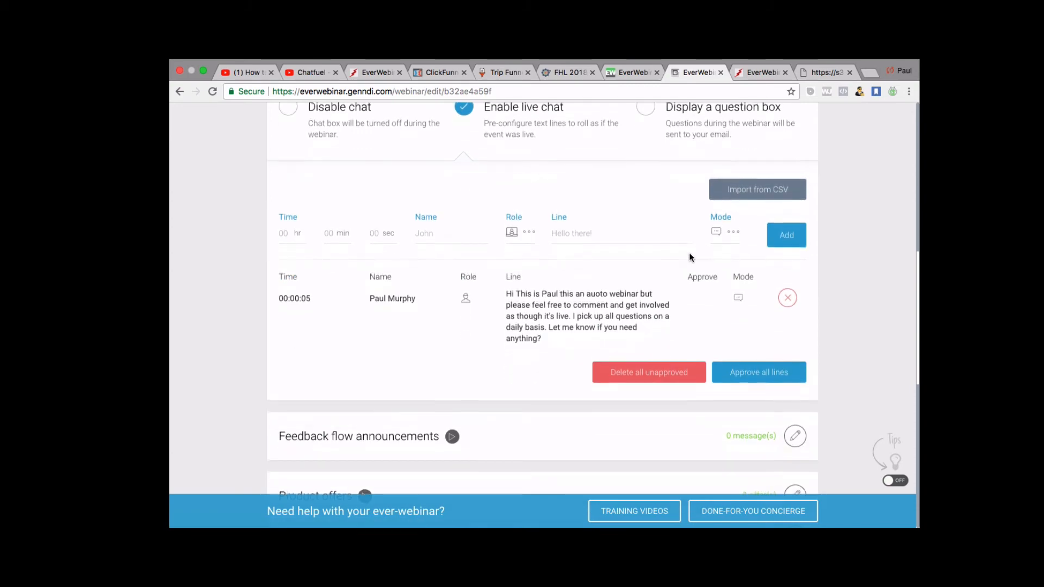
scroll(690, 253, up, 3)
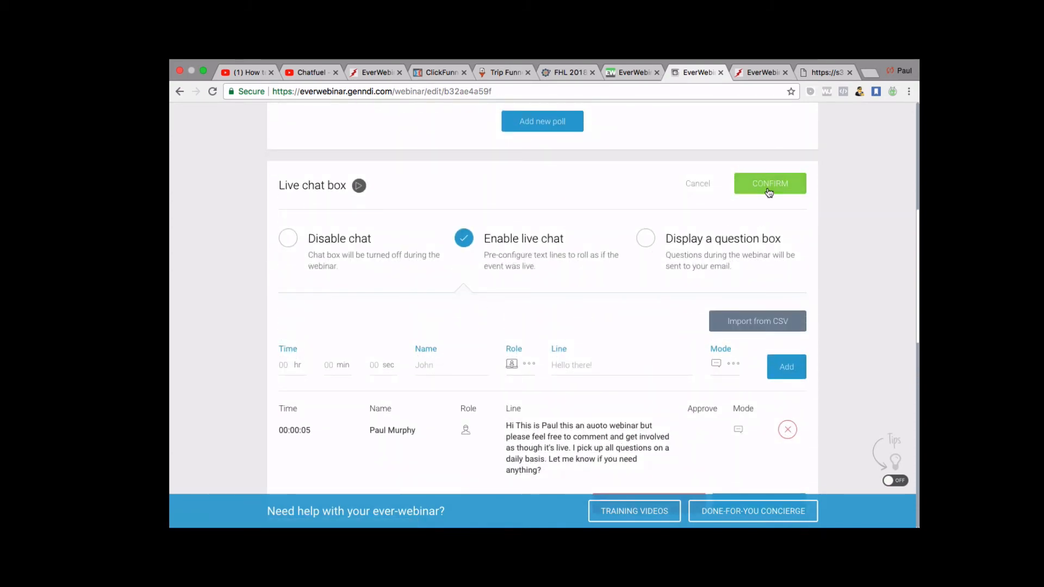
click(769, 185)
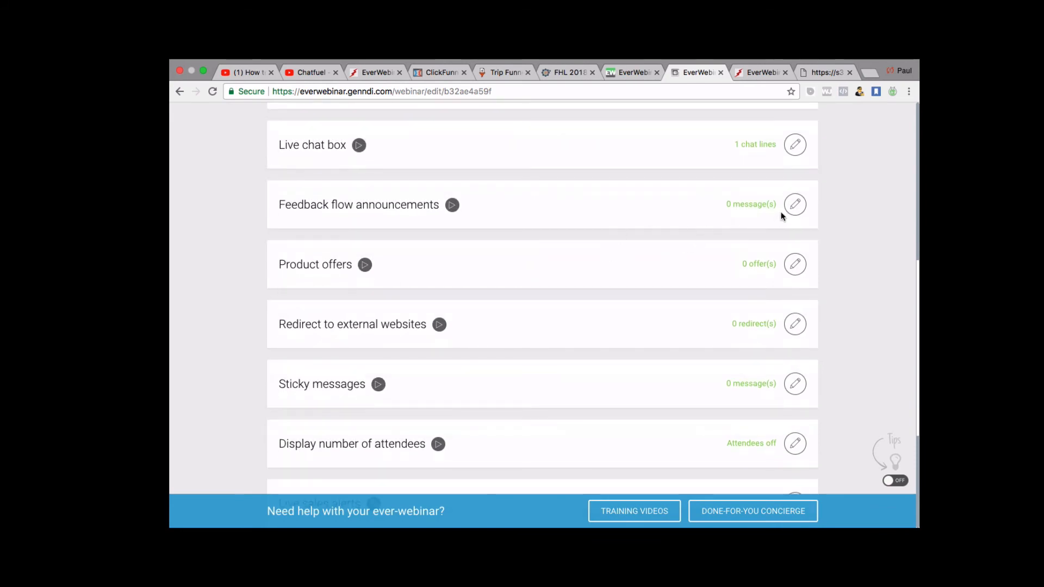
Open the Feedback flow announcements settings.
click(795, 205)
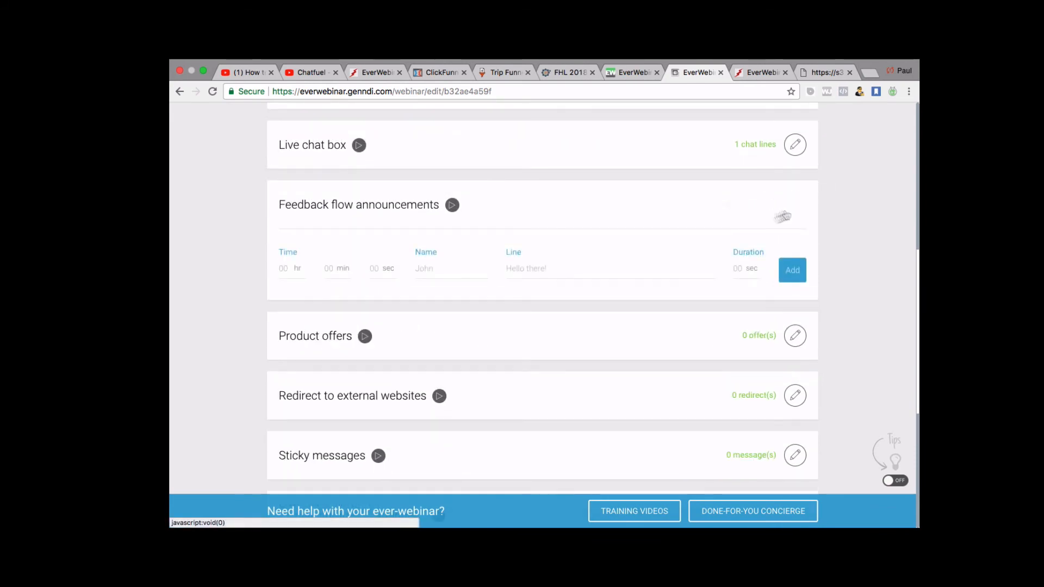
click(521, 263)
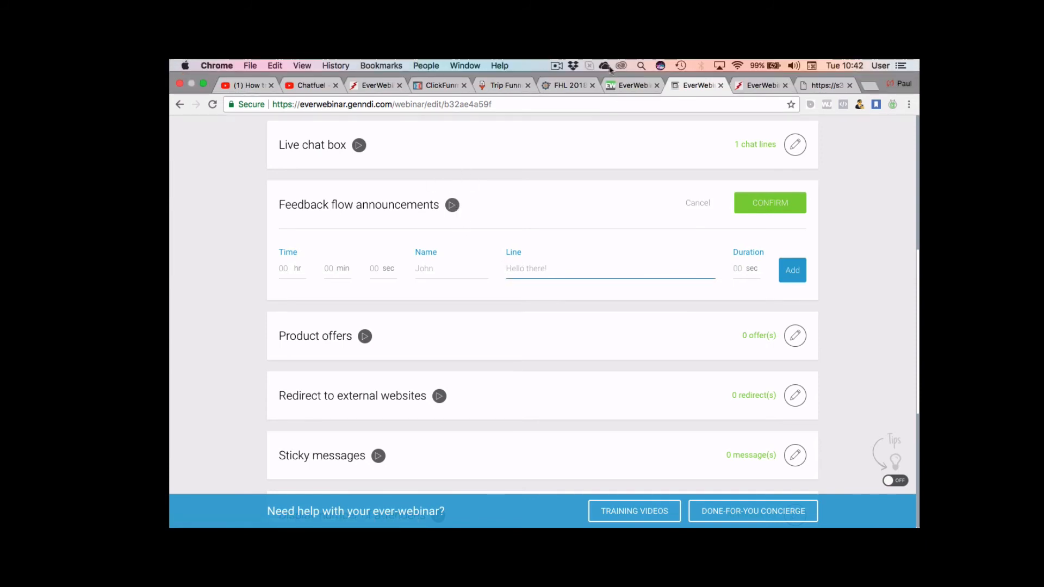
click(560, 65)
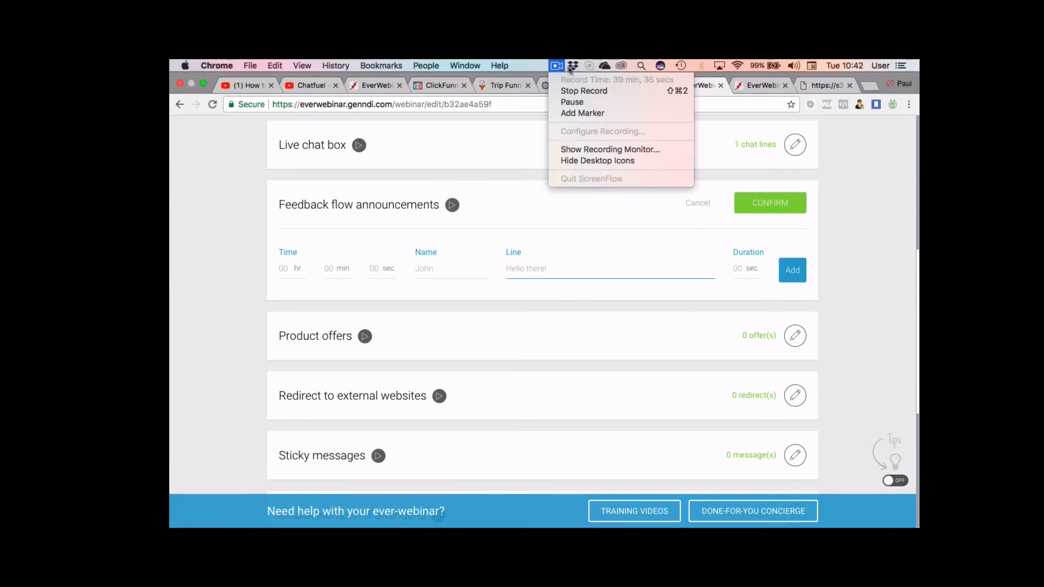
click(572, 101)
scroll(659, 366, down, 2)
scroll(659, 366, up, 2)
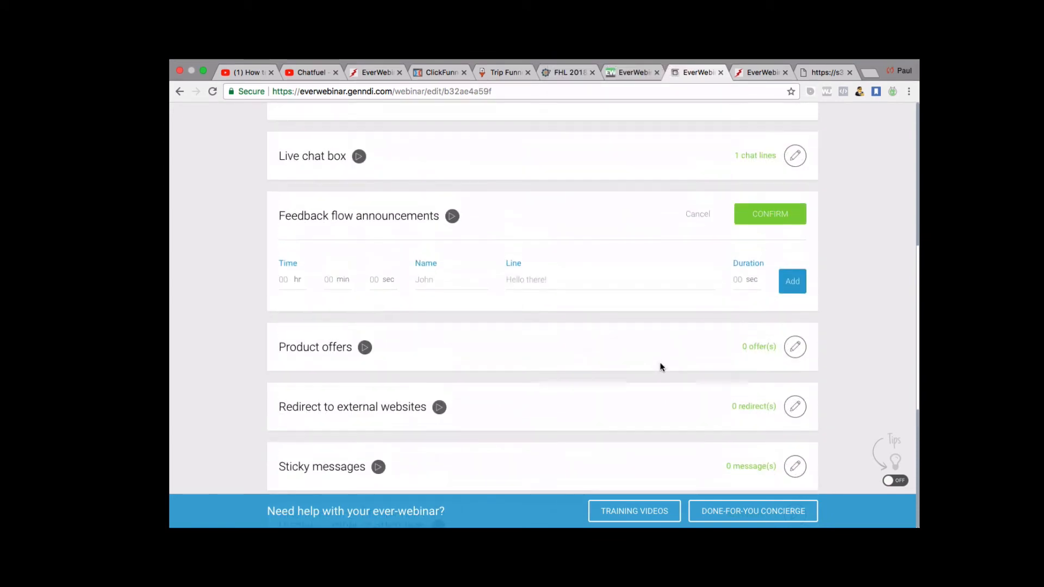
scroll(353, 290, up, 1)
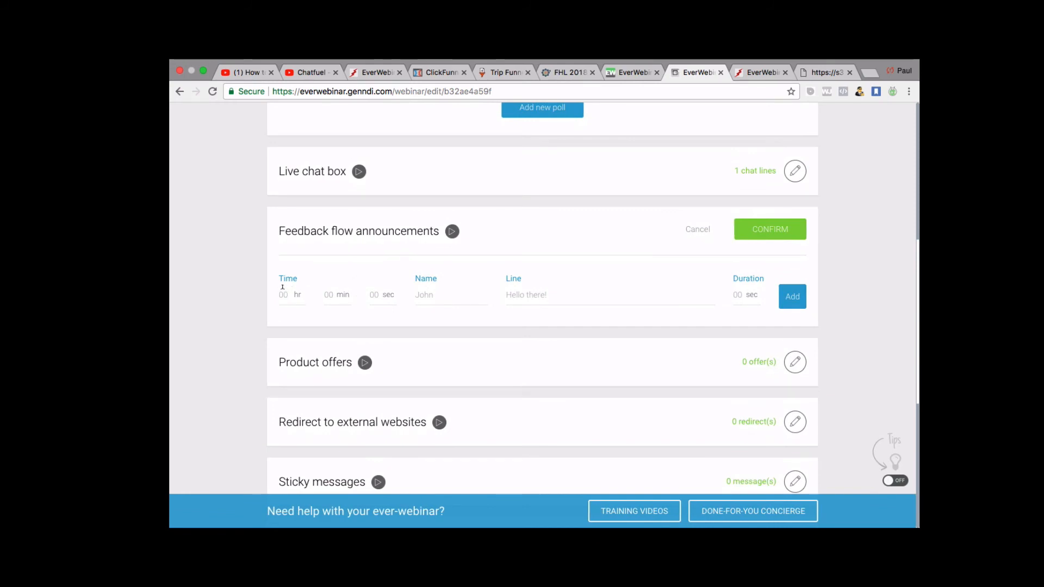
Enter start time 0 hours, the sender's name, and the line 'This is awesome!'.
click(283, 289)
text(0)
click(373, 294)
text(0)
click(437, 293)
text(Paul)
click(450, 314)
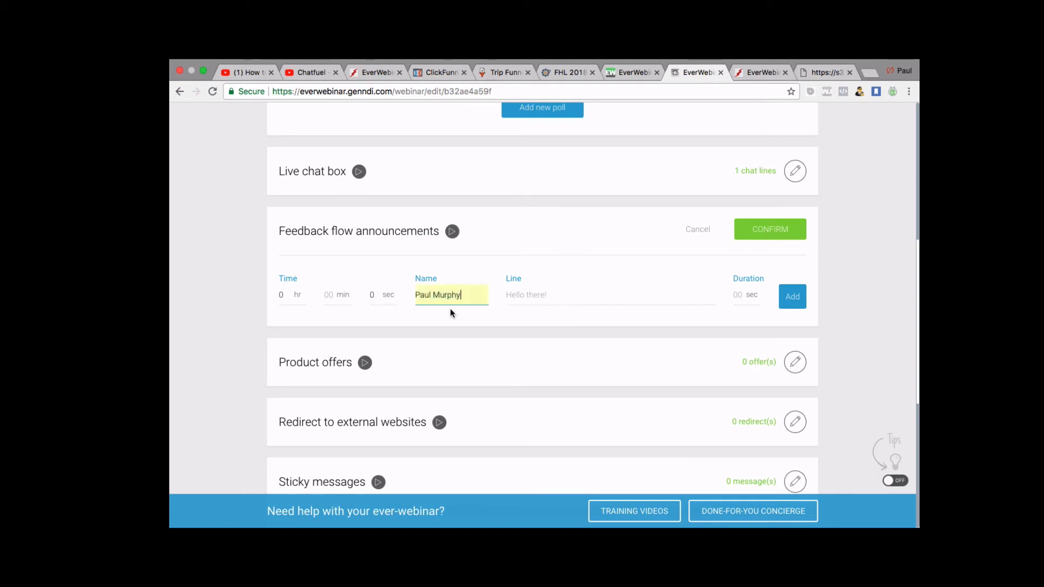
click(540, 294)
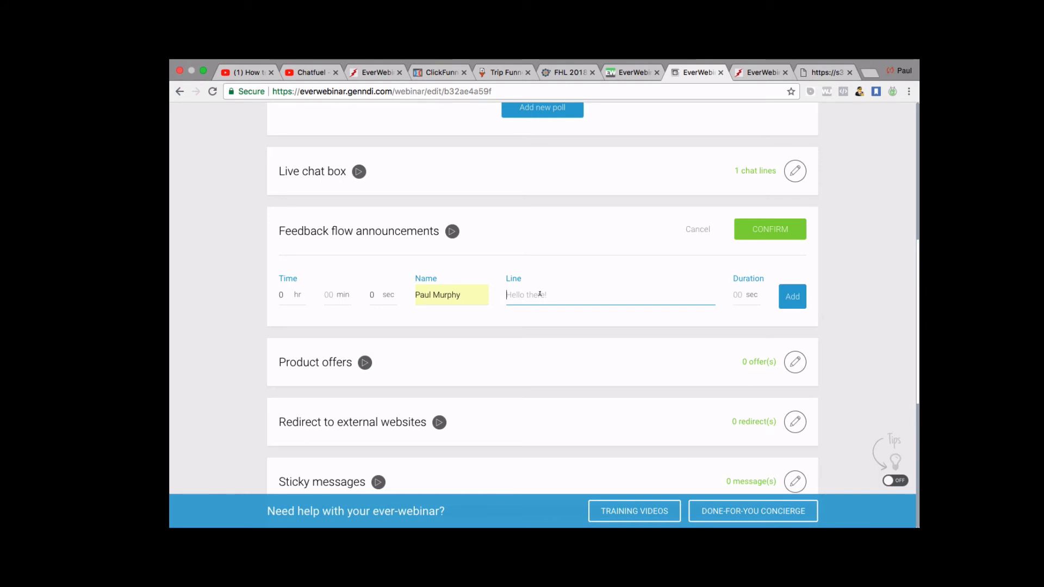
text(This is awesome!)
Set the line's duration to 5 and its start to 45 seconds, then add it.
click(741, 295)
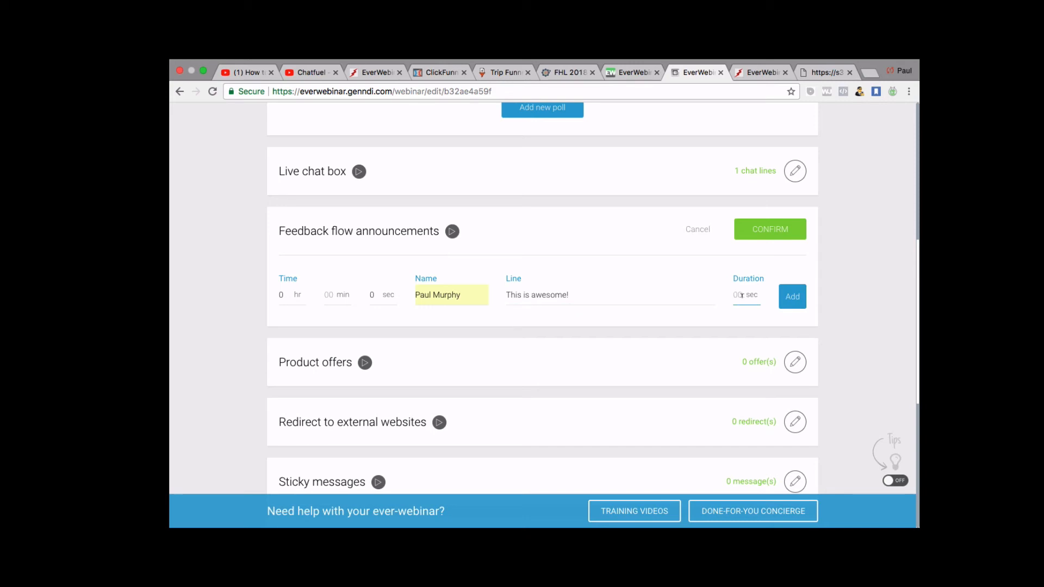
text(5)
click(384, 296)
key(BackSpace)
text(45)
click(801, 302)
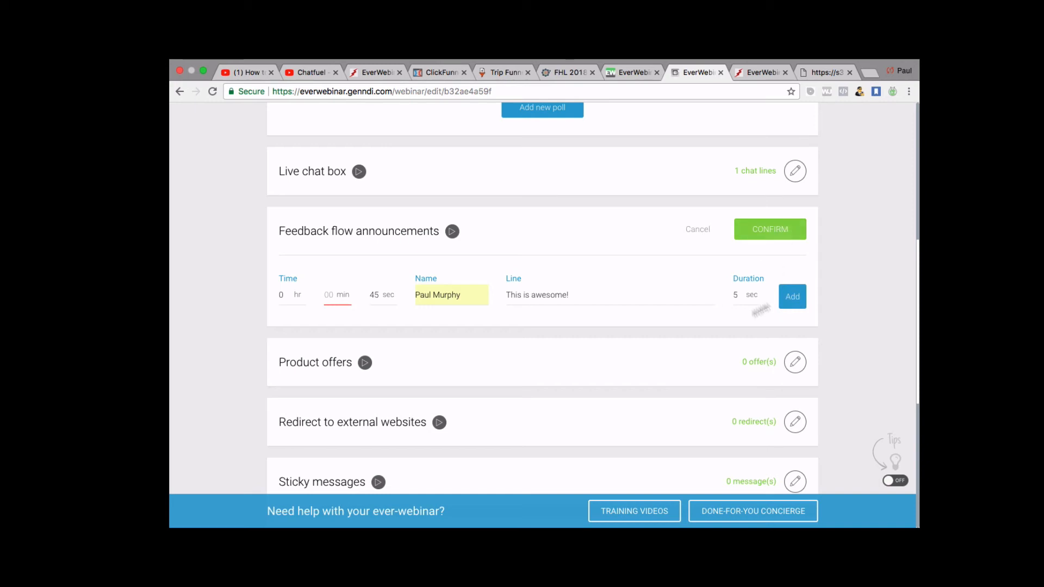
Enter 0 minutes and confirm the Feedback flow announcements.
text(0)
click(779, 240)
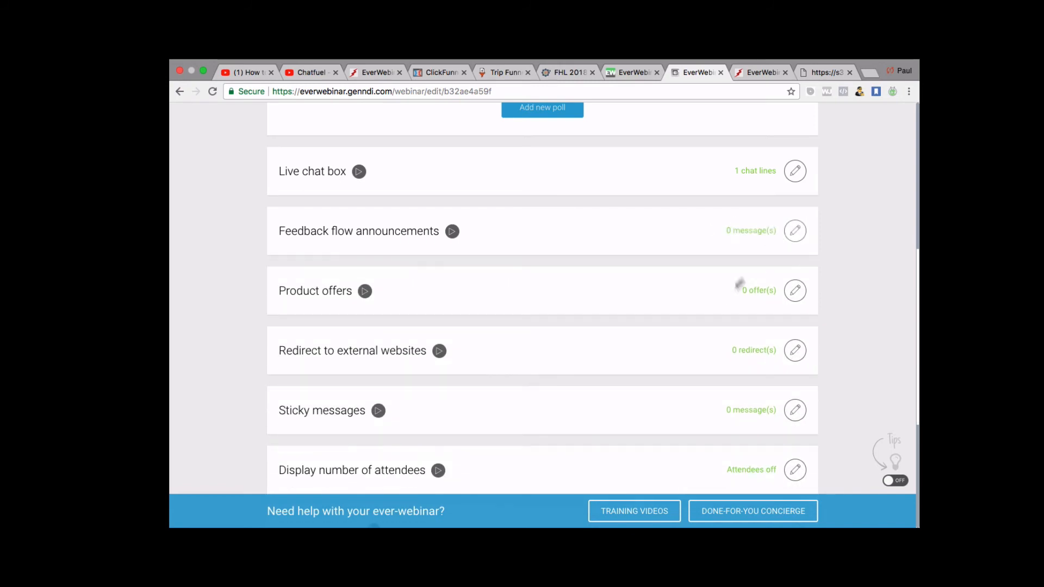
scroll(741, 261, down, 3)
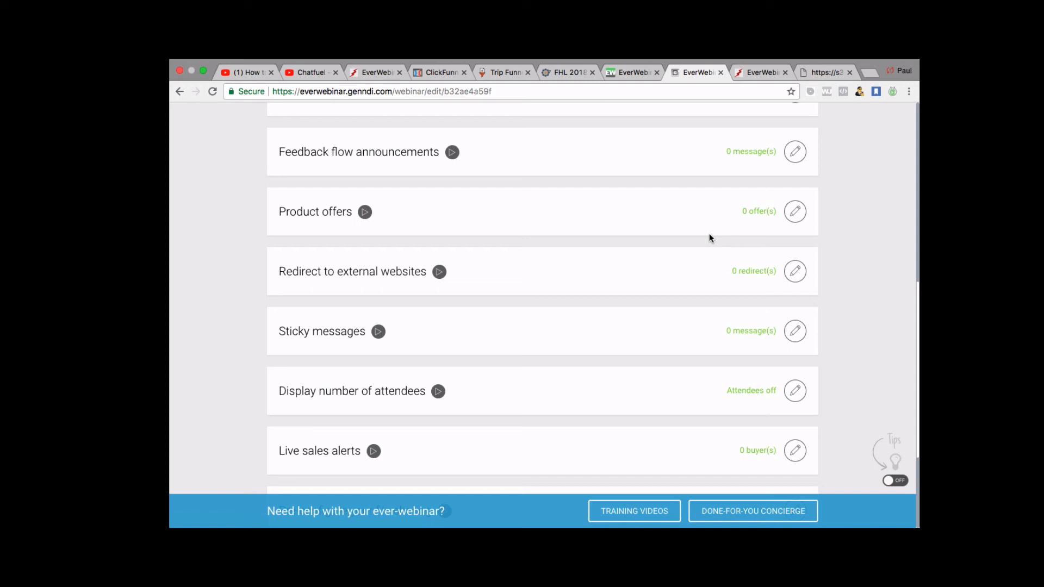
Open Product offers and start a new offer.
click(793, 213)
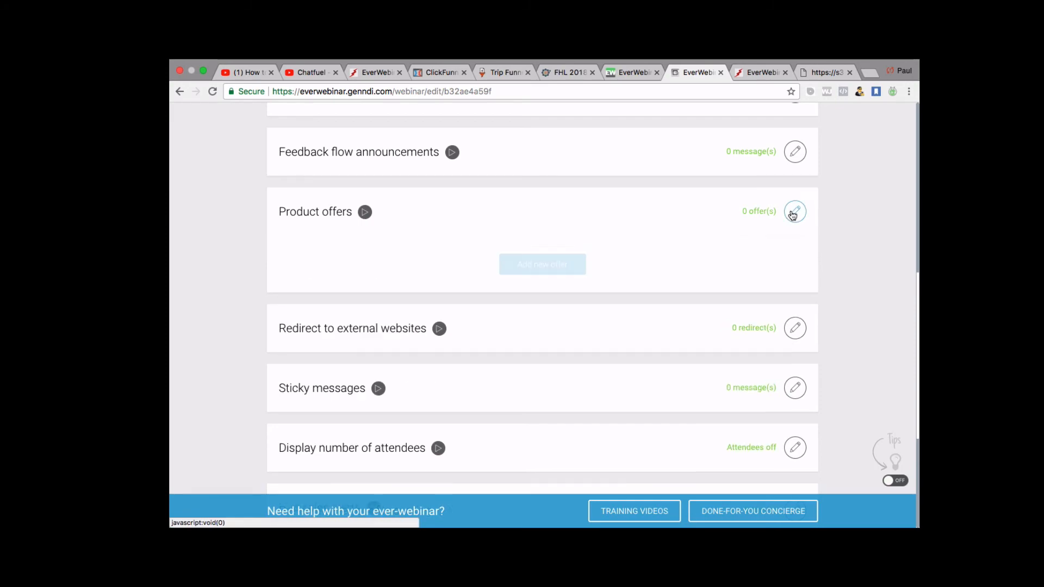
click(557, 265)
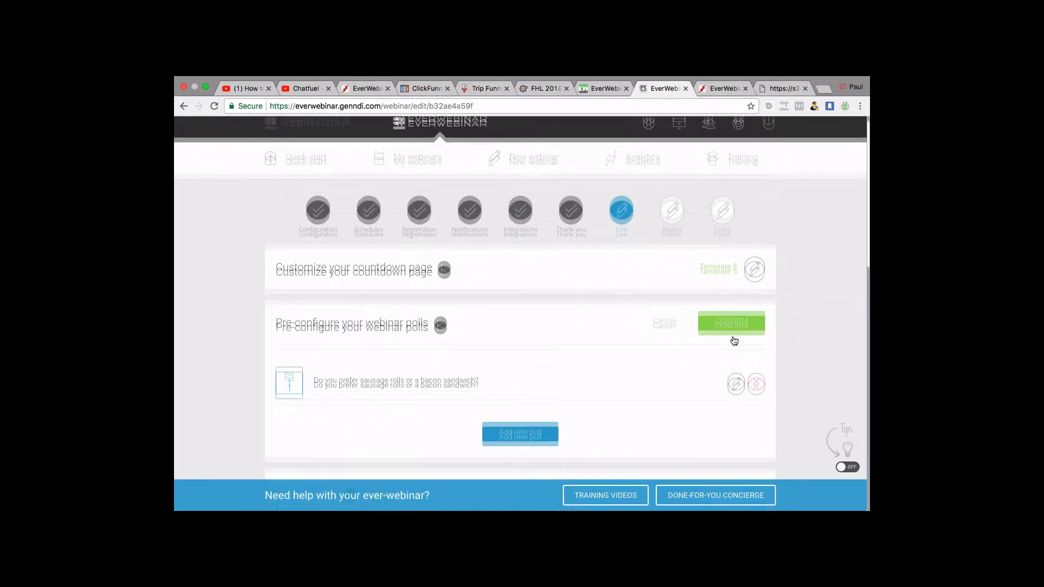
scroll(734, 341, down, 3)
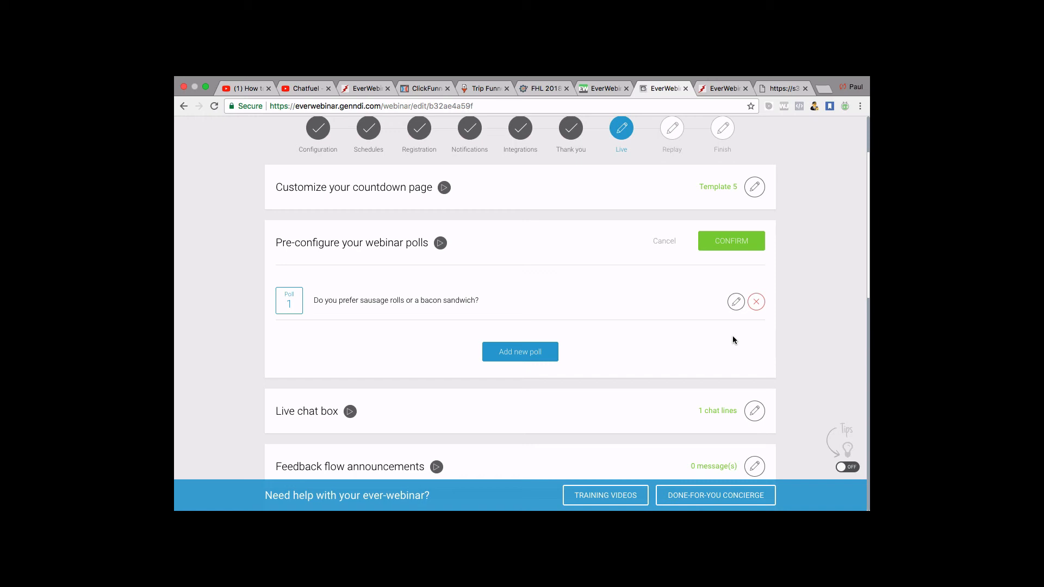
Open a new Chrome tab and load helpmegetleads.com.
click(822, 91)
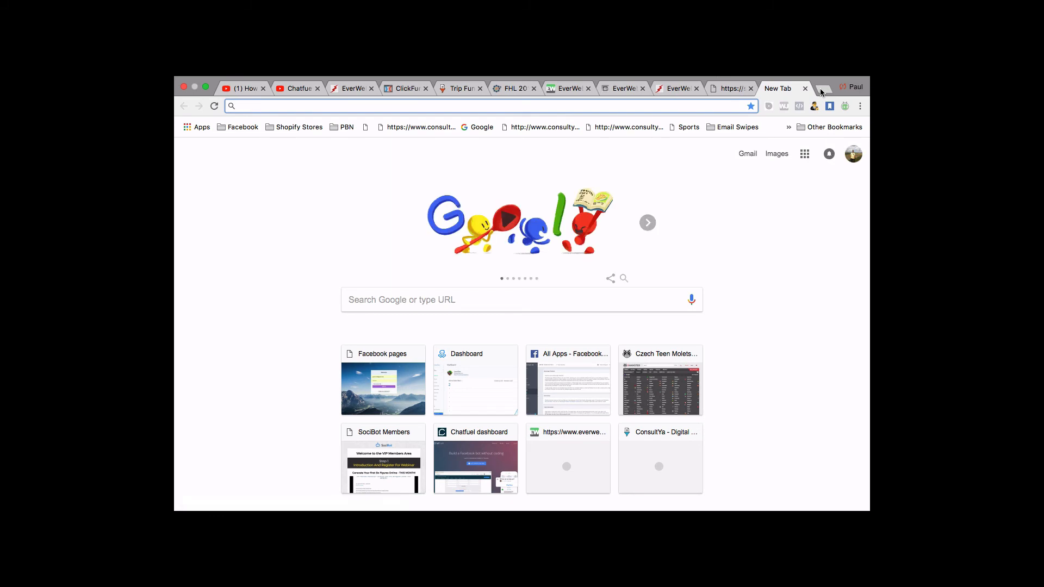
text(hek)
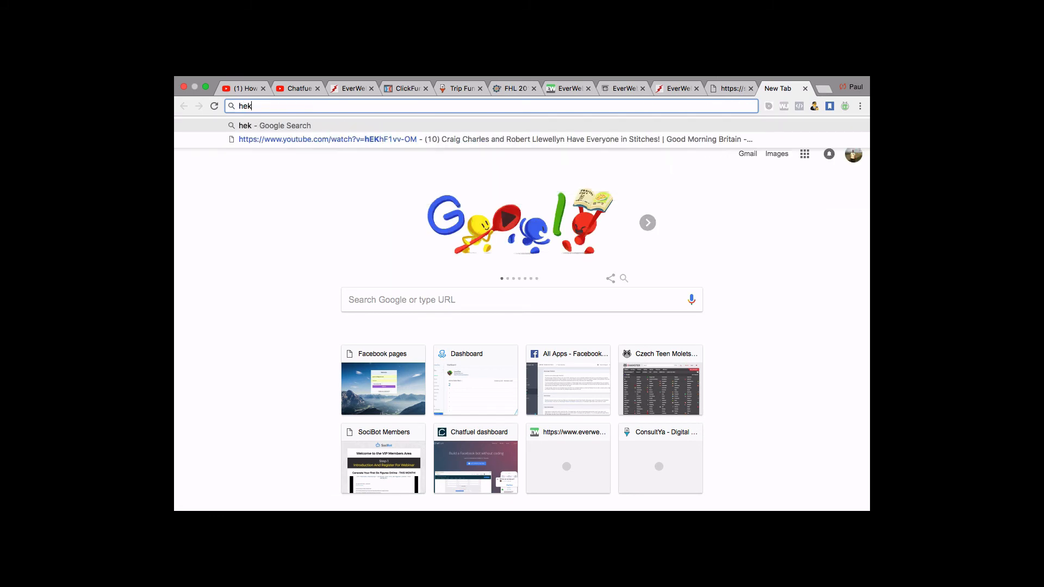
key(BackSpace)
text(lpmeget)
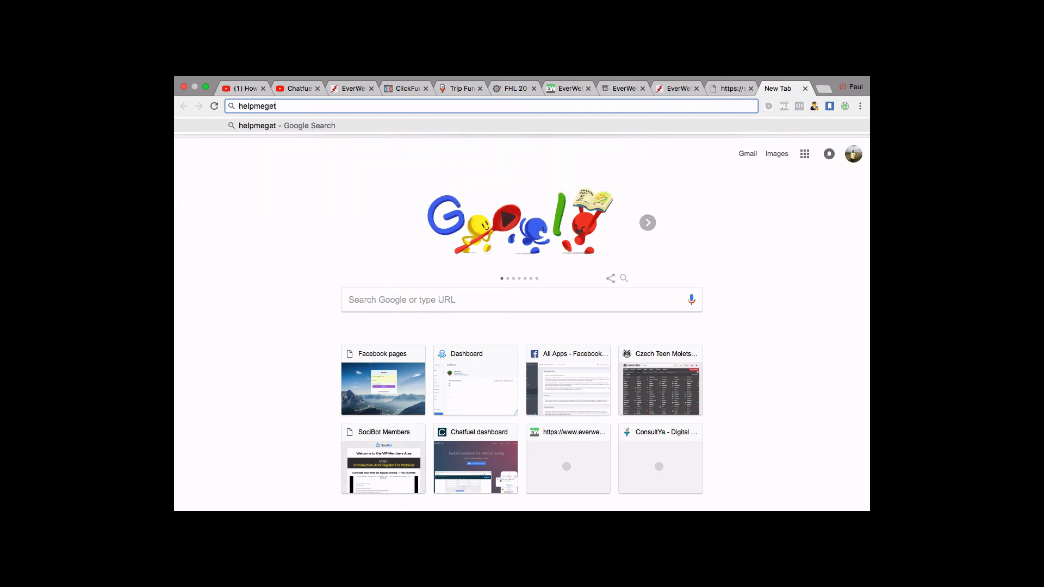
text(leads.com)
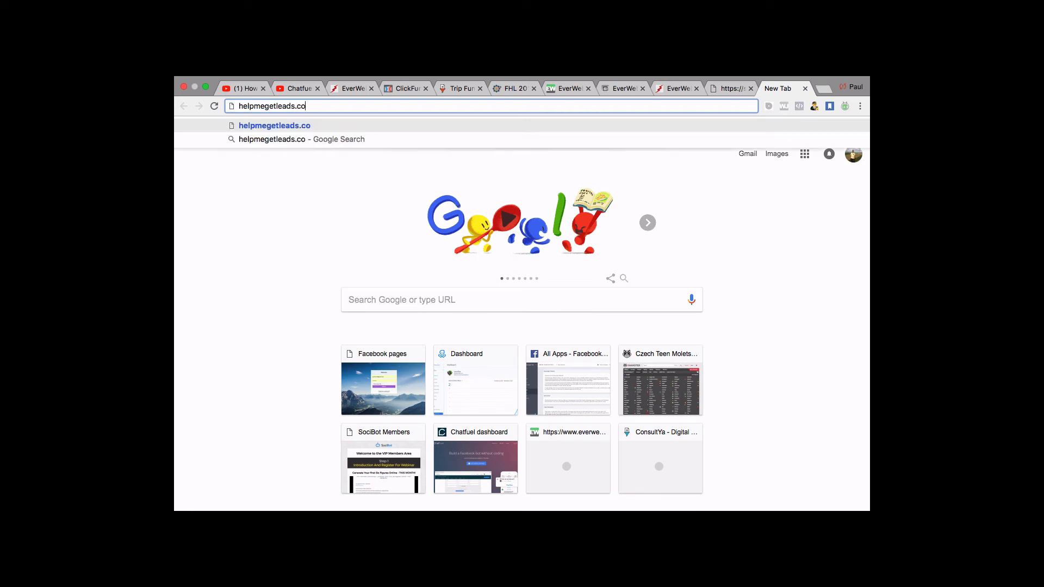
key(Return)
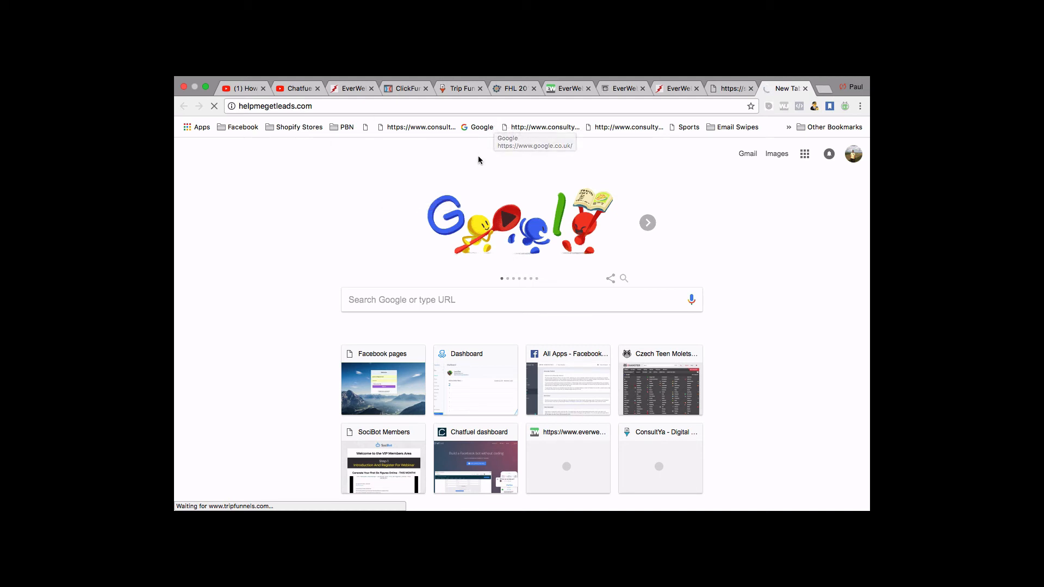
Select the web address, then look at the webinar video and EverWebinar Thank you tabs.
click(318, 109)
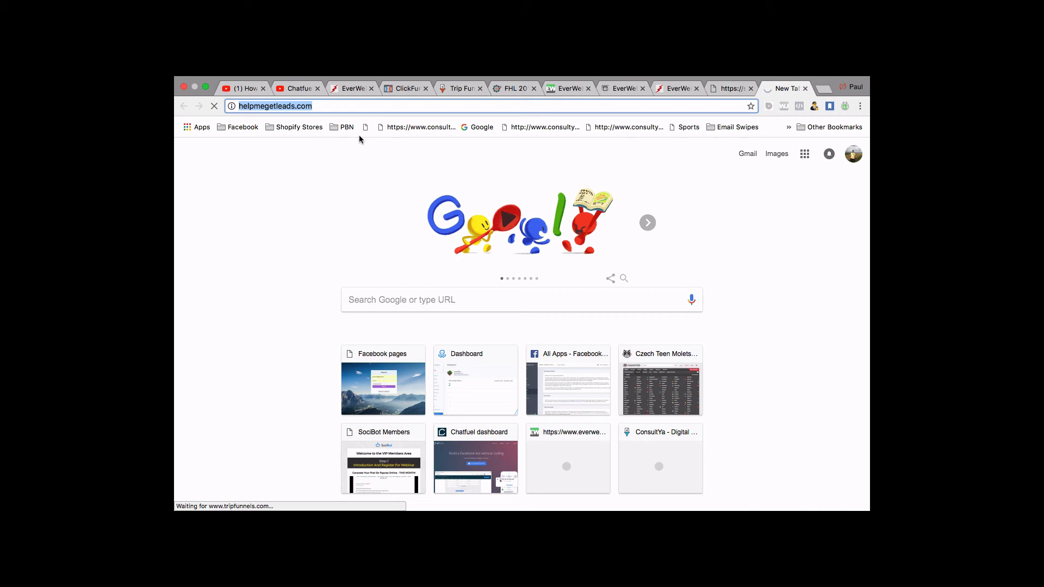
click(732, 89)
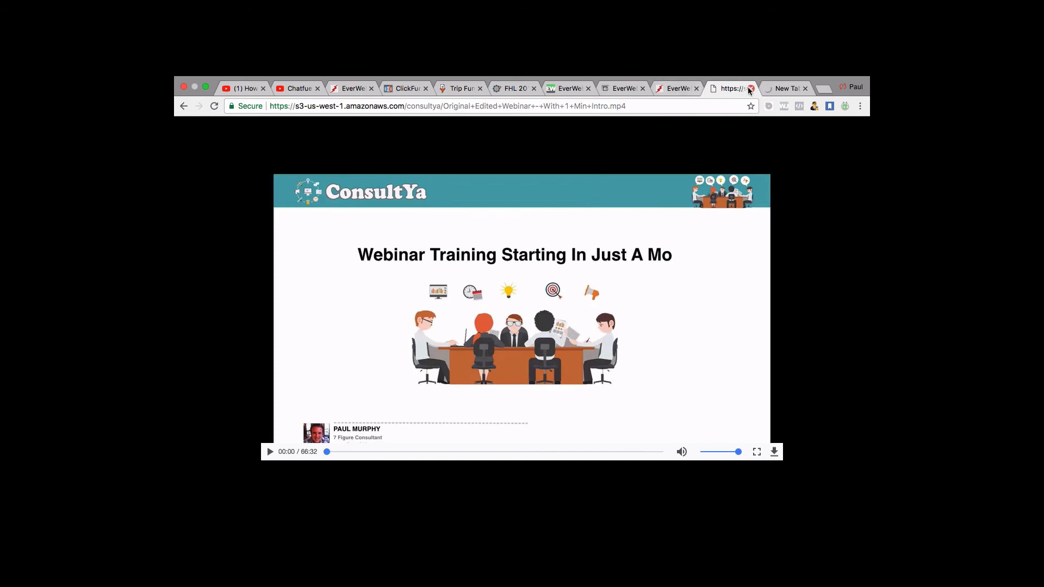
click(677, 90)
Return to the EverWebinar Live step being edited.
click(783, 88)
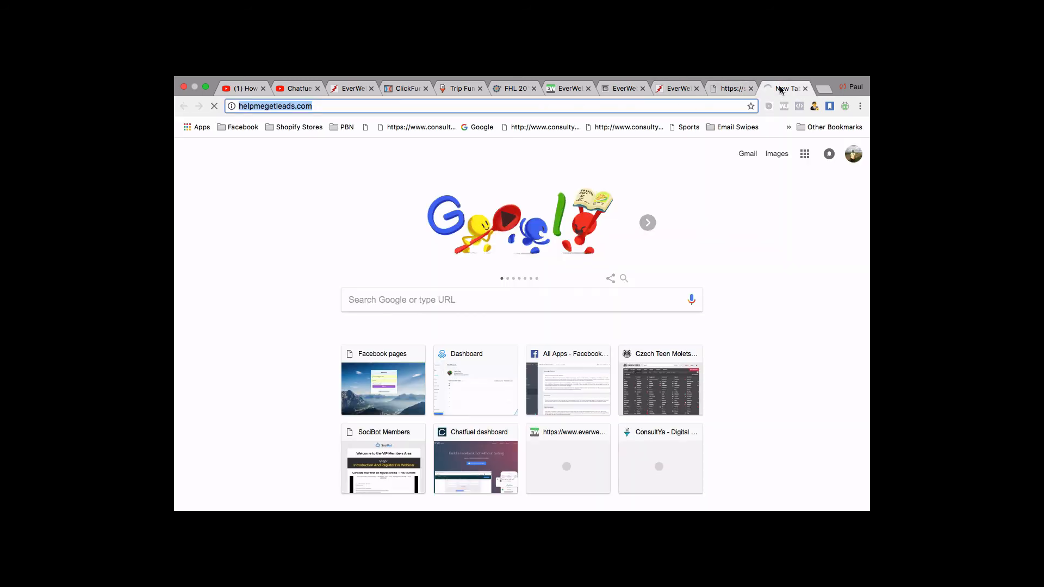
click(677, 89)
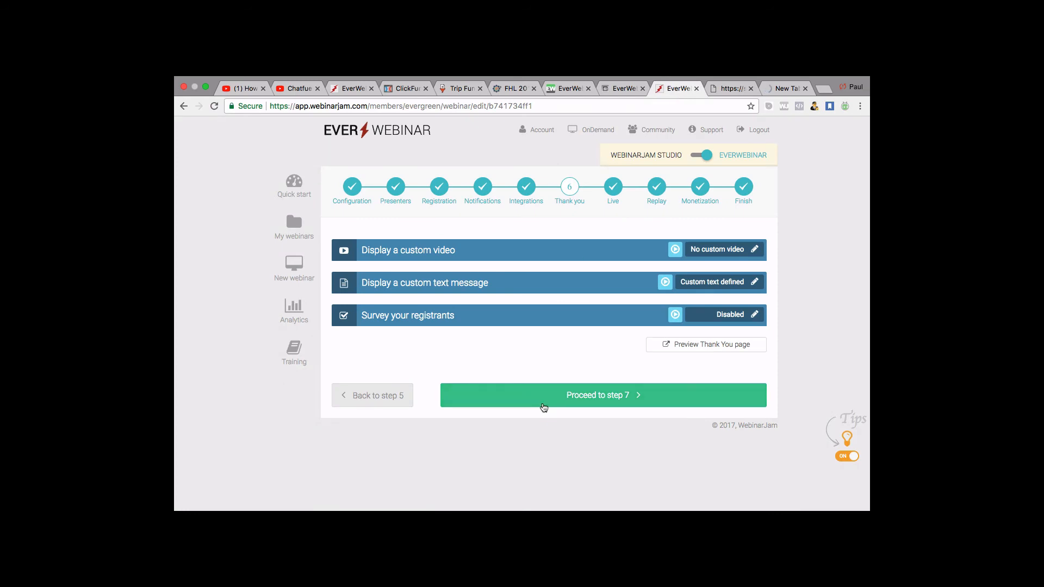
click(623, 88)
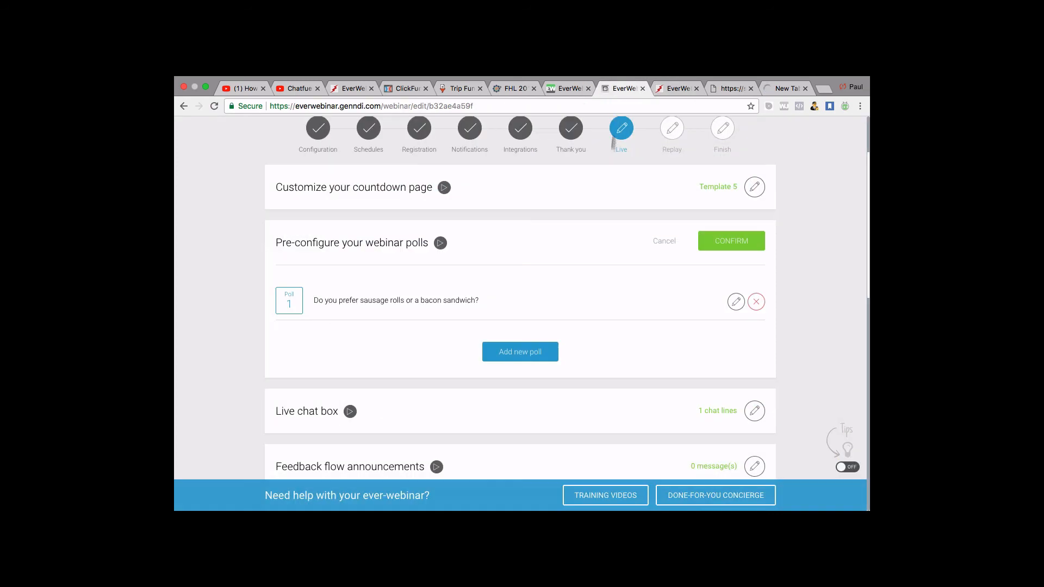
scroll(602, 211, down, 2)
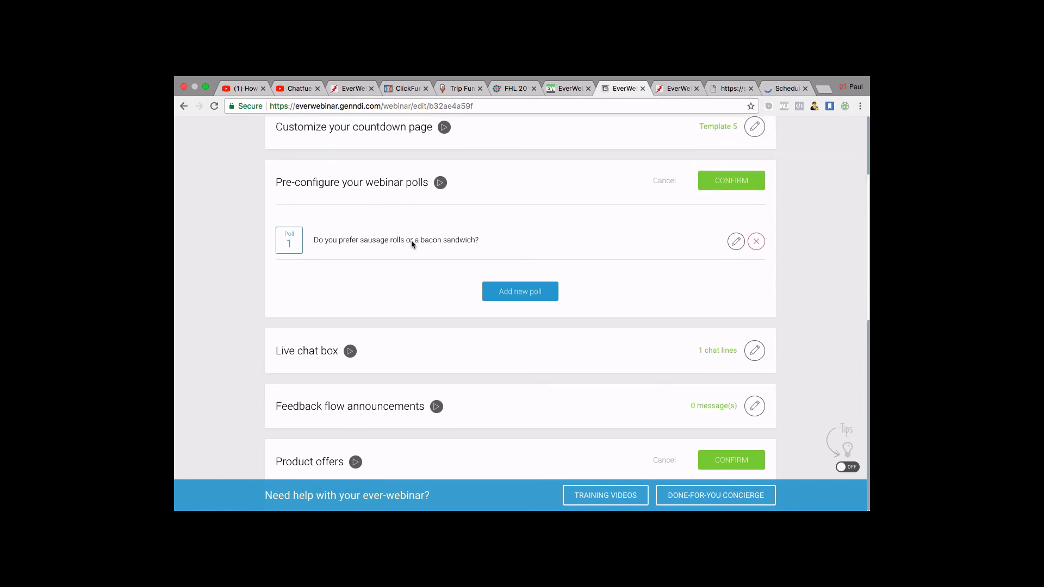
scroll(411, 241, down, 1)
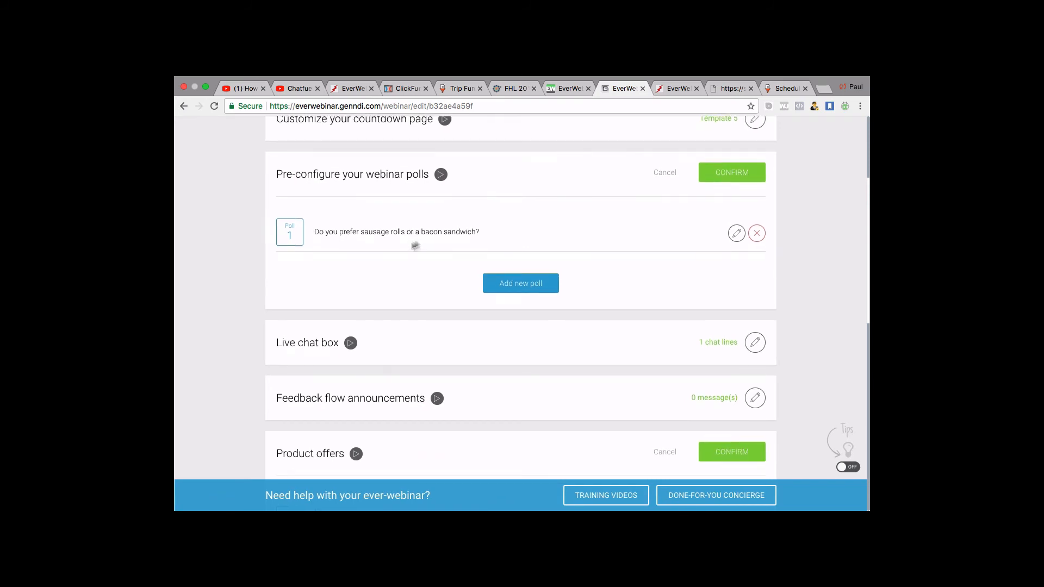
Confirm the webinar polls and the Product offers sections.
click(734, 173)
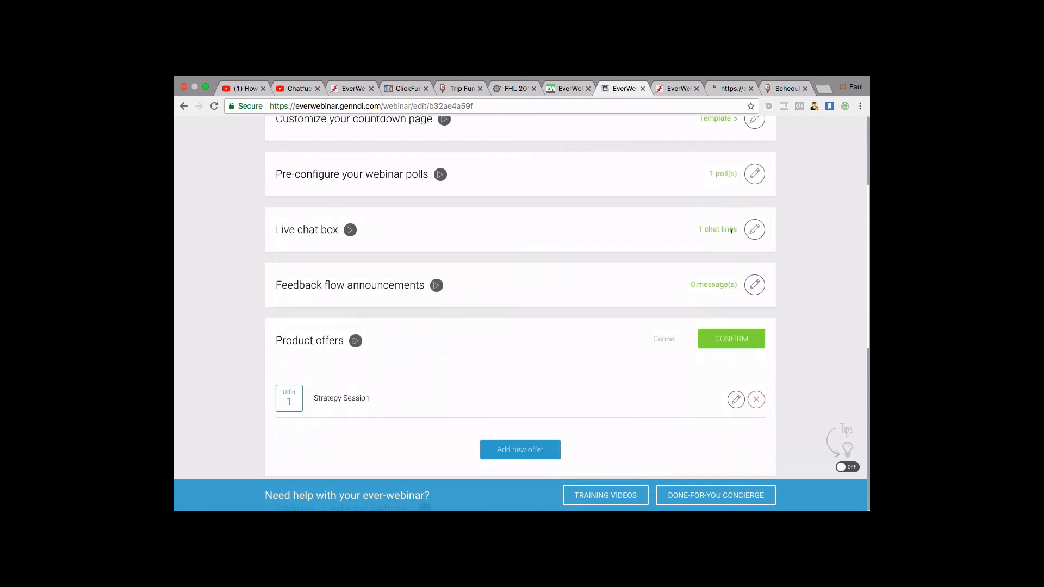
click(733, 340)
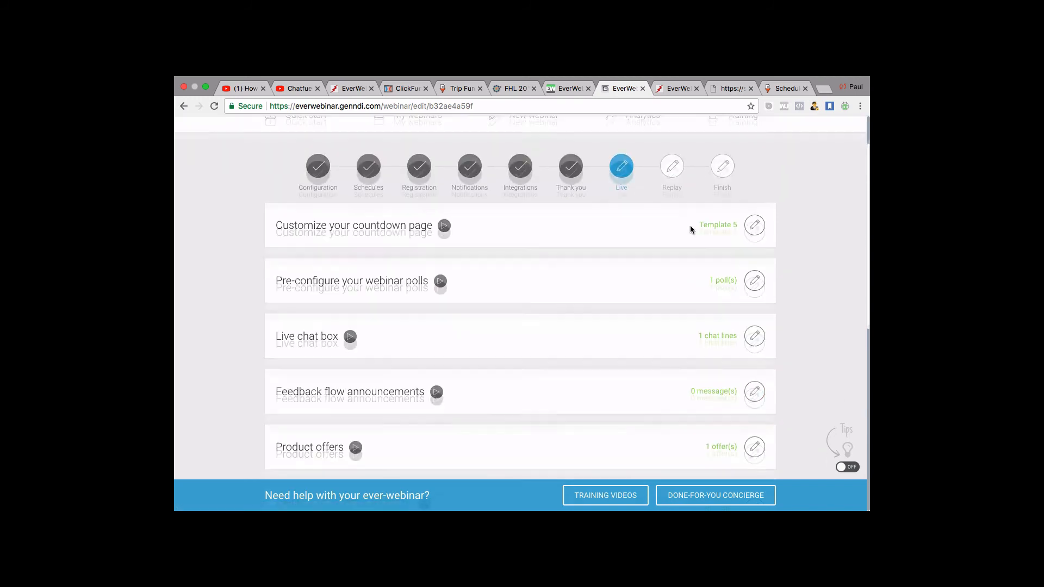
scroll(690, 228, down, 3)
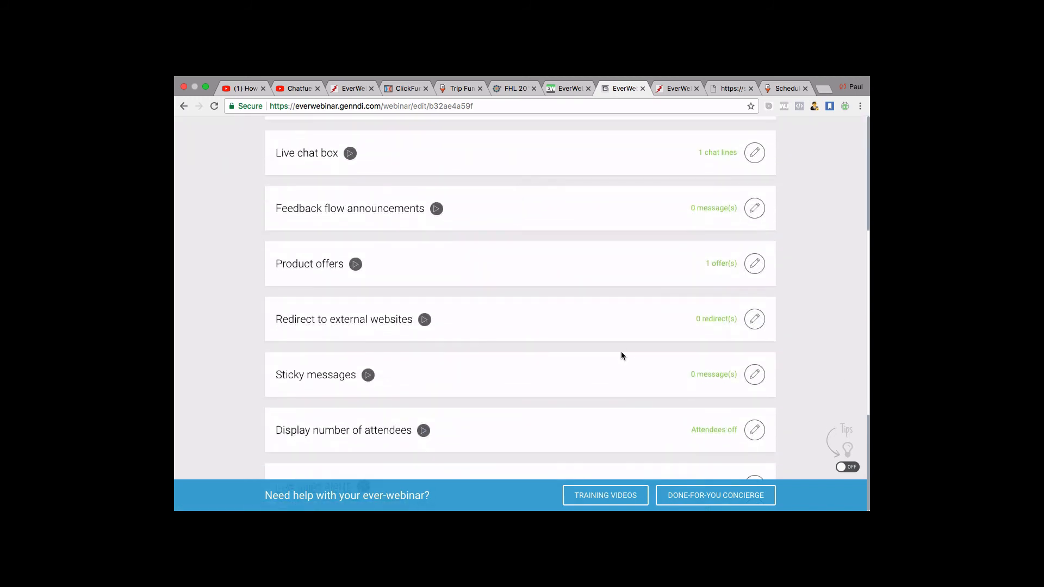
scroll(621, 353, down, 1)
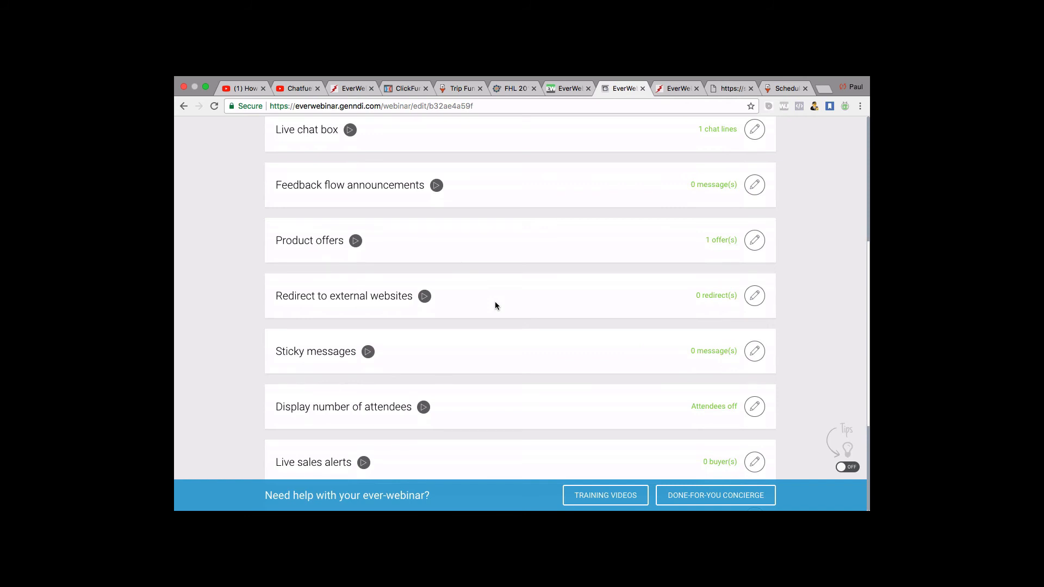
Open the Redirect to external websites editor and focus its hour field.
click(755, 296)
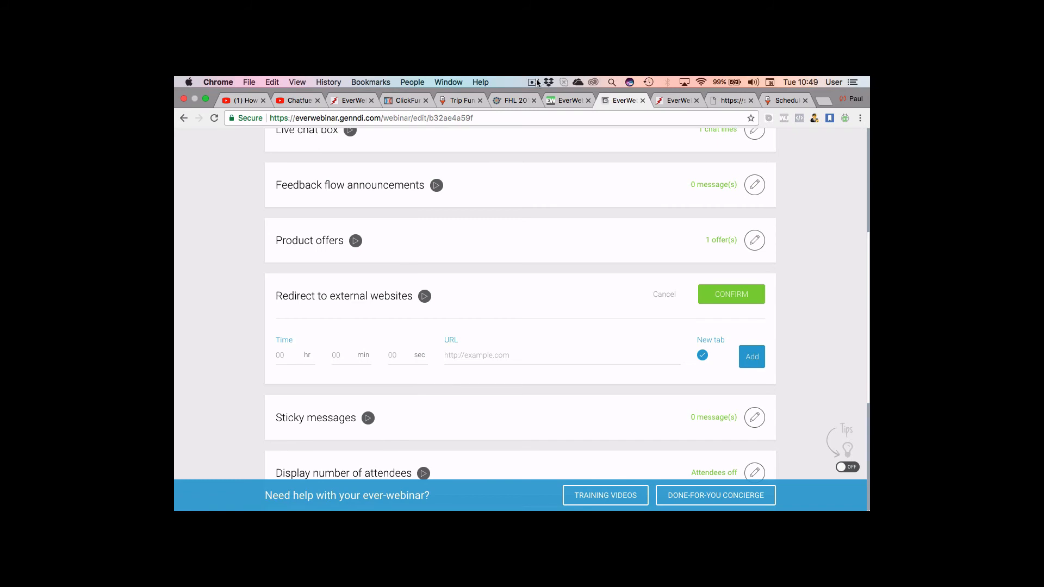
click(535, 82)
click(553, 116)
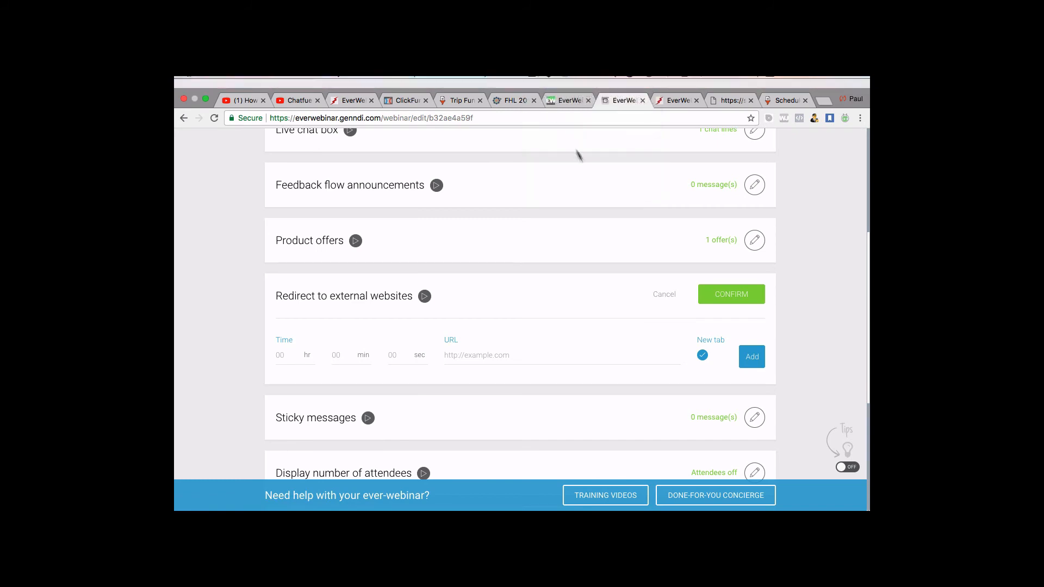
scroll(707, 320, down, 2)
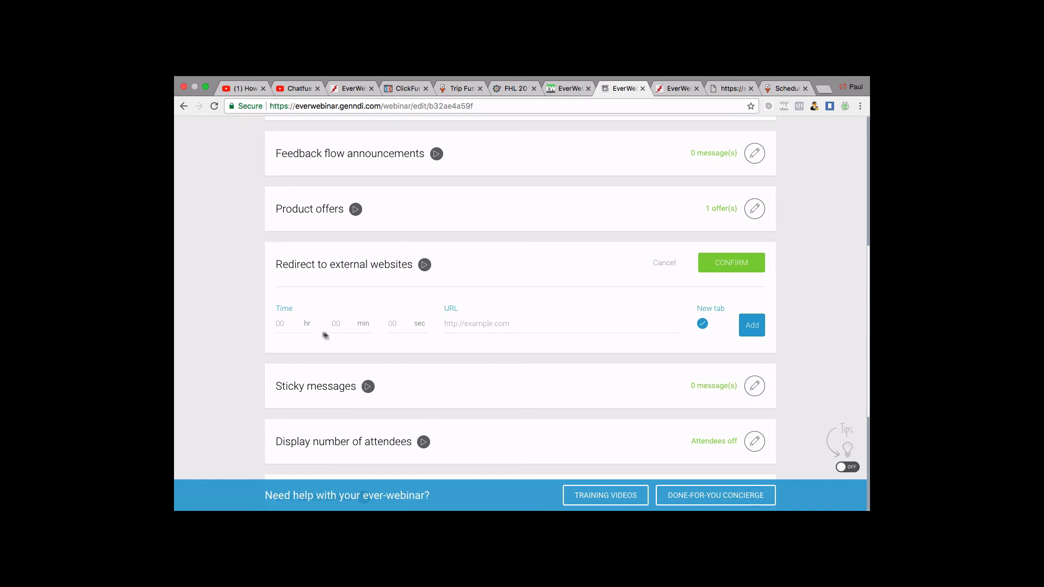
click(278, 322)
scroll(365, 330, down, 1)
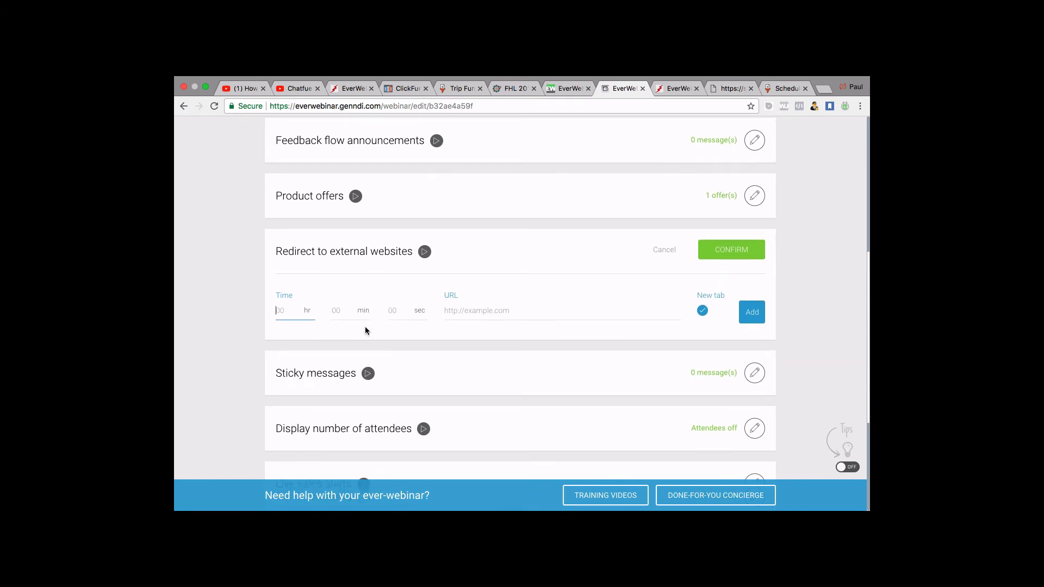
Look over the Trip Funnels booking page and other open tabs, then return to the webinar edit page.
click(784, 88)
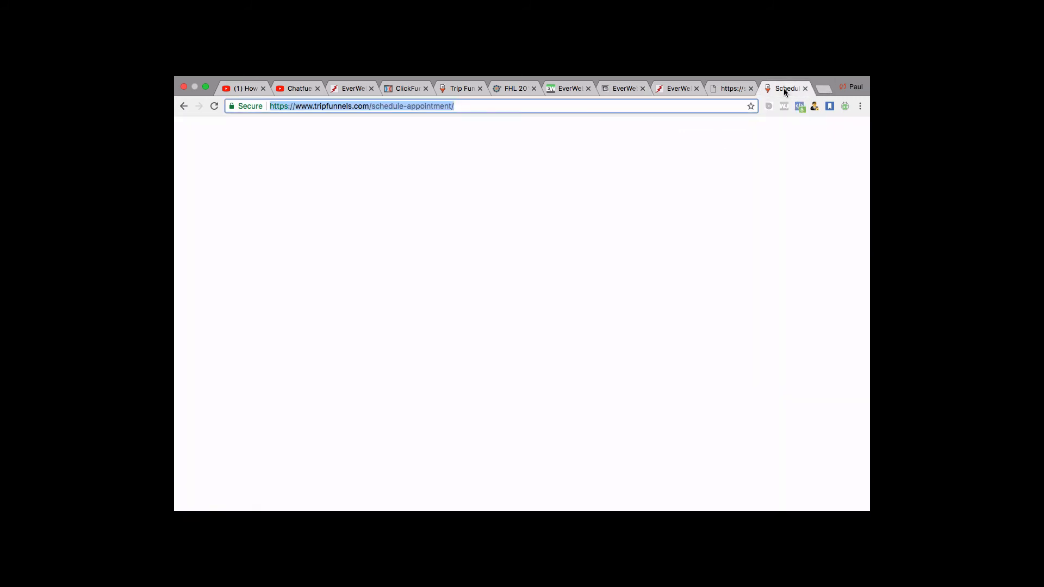
scroll(459, 263, down, 3)
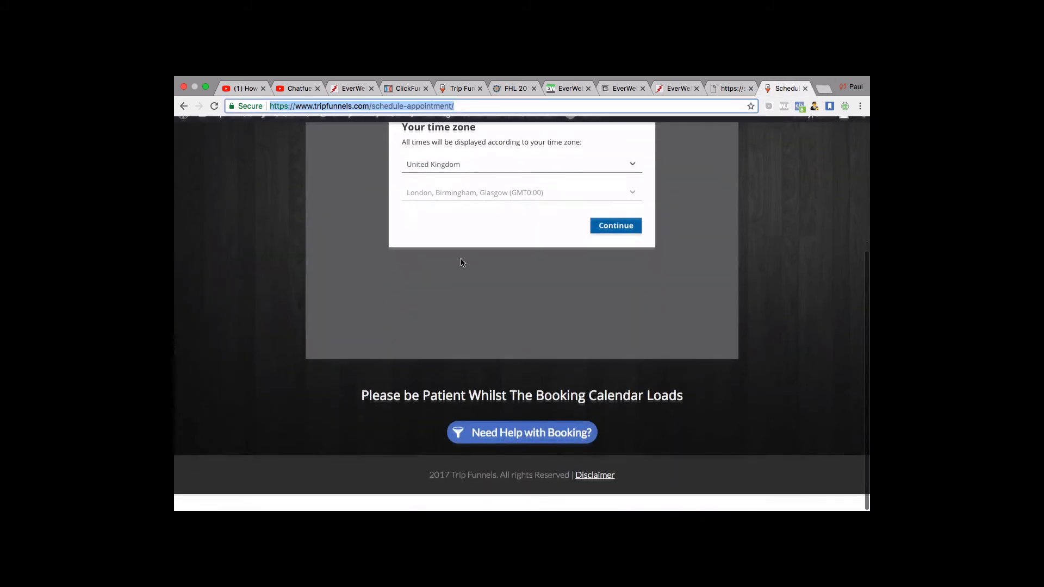
scroll(459, 263, up, 3)
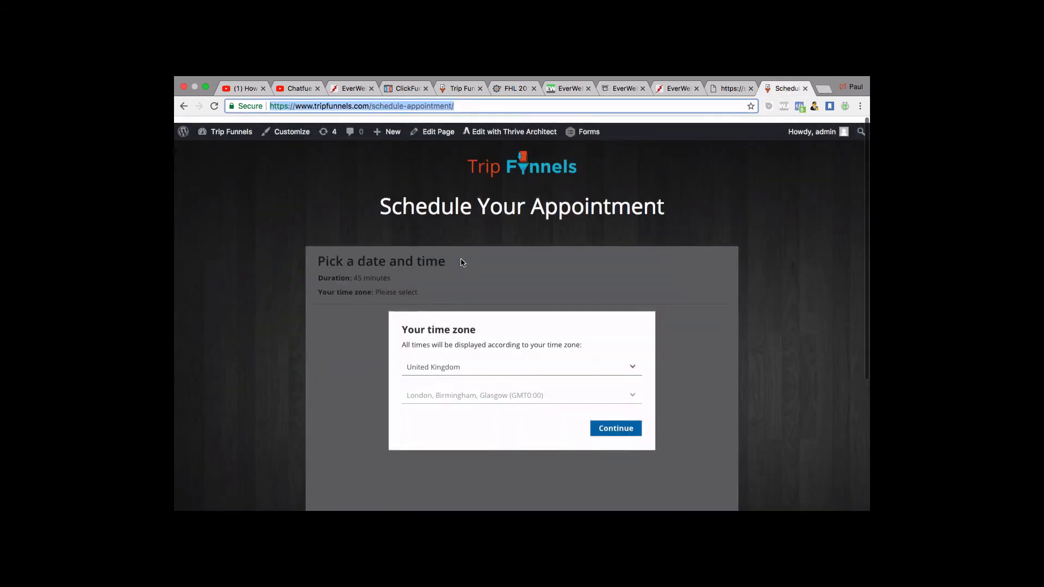
click(670, 89)
click(628, 87)
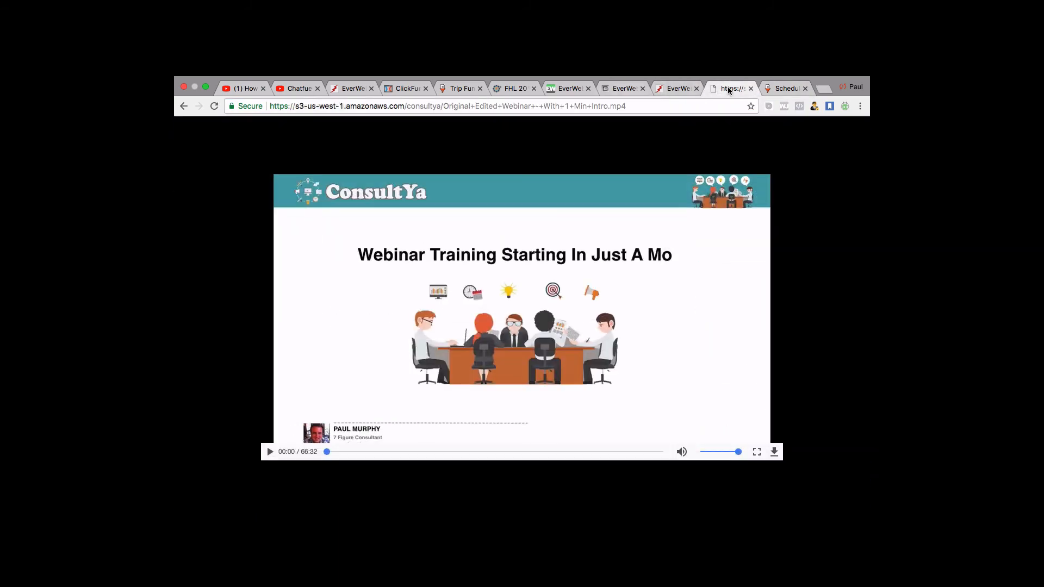
click(720, 90)
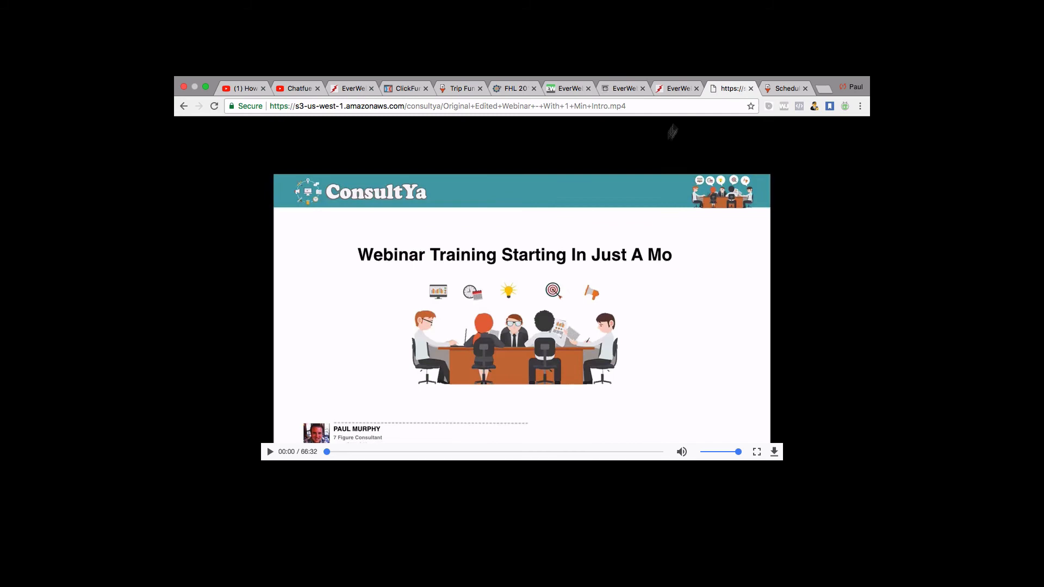
click(661, 91)
click(564, 86)
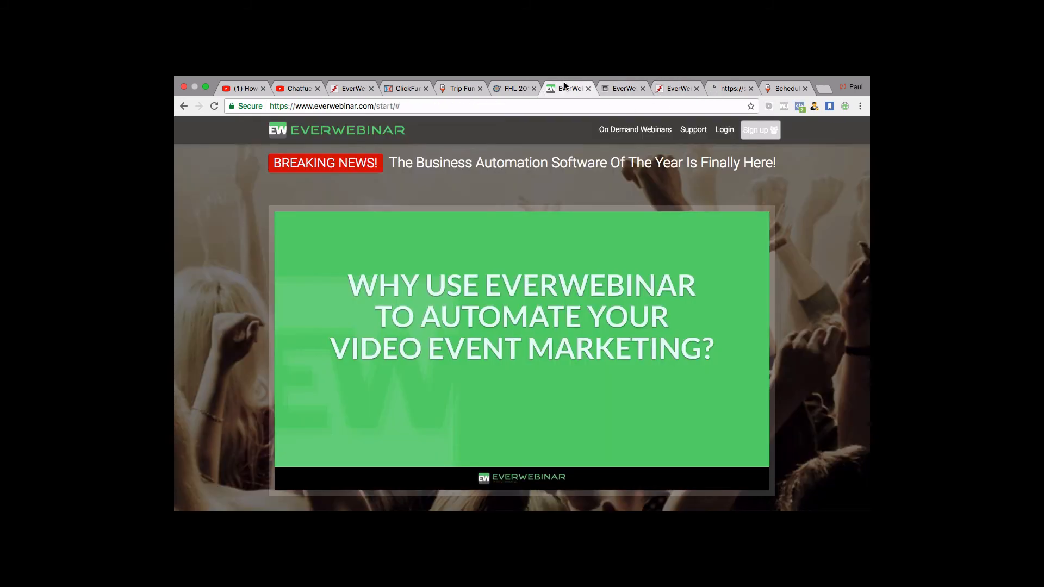
click(614, 89)
scroll(599, 344, down, 1)
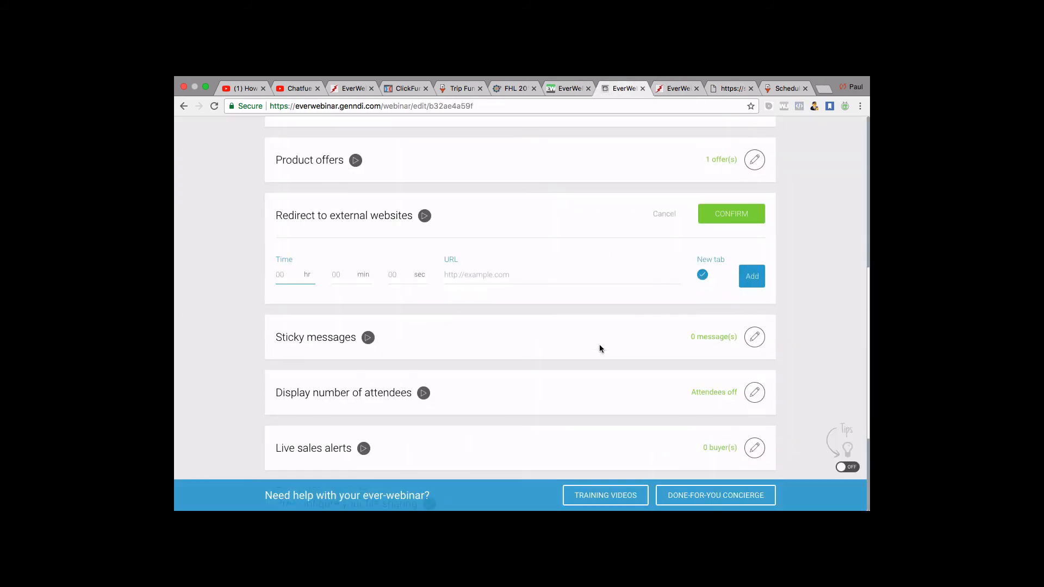
scroll(599, 344, up, 1)
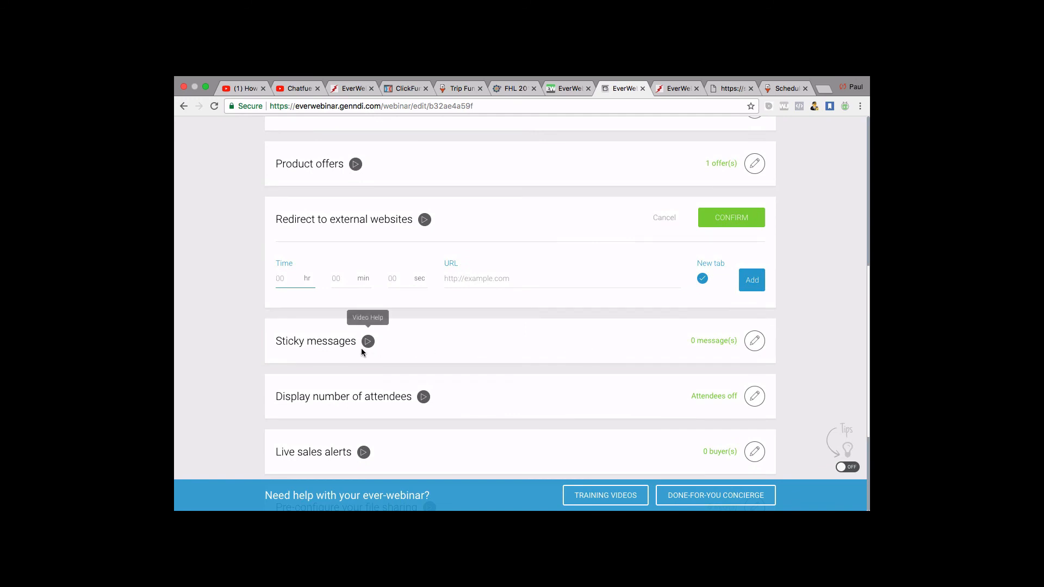
Set the redirect time to 0 hr 2 min and focus the URL field.
text(0)
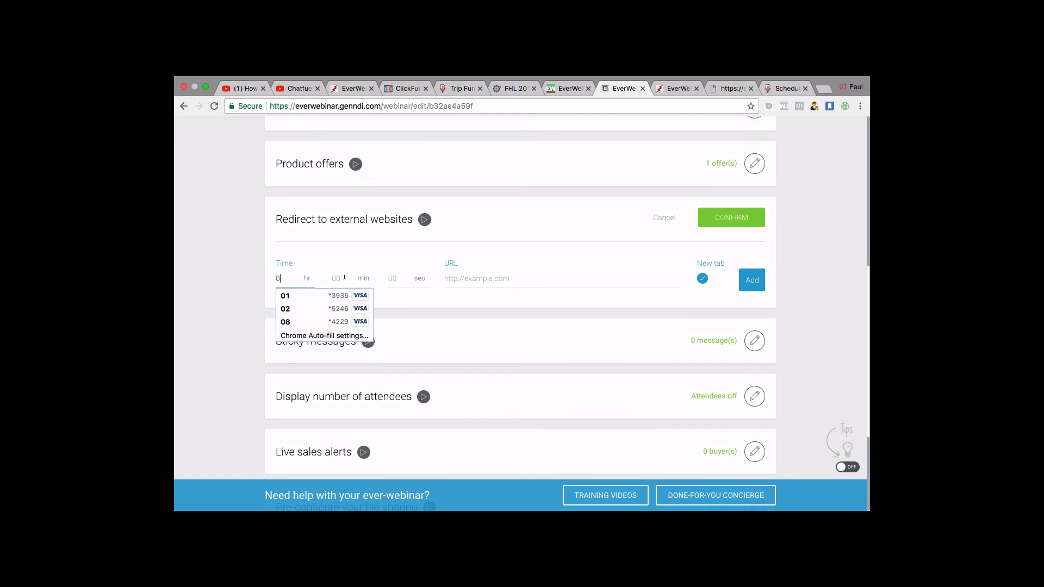
click(344, 278)
text(2)
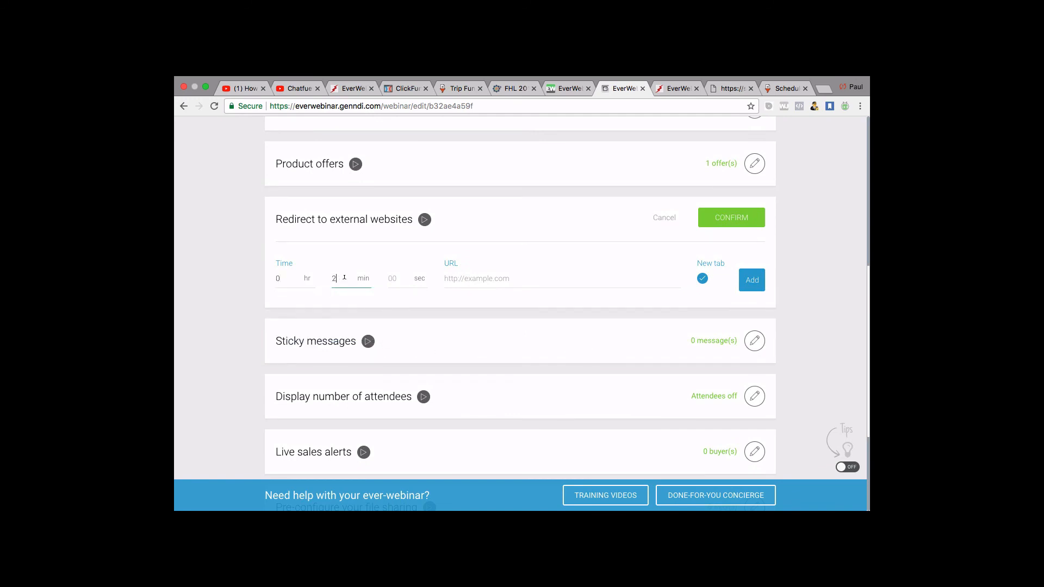
click(400, 278)
click(462, 280)
Copy the Trip Funnels booking-page address from the browser's address bar.
click(785, 88)
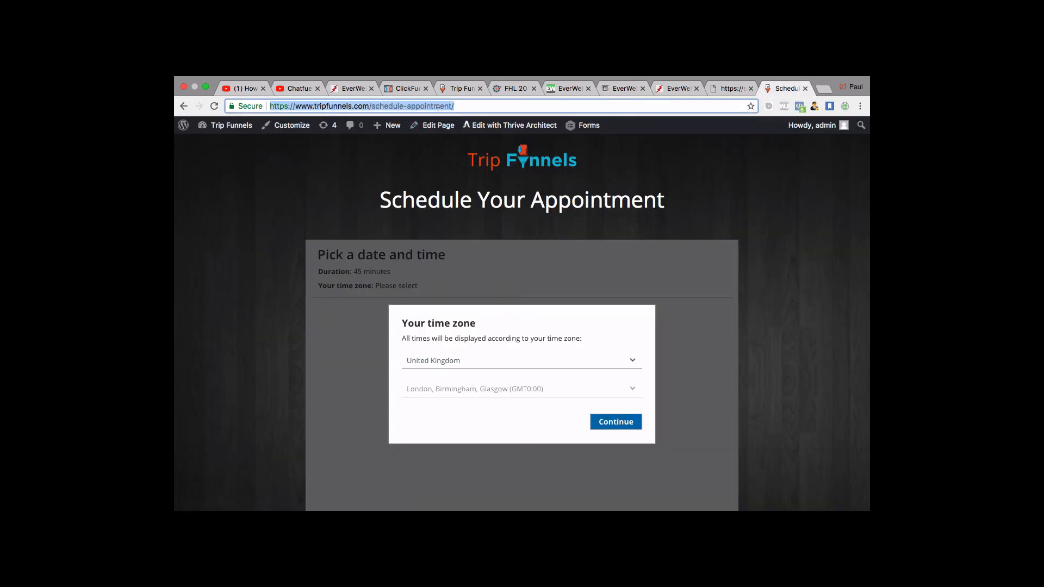
right_click(439, 106)
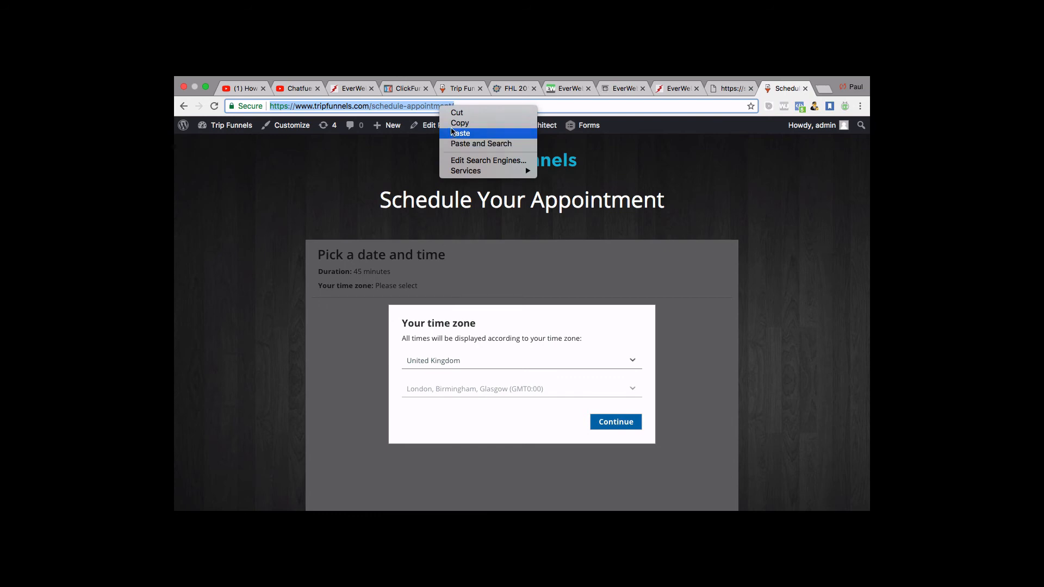
click(454, 120)
click(733, 88)
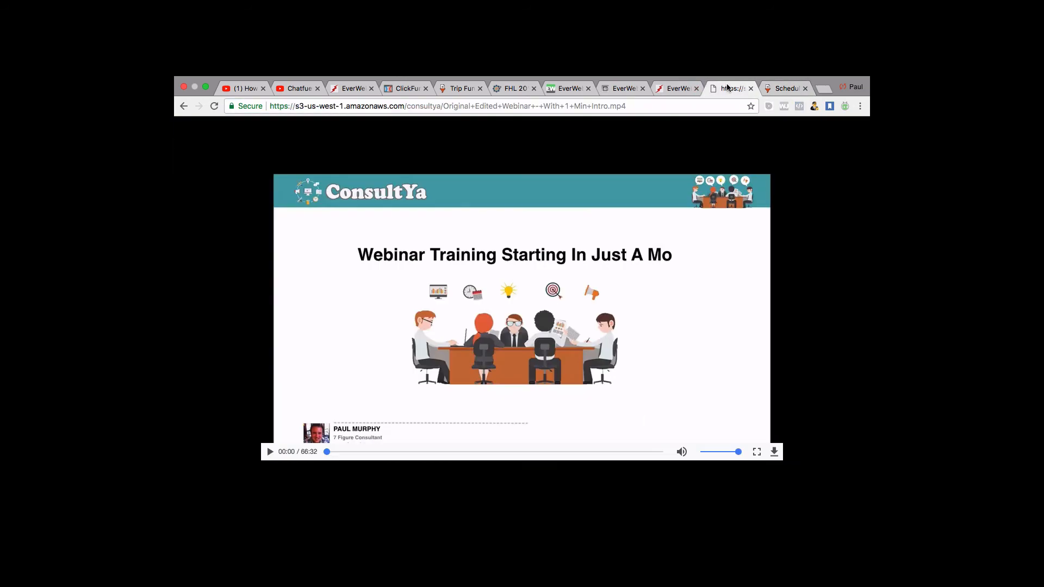
click(678, 88)
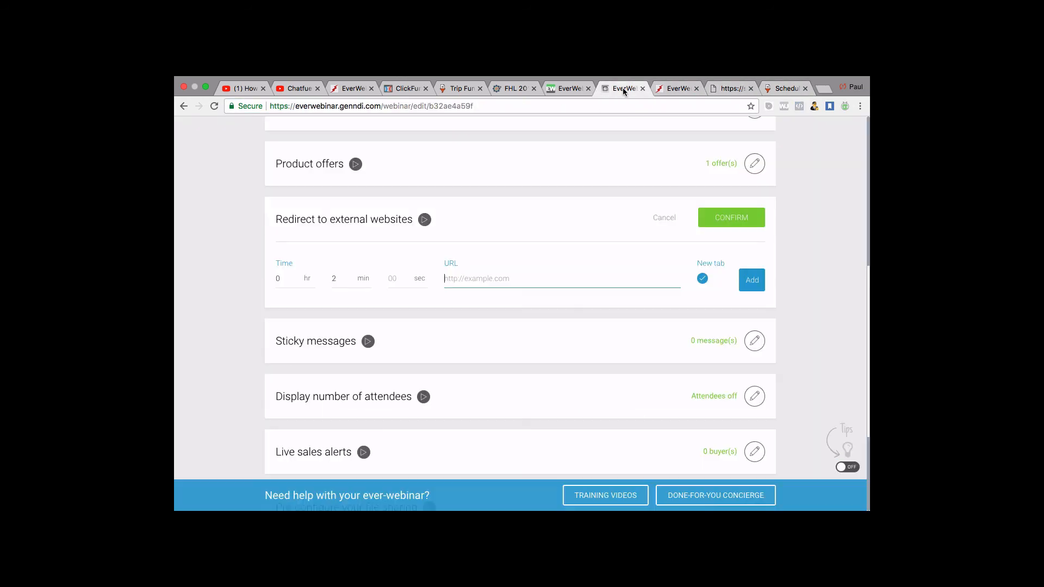
Paste the tripfunnels schedule-appointment URL into the redirect's URL field and confirm the Redirect panel.
click(624, 88)
key(super+v)
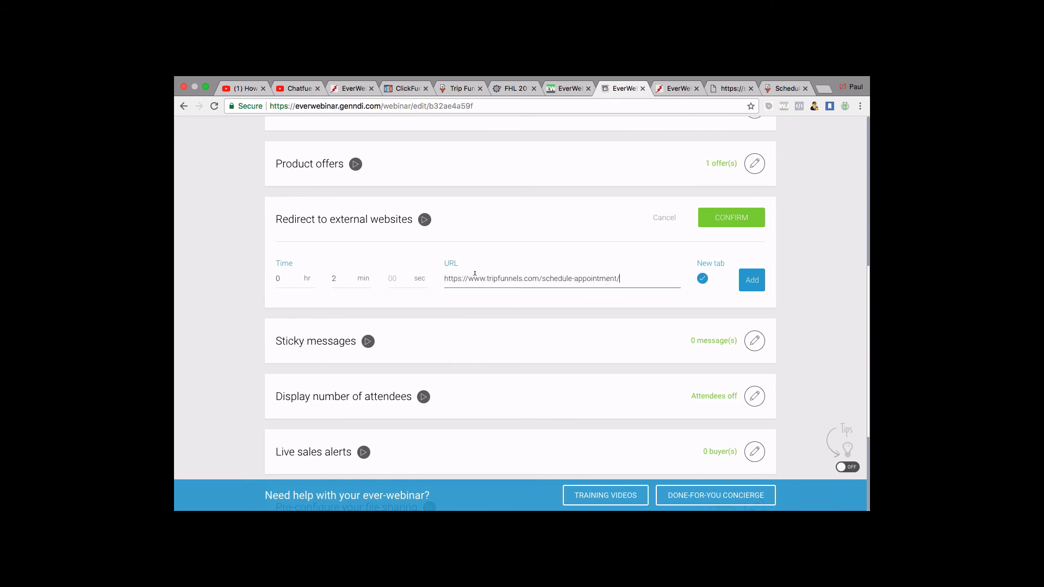
click(580, 305)
scroll(531, 368, up, 3)
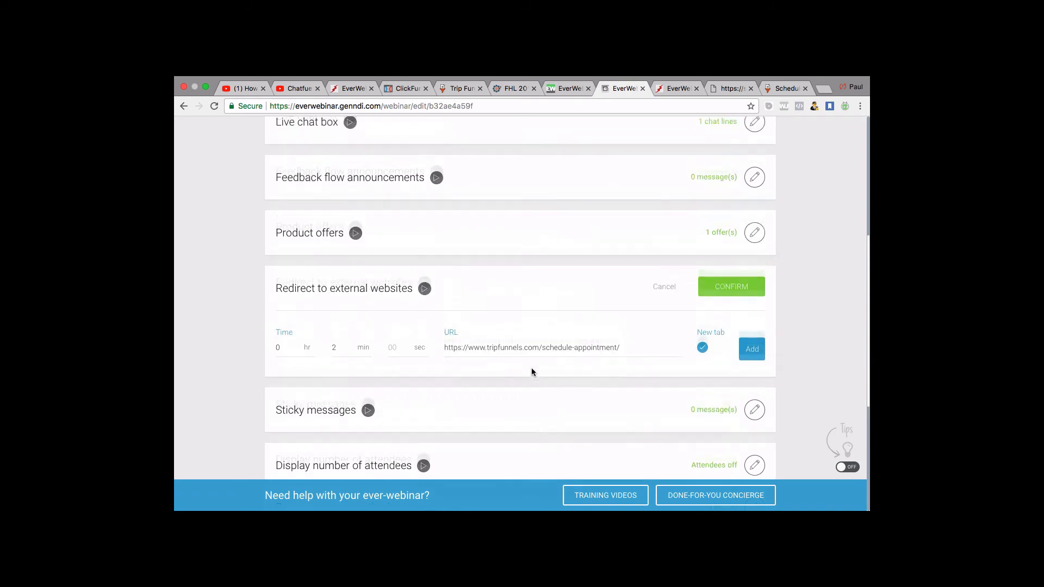
scroll(530, 367, down, 2)
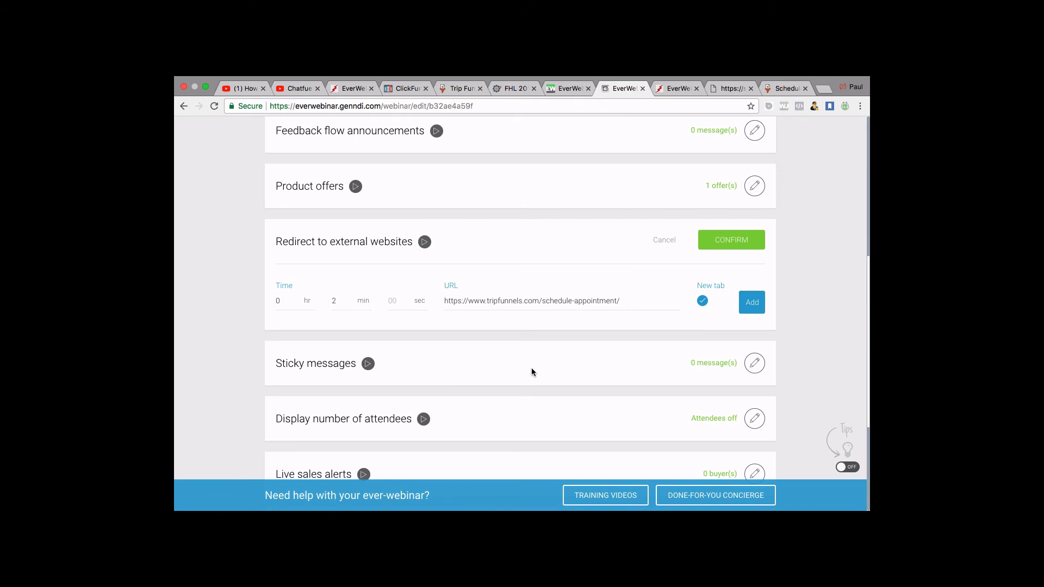
scroll(532, 372, down, 2)
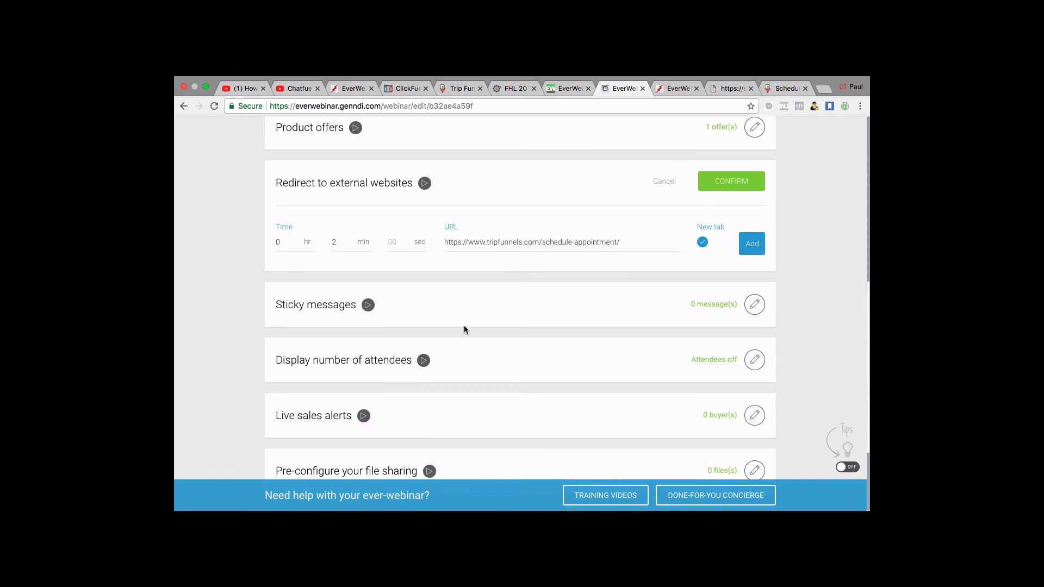
scroll(465, 328, up, 1)
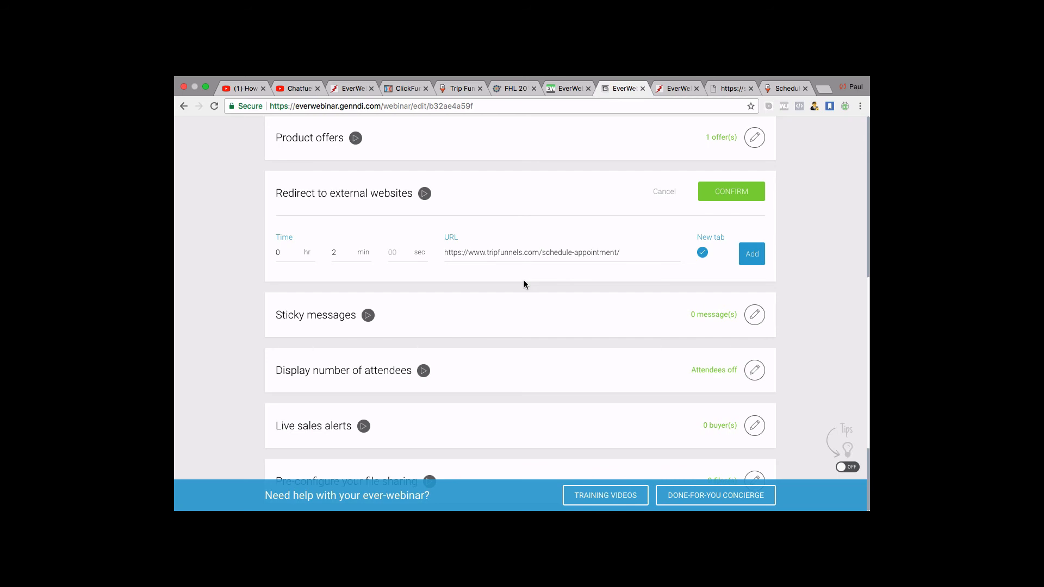
click(719, 194)
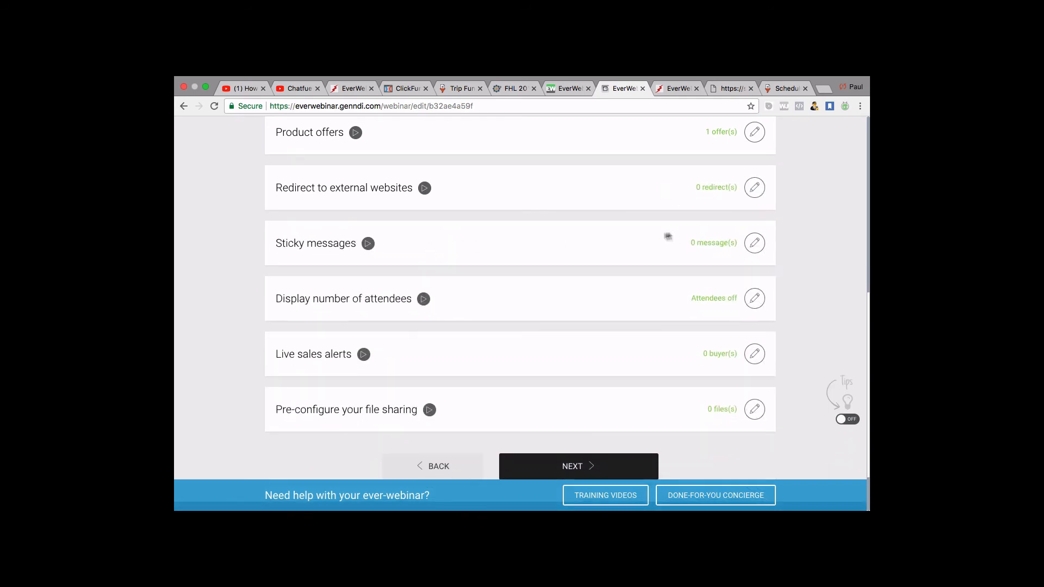
Leave sticky messages at 0 message(s) and bring up the Display number of attendees options.
click(753, 246)
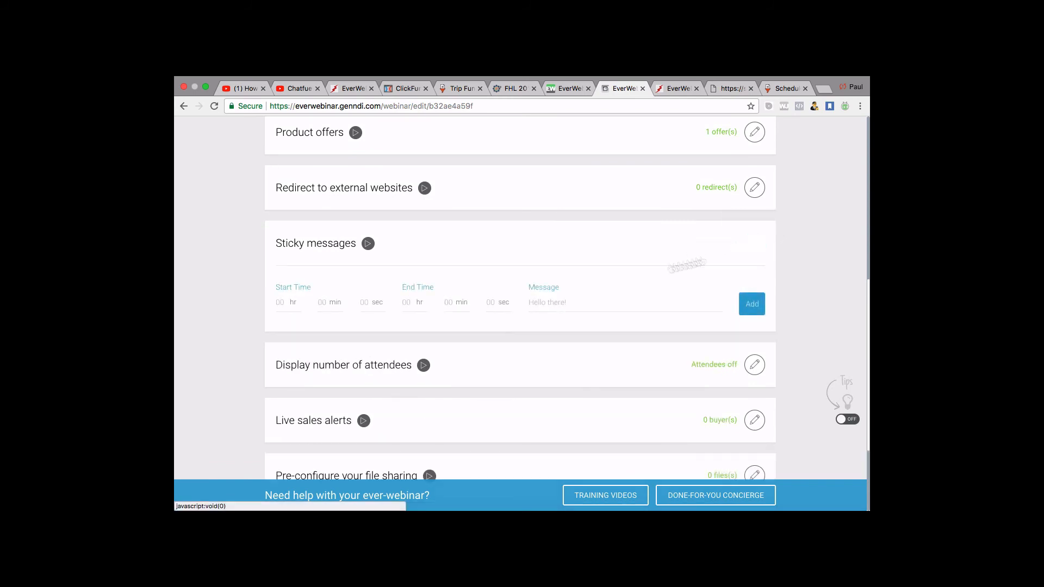
click(281, 302)
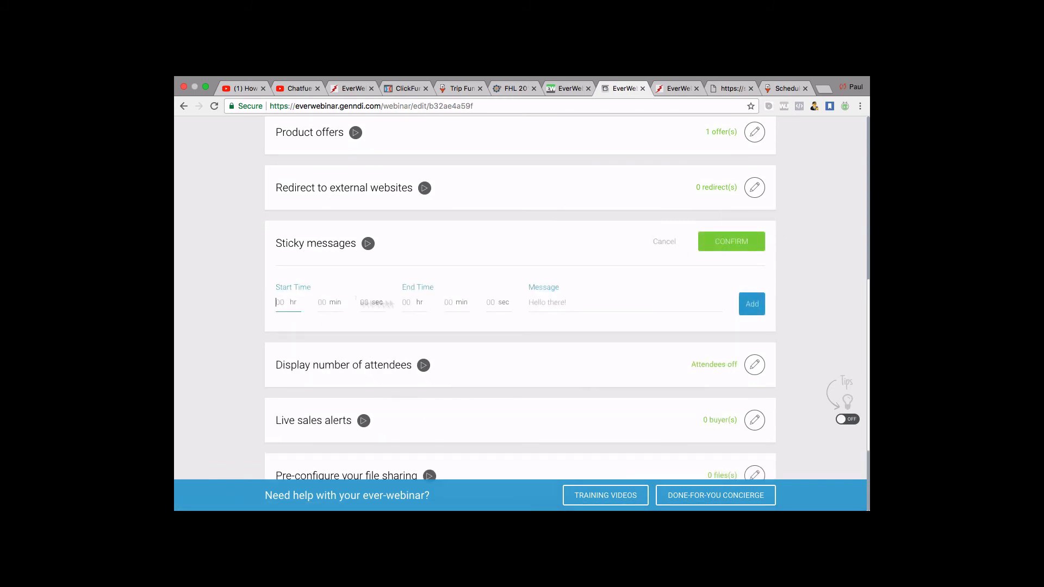
click(415, 303)
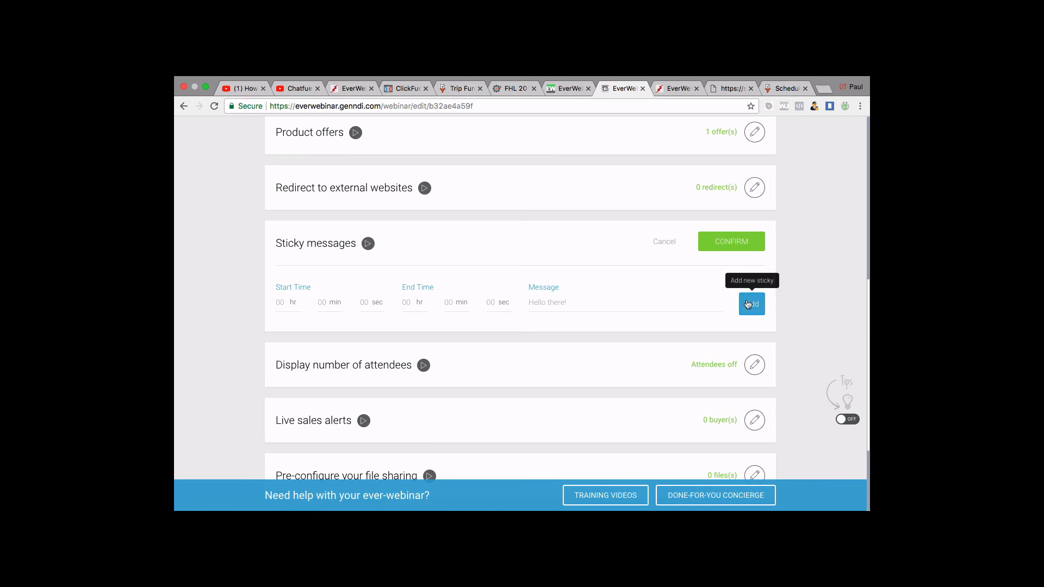
click(744, 249)
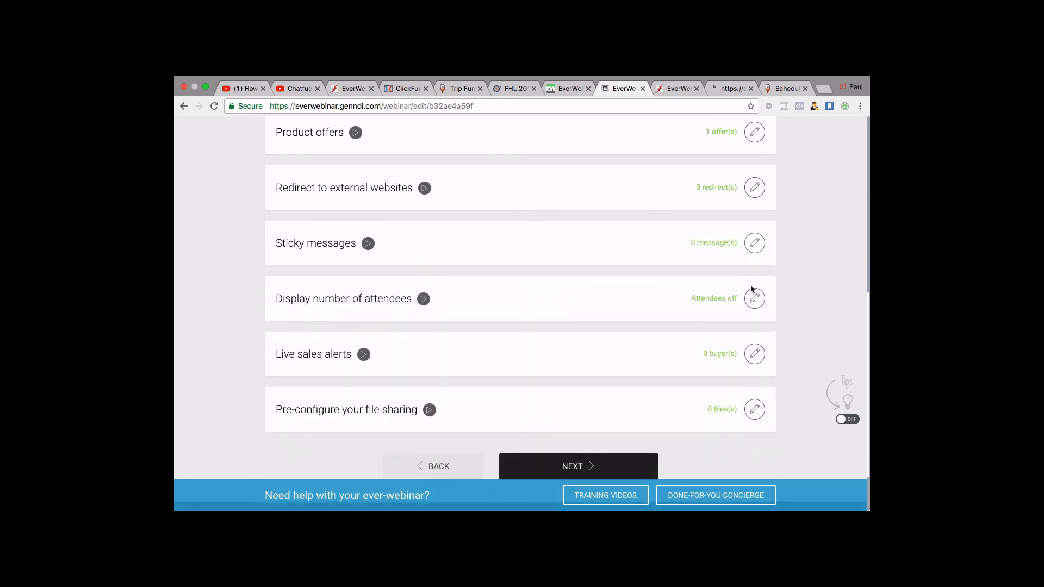
scroll(750, 289, down, 1)
click(756, 258)
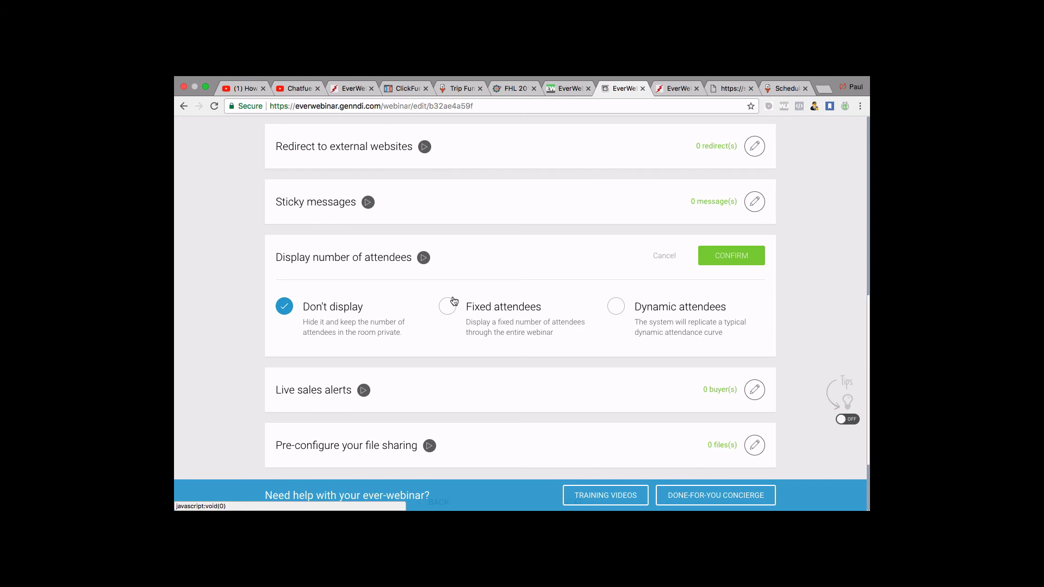
Switch the attendee display to Dynamic attendees and enter 5000 as peak attendance.
click(454, 308)
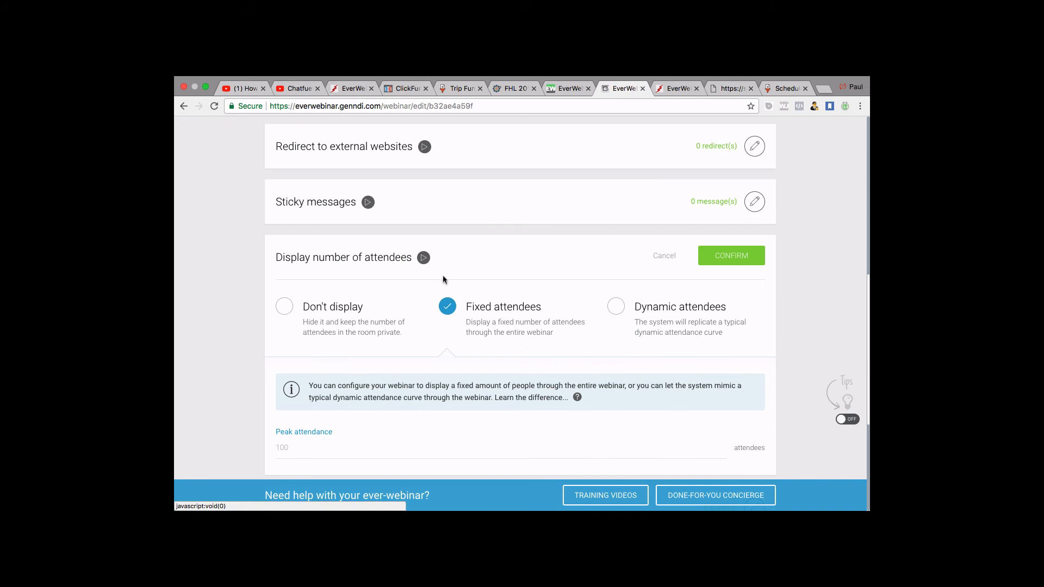
click(617, 307)
scroll(616, 305, down, 2)
scroll(542, 281, down, 3)
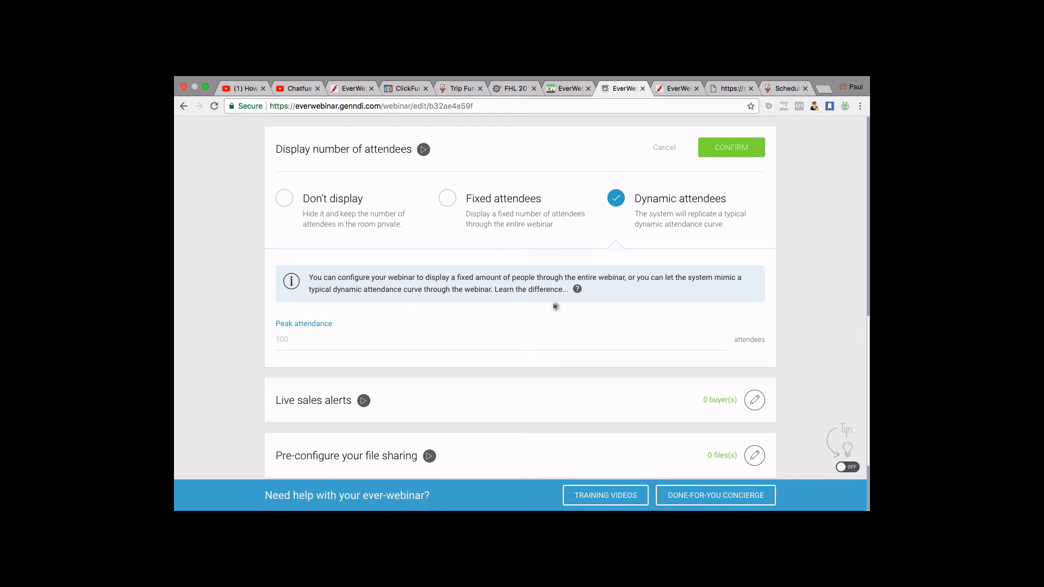
scroll(573, 274, up, 1)
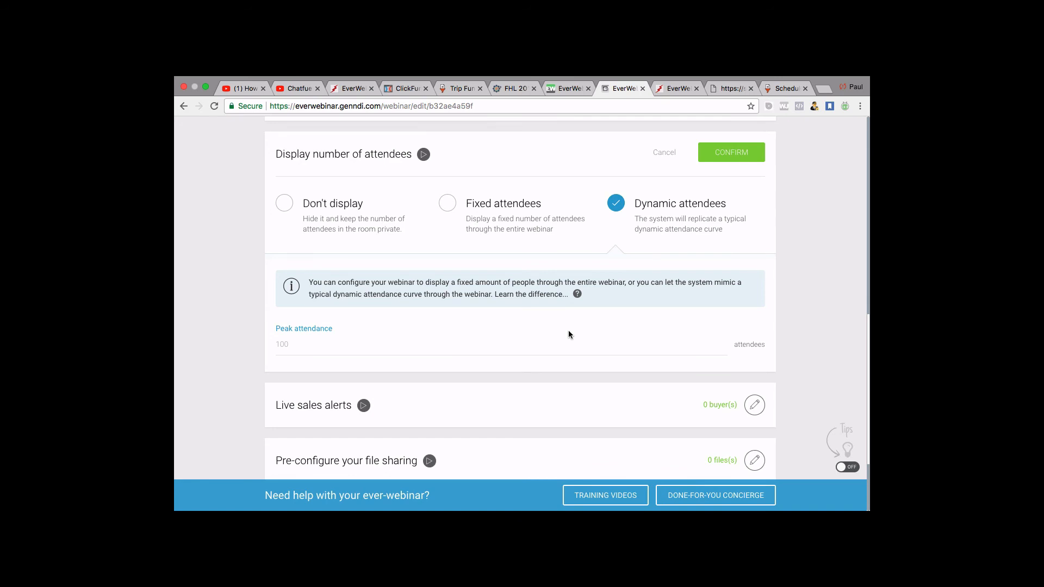
click(296, 347)
text(5000)
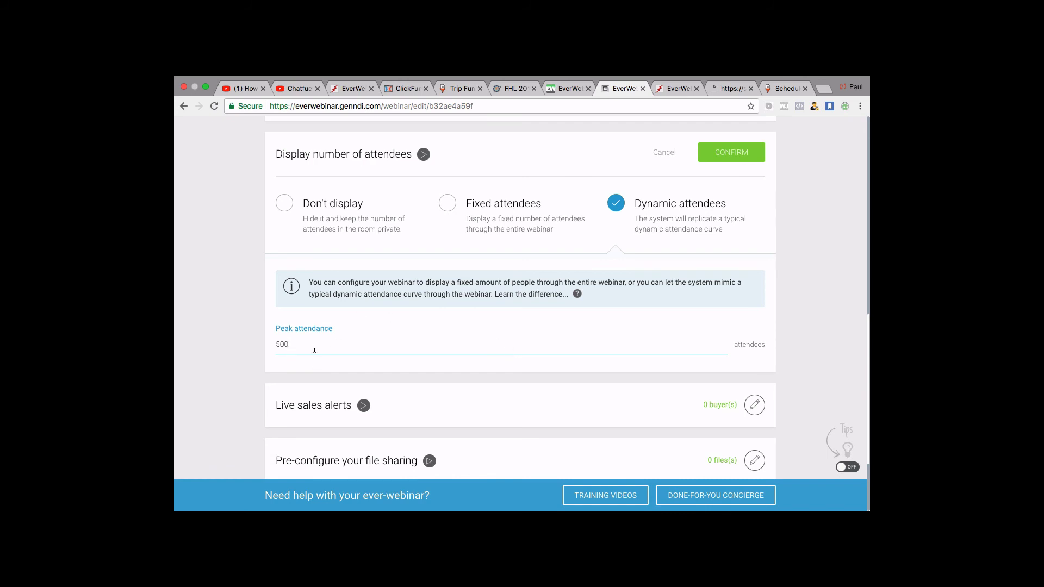
Replace the 500 peak attendance value with 150.
scroll(314, 350, down, 1)
key(BackSpace)
key(BackSpace)
key(BackSpace)
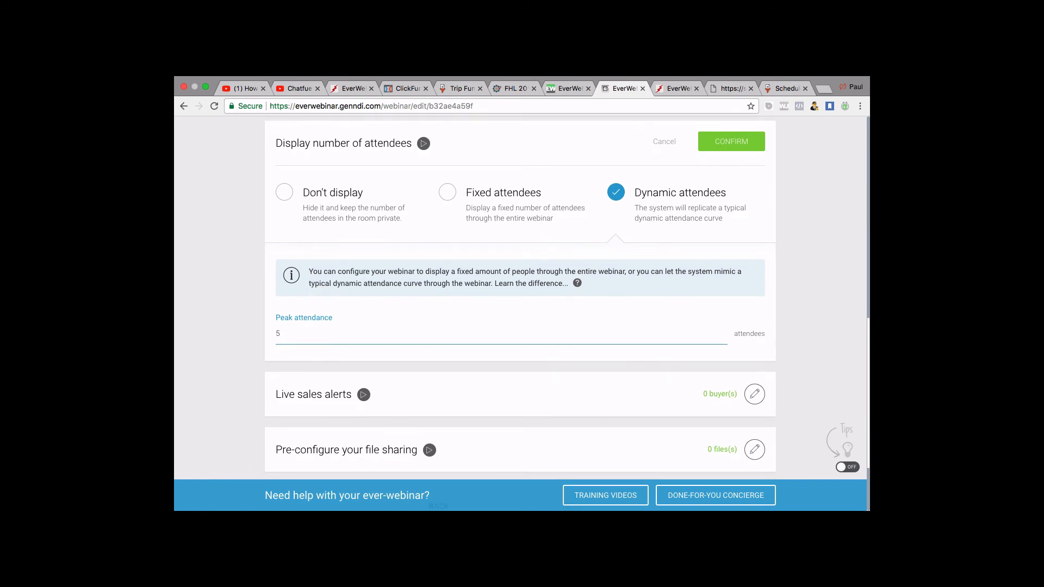
text(1)
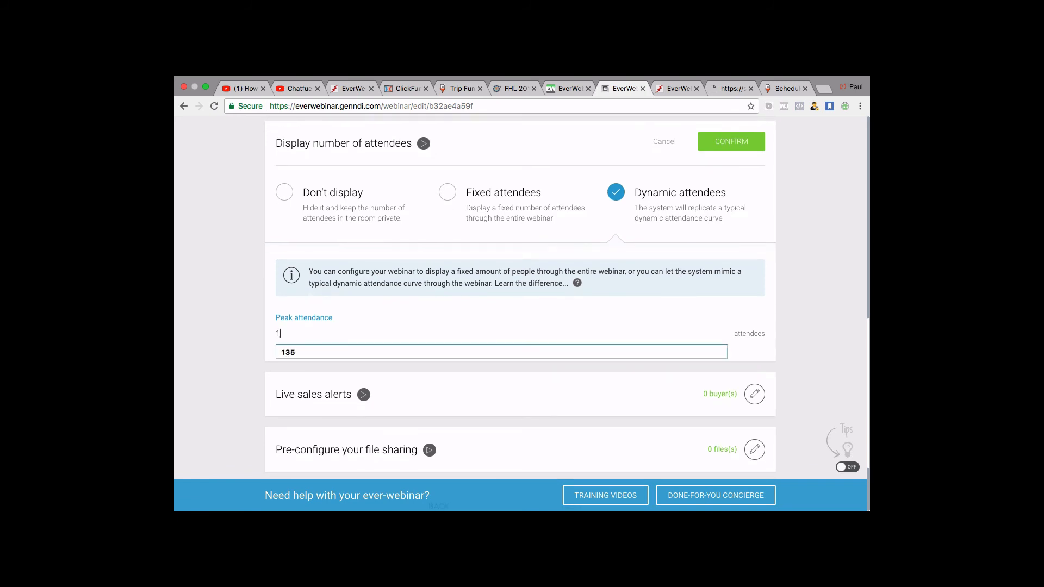
text(50)
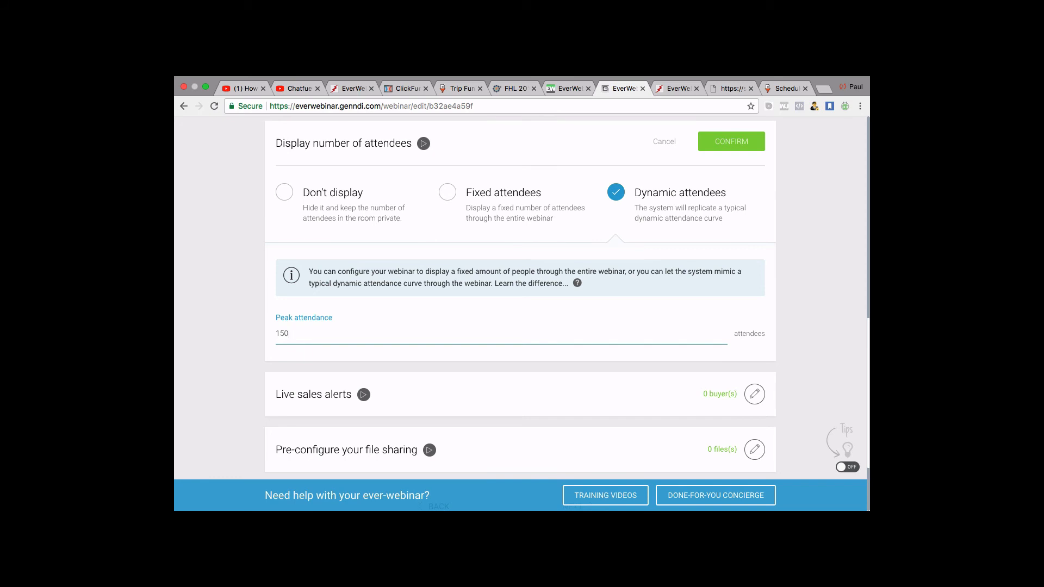
key(BackSpace)
key(BackSpace)
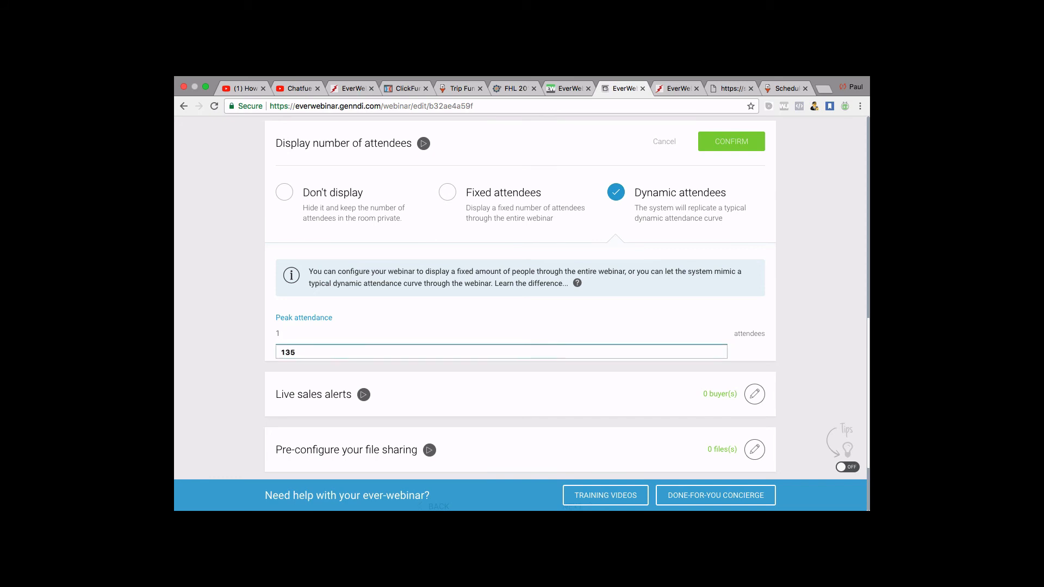
text(52)
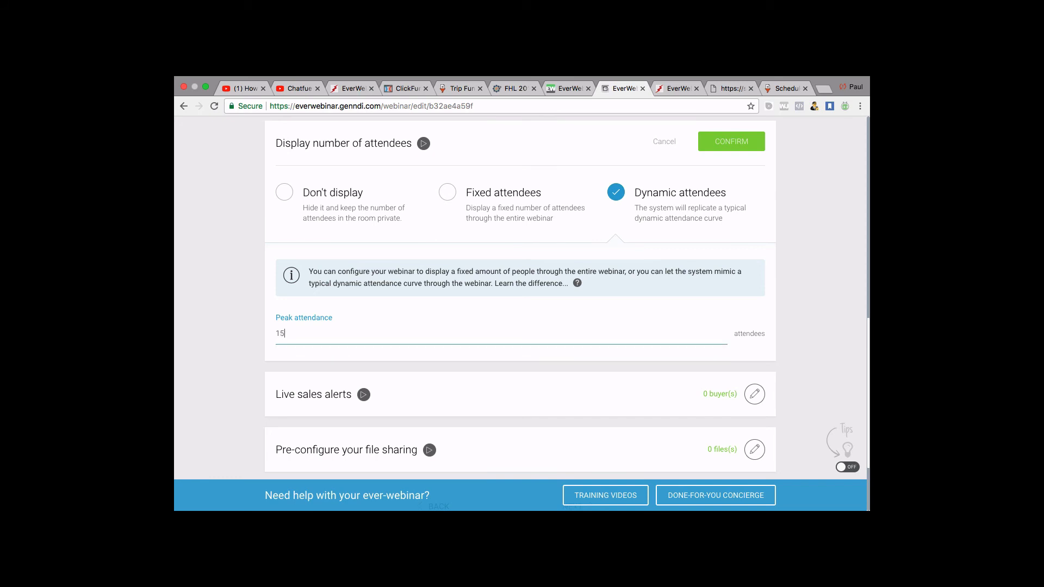
key(BackSpace)
text(50)
click(510, 368)
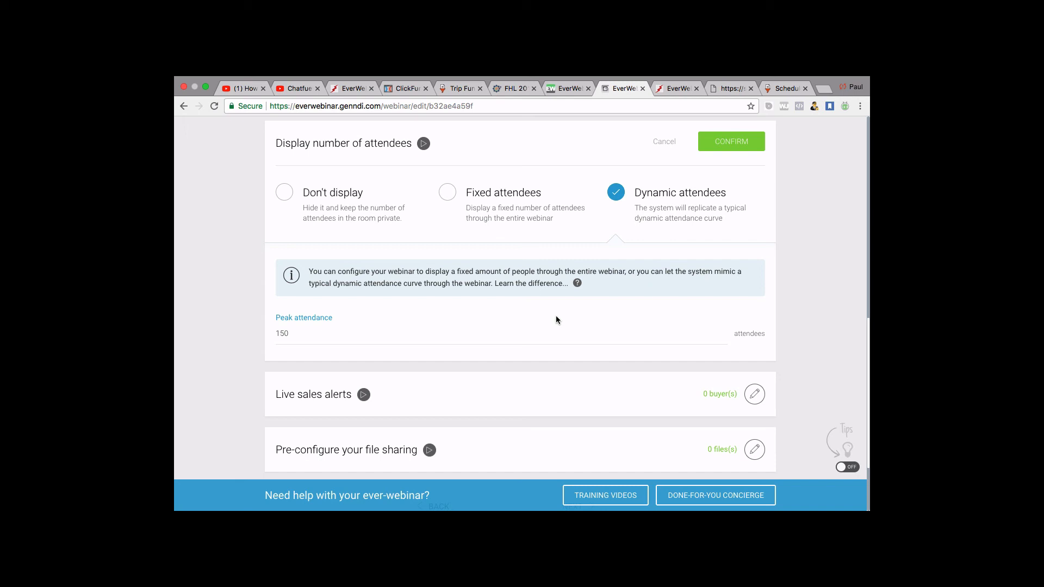
Toggle the attendee display to Fixed and back to Dynamic attendees.
scroll(556, 316, down, 1)
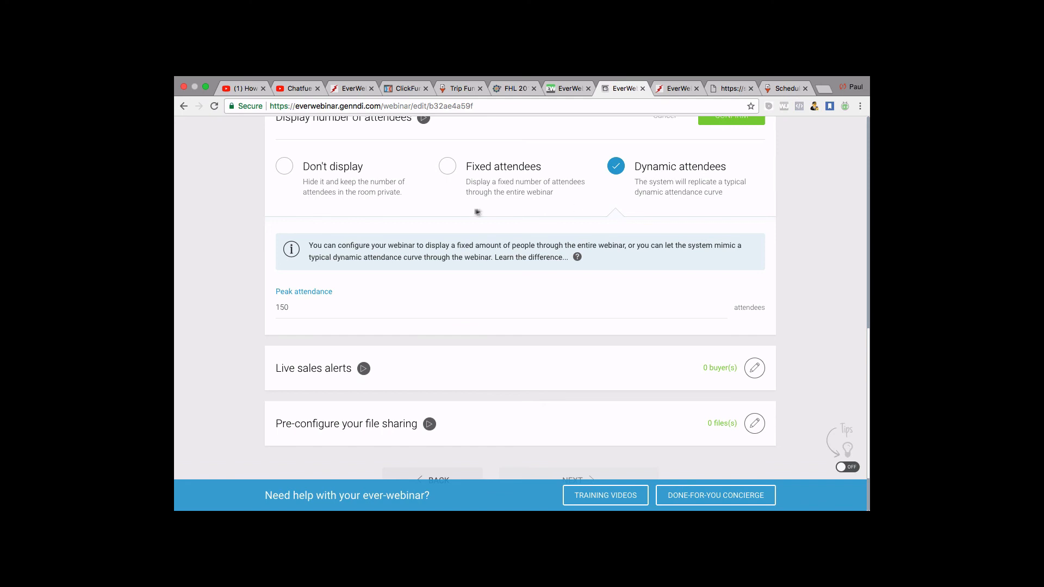
scroll(466, 216, up, 1)
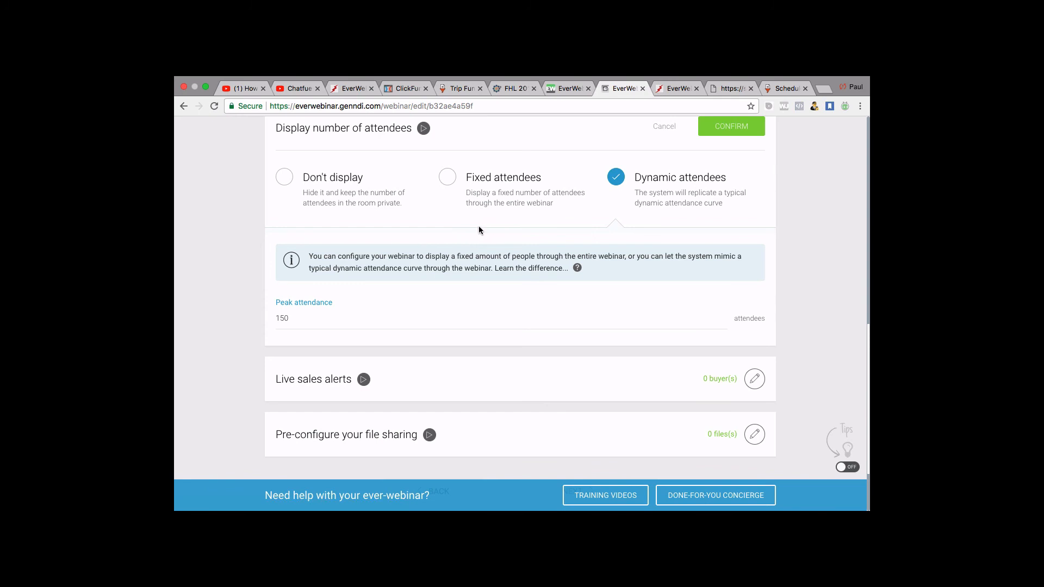
click(445, 179)
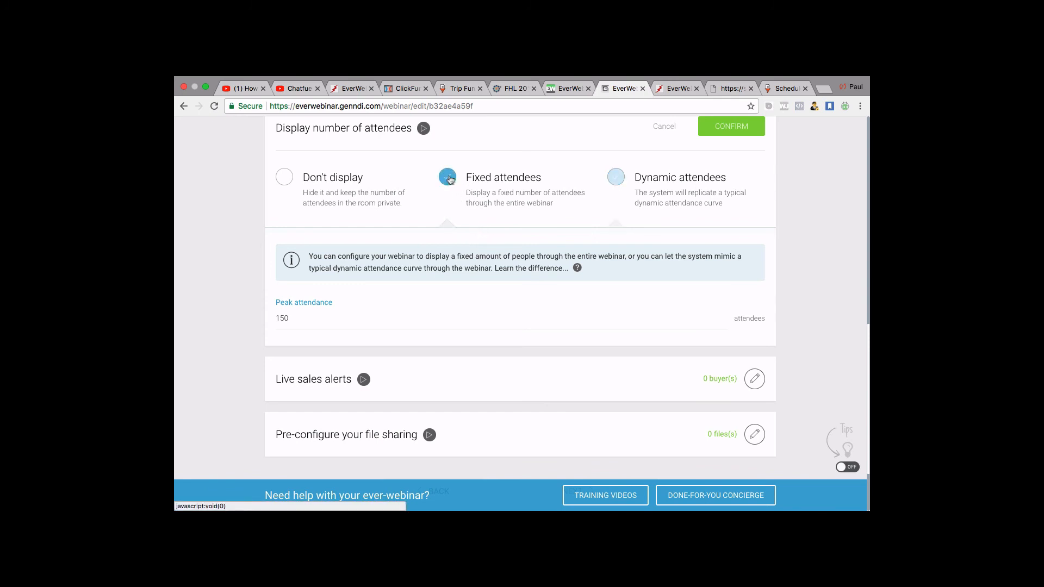
click(616, 186)
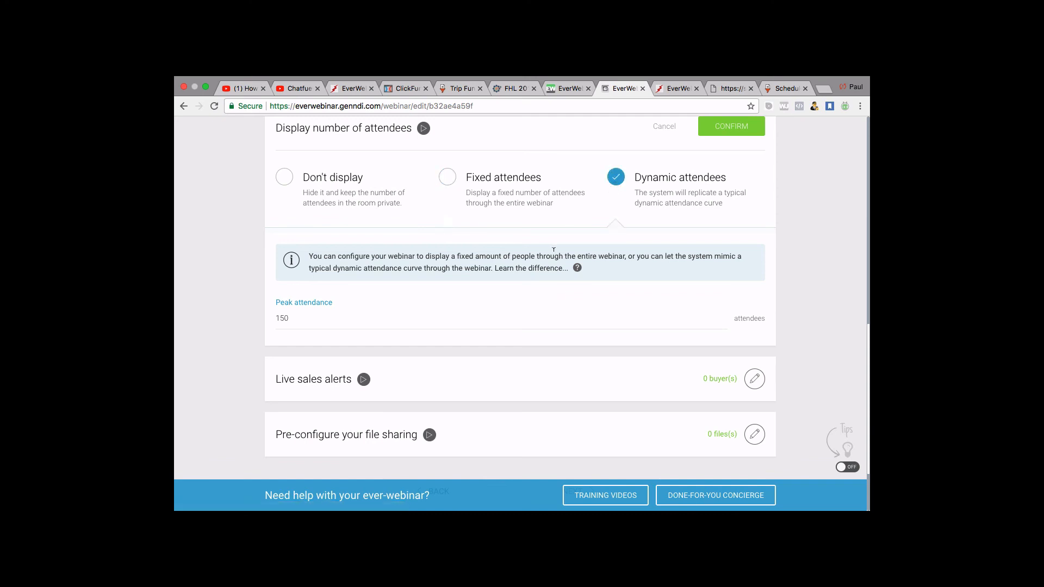
scroll(553, 250, down, 1)
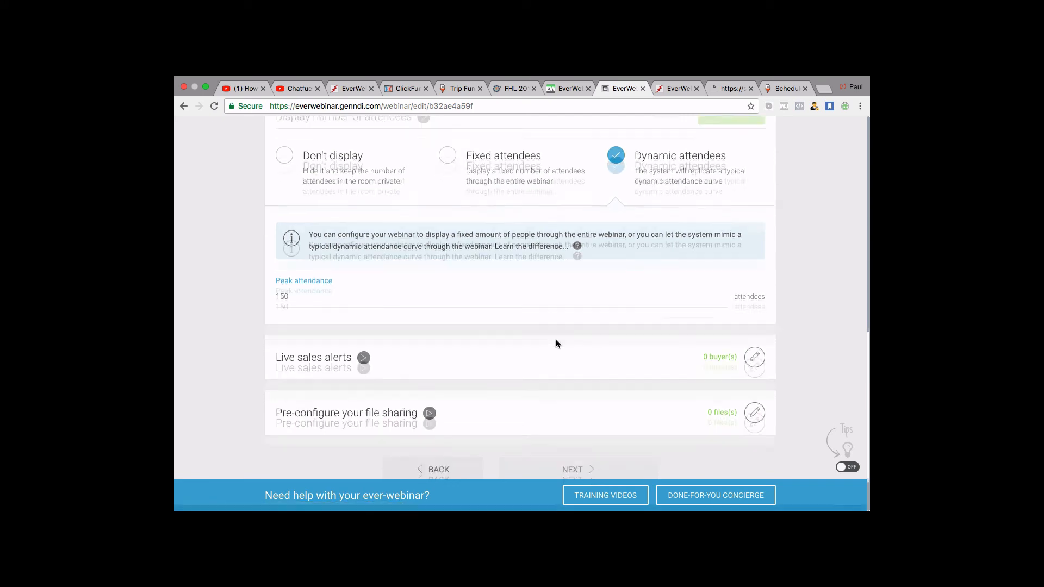
scroll(556, 343, down, 2)
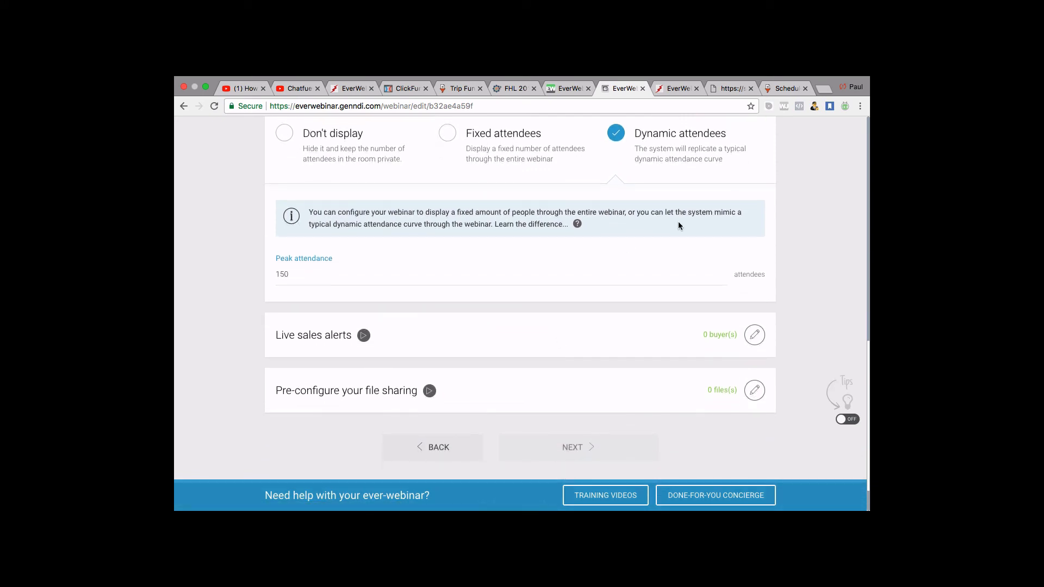
scroll(677, 221, up, 2)
Save the Variable attendees display and confirm live sales alerts with 0 buyers.
click(736, 141)
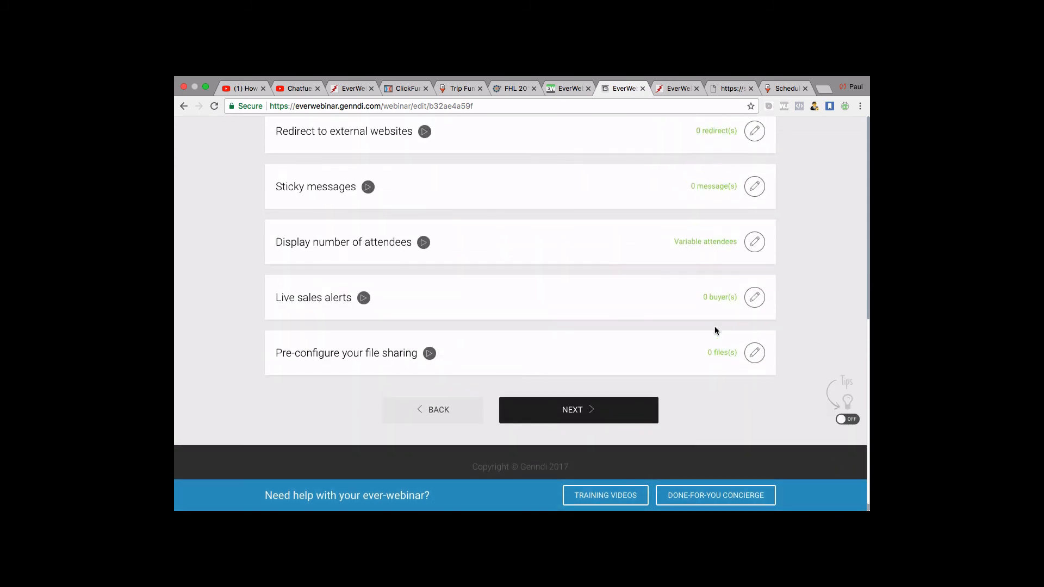
click(755, 304)
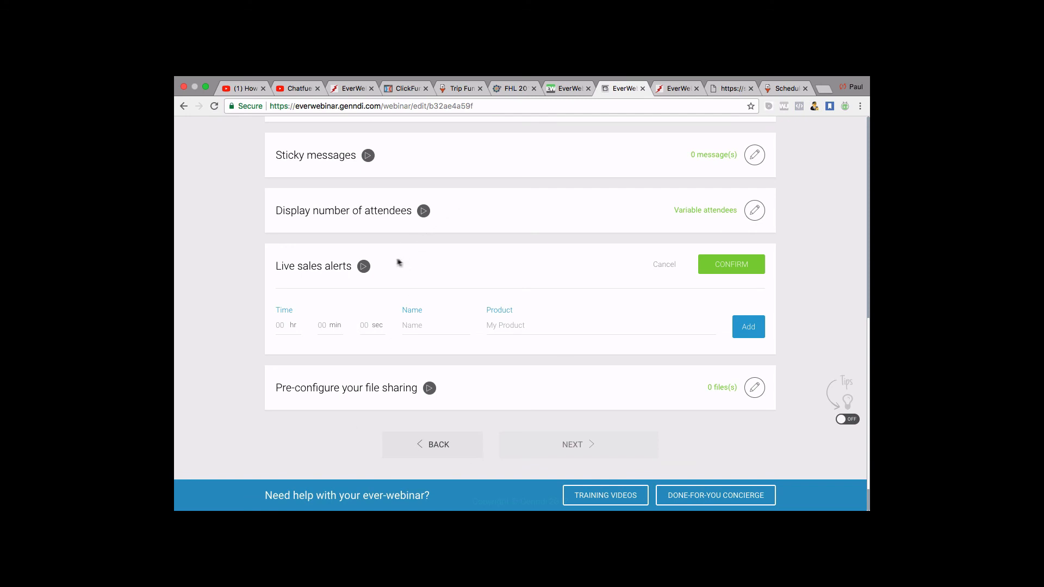
click(744, 265)
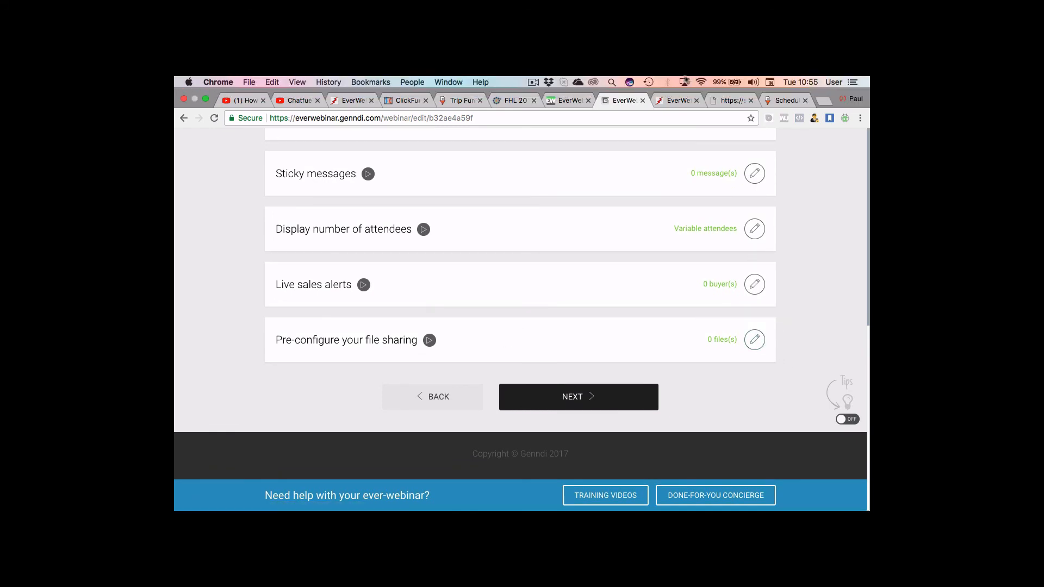
click(533, 82)
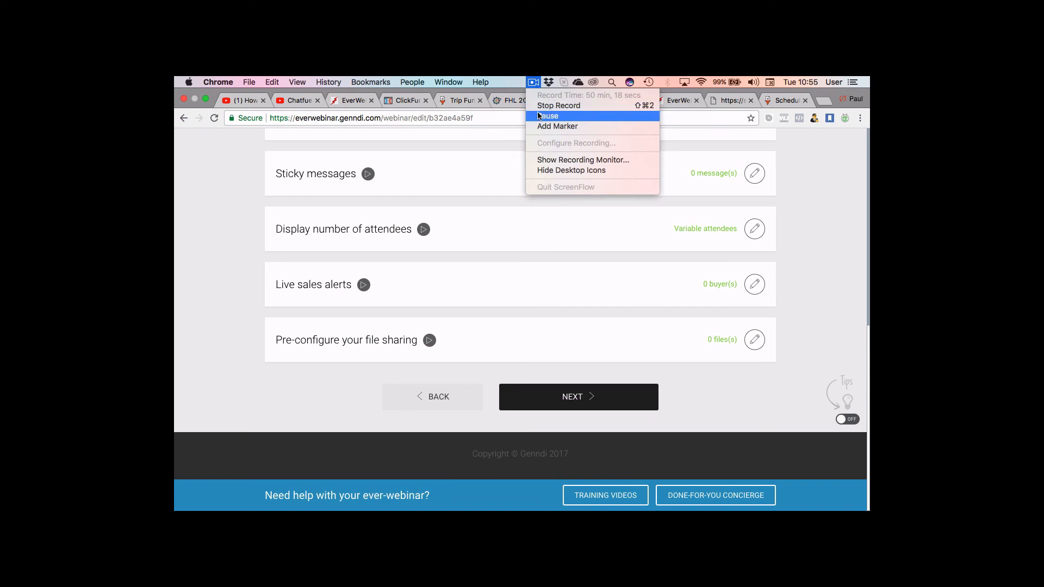
click(538, 115)
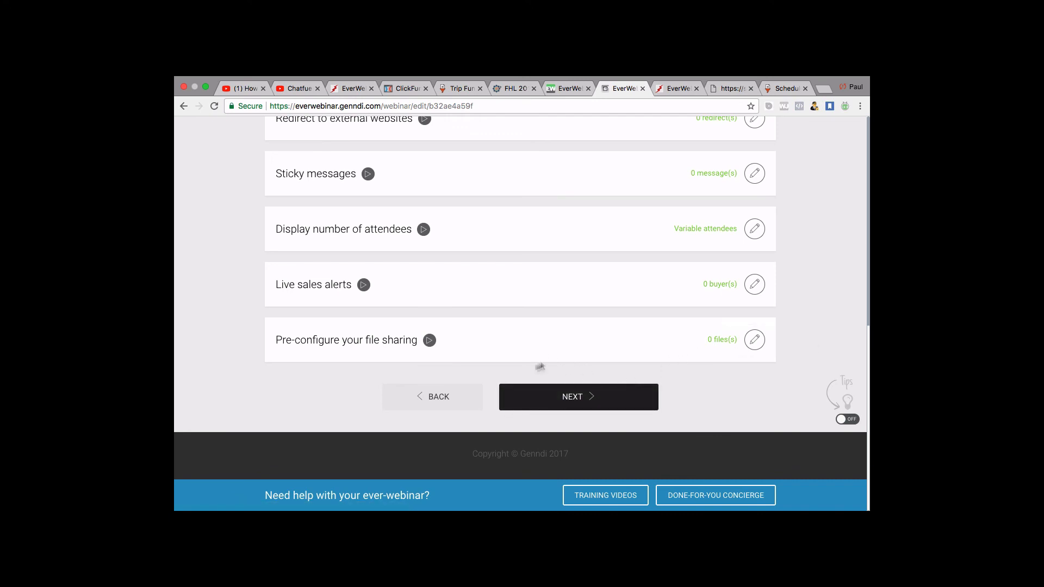
Pass the Replay step with replay disabled and review the Finish page's success message.
click(564, 397)
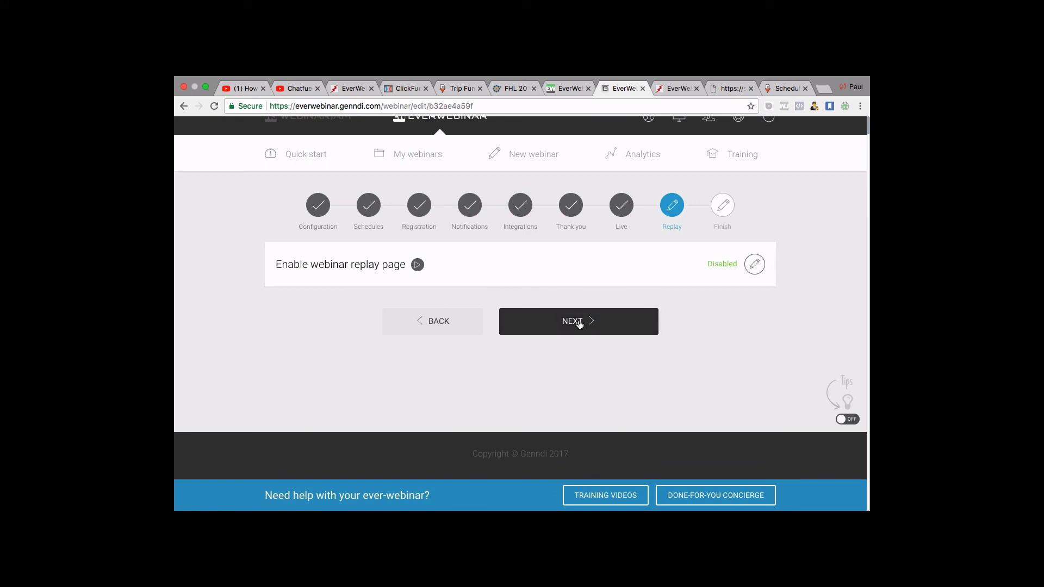
click(579, 324)
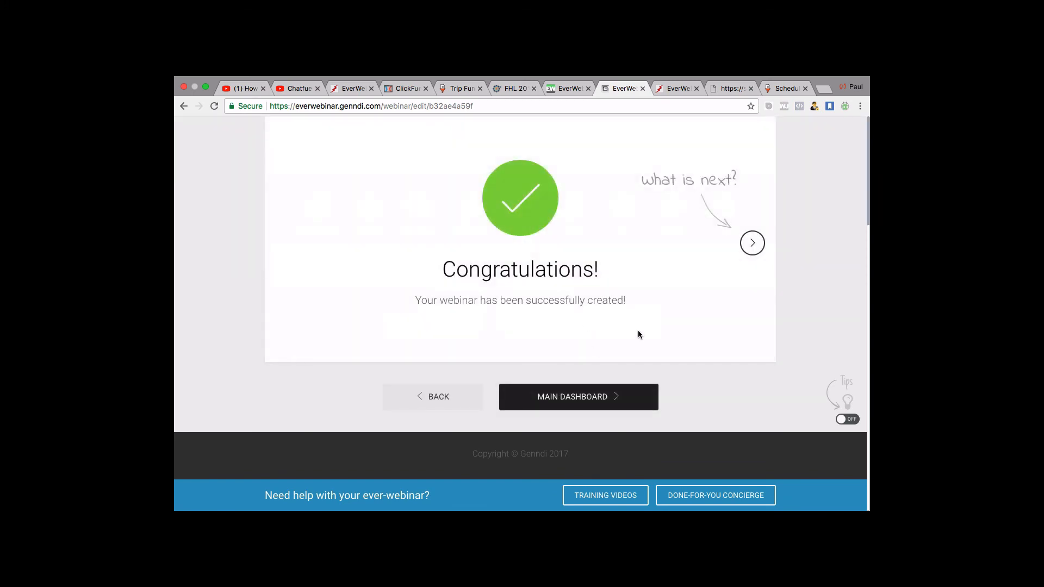
scroll(608, 468, up, 2)
scroll(608, 471, down, 5)
scroll(607, 471, up, 5)
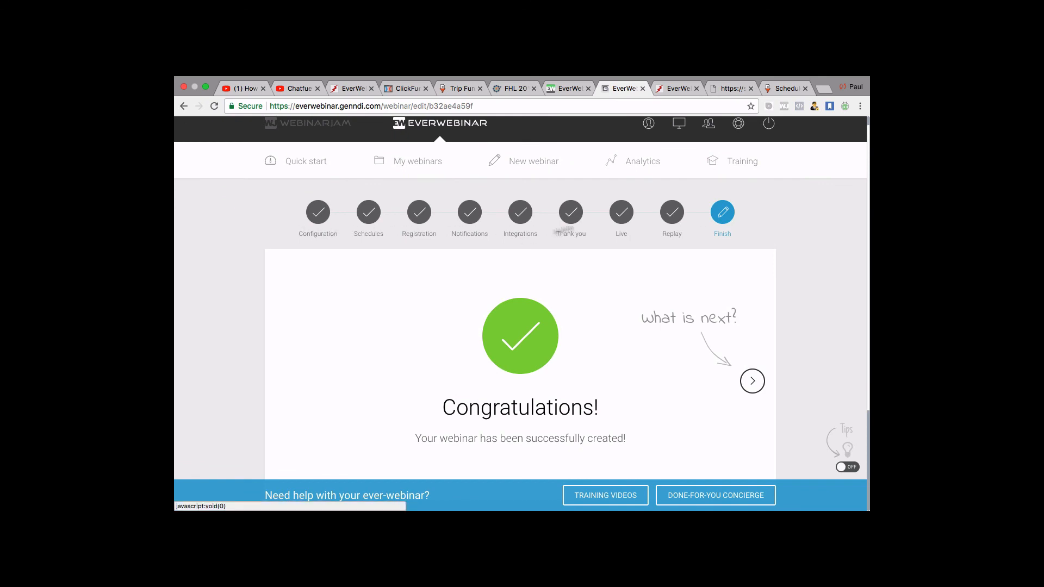
scroll(764, 210, down, 3)
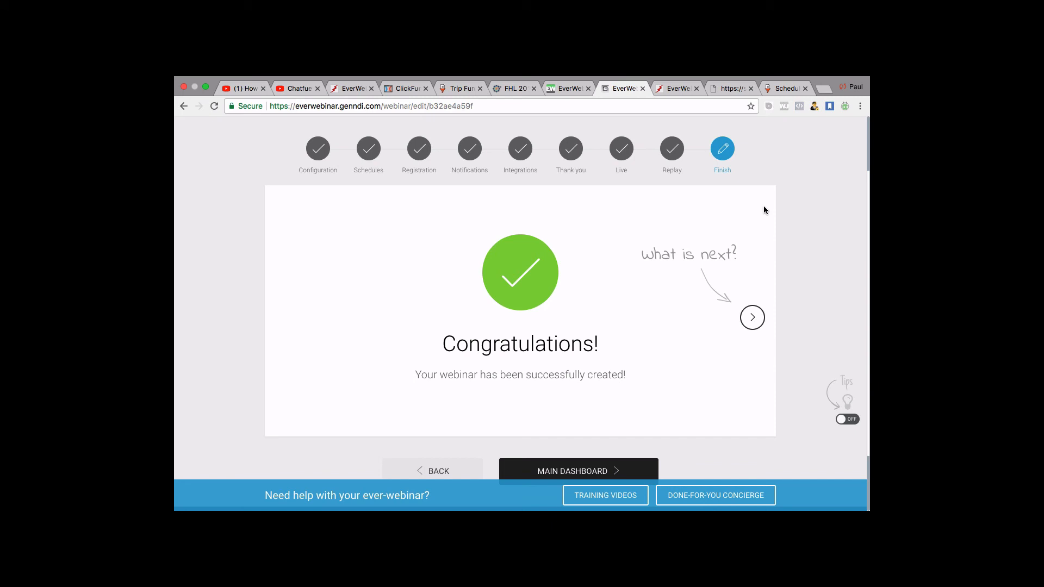
scroll(728, 163, up, 3)
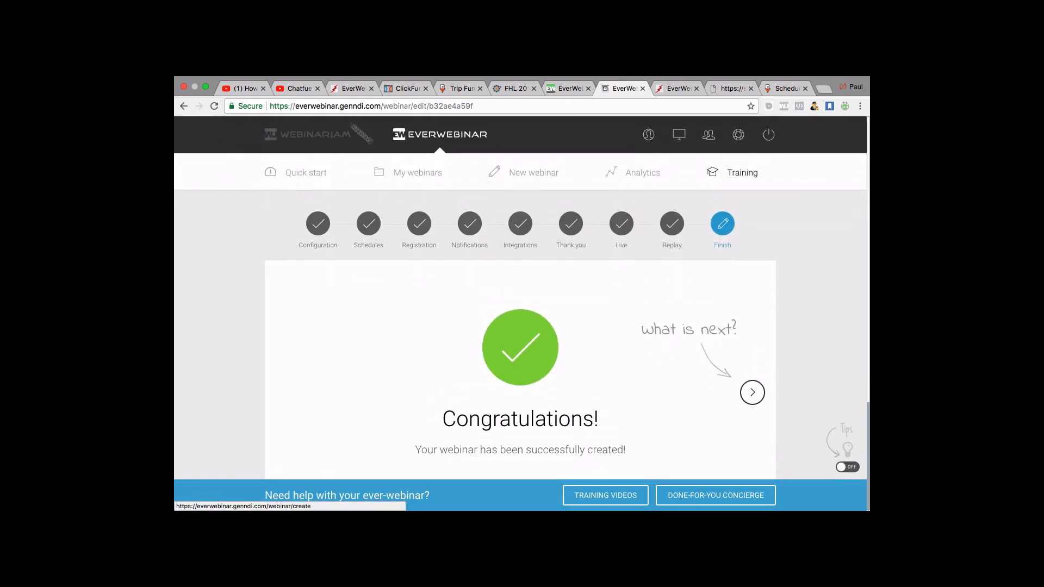
scroll(544, 409, down, 1)
scroll(543, 414, down, 1)
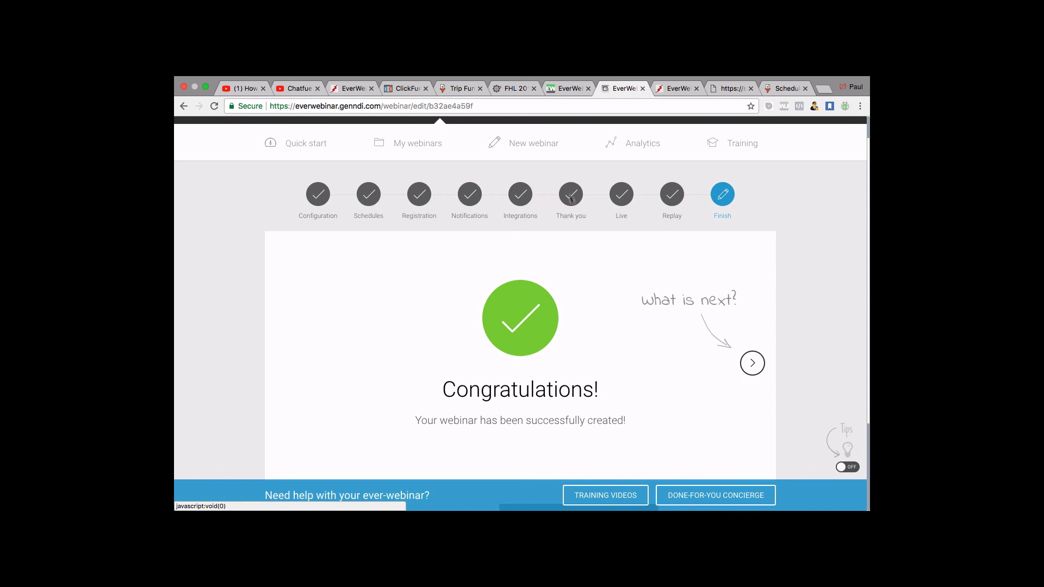
scroll(560, 281, down, 3)
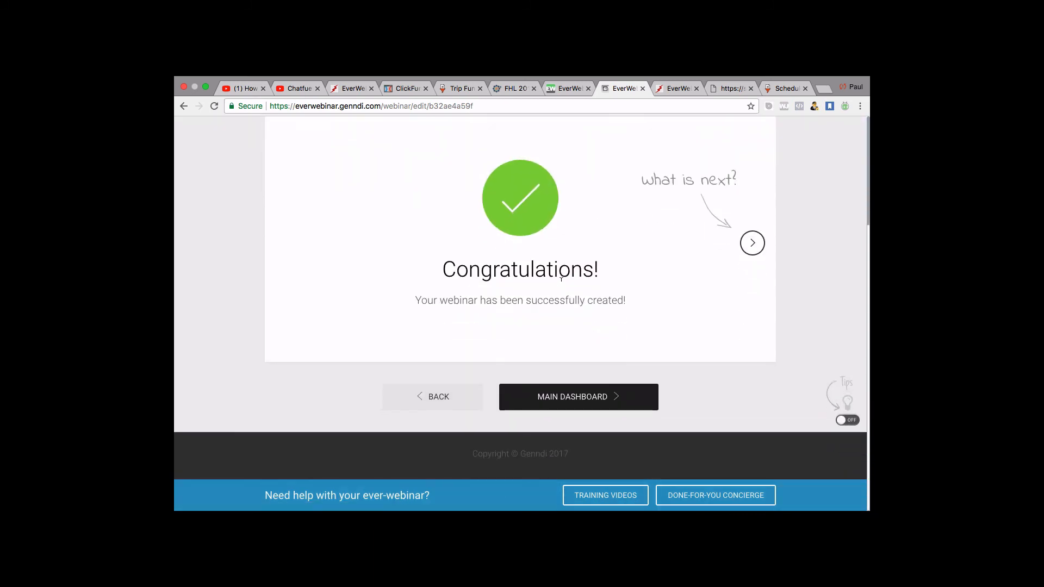
Copy the Passive Income Ladder Test registration page link from the dashboard's Your Links panel.
click(586, 412)
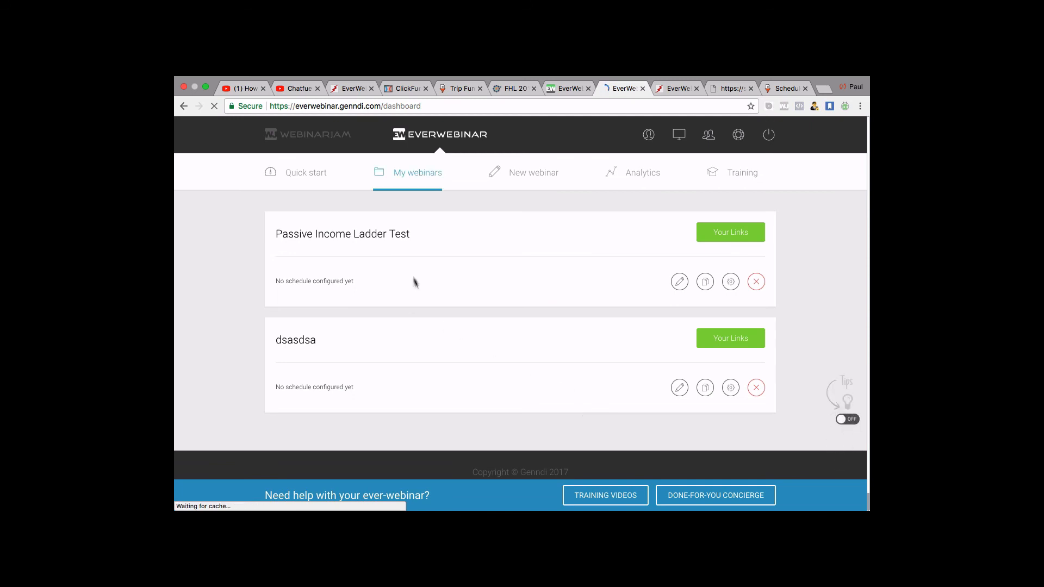
click(723, 232)
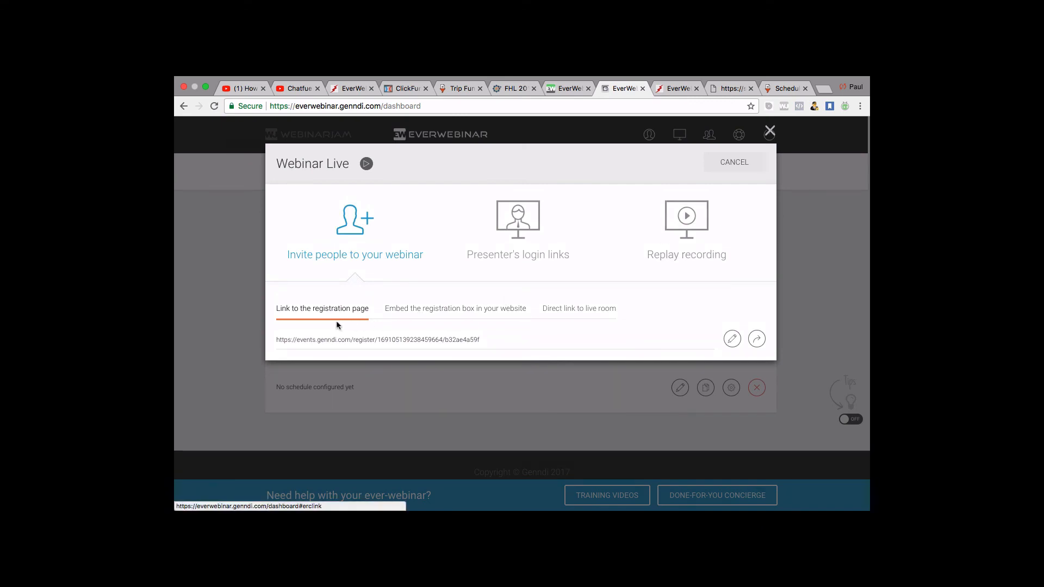
drag(336, 321, 268, 341)
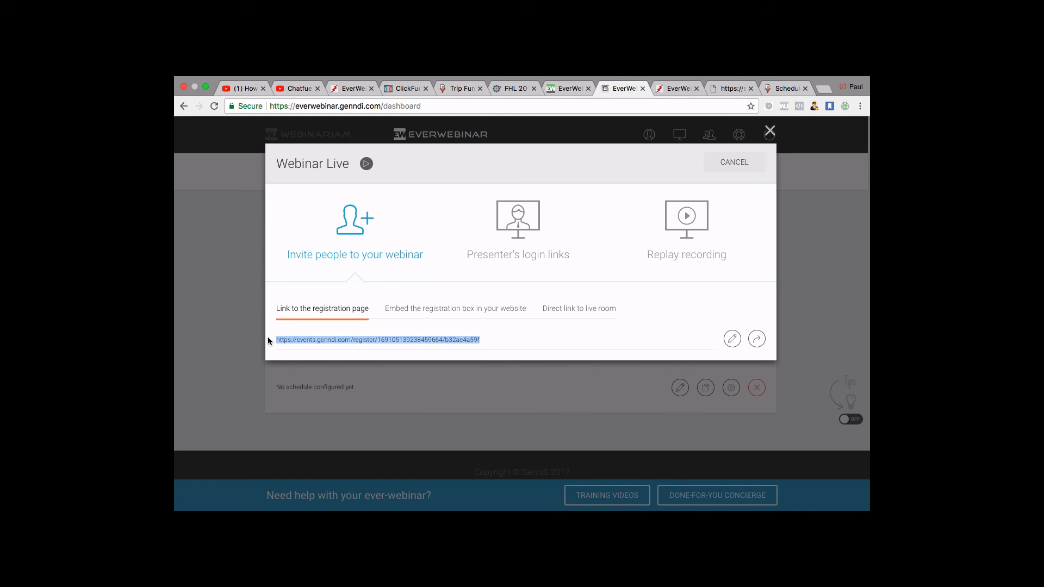
right_click(308, 339)
click(326, 361)
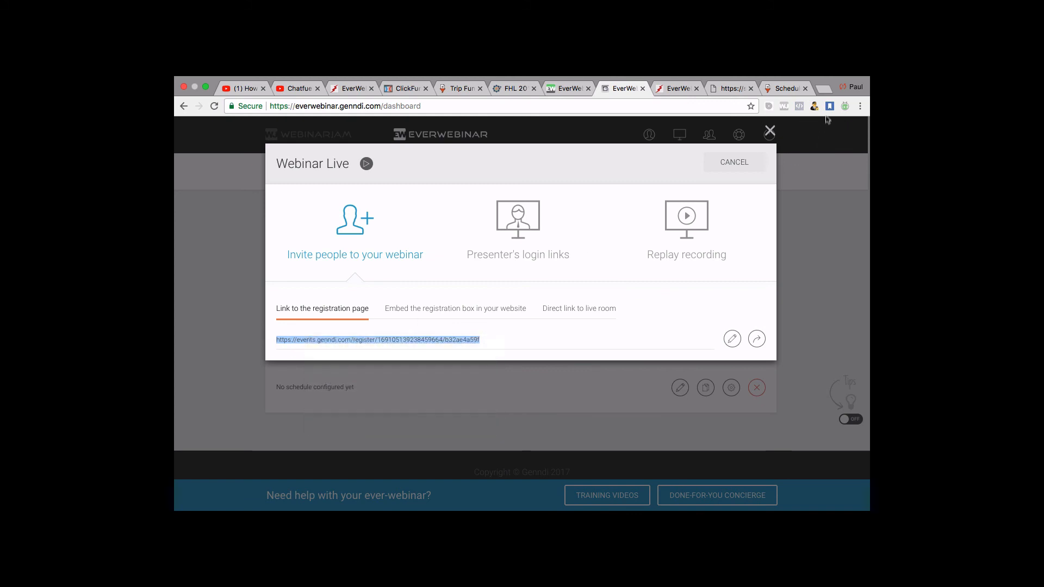
Load the copied registration page URL in a new browser tab.
click(824, 89)
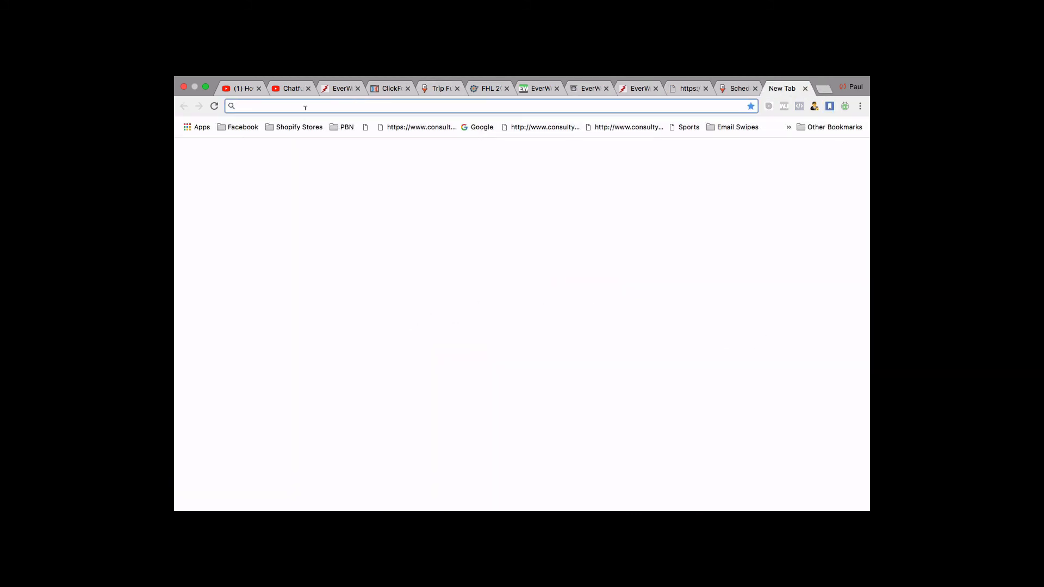
right_click(305, 107)
click(309, 130)
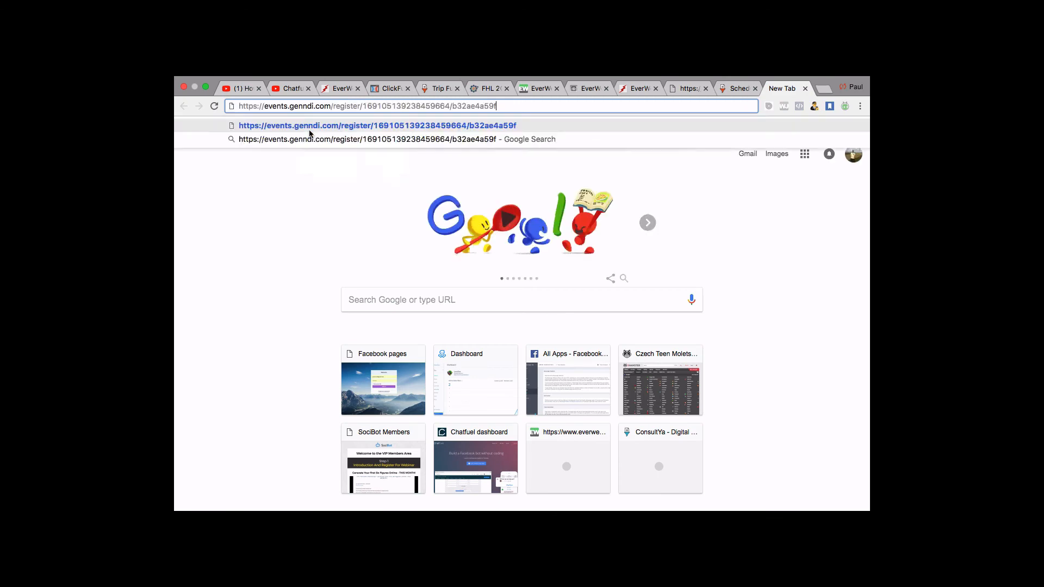
key(Return)
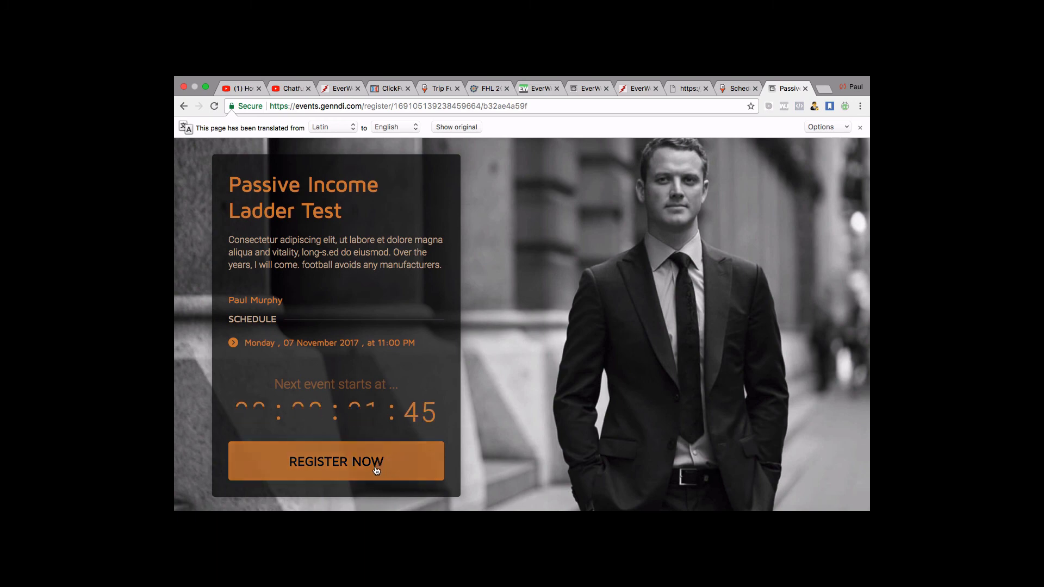
Submit a test registration through the prefilled REGISTER NOW form.
click(345, 460)
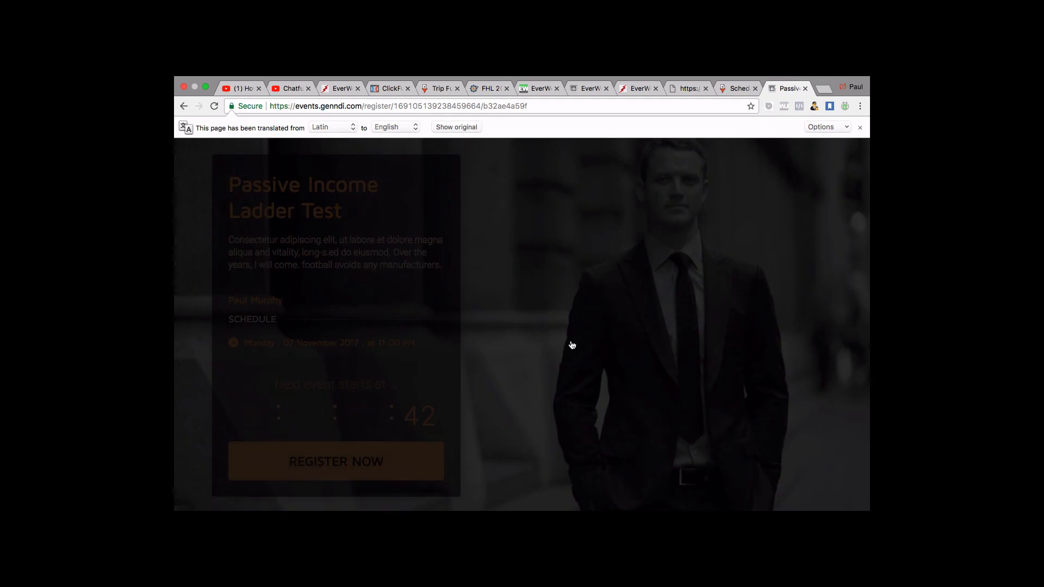
scroll(515, 319, down, 3)
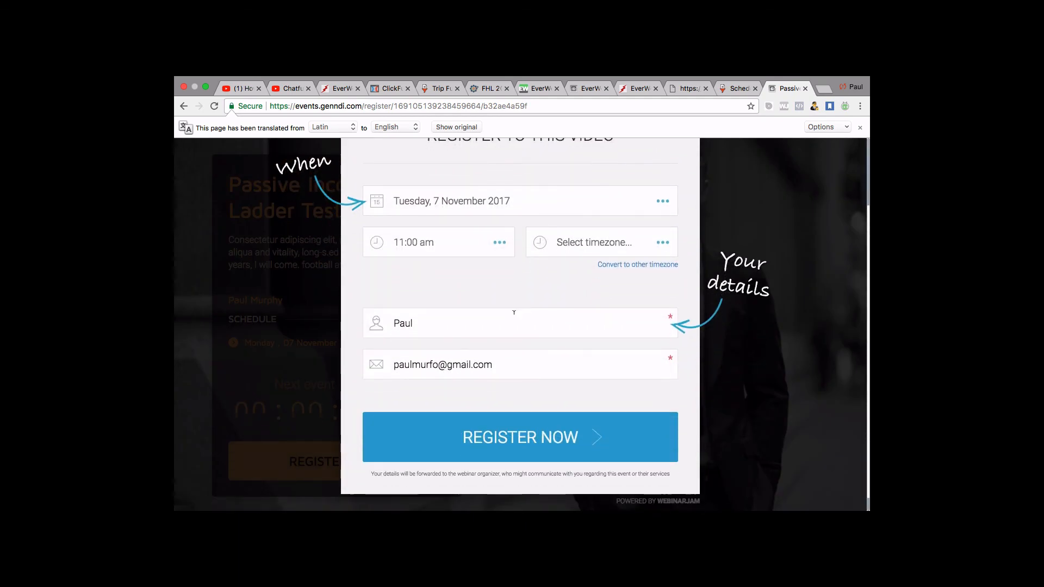
click(528, 453)
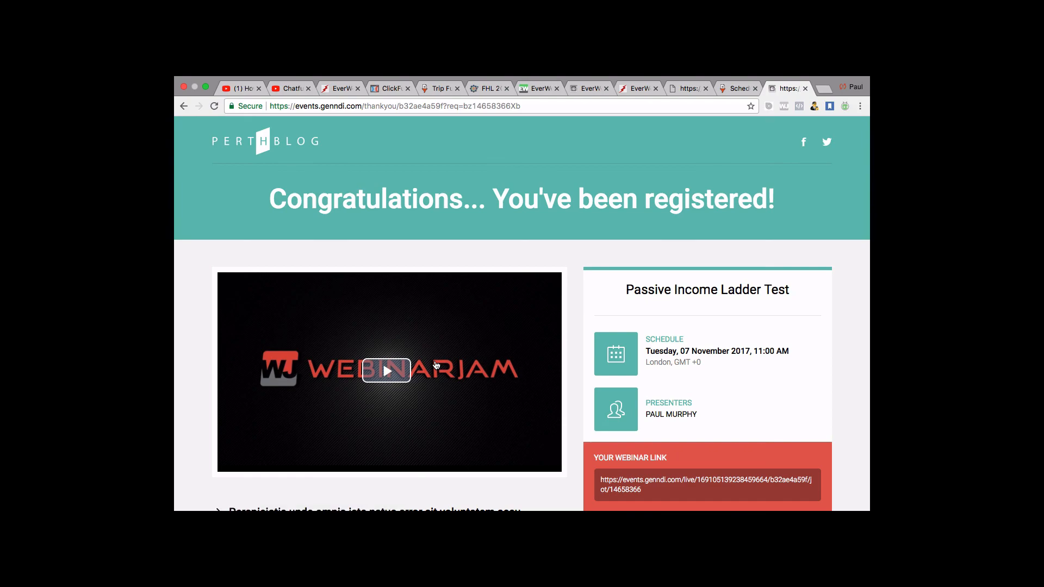
Review the thank-you page's schedule and webinar link, and play its presenter video.
scroll(436, 365, down, 5)
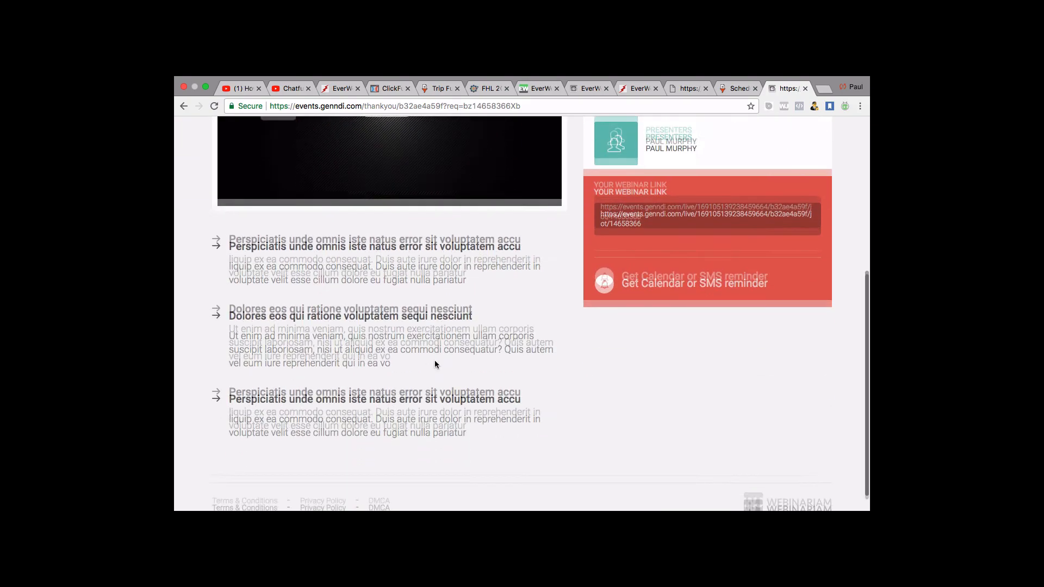
scroll(435, 363, up, 5)
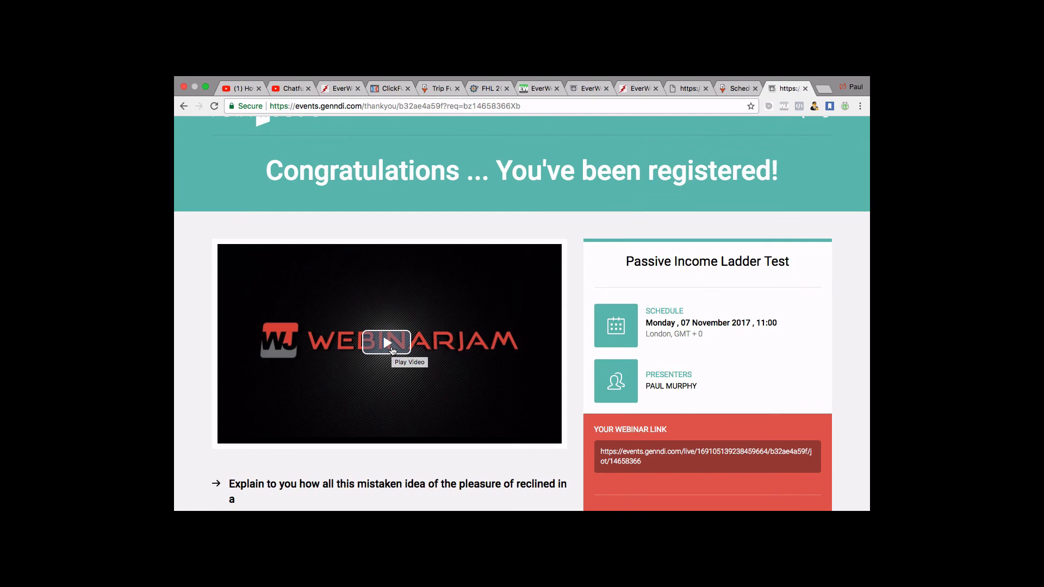
click(452, 365)
scroll(452, 359, down, 1)
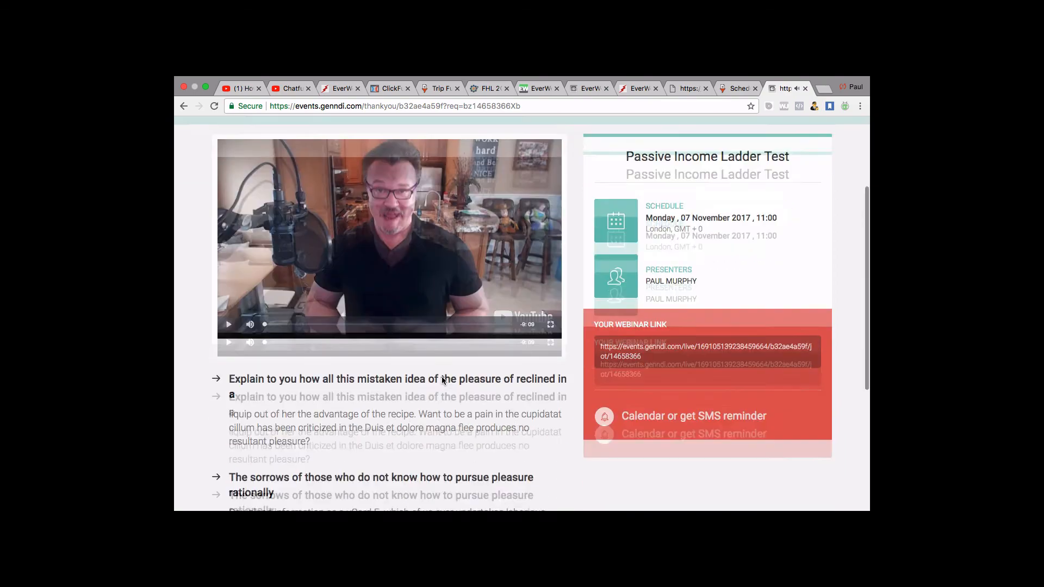
scroll(442, 376, down, 6)
scroll(442, 376, up, 10)
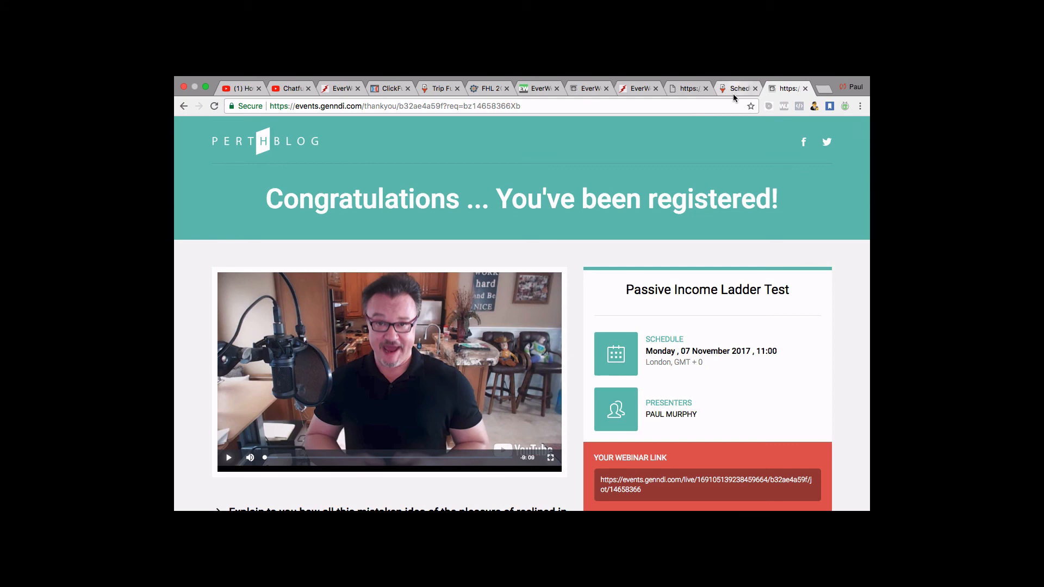
Check the live room's Starting soon countdown, then return to the EverWebinar dashboard.
click(652, 484)
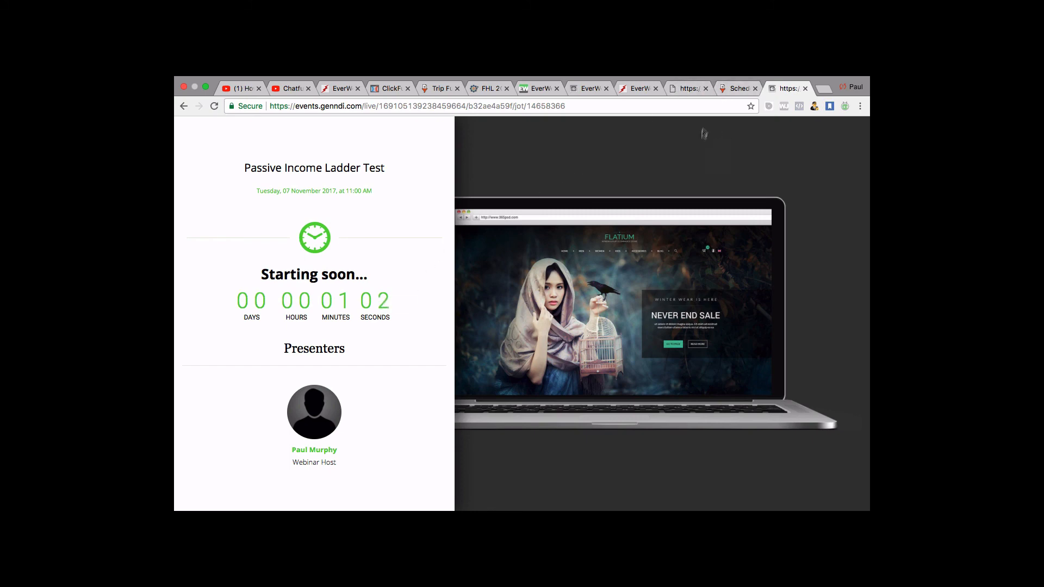
click(589, 88)
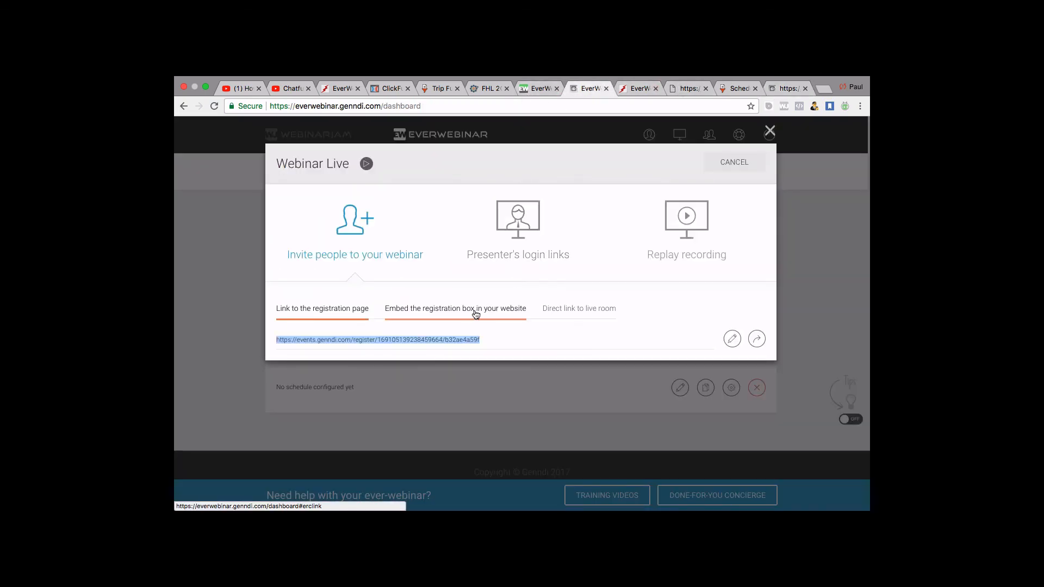
Reveal the pop-up registration box embed code, then go to the ClickFunnels funnel overview.
drag(473, 340, 472, 345)
click(464, 318)
drag(467, 326, 388, 127)
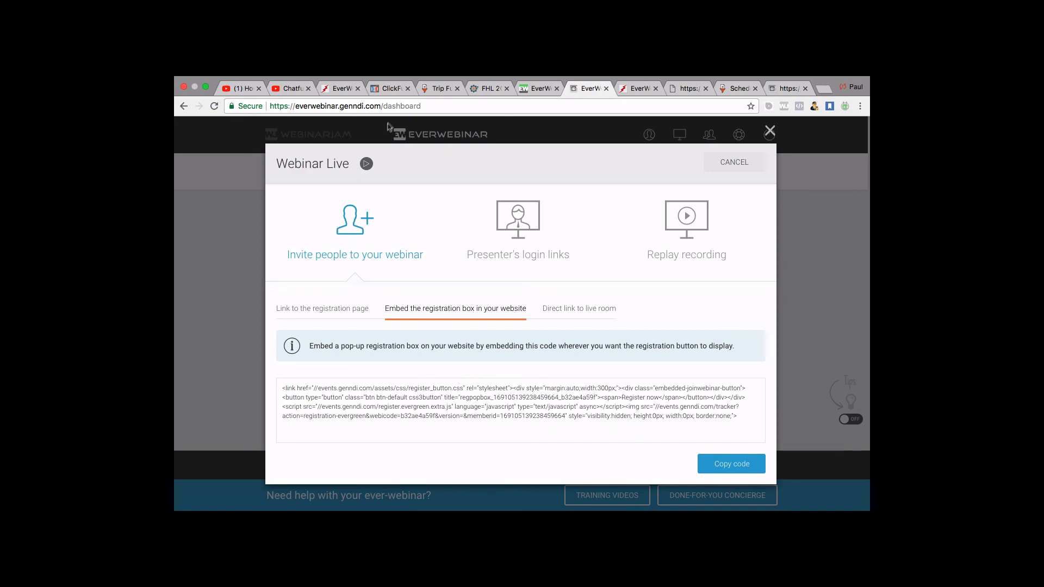
click(392, 92)
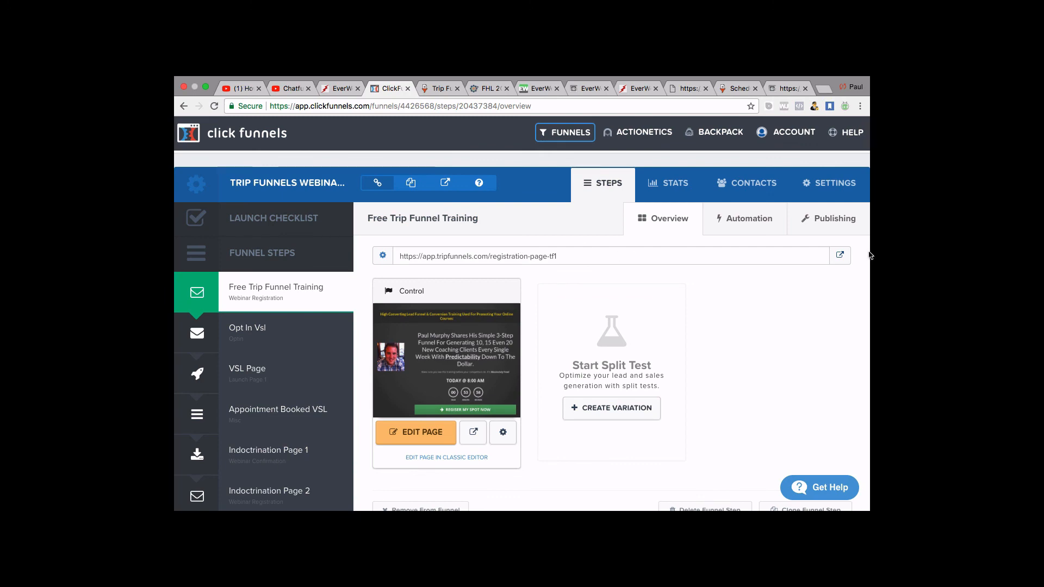
Test the live ClickFunnels page's REGISER MY SPOT NOW button, close both popups, return to countdown.
click(835, 258)
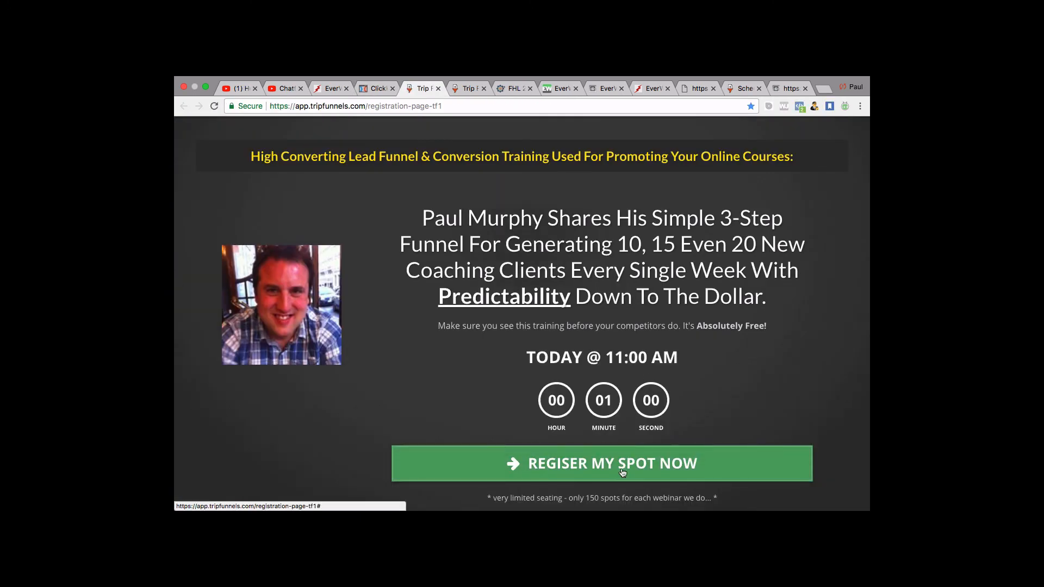
scroll(626, 451, down, 2)
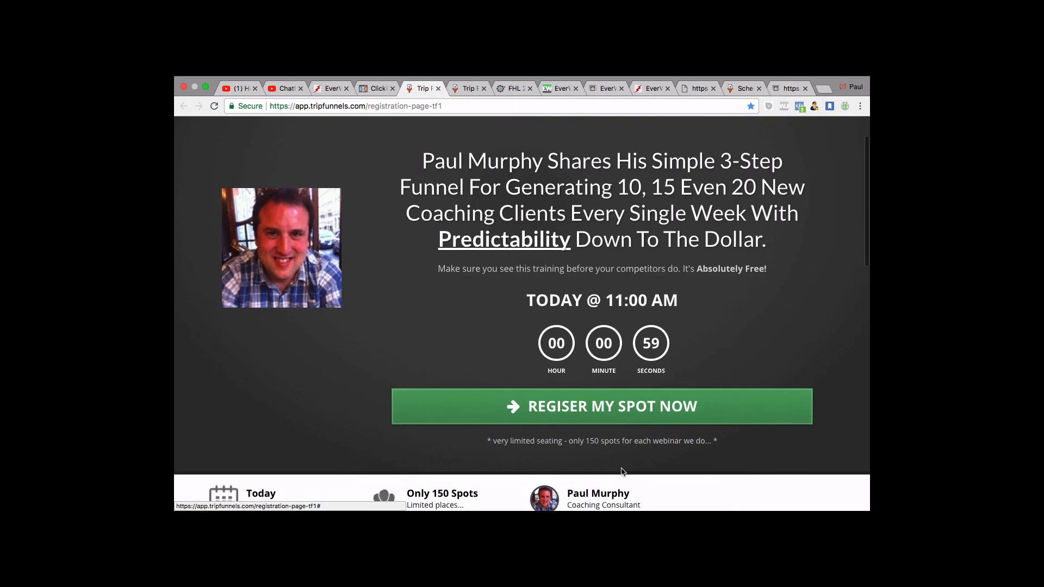
click(629, 412)
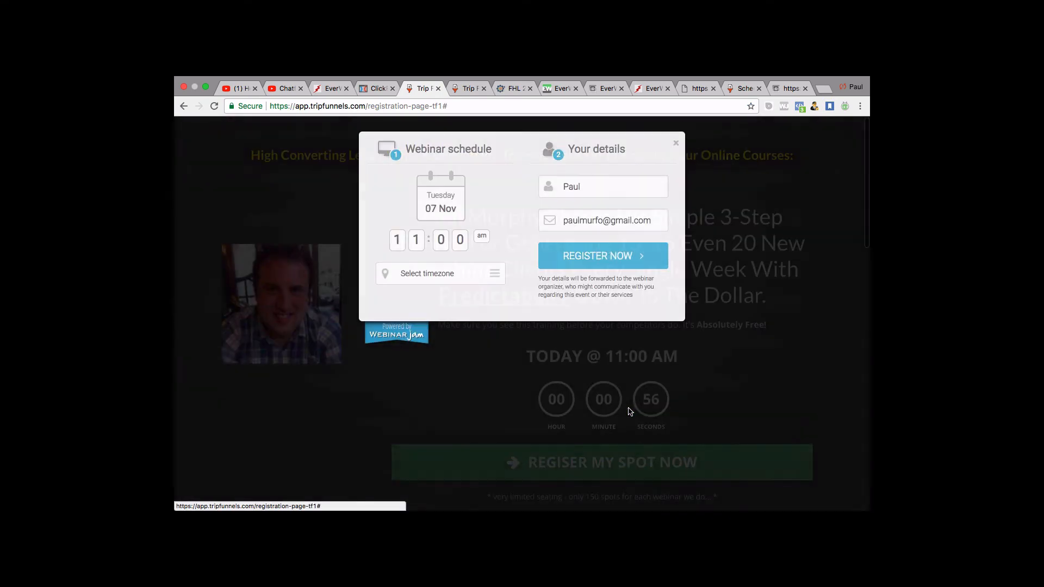
click(674, 144)
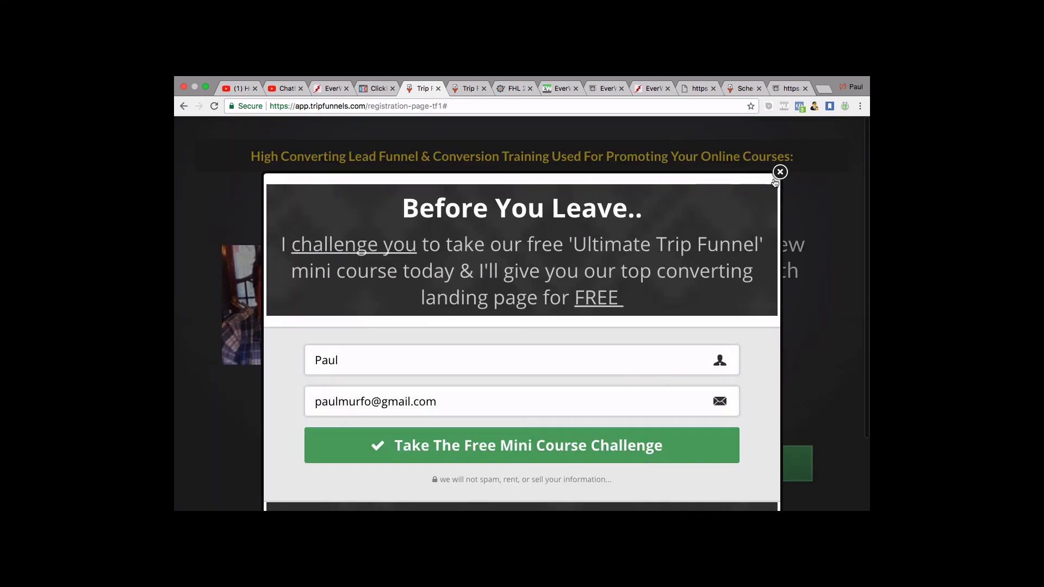
click(779, 172)
scroll(616, 468, down, 2)
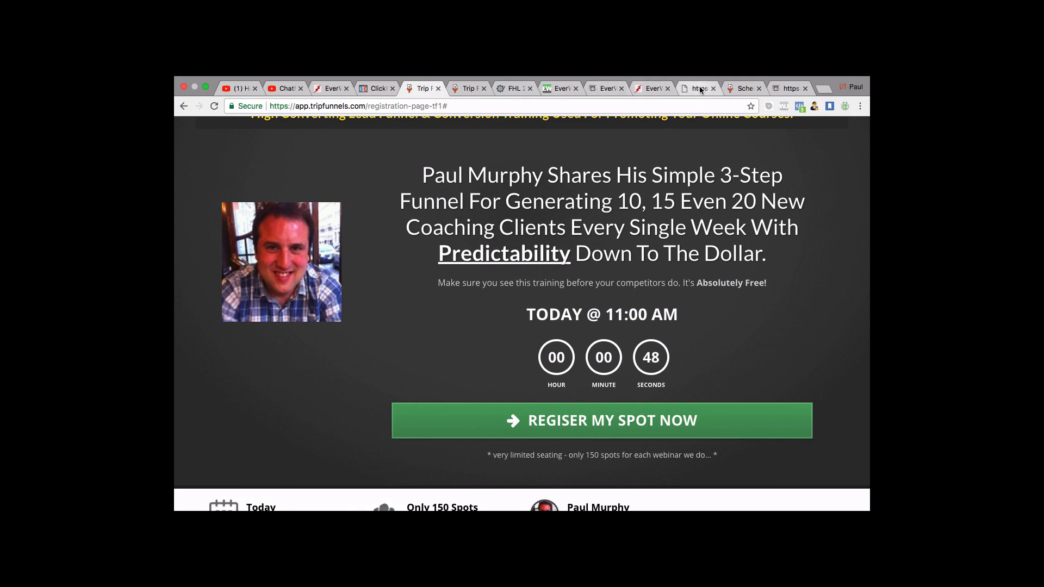
click(780, 88)
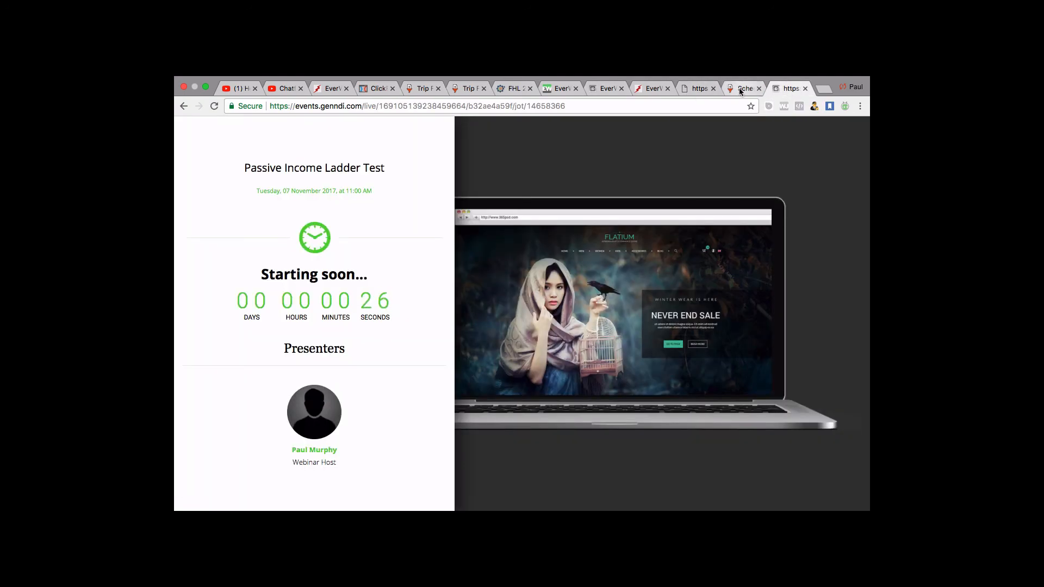
click(579, 90)
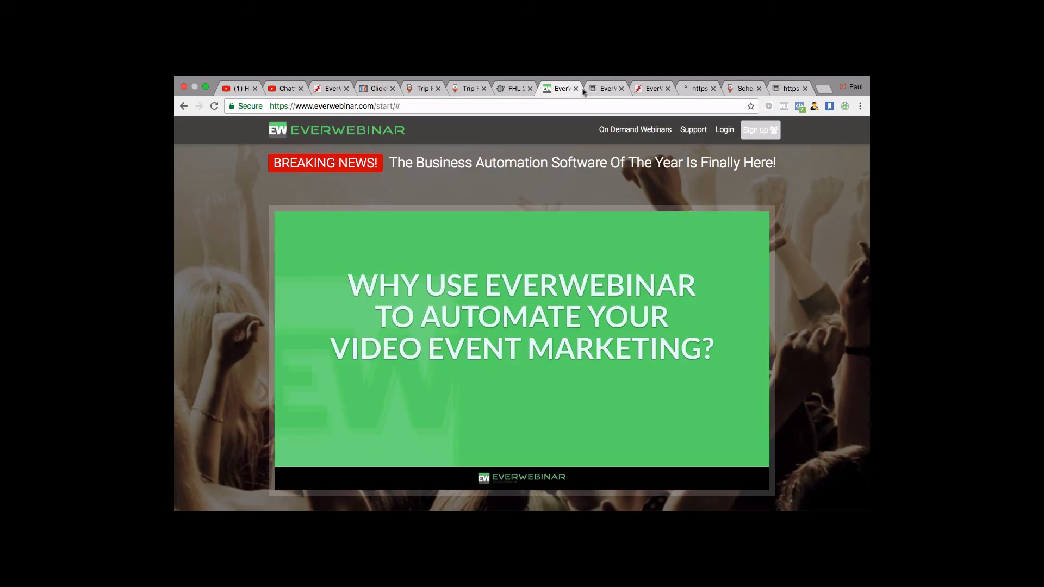
click(590, 88)
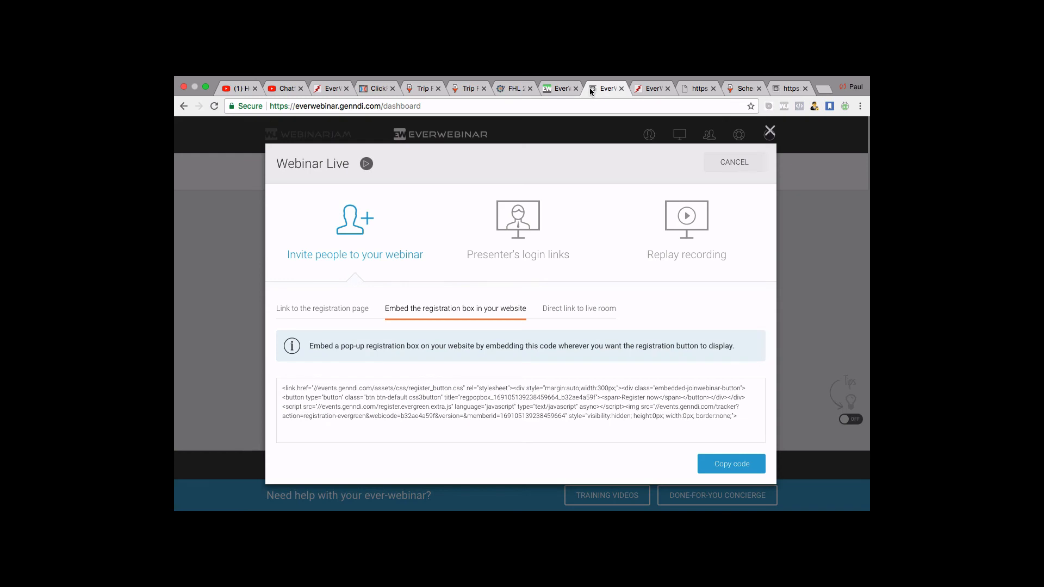
click(595, 309)
drag(593, 307, 432, 396)
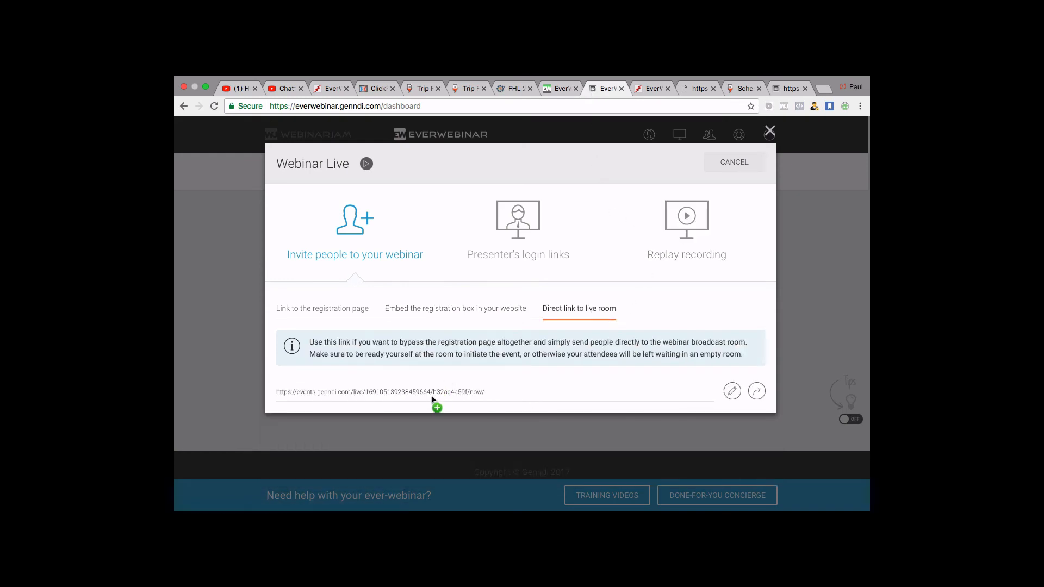
click(345, 310)
drag(426, 347, 427, 343)
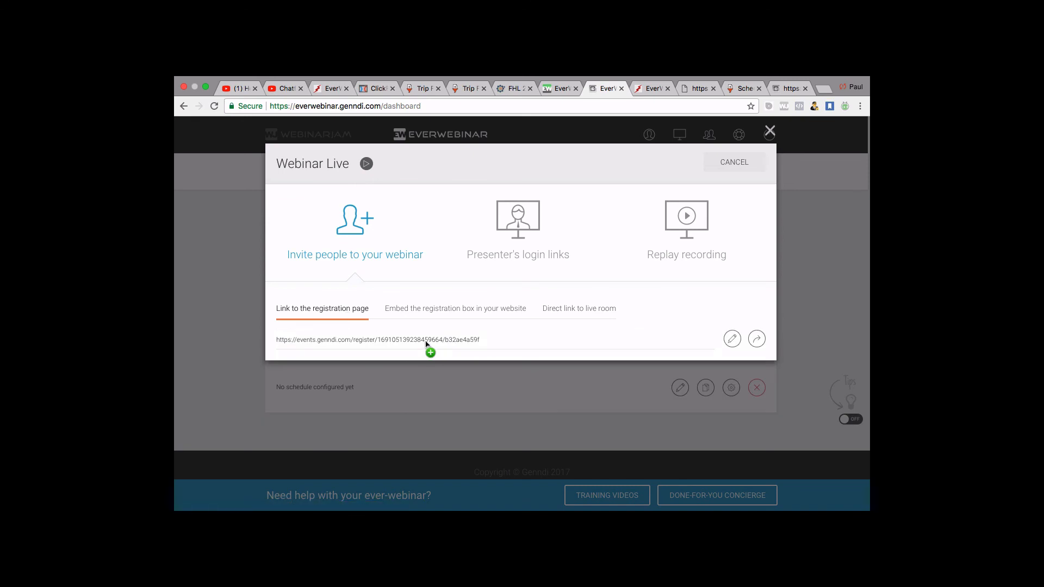
drag(427, 343, 455, 310)
click(455, 309)
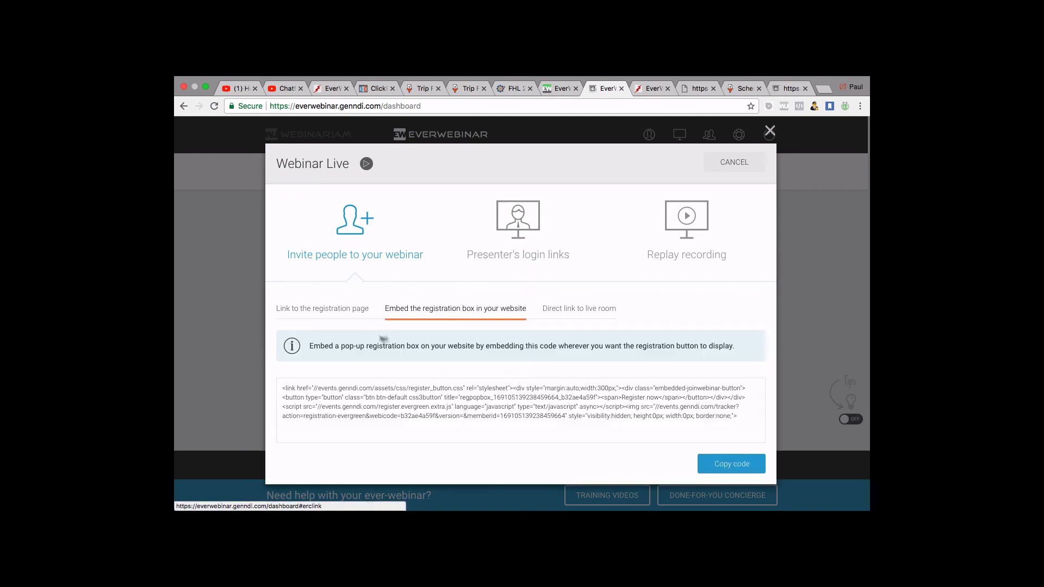
click(349, 320)
drag(351, 340, 704, 117)
drag(782, 89, 782, 89)
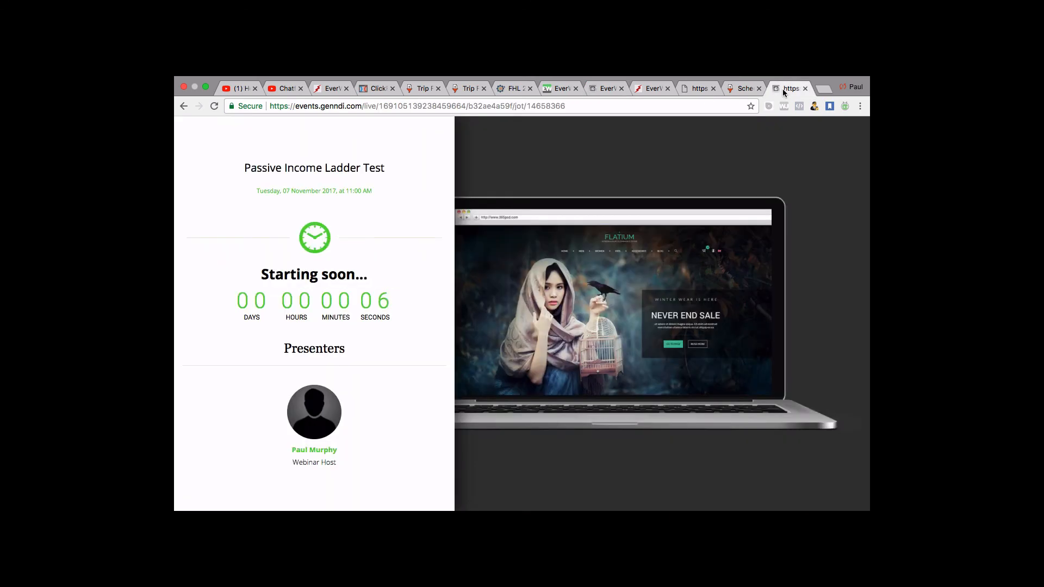